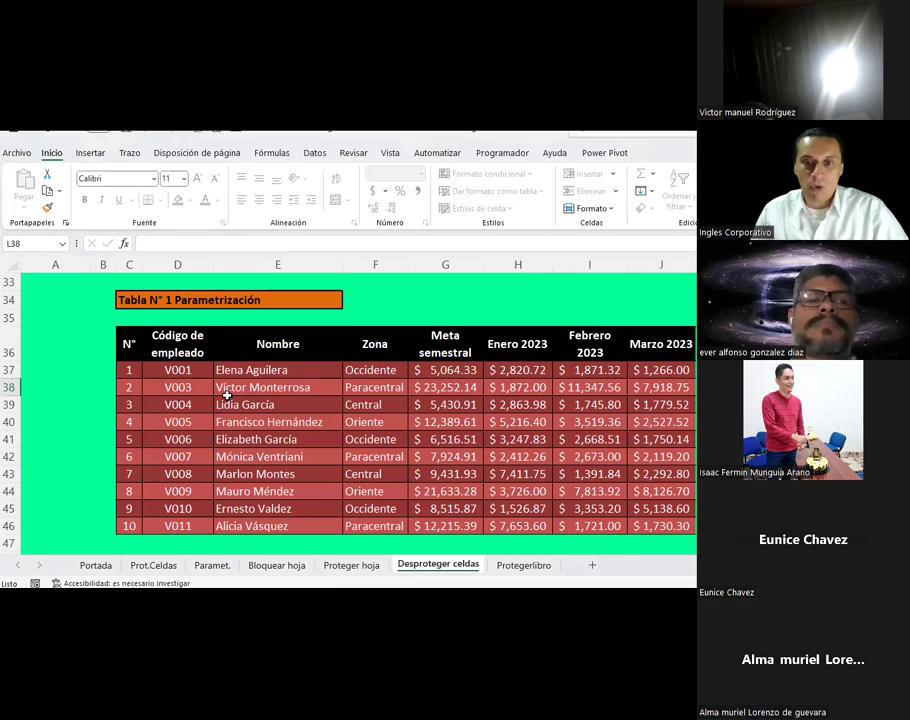
# Scroll through the Desproteger celdas sheet and briefly visit Protegerlibro before returning.
pyautogui.scroll(4, 382, 418)
pyautogui.scroll(2, 382, 418)
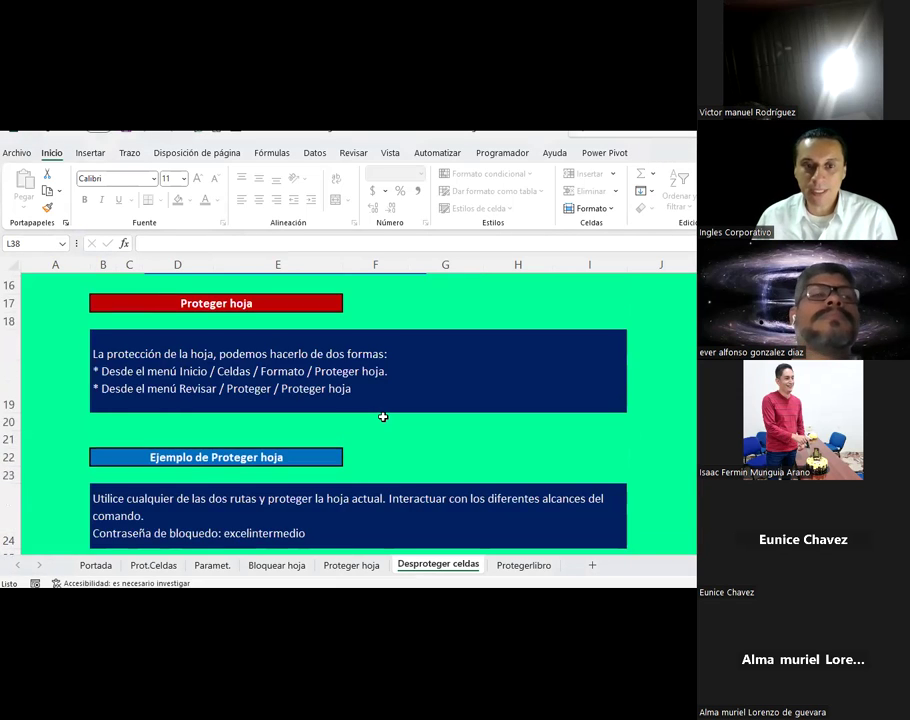
pyautogui.scroll(-2, 382, 418)
pyautogui.scroll(-1, 382, 418)
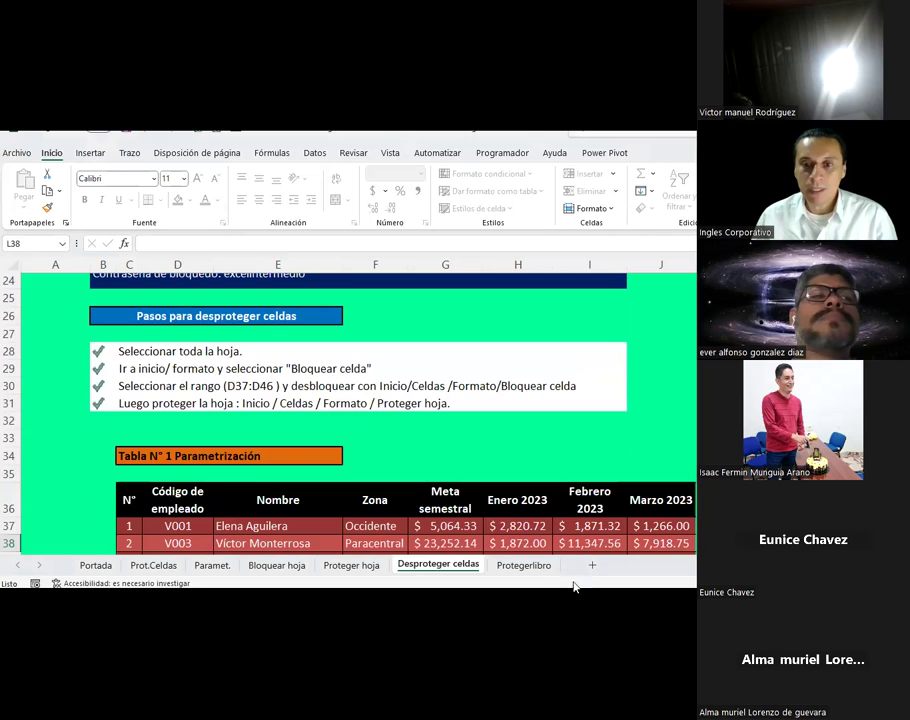
pyautogui.click(523, 566)
pyautogui.click(447, 568)
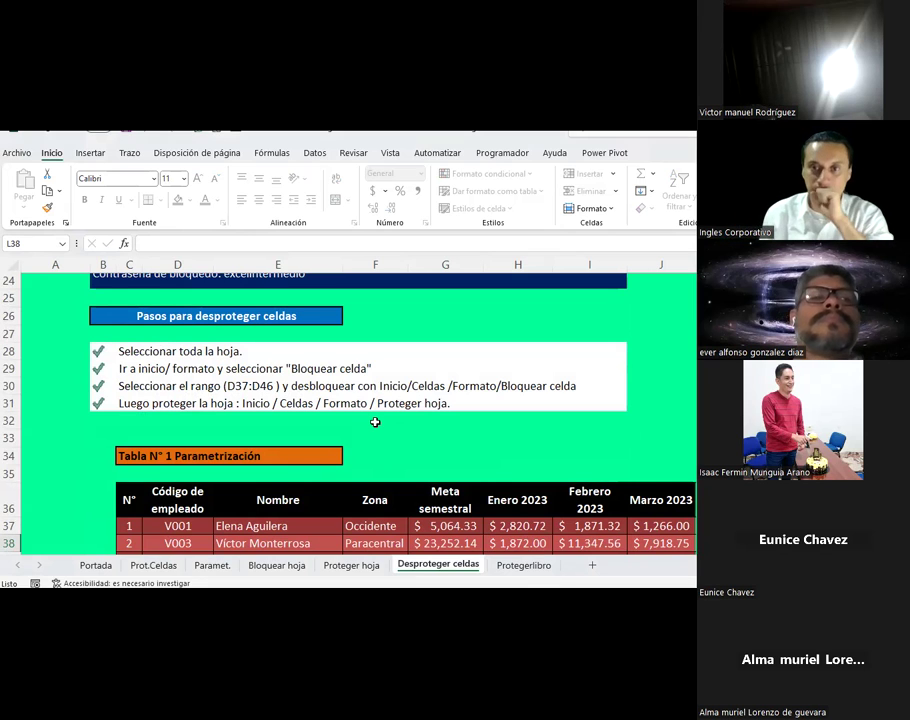
# Look through the Formato protection options, dismissing them while picking cells H25 and G34.
pyautogui.click(611, 209)
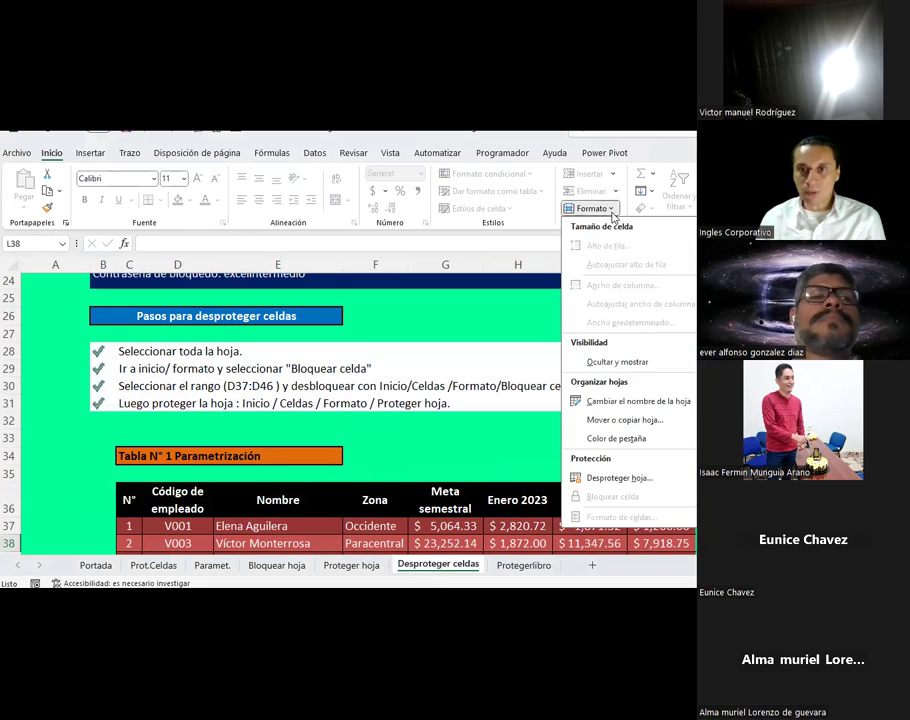
pyautogui.click(505, 301)
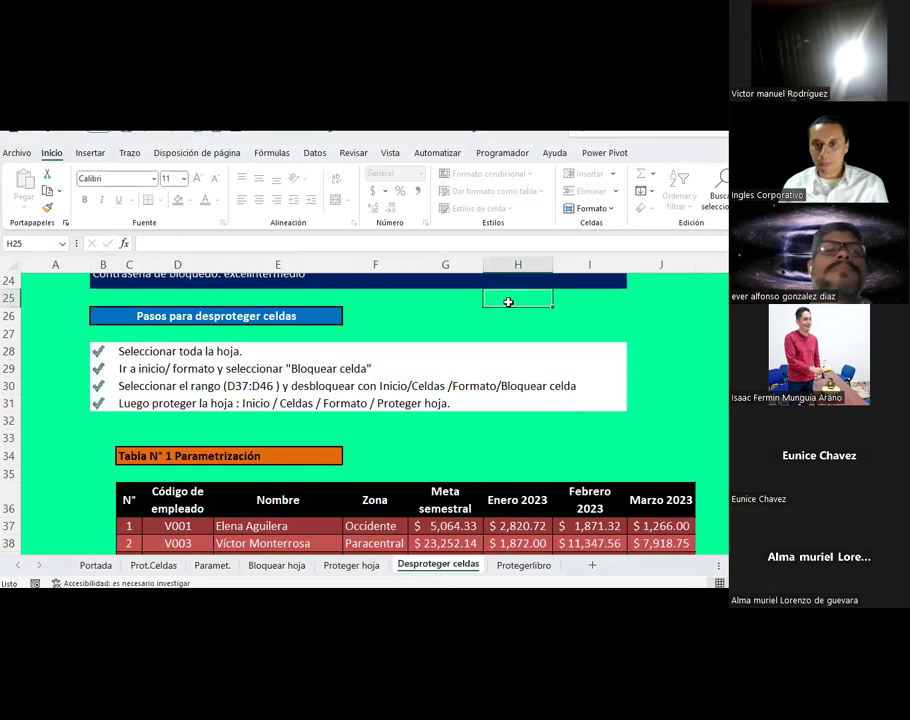
pyautogui.click(598, 208)
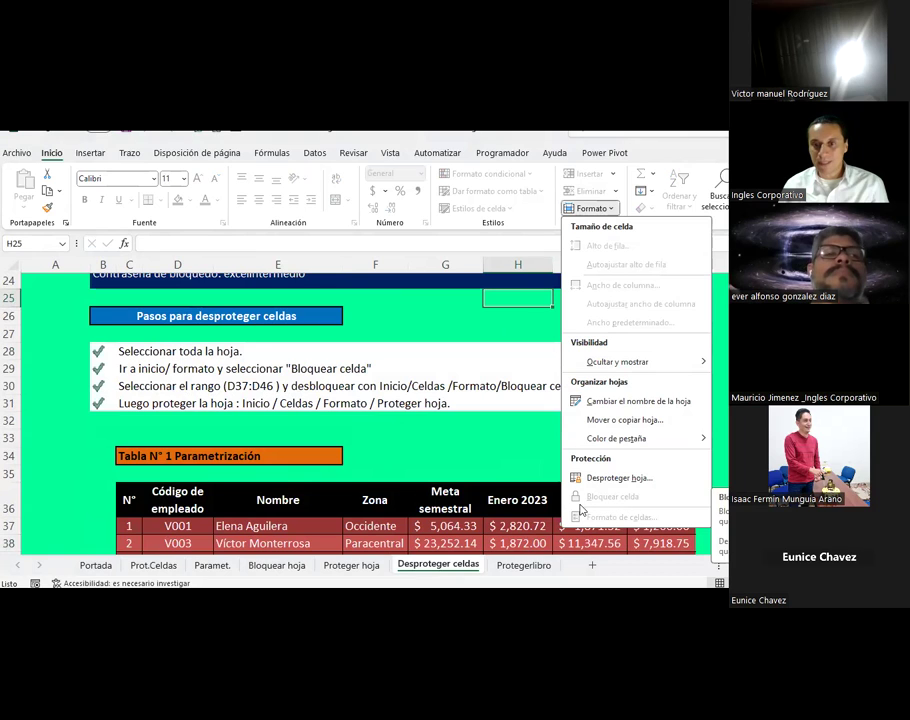
pyautogui.click(474, 465)
pyautogui.click(472, 463)
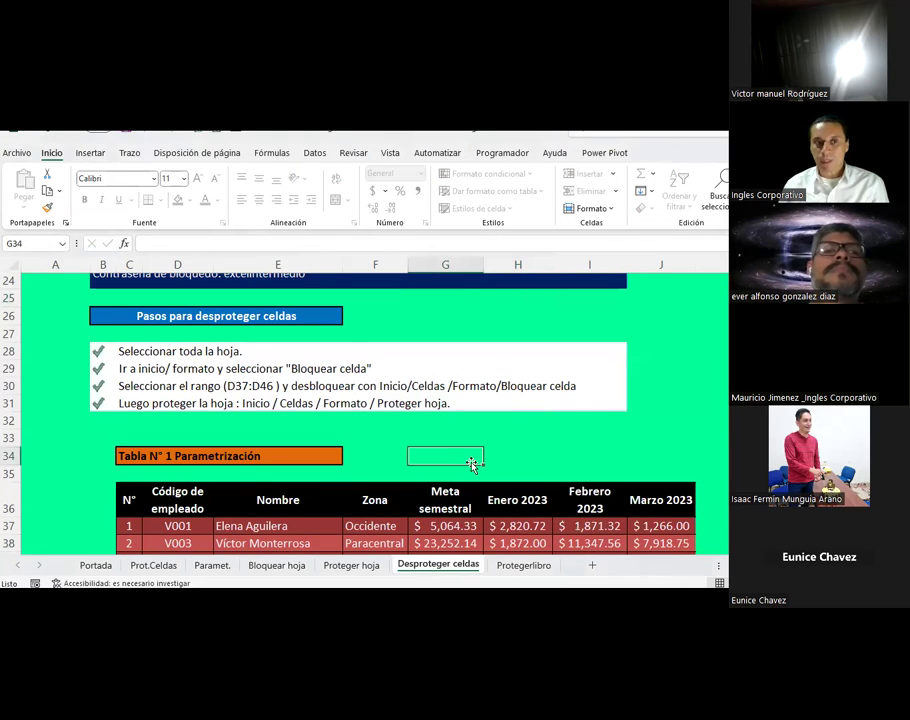
# Select the whole sheet and remove protection with Desproteger hoja.
pyautogui.click(12, 264)
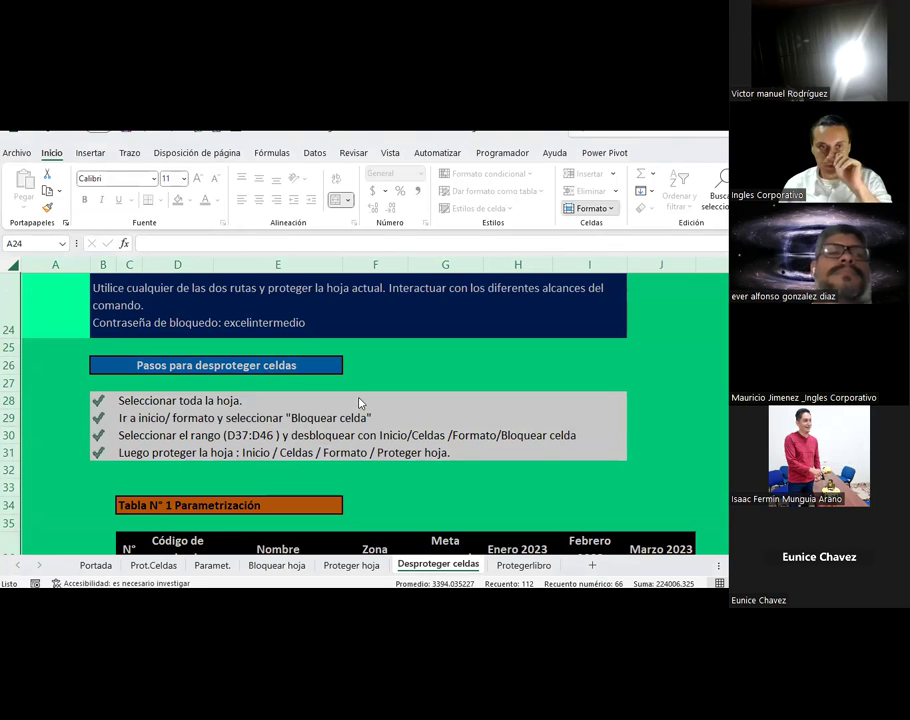
pyautogui.click(592, 208)
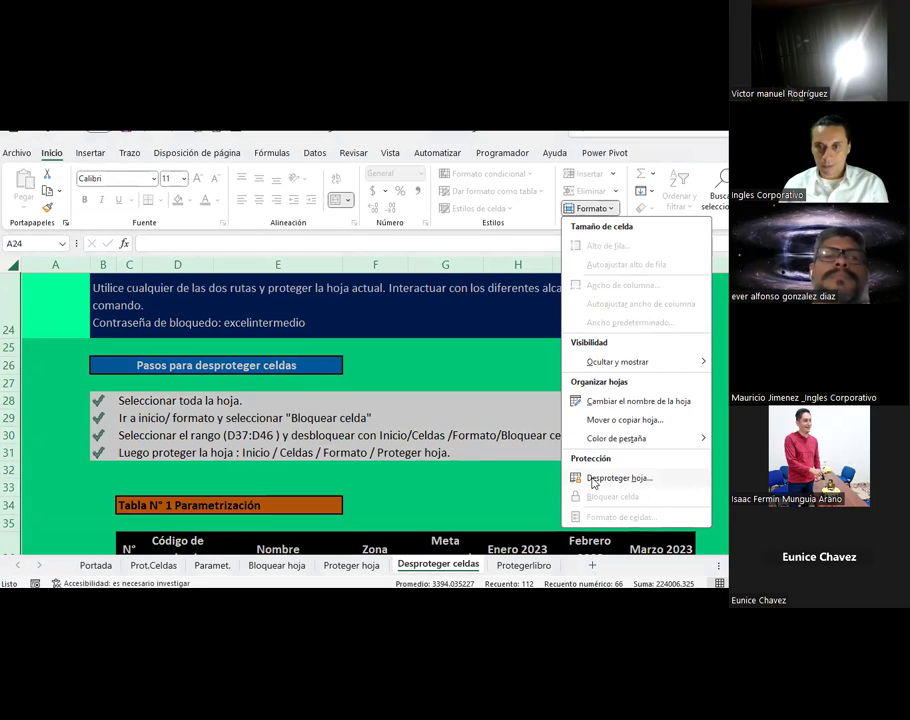
pyautogui.click(592, 478)
pyautogui.click(577, 466)
pyautogui.click(592, 208)
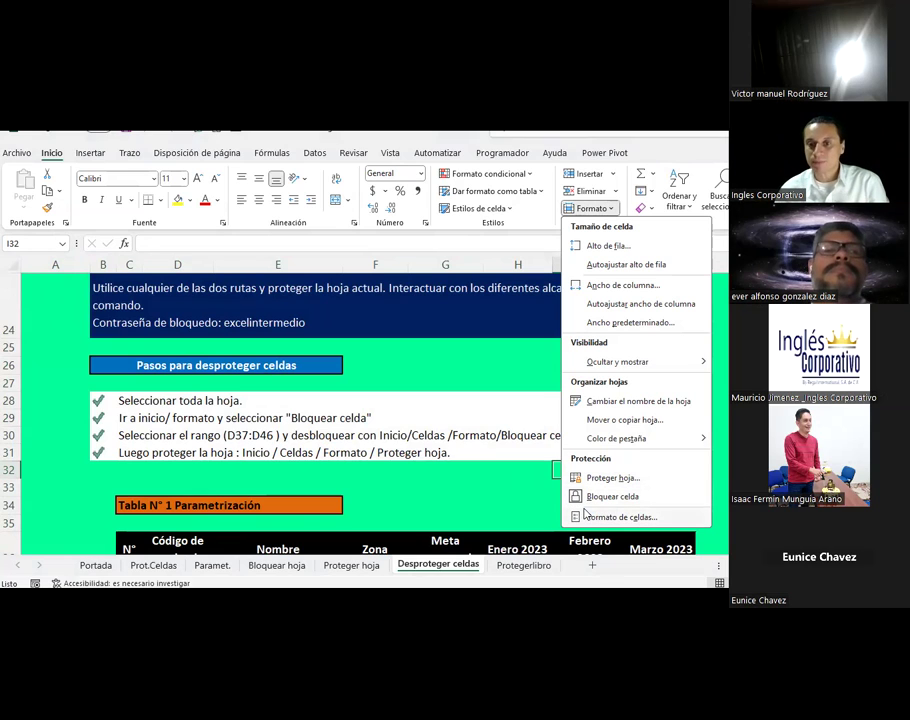
pyautogui.click(435, 367)
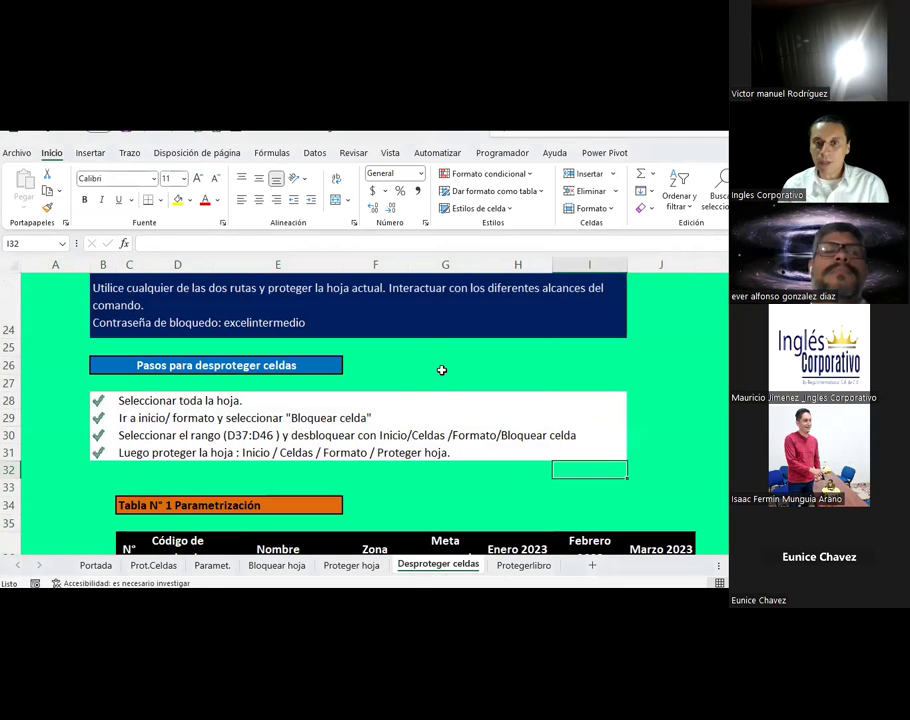
pyautogui.click(441, 366)
pyautogui.press('Return')
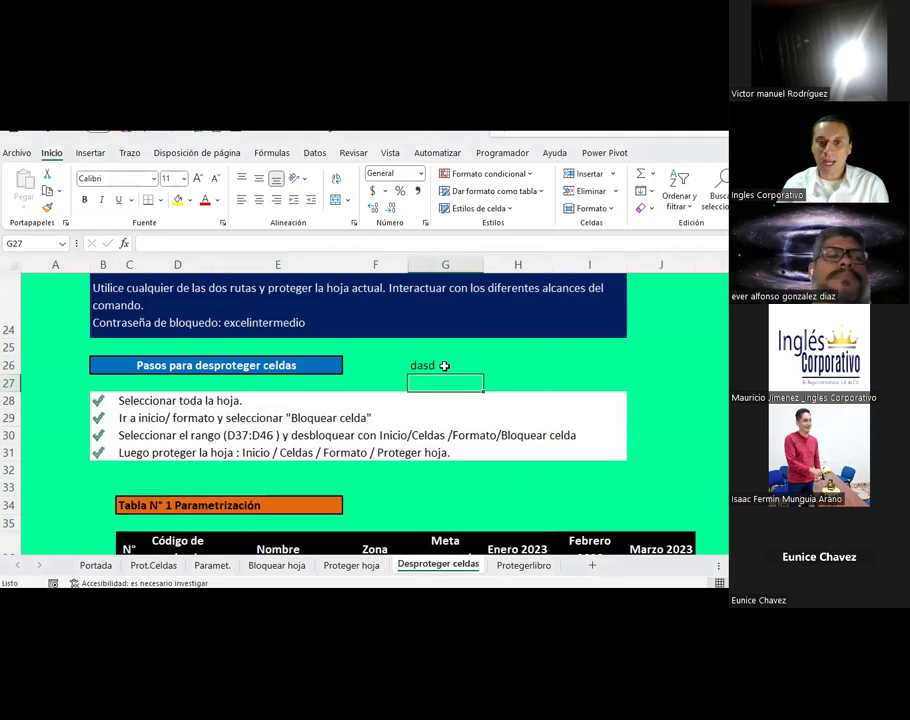
pyautogui.click(444, 366)
pyautogui.press('Delete')
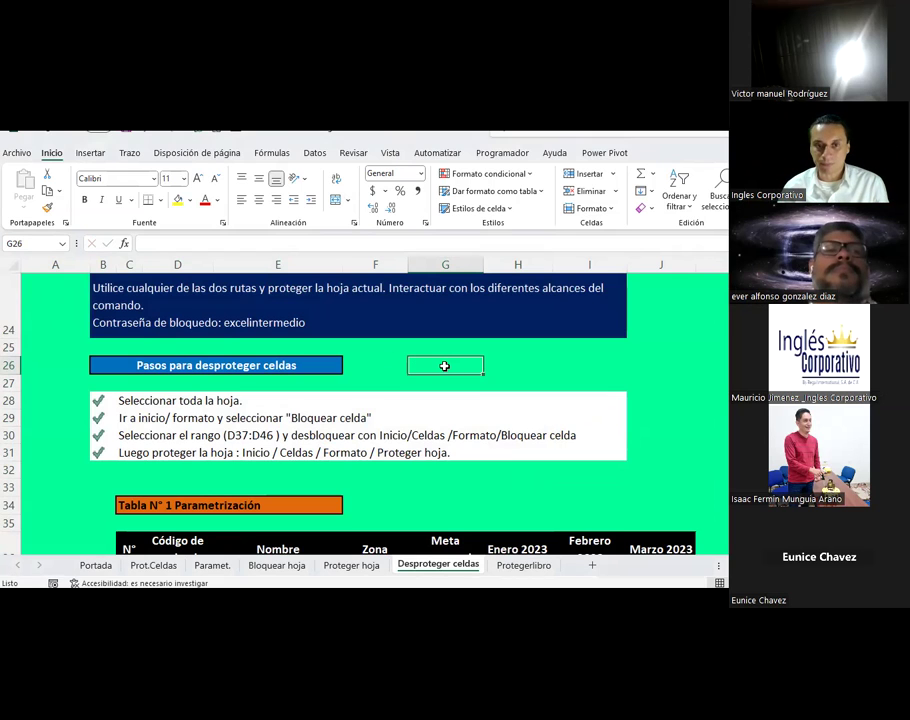
# Select the whole sheet, turn off Bloquear celda for all cells, and scroll to the employee table.
pyautogui.click(11, 268)
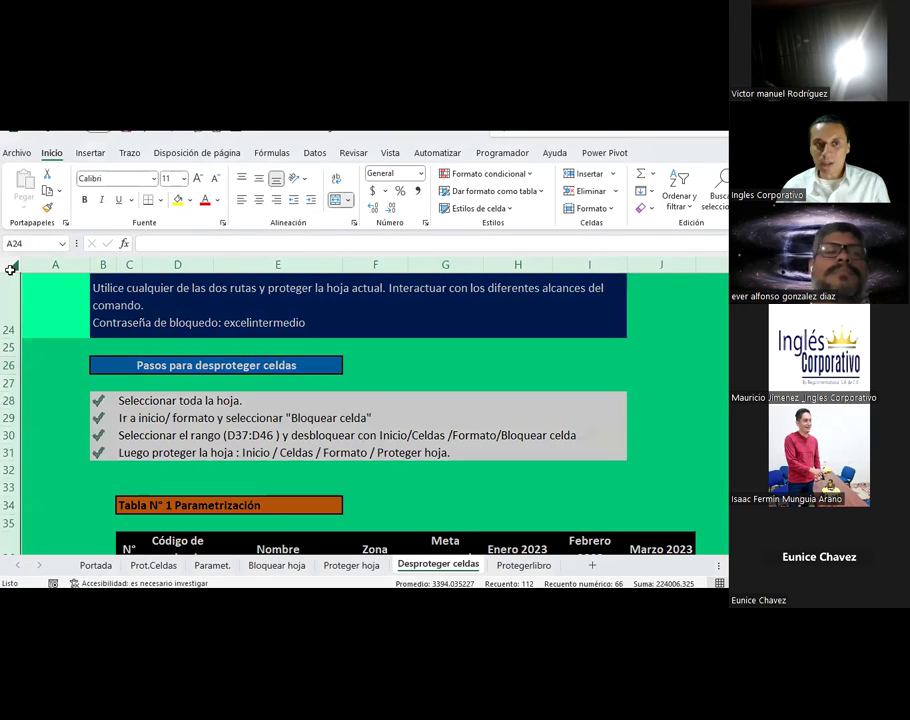
pyautogui.click(590, 208)
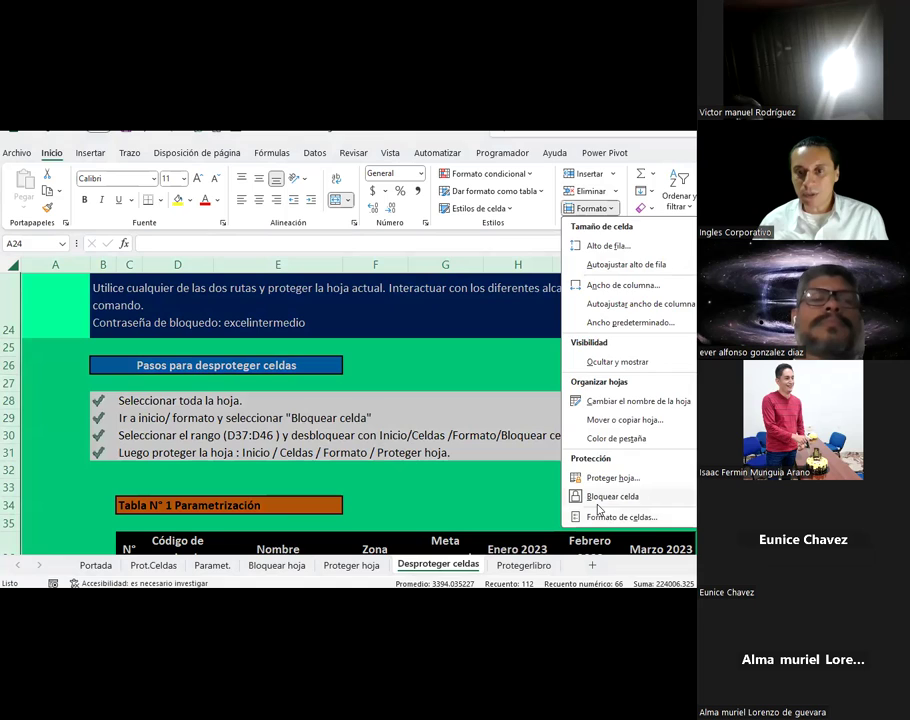
pyautogui.click(597, 500)
pyautogui.click(598, 504)
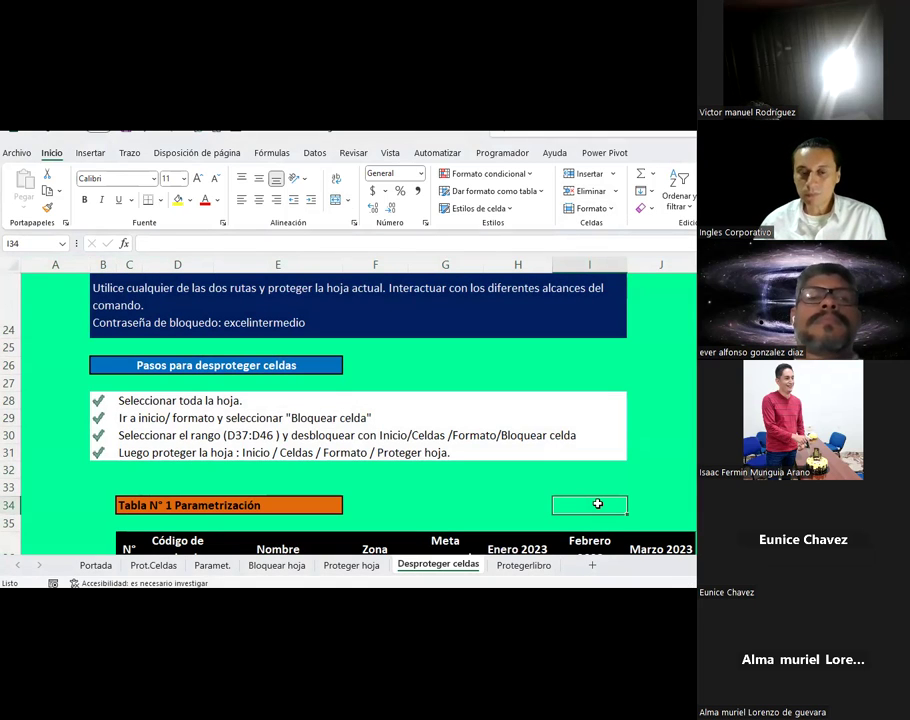
pyautogui.scroll(-2, 598, 504)
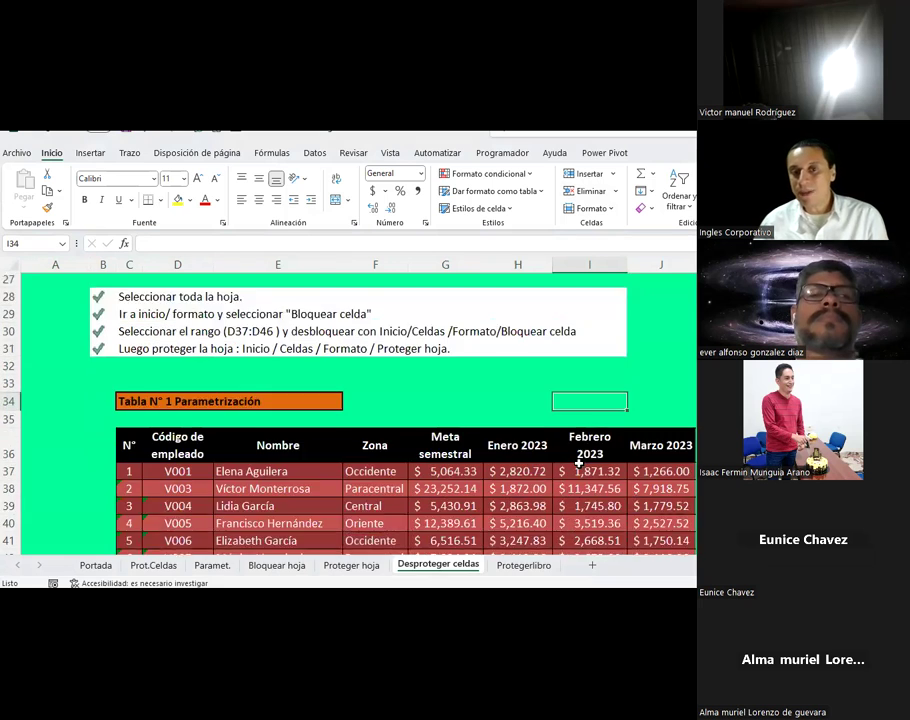
pyautogui.scroll(-1, 578, 463)
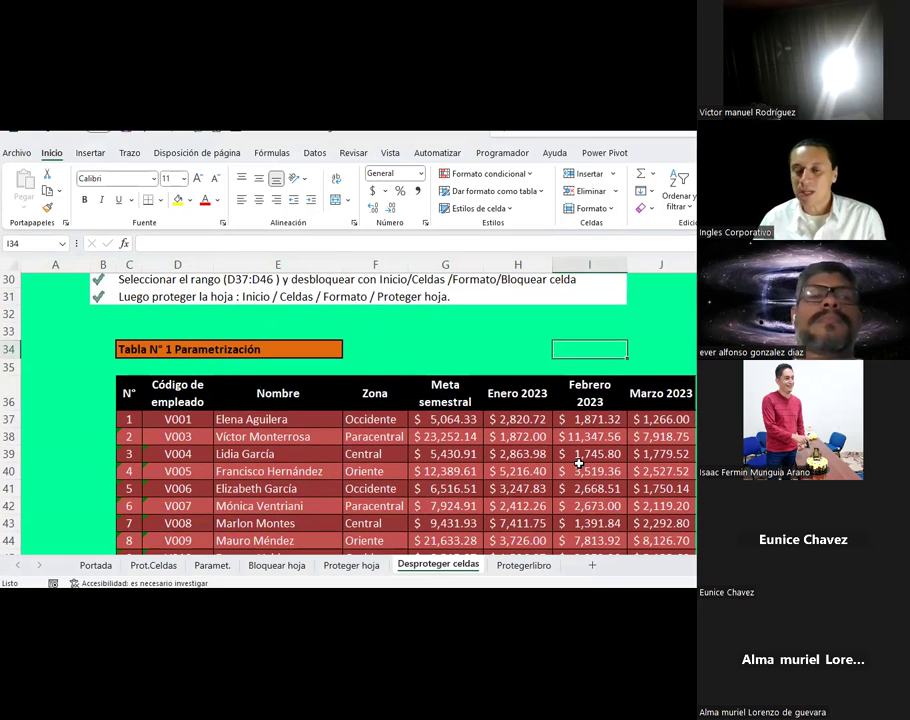
pyautogui.scroll(-1, 578, 463)
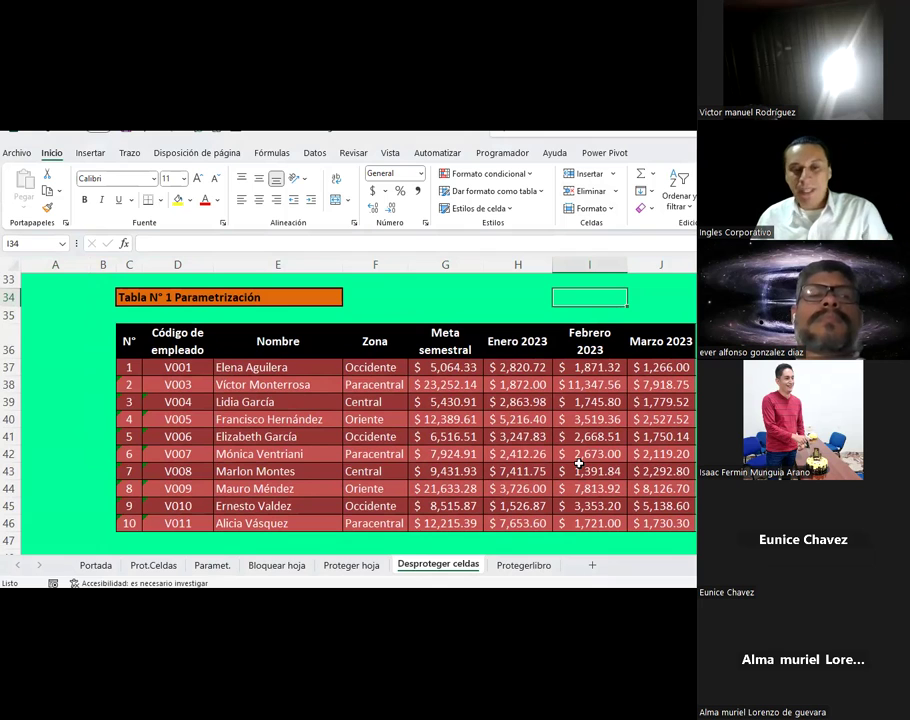
pyautogui.scroll(1, 578, 463)
pyautogui.scroll(1, 578, 463)
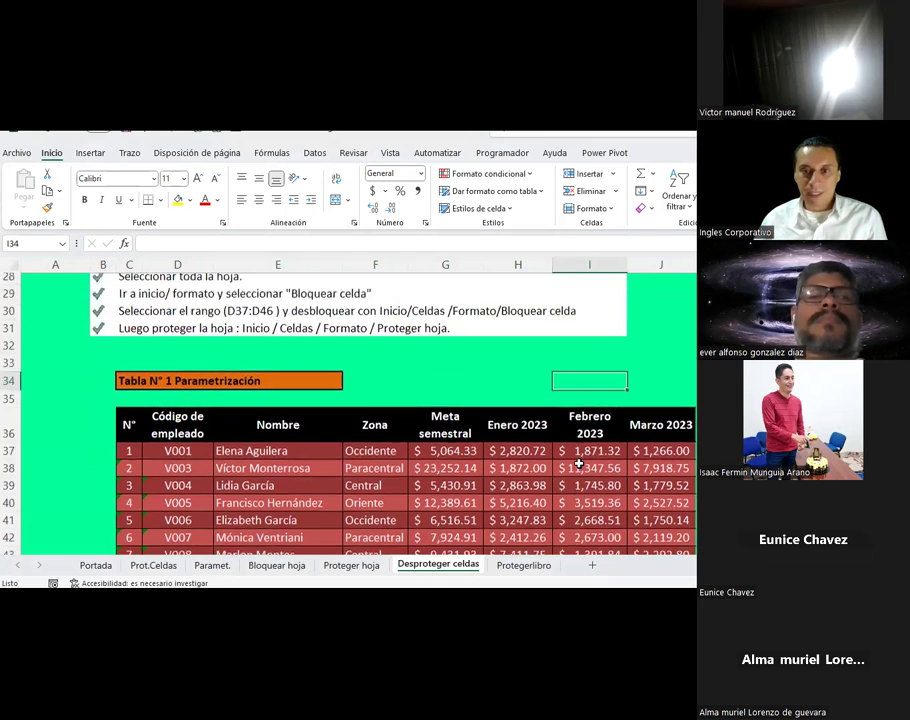
pyautogui.scroll(3, 578, 463)
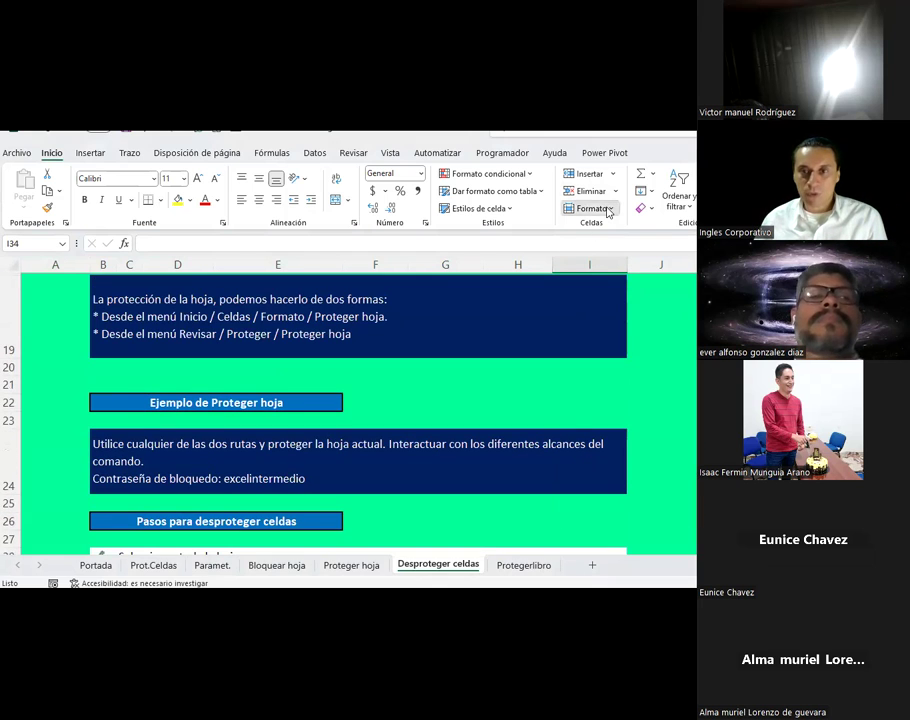
pyautogui.click(600, 208)
pyautogui.press('Escape')
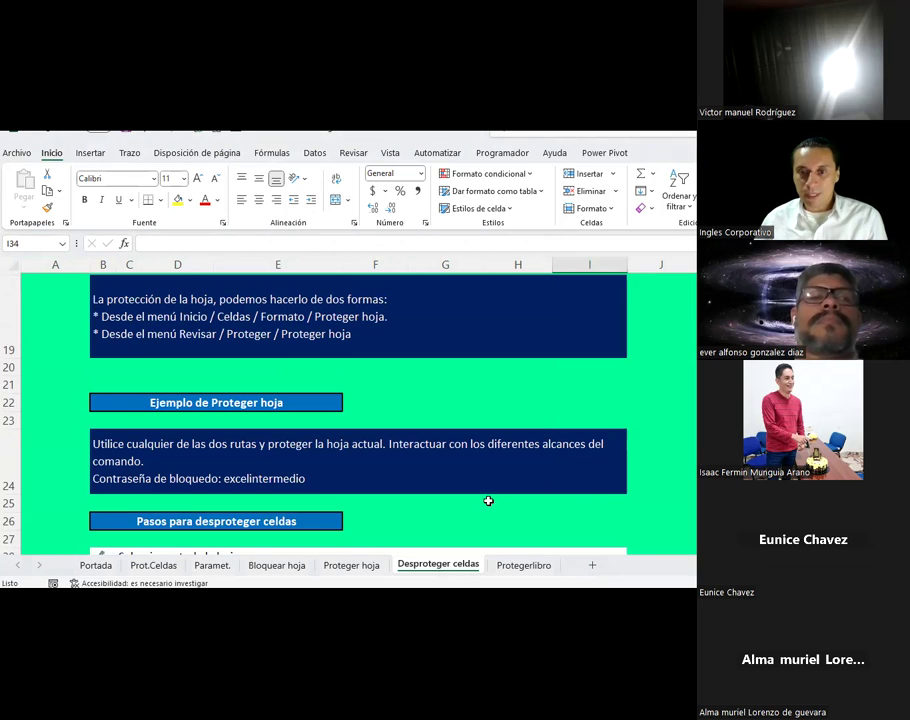
pyautogui.click(516, 408)
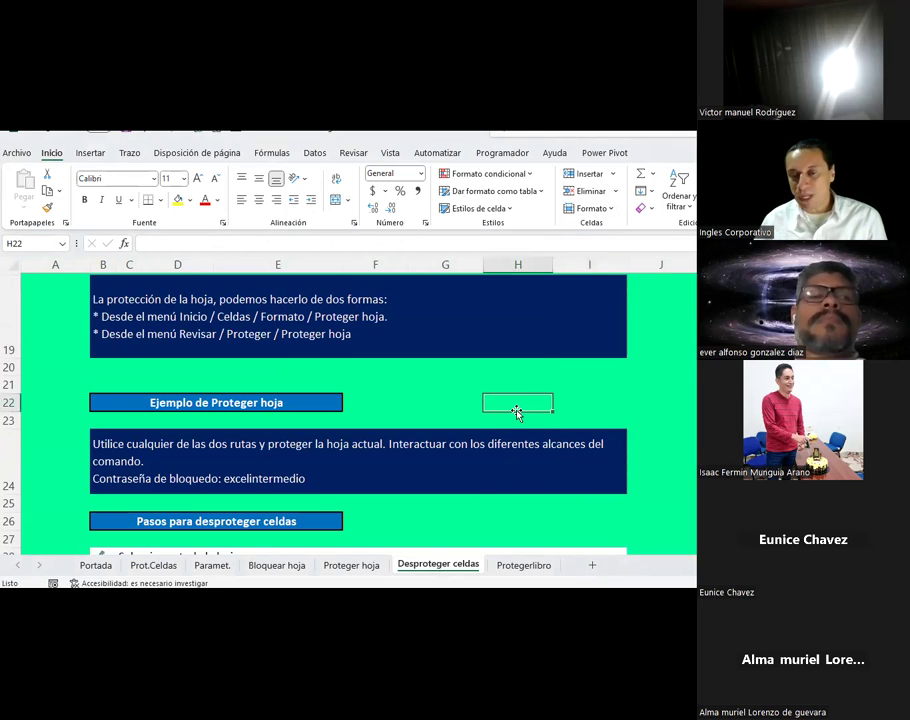
pyautogui.scroll(-1, 516, 410)
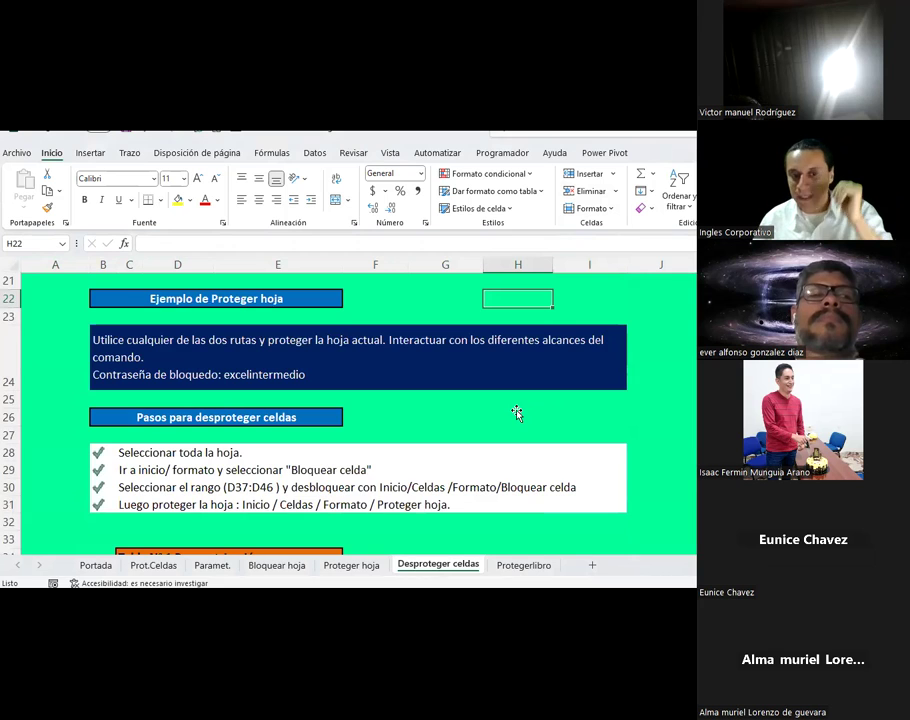
pyautogui.scroll(-1, 500, 415)
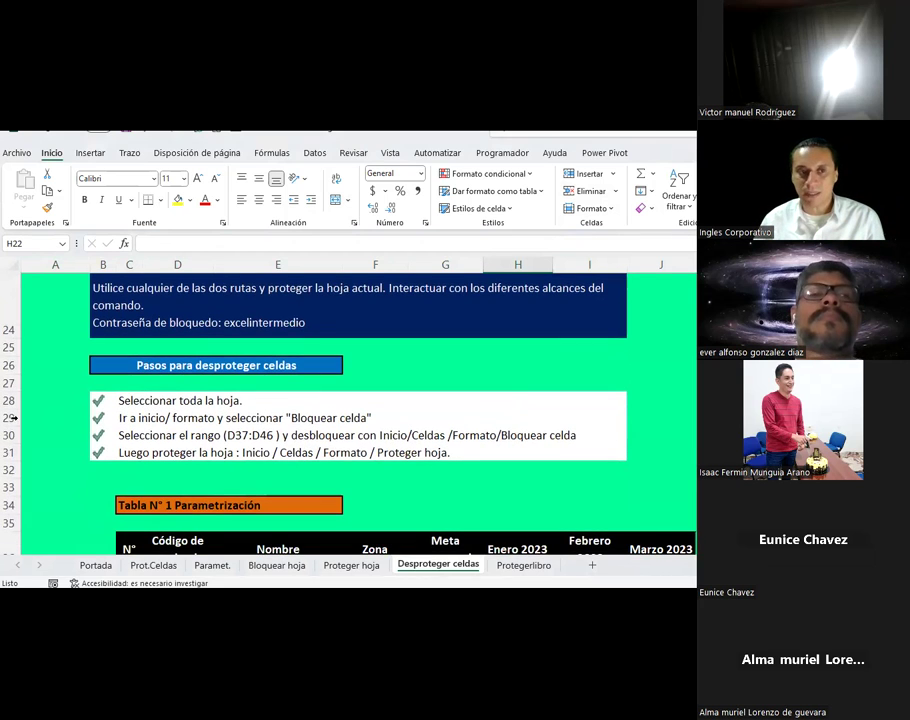
pyautogui.click(11, 265)
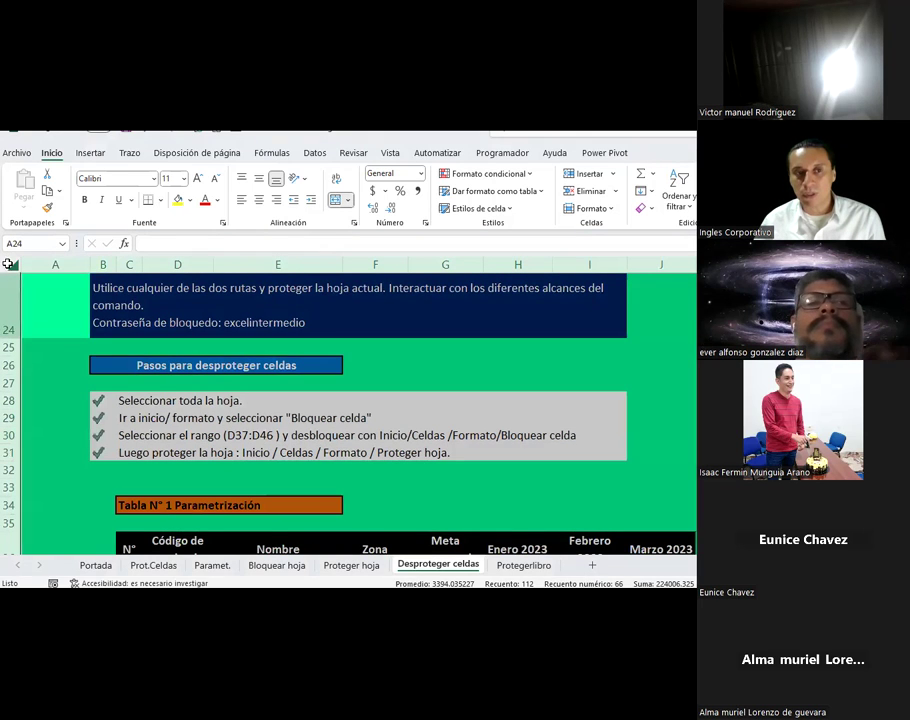
pyautogui.scroll(5, 16, 280)
pyautogui.scroll(2, 18, 282)
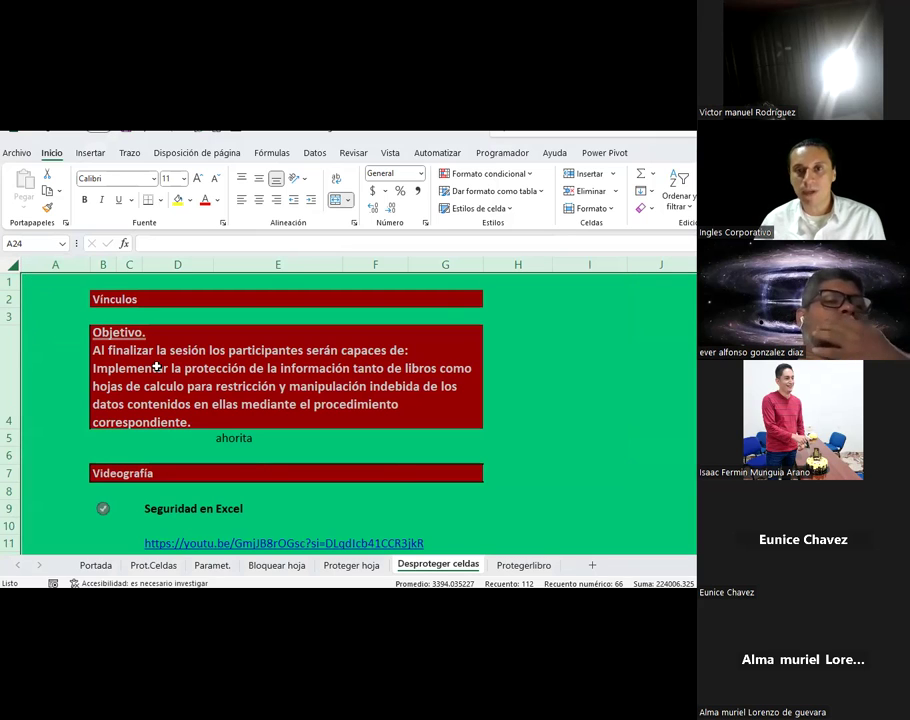
pyautogui.click(612, 210)
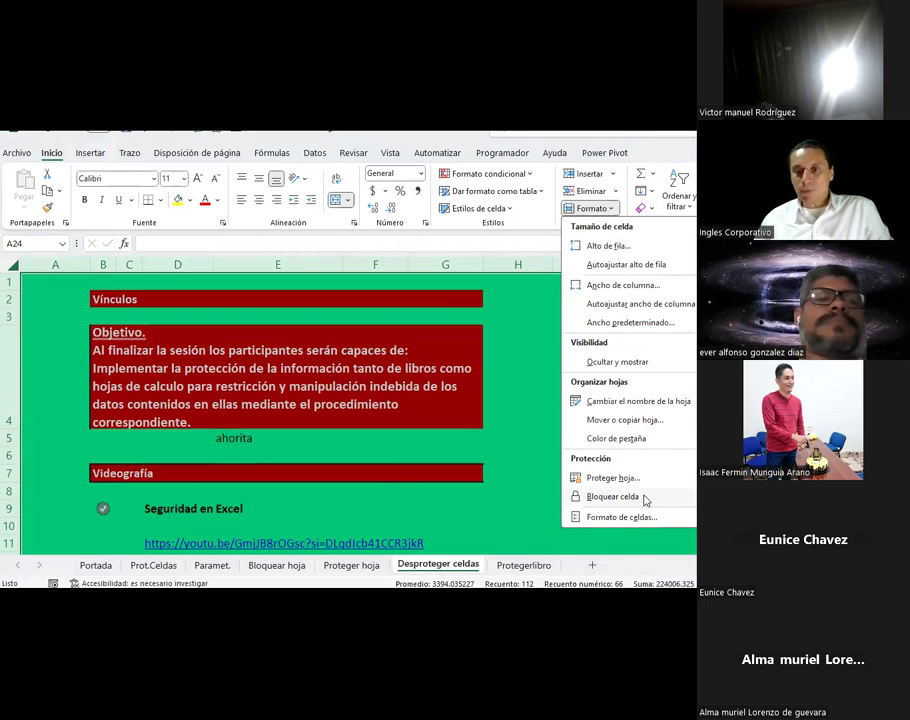
pyautogui.click(647, 497)
pyautogui.scroll(-6, 643, 494)
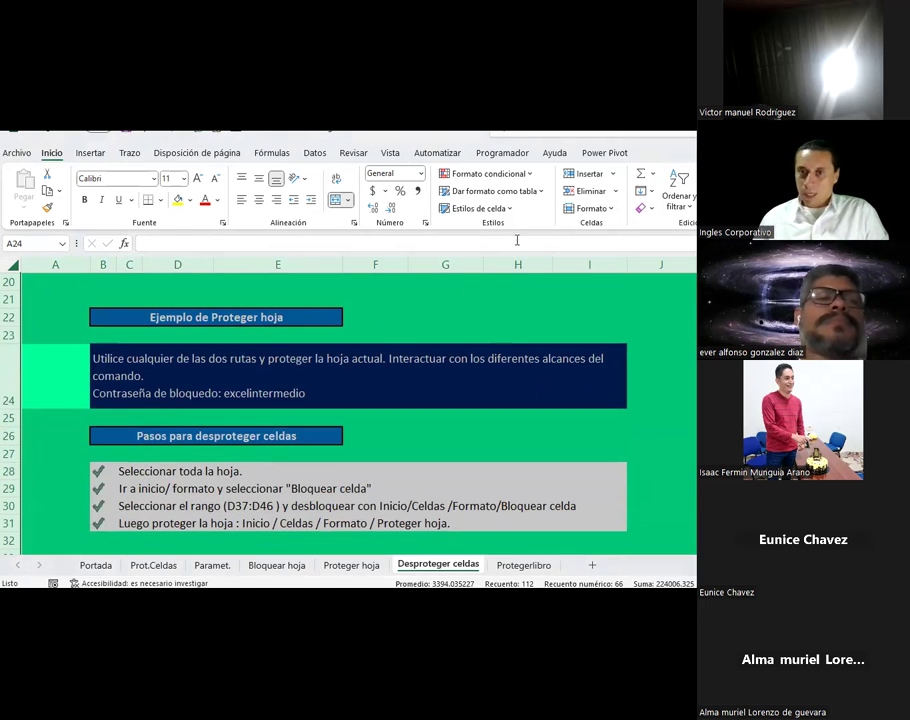
pyautogui.click(611, 209)
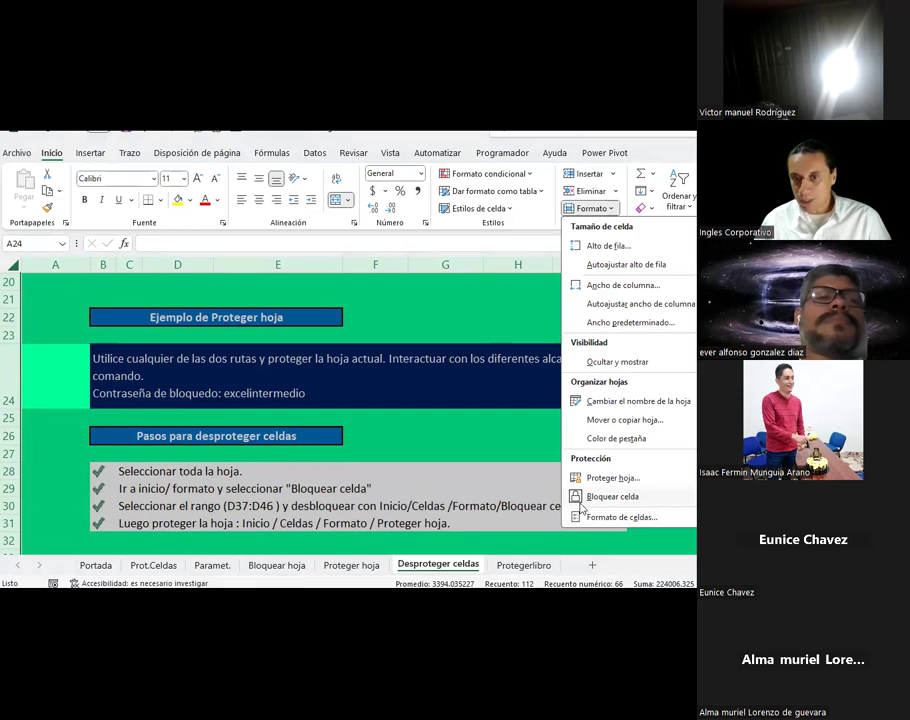
pyautogui.click(576, 496)
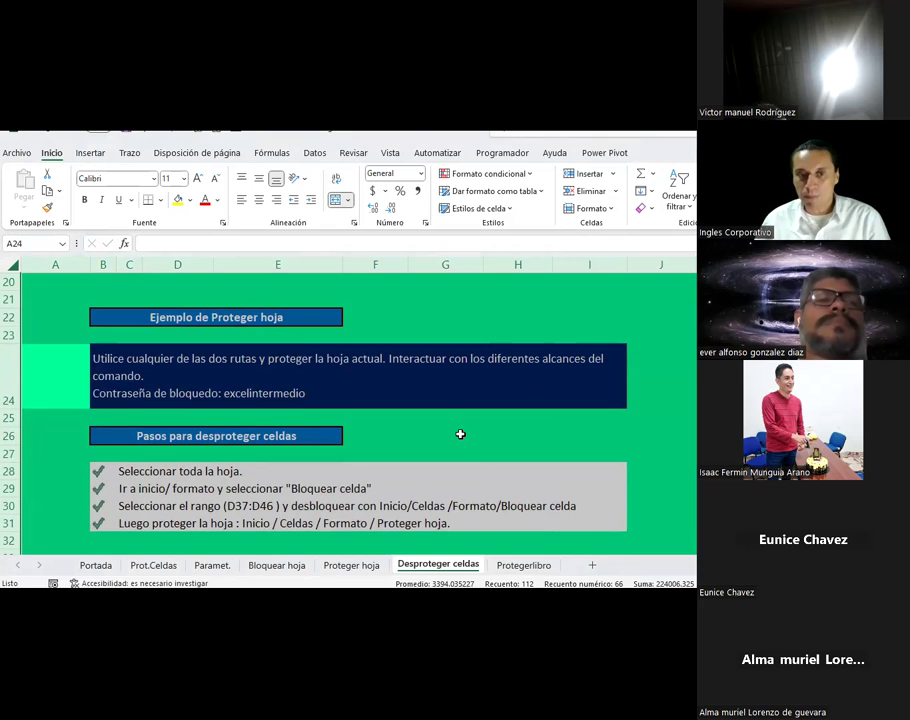
# Select the employee codes D37:D46 and turn off Bloquear celda for them.
pyautogui.scroll(-2, 460, 434)
pyautogui.scroll(-2, 460, 434)
pyautogui.scroll(-2, 460, 434)
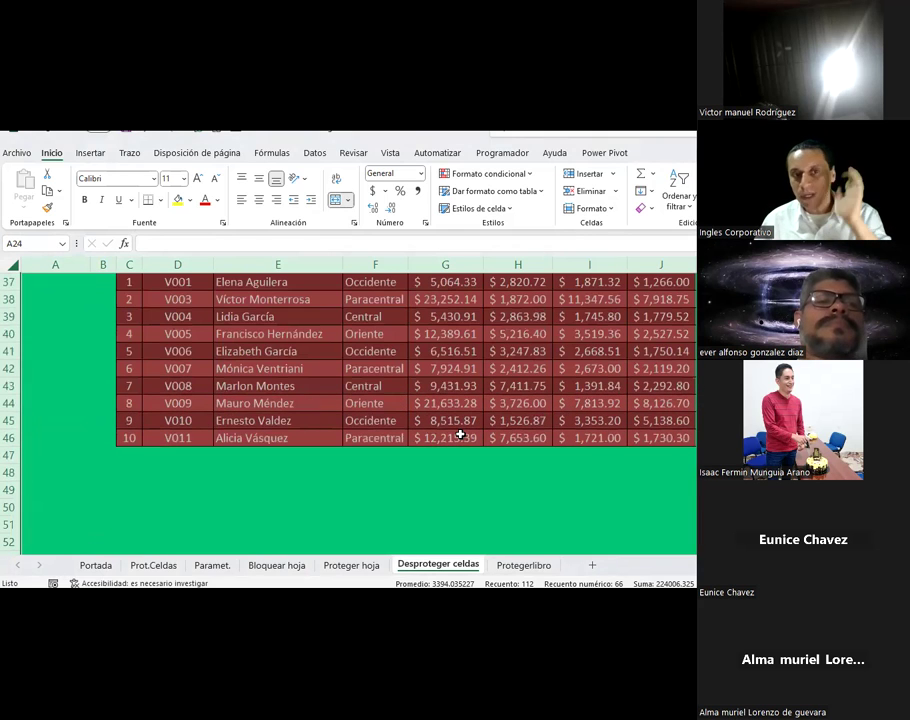
pyautogui.scroll(1, 460, 434)
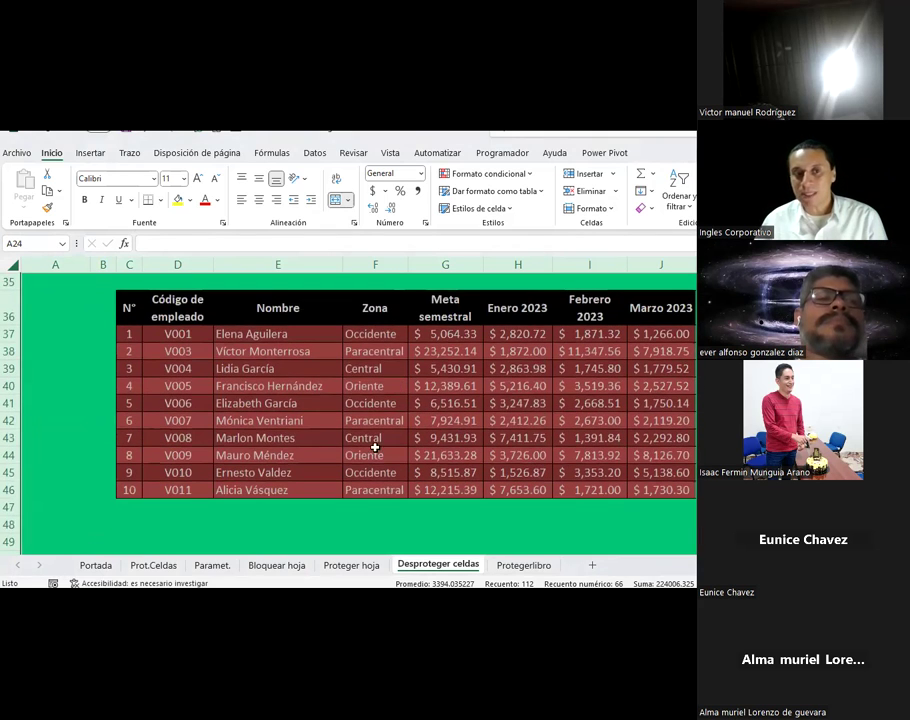
pyautogui.click(288, 420)
pyautogui.moveTo(186, 341); pyautogui.dragTo(179, 486)
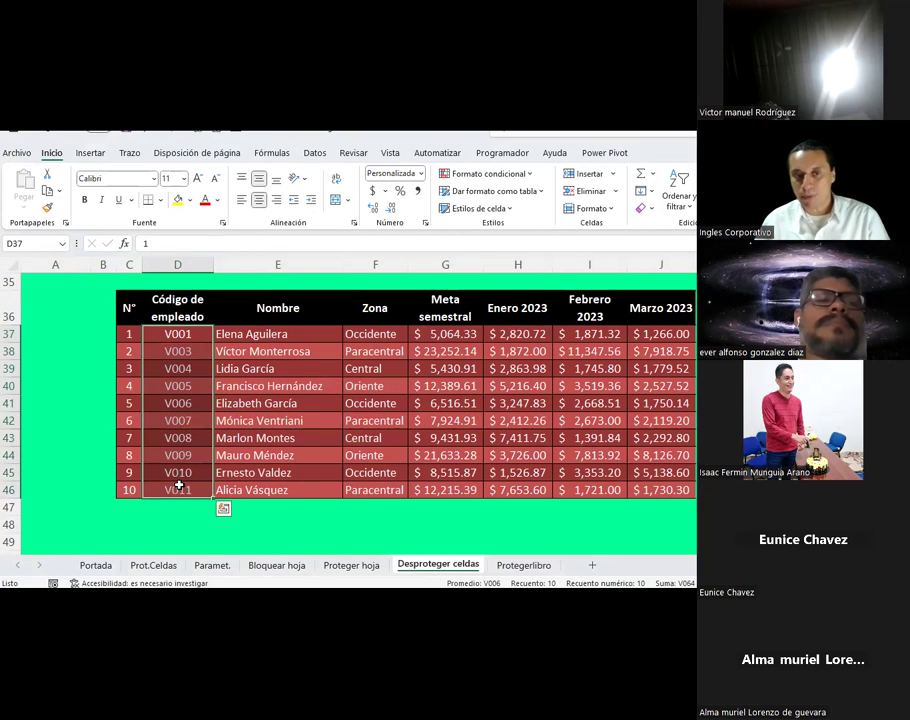
pyautogui.click(593, 208)
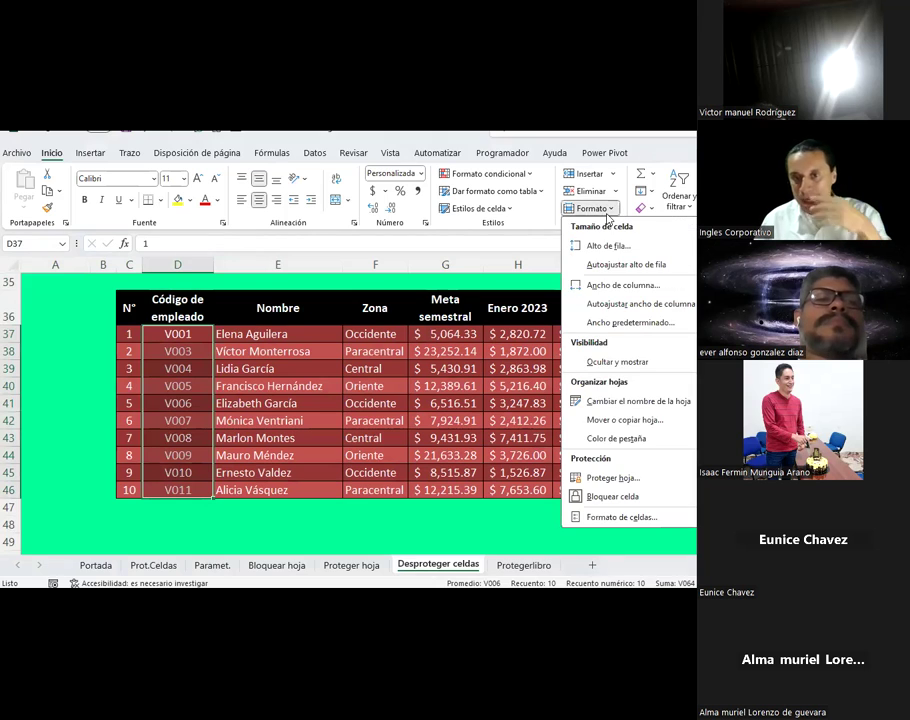
pyautogui.click(597, 494)
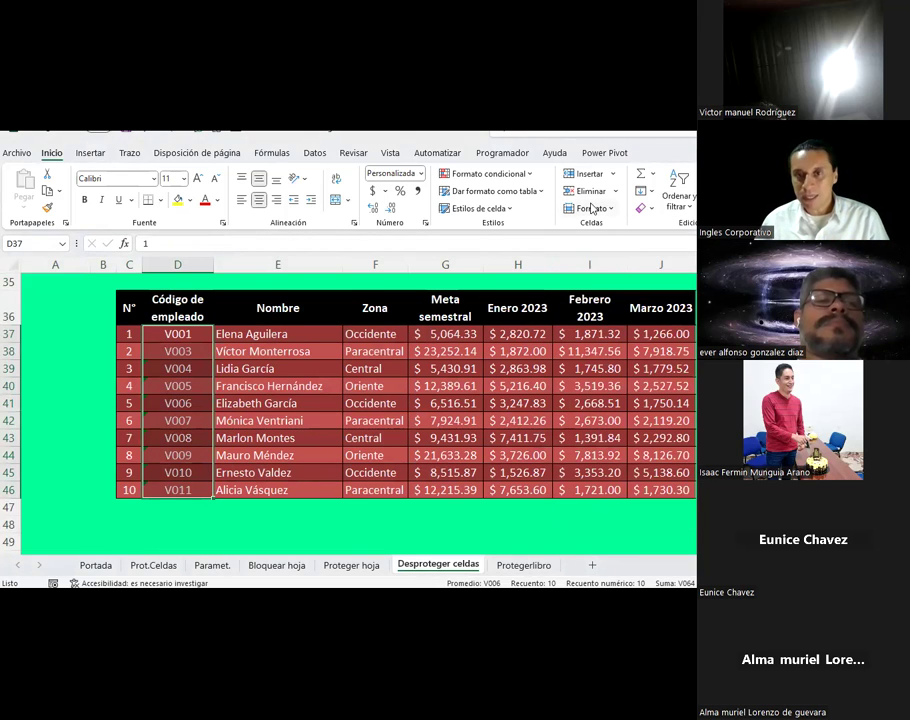
# Verify the lock state of the codes and of an empty cell beside the table.
pyautogui.click(592, 208)
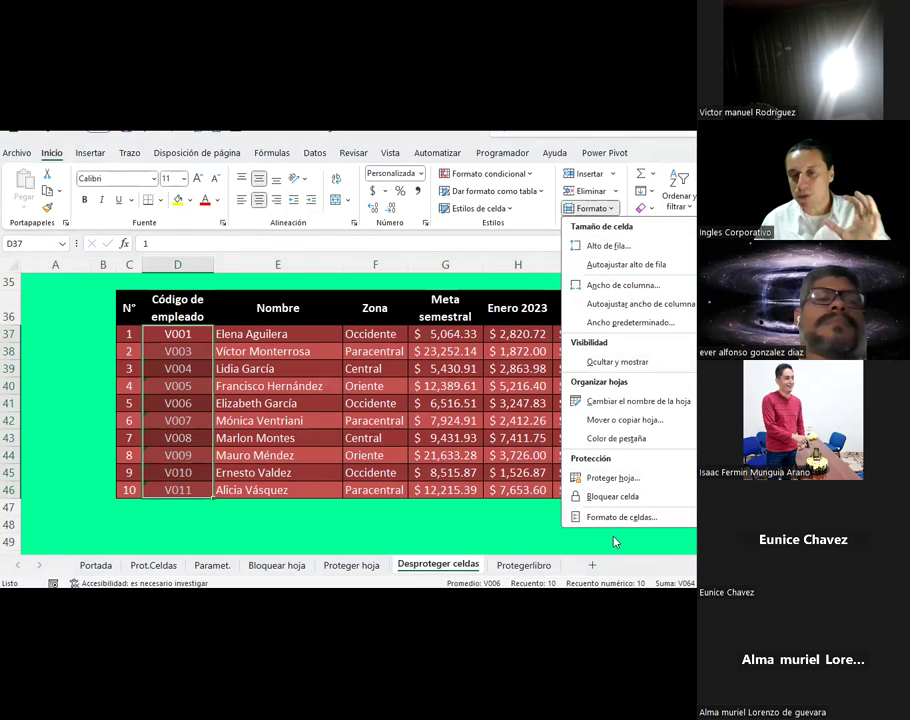
pyautogui.click(383, 508)
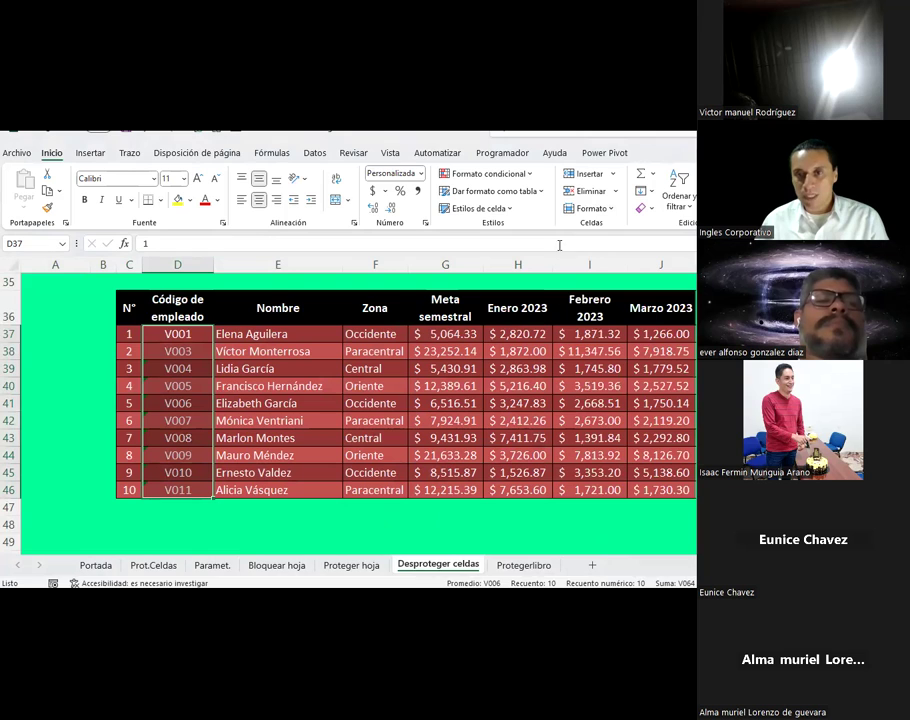
pyautogui.click(588, 208)
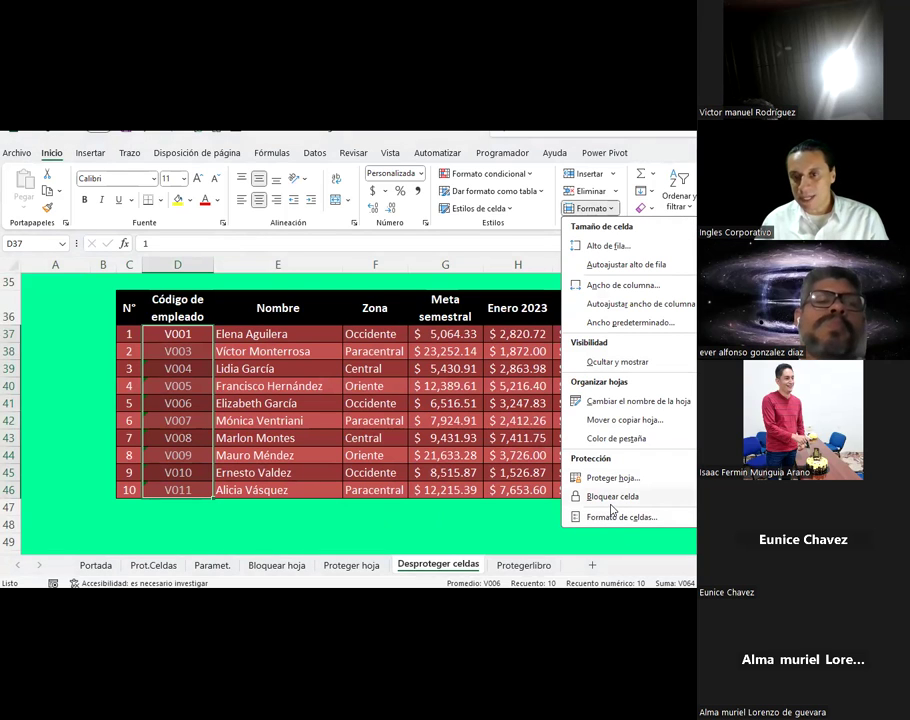
pyautogui.click(611, 496)
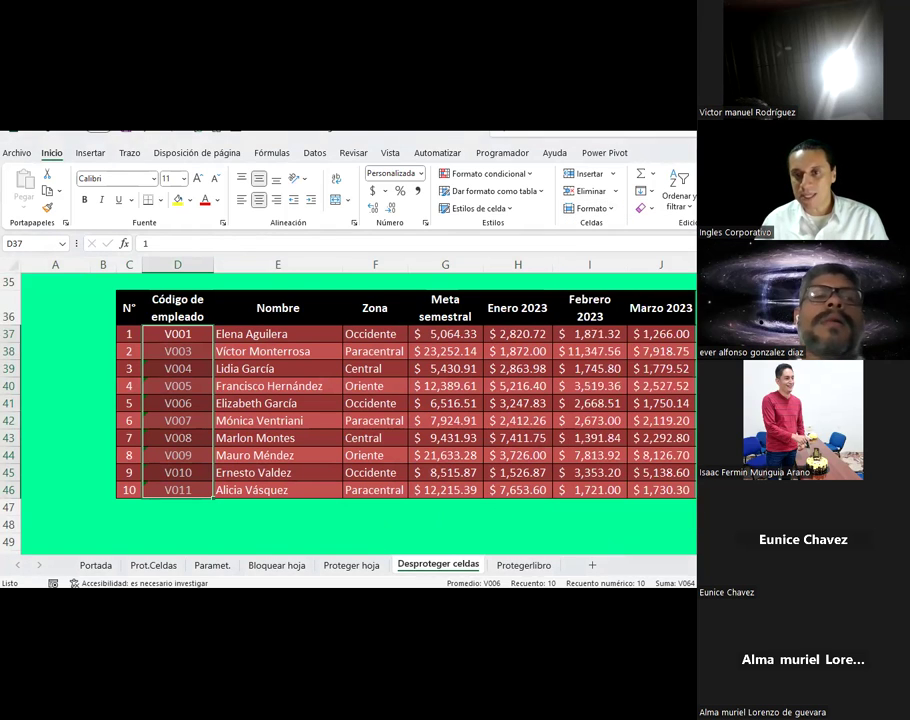
pyautogui.click(725, 351)
pyautogui.click(590, 208)
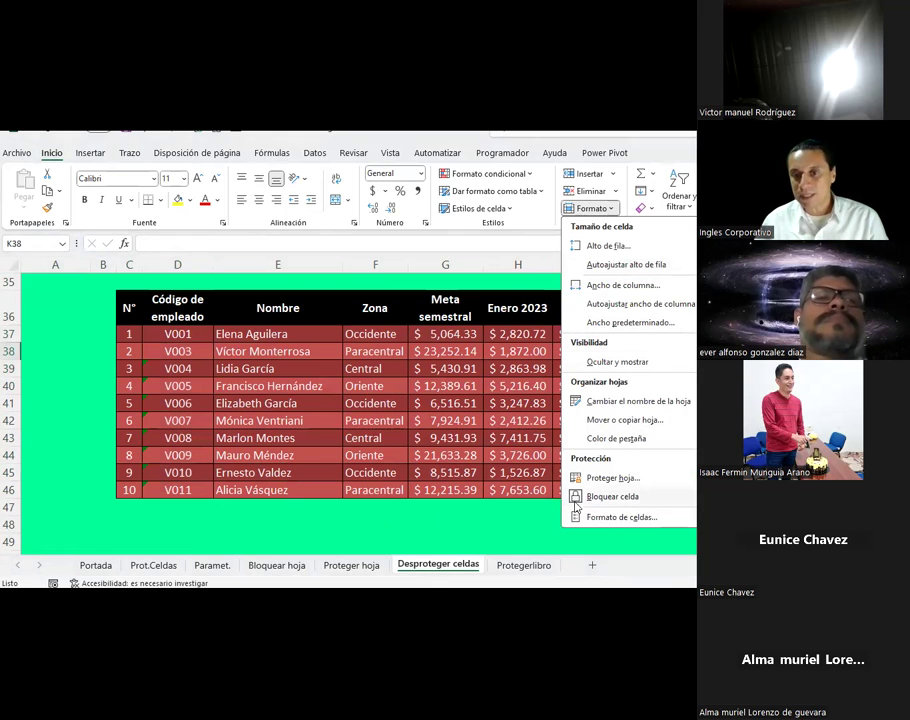
pyautogui.press('Escape')
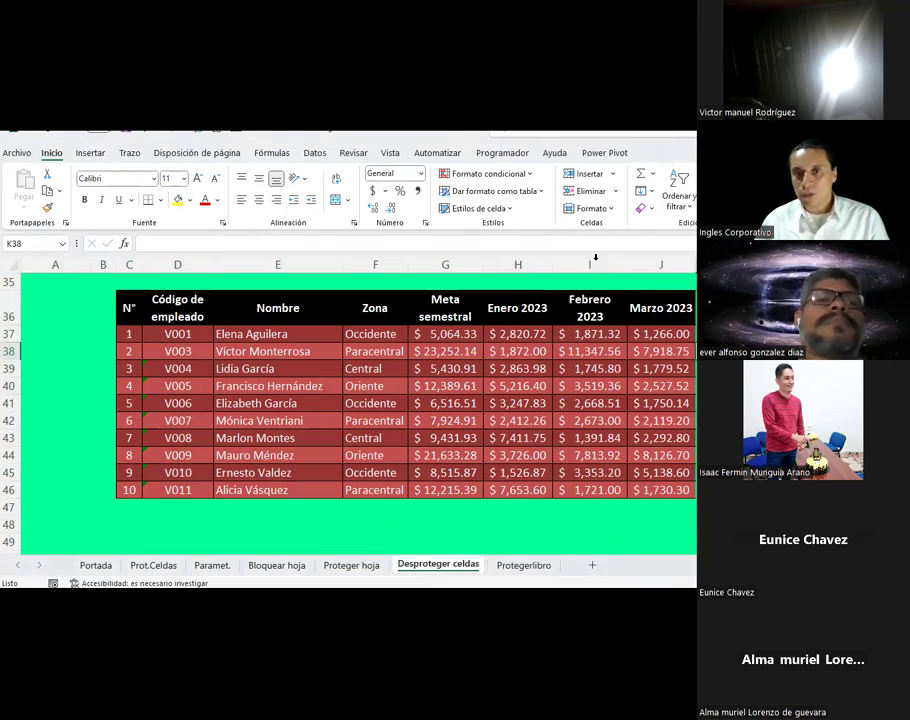
# Apply Proteger hoja with the default permissions and no password.
pyautogui.click(590, 208)
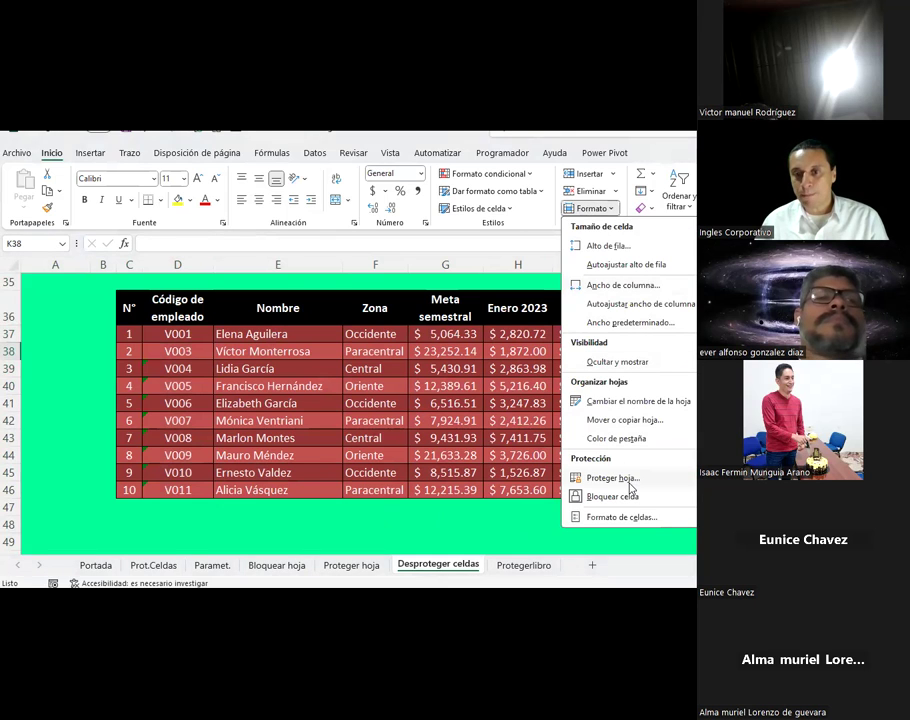
pyautogui.click(630, 481)
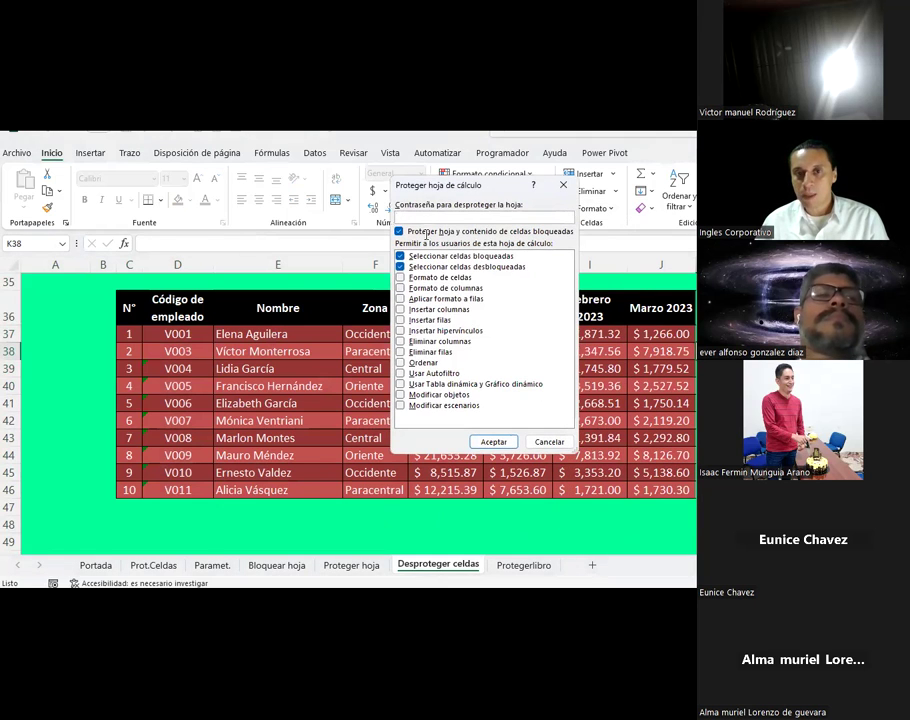
pyautogui.click(488, 441)
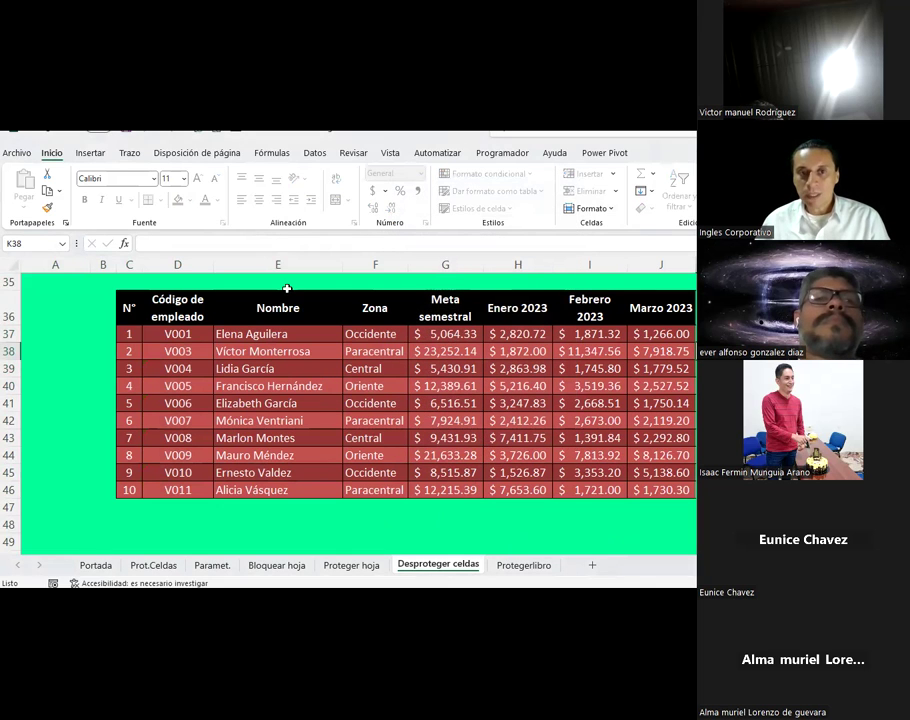
pyautogui.scroll(1, 288, 290)
pyautogui.doubleClick(332, 412)
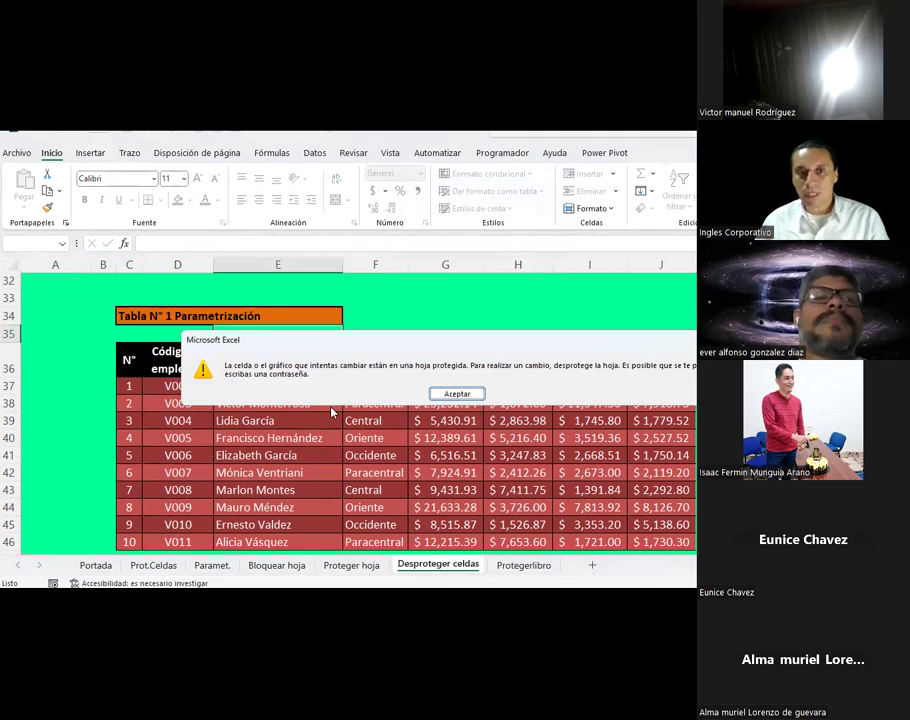
pyautogui.click(475, 396)
pyautogui.doubleClick(514, 384)
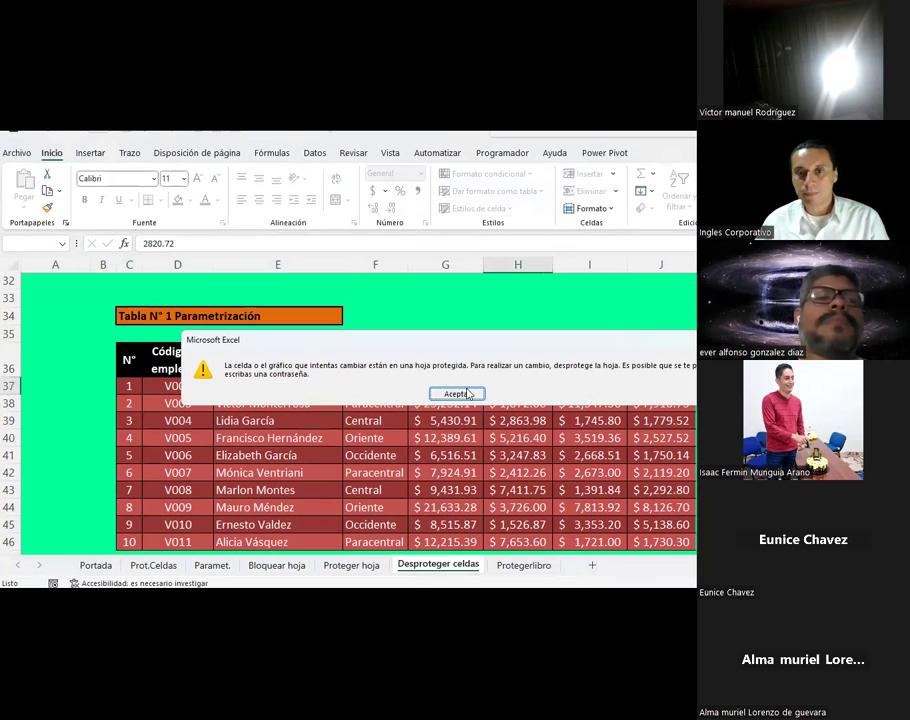
pyautogui.click(474, 394)
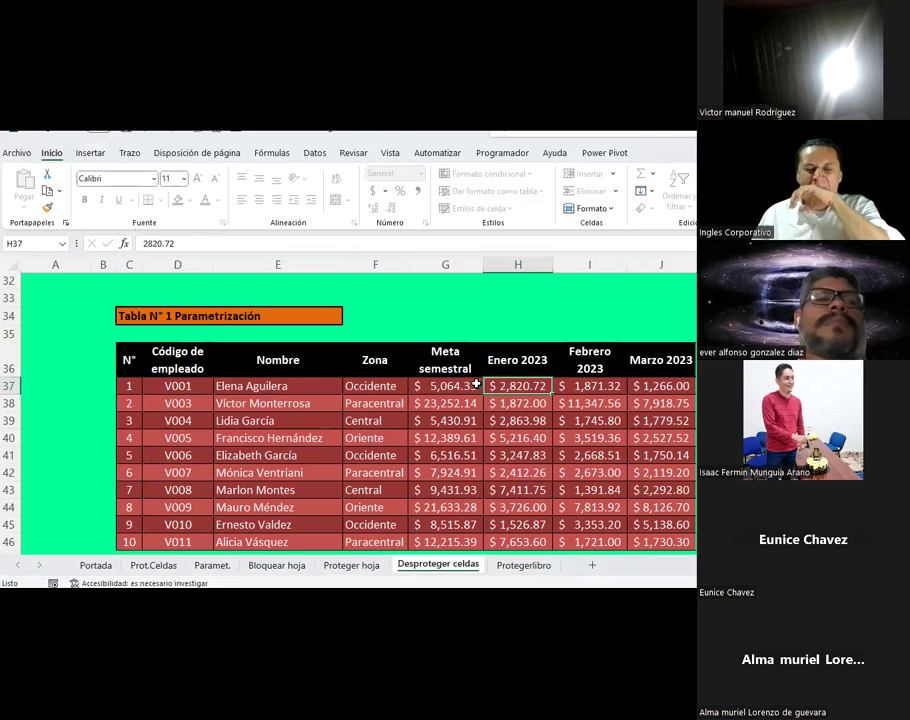
pyautogui.click(178, 386)
# Enter 3 in D37 so the codes below recalculate, and check the formula in D39.
pyautogui.write('3')
pyautogui.press('Return')
pyautogui.scroll(-1, 190, 400)
pyautogui.moveTo(173, 335); pyautogui.dragTo(167, 488)
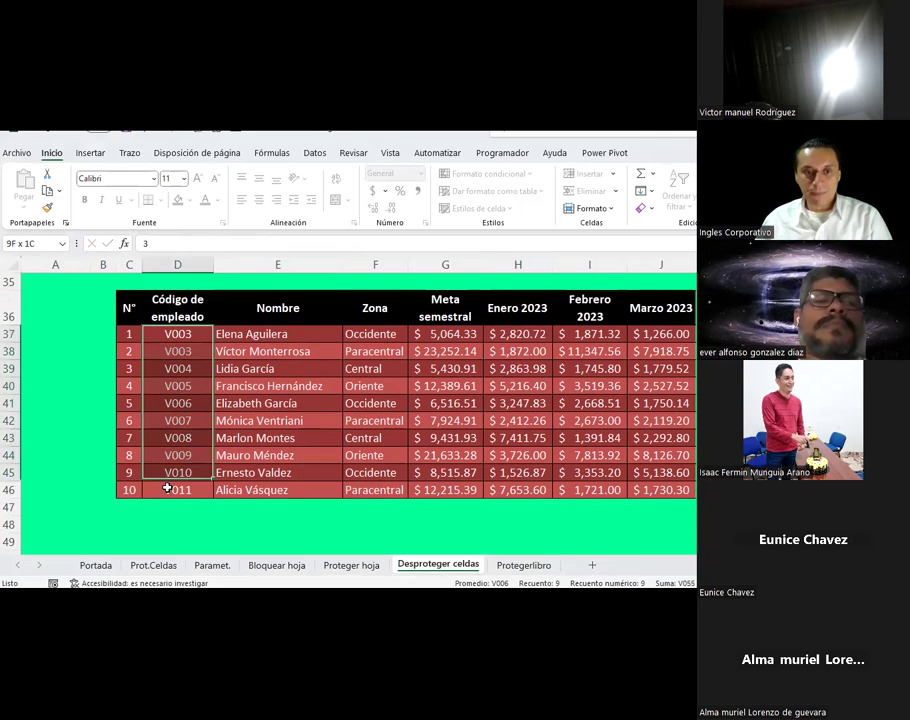
pyautogui.click(250, 403)
pyautogui.click(184, 361)
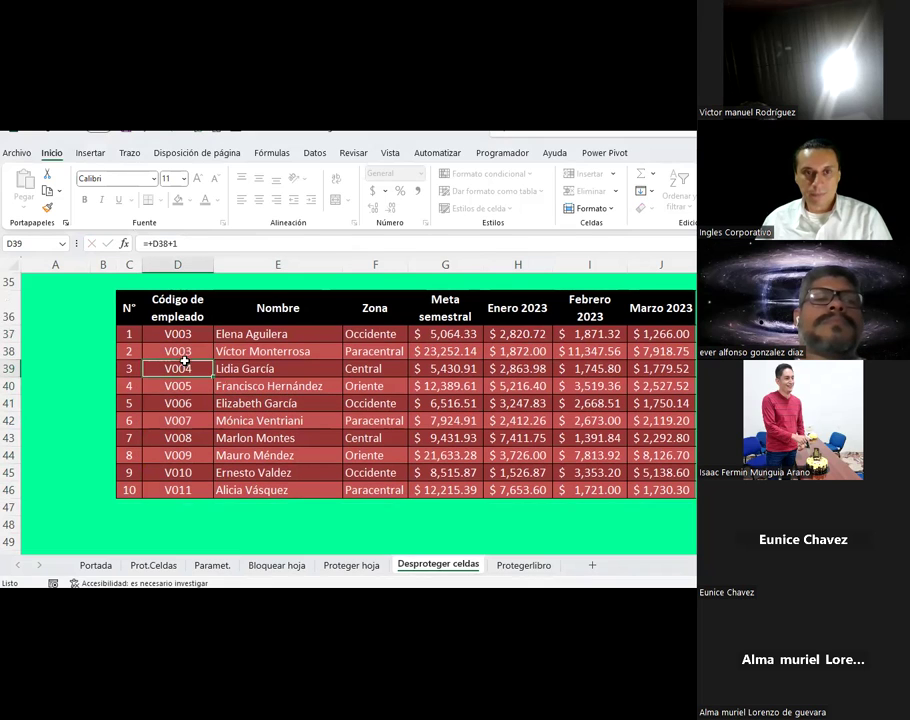
pyautogui.click(180, 334)
pyautogui.click(185, 368)
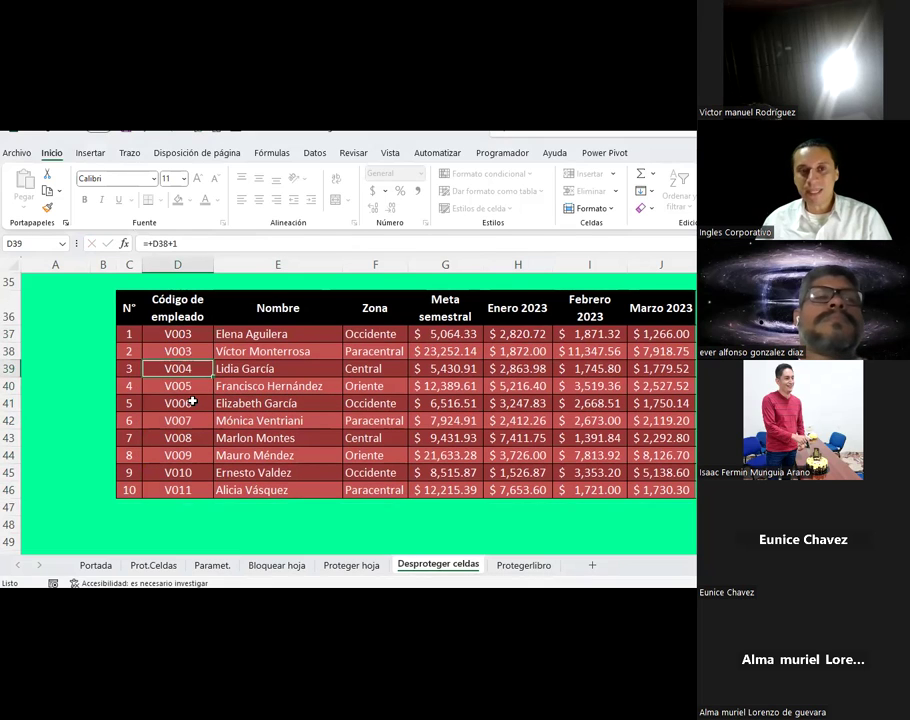
# Enter 4 in the second code cell D38.
pyautogui.click(180, 350)
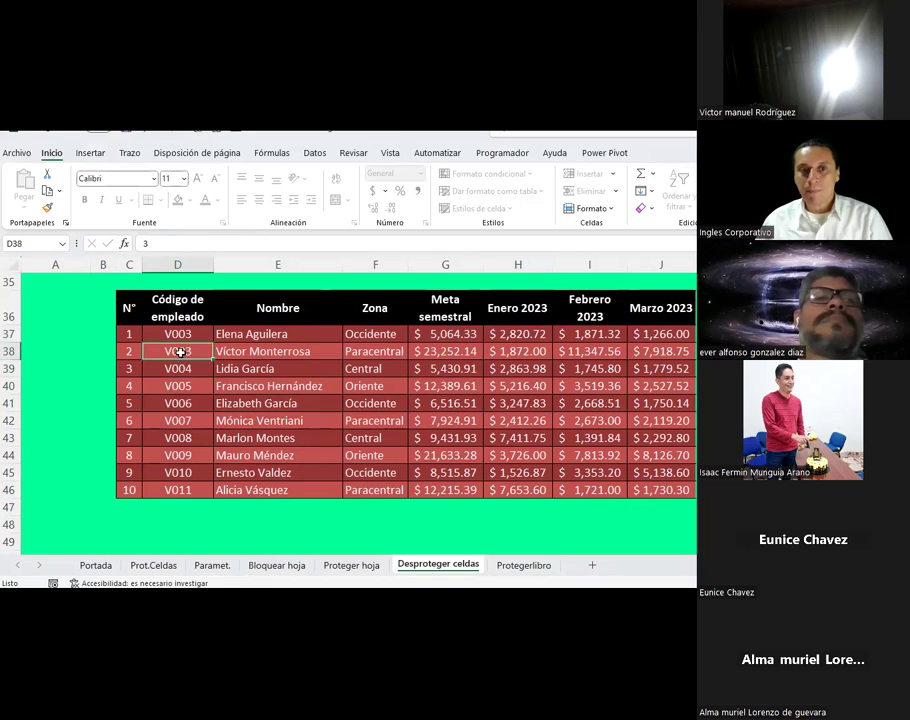
pyautogui.write('g')
pyautogui.click(190, 399)
pyautogui.click(180, 351)
pyautogui.write('4')
pyautogui.click(190, 387)
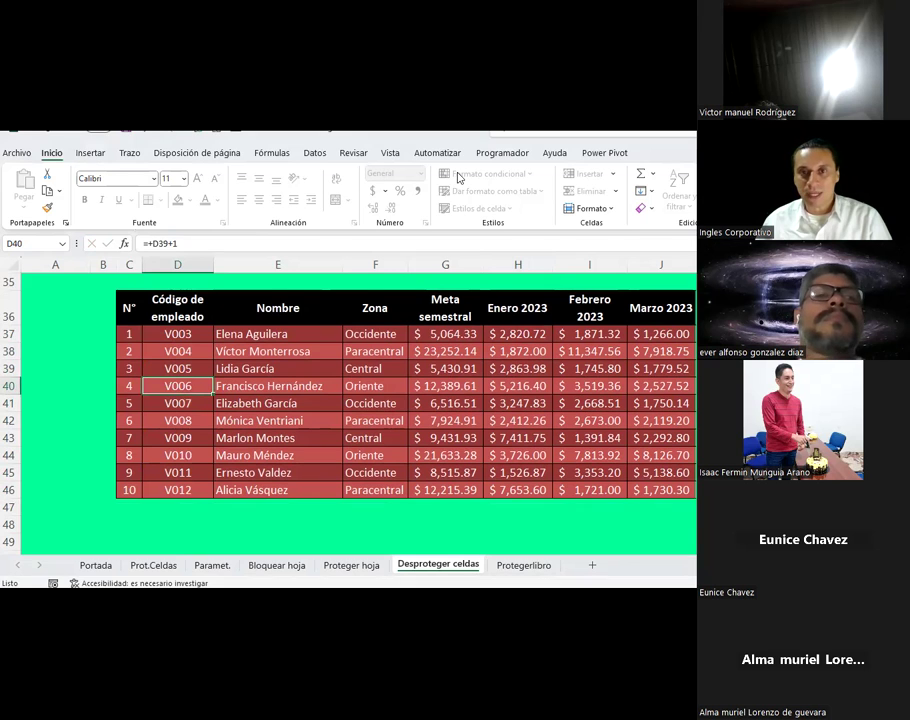
pyautogui.click(90, 153)
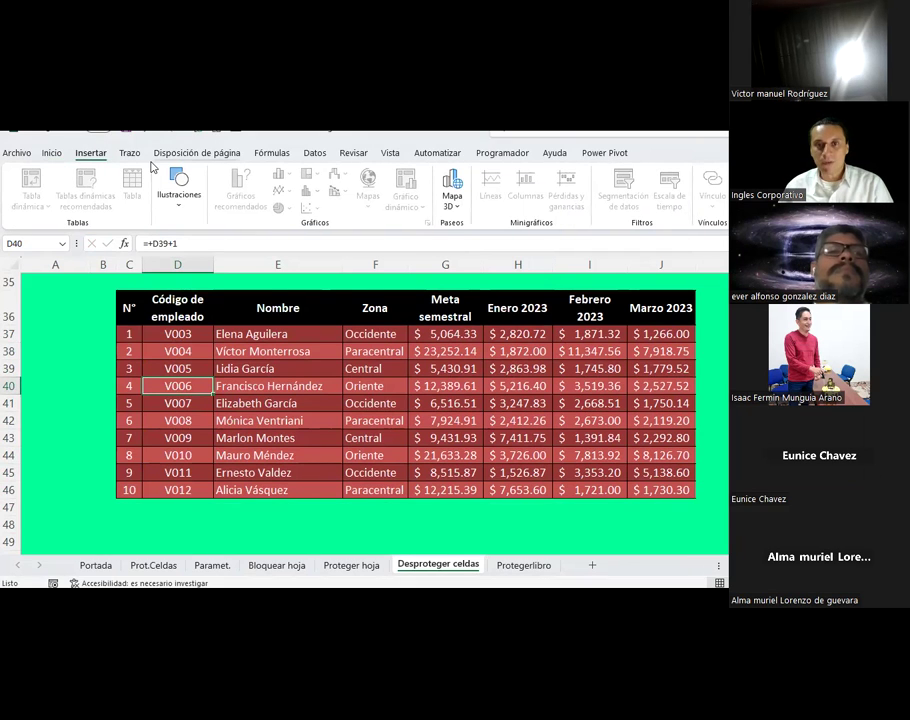
# Show the Disposición de página commands, then the Fórmulas function library.
pyautogui.click(197, 153)
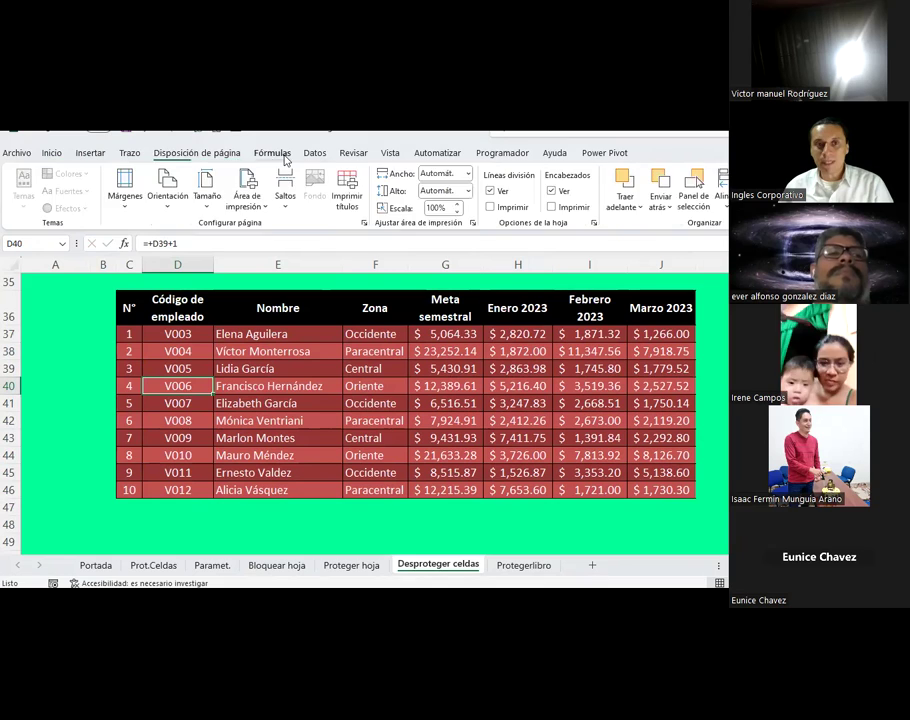
pyautogui.click(272, 153)
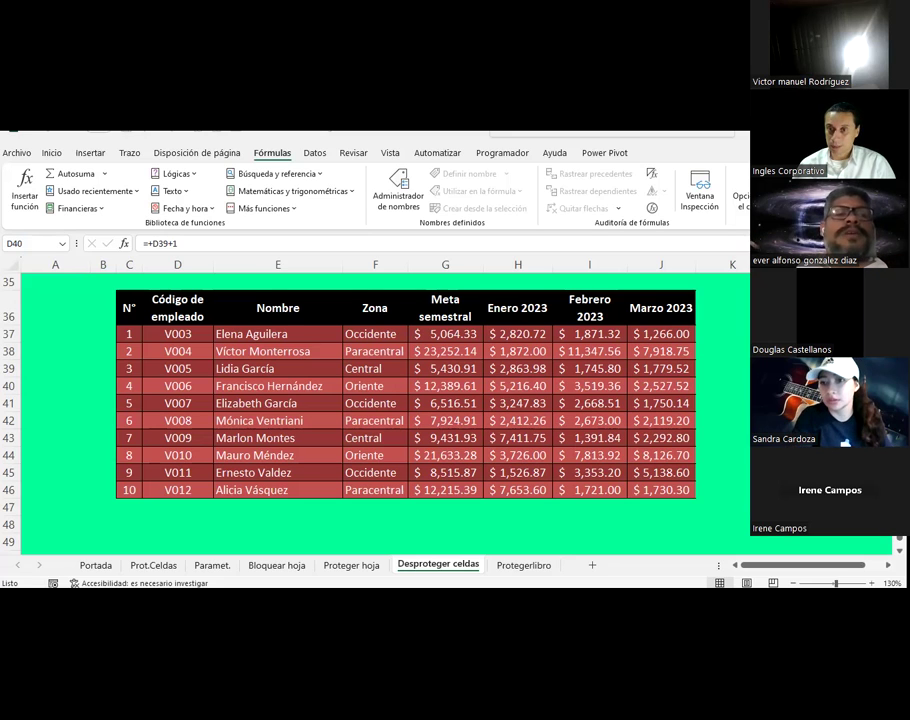
# Inspect the formula in D40 (V006), then unprotect the sheet with Desproteger hoja.
pyautogui.click(178, 386)
pyautogui.press('F2')
pyautogui.click(51, 152)
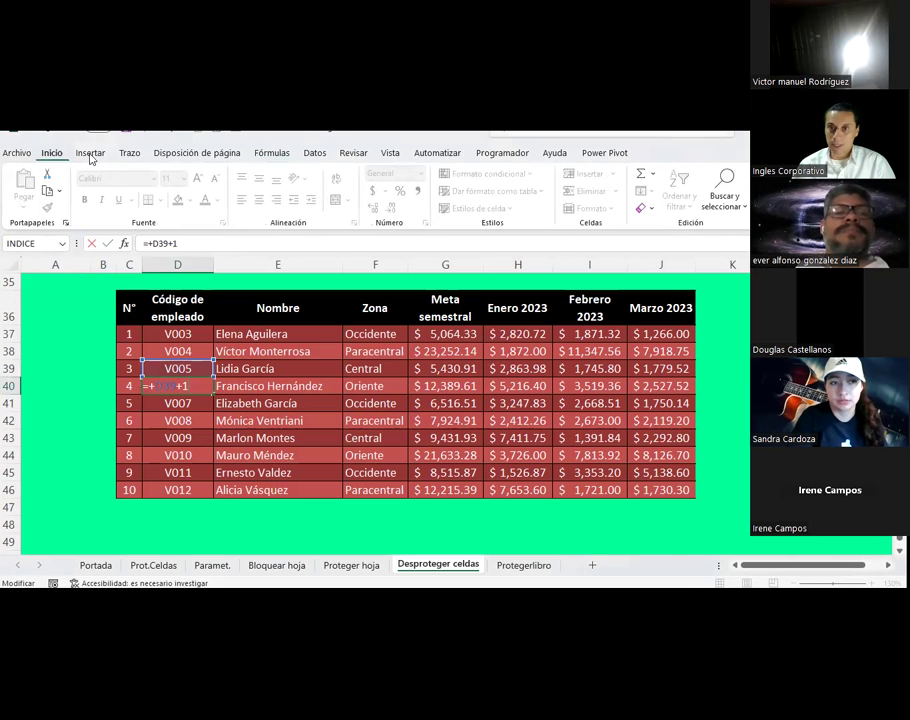
pyautogui.click(516, 384)
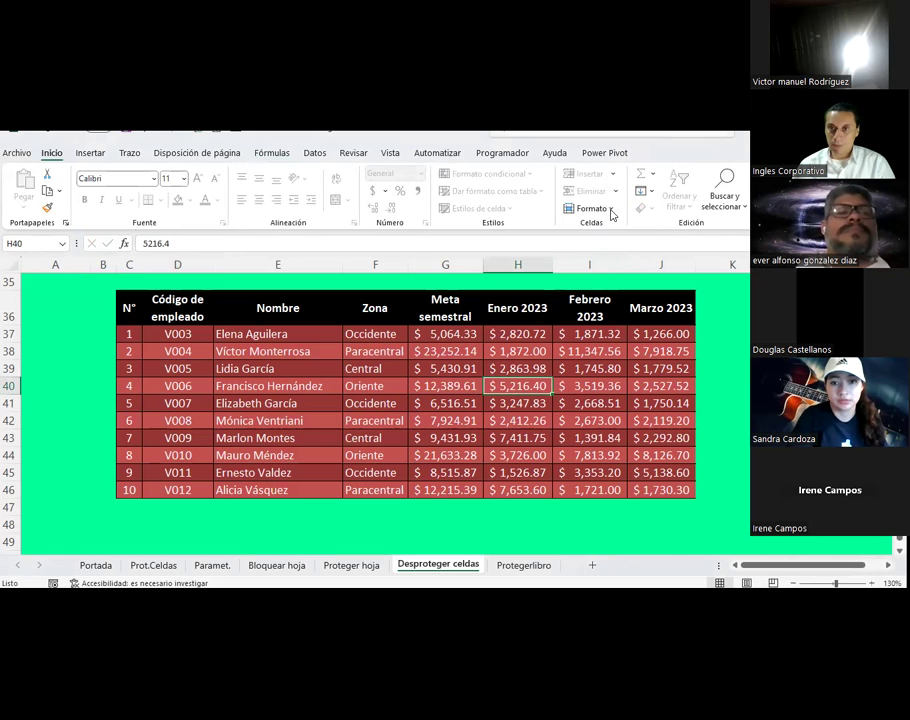
pyautogui.click(605, 208)
pyautogui.click(618, 478)
pyautogui.click(728, 407)
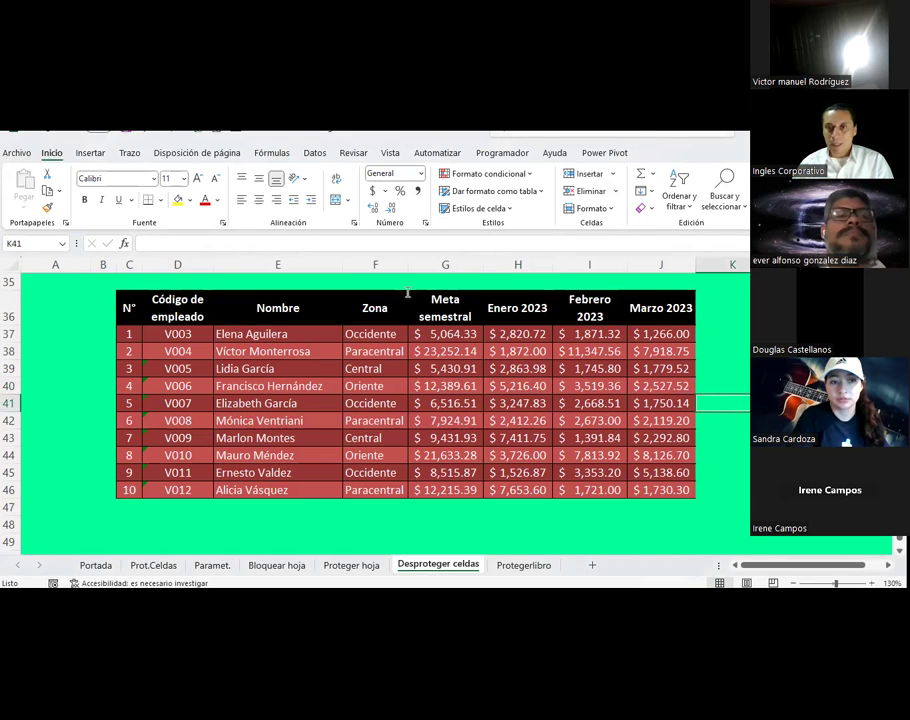
pyautogui.click(608, 209)
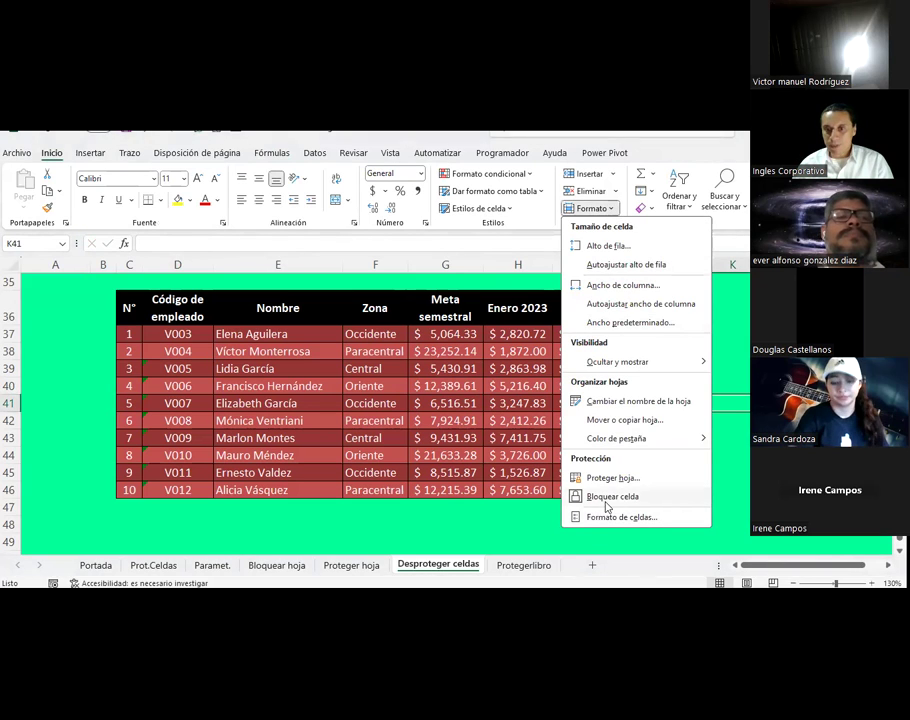
pyautogui.click(382, 507)
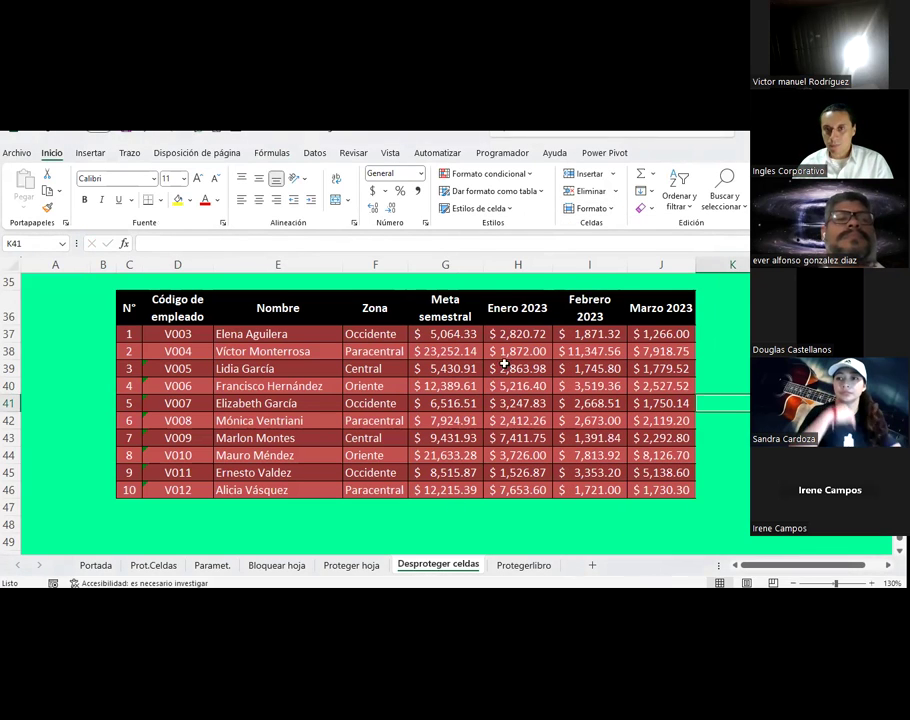
pyautogui.click(596, 208)
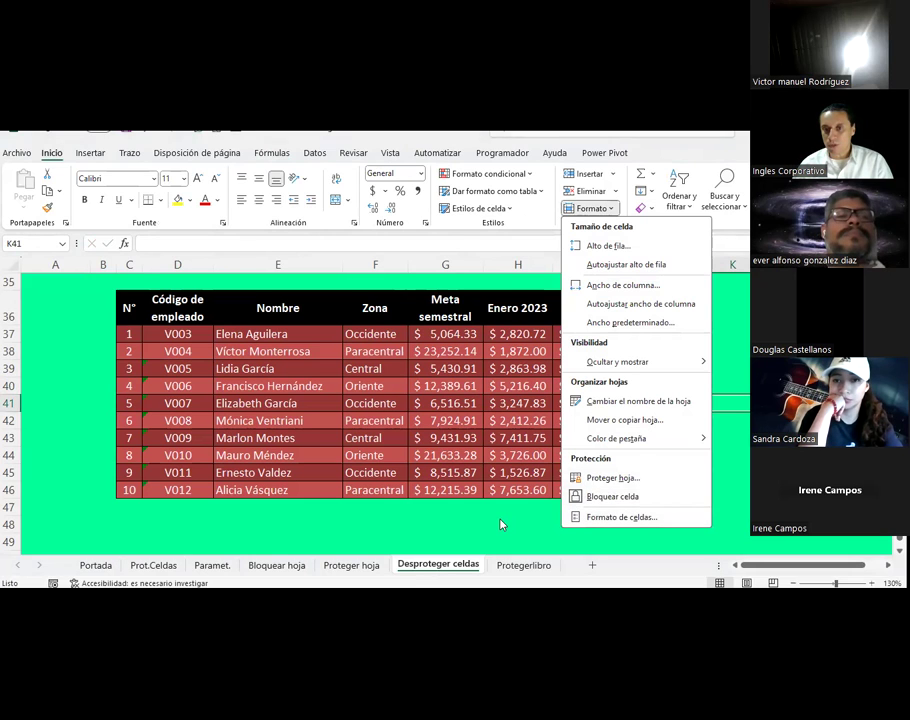
pyautogui.press('Escape')
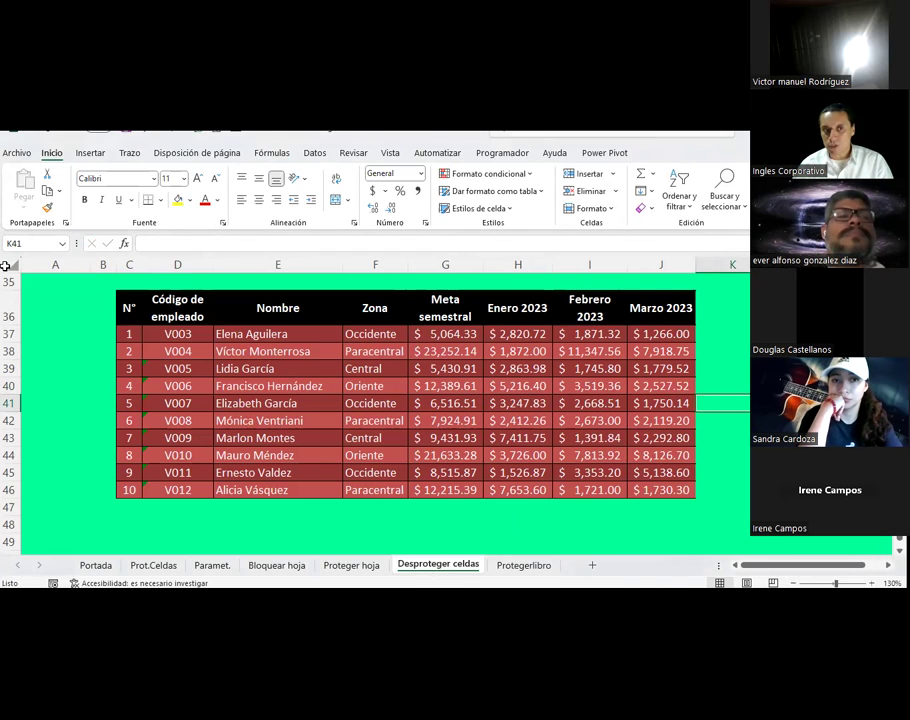
pyautogui.click(5, 265)
pyautogui.click(590, 208)
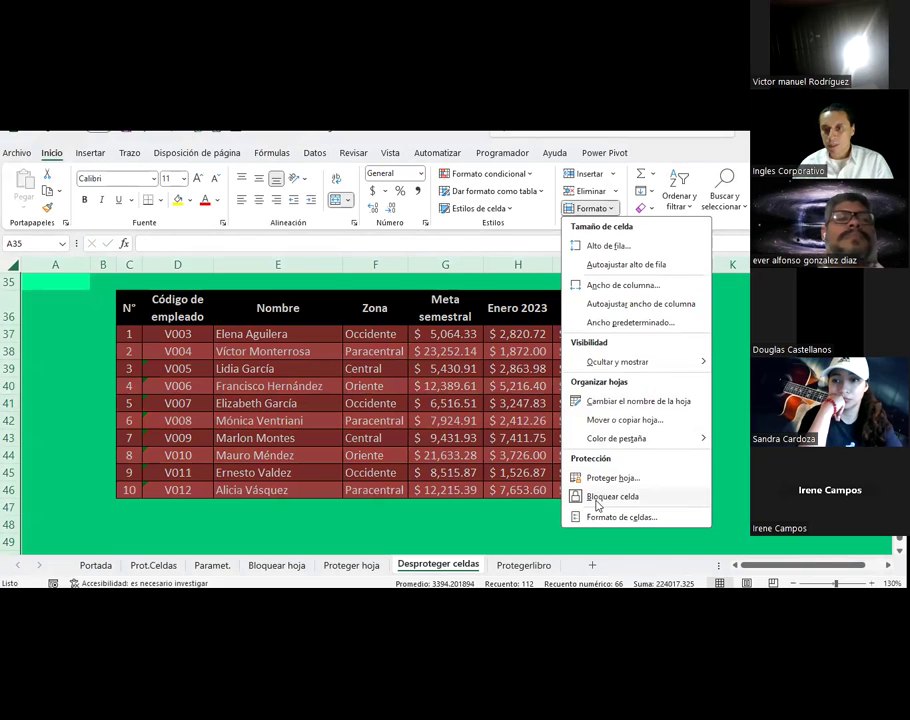
pyautogui.click(597, 498)
pyautogui.click(592, 208)
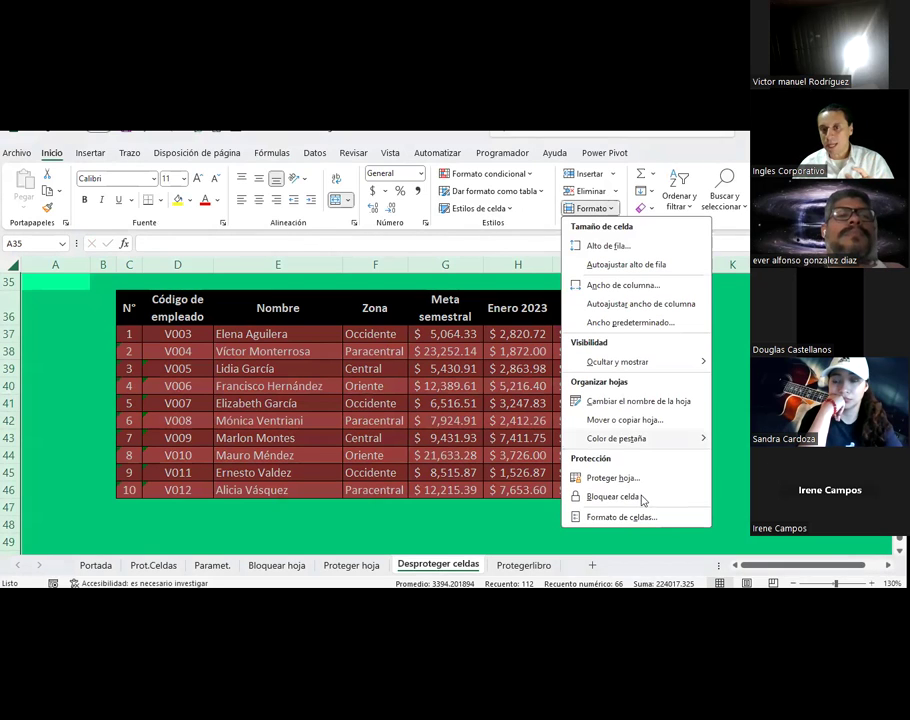
pyautogui.click(580, 497)
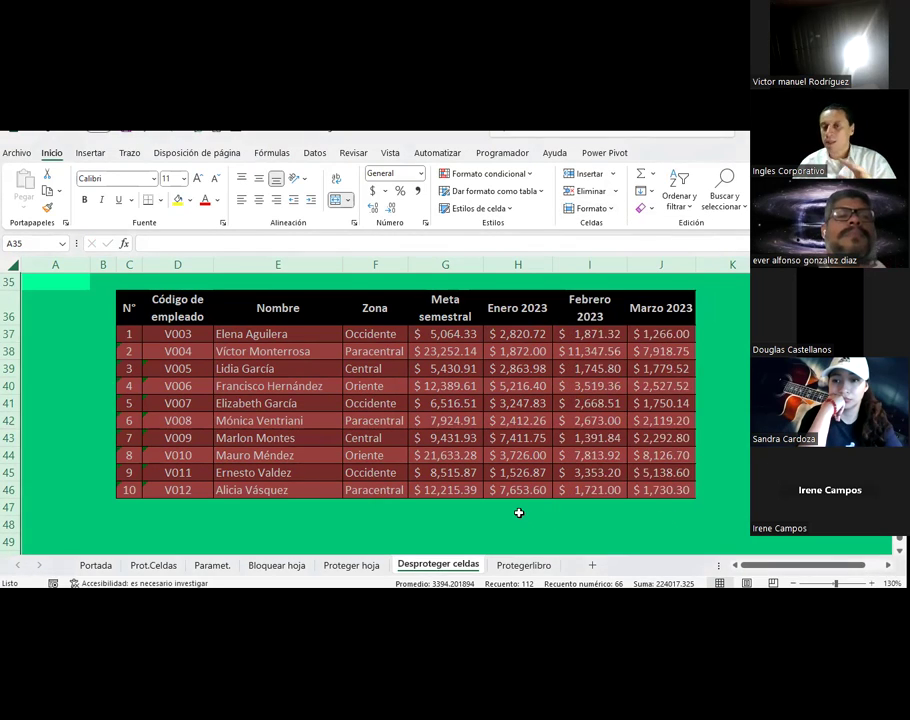
pyautogui.click(518, 510)
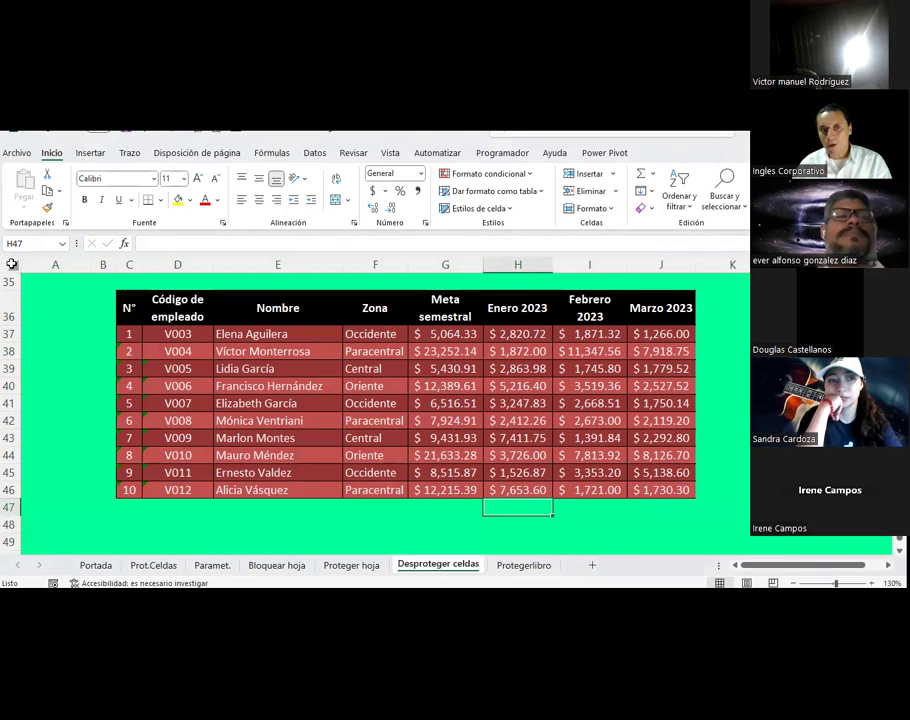
pyautogui.click(12, 264)
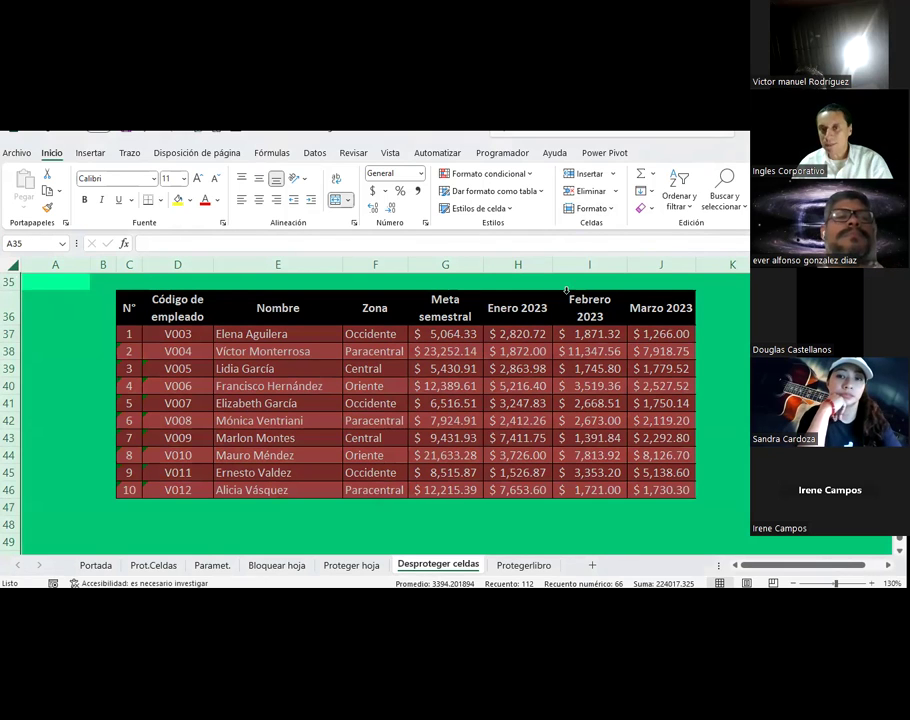
pyautogui.click(590, 208)
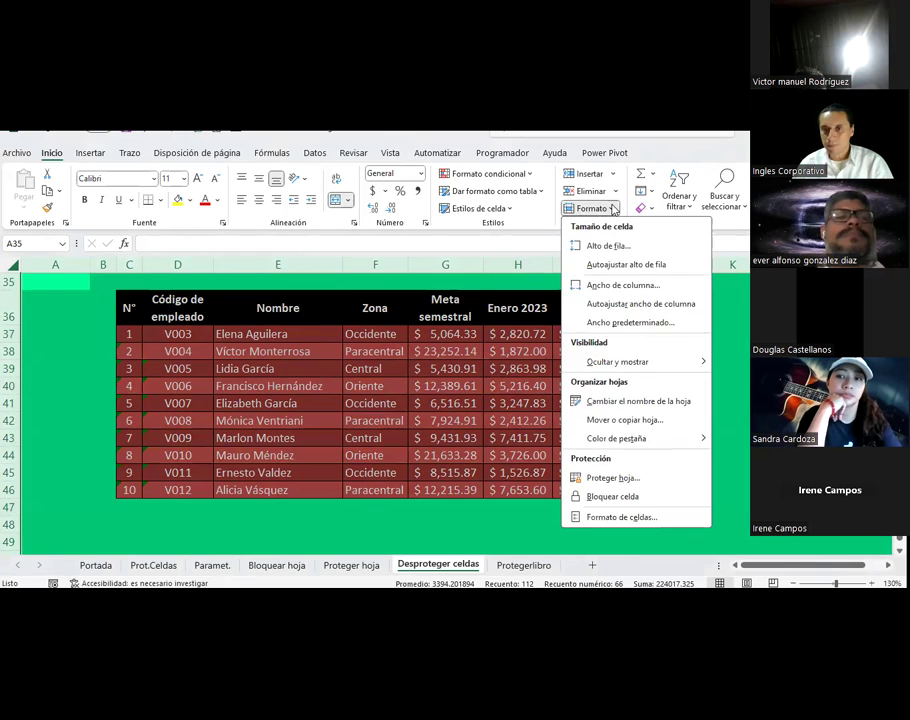
pyautogui.click(617, 497)
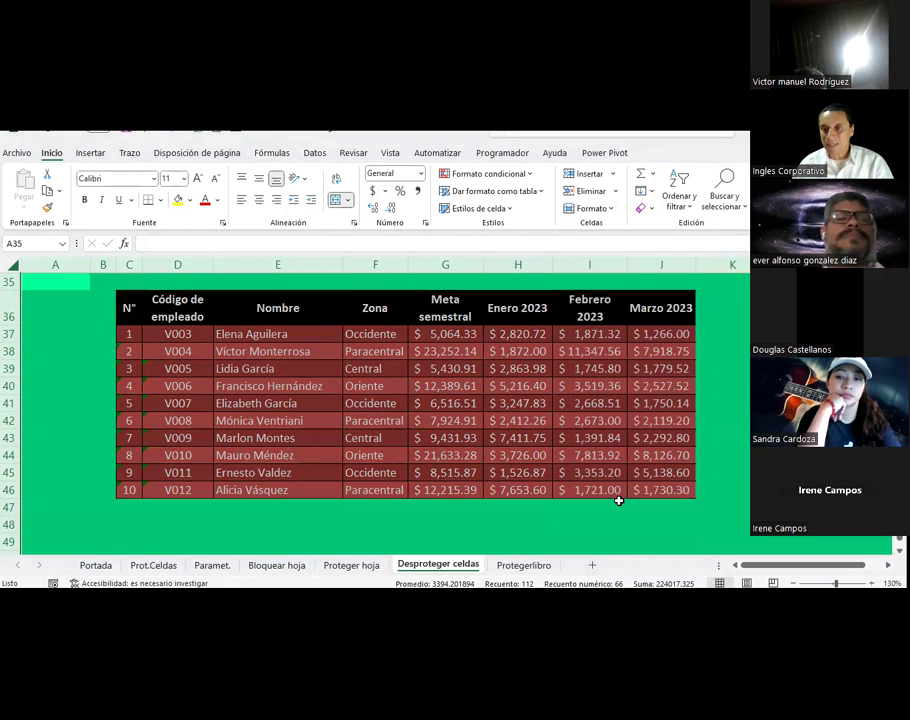
pyautogui.click(619, 502)
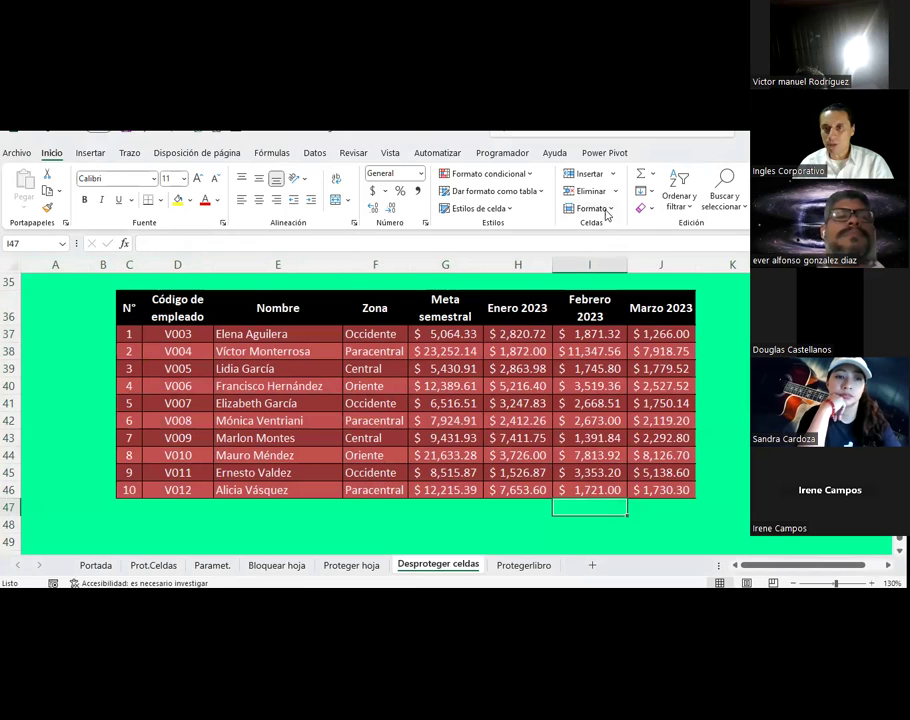
pyautogui.click(598, 208)
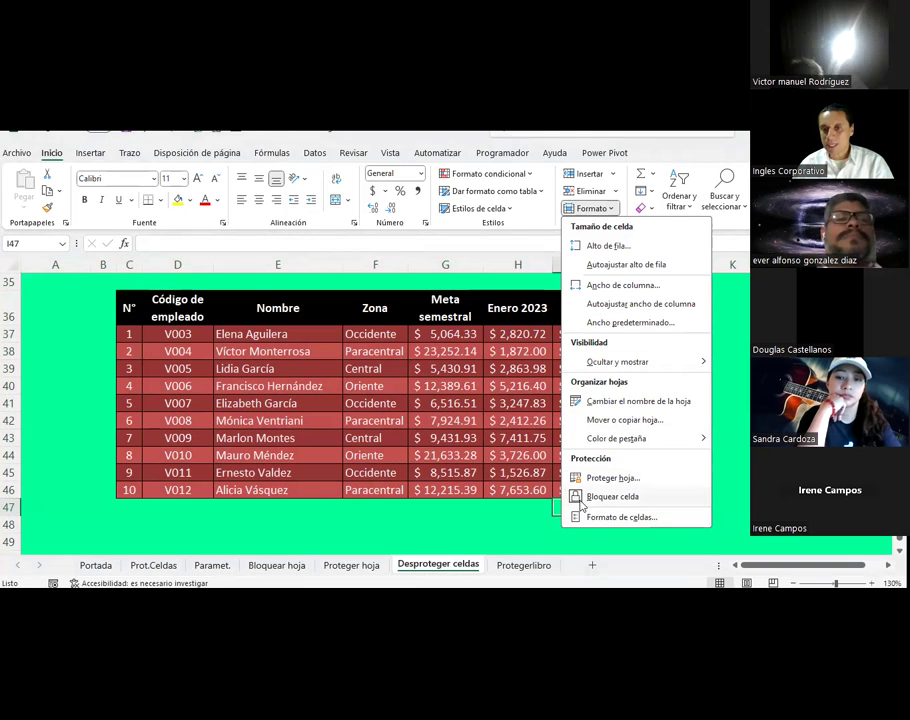
pyautogui.click(372, 305)
pyautogui.click(370, 281)
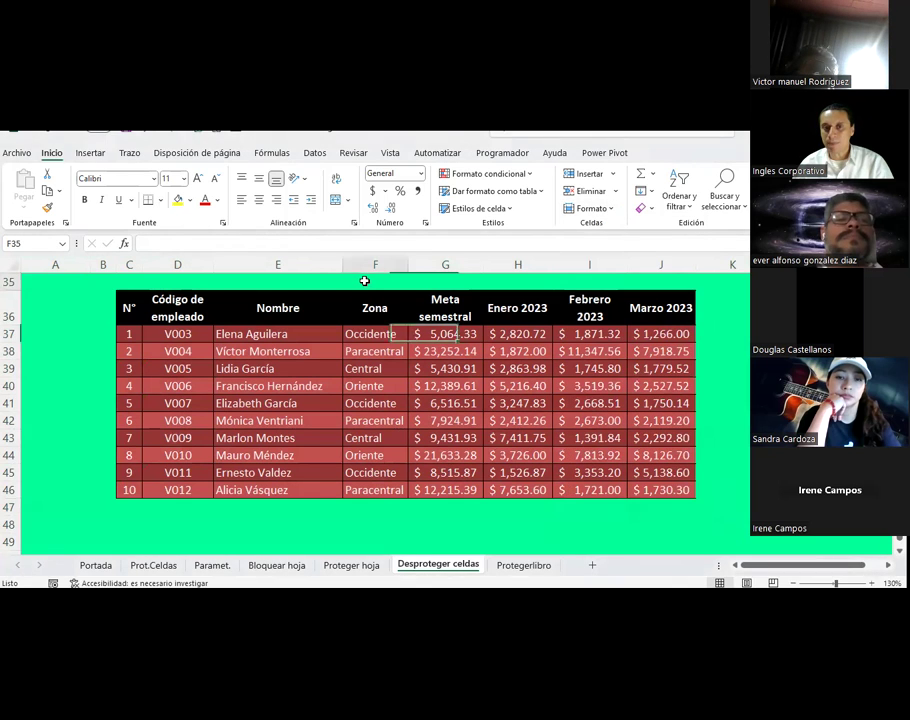
pyautogui.click(612, 210)
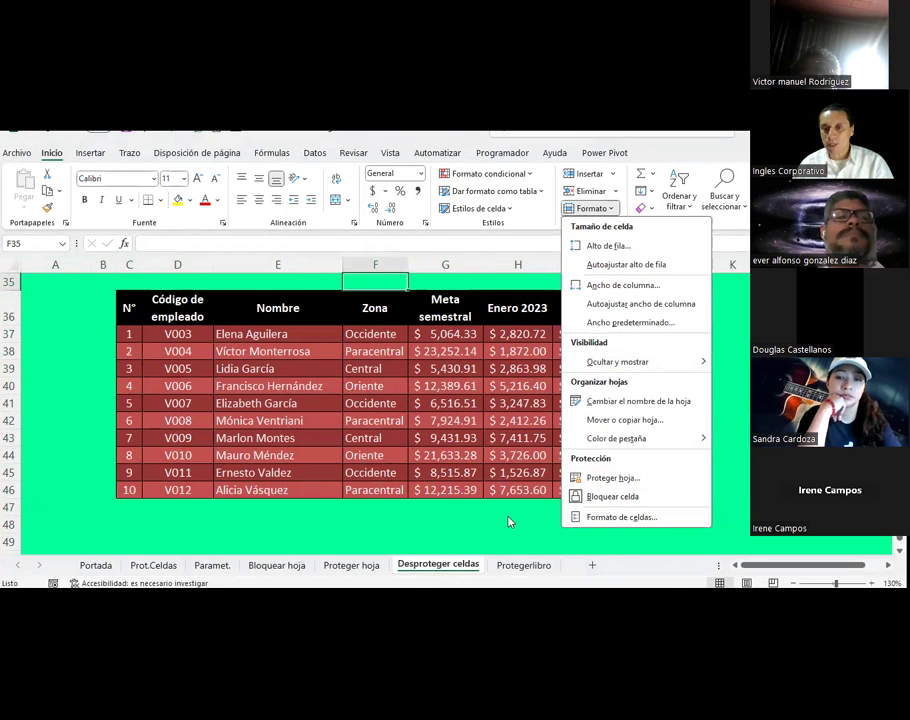
pyautogui.click(585, 494)
pyautogui.click(60, 435)
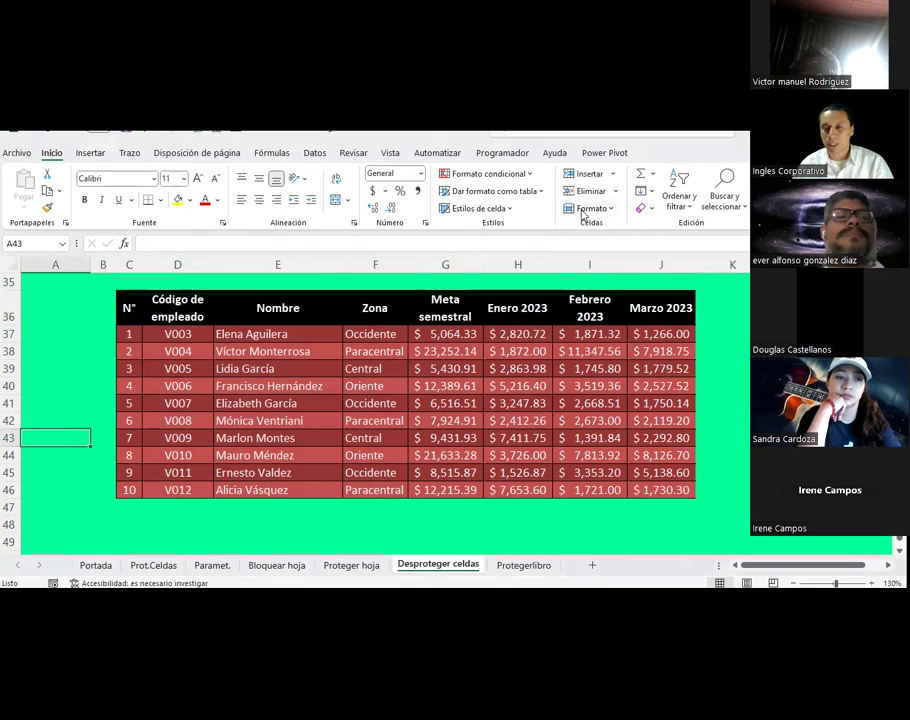
pyautogui.click(584, 210)
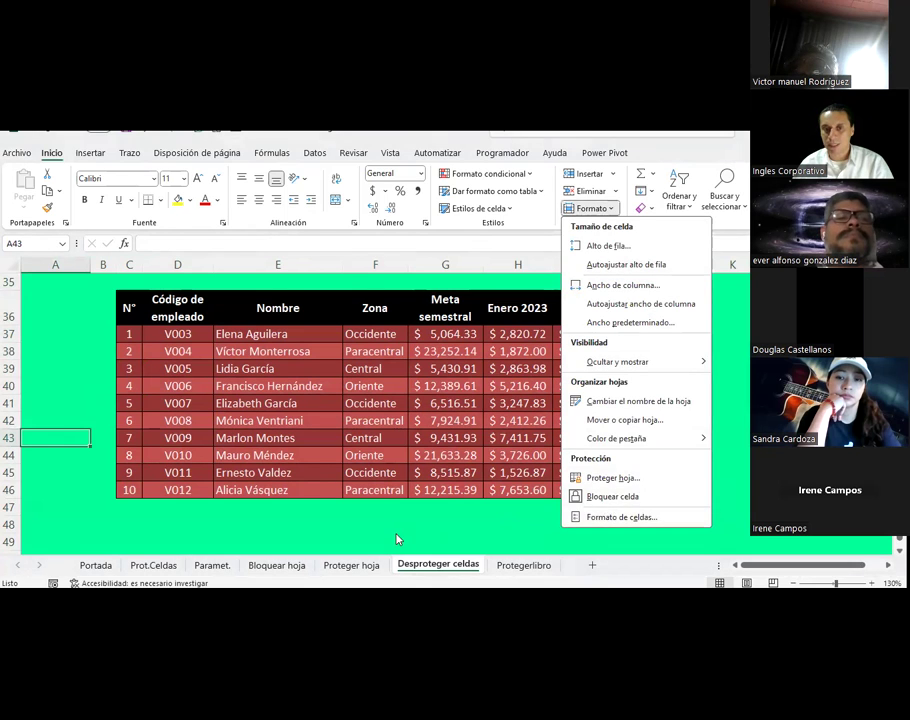
pyautogui.click(397, 536)
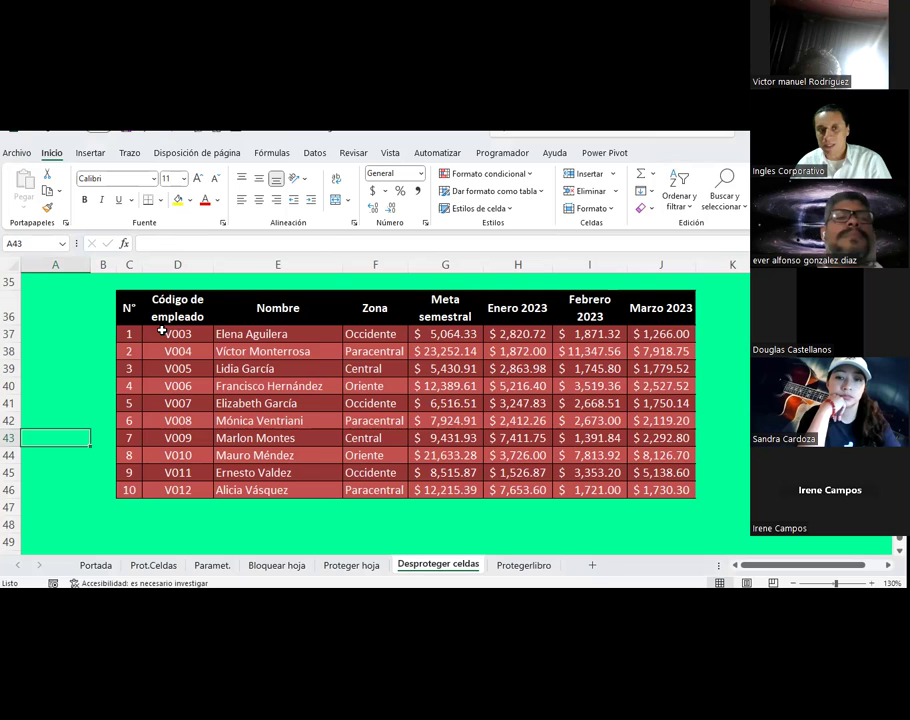
# Turn off Bloquear celda for codes D37:D46 (V003–V012) and recheck their lock state.
pyautogui.moveTo(162, 332); pyautogui.dragTo(179, 490)
pyautogui.click(590, 208)
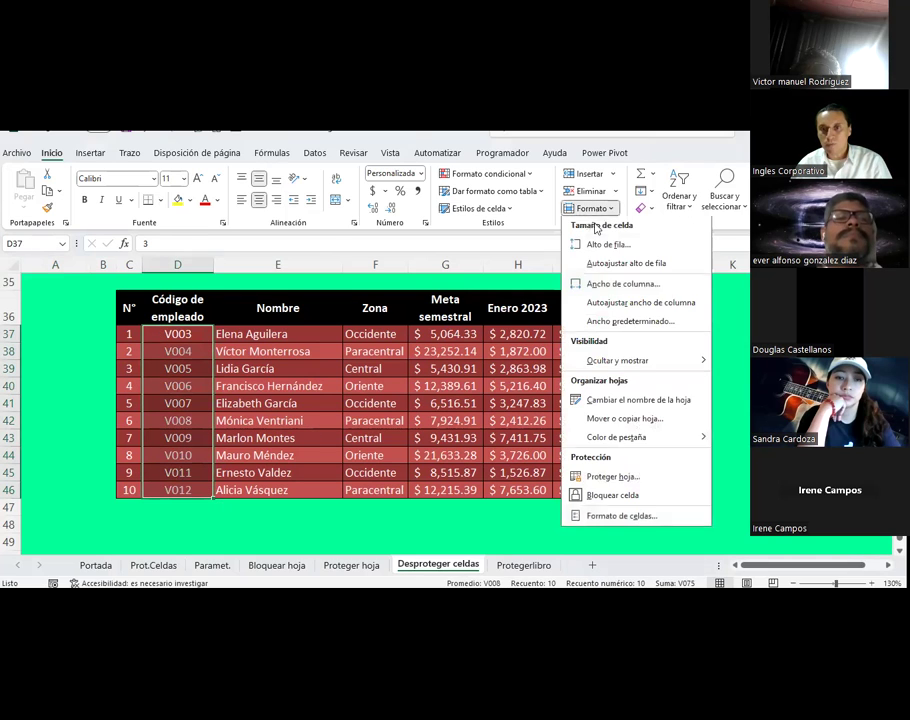
pyautogui.click(614, 497)
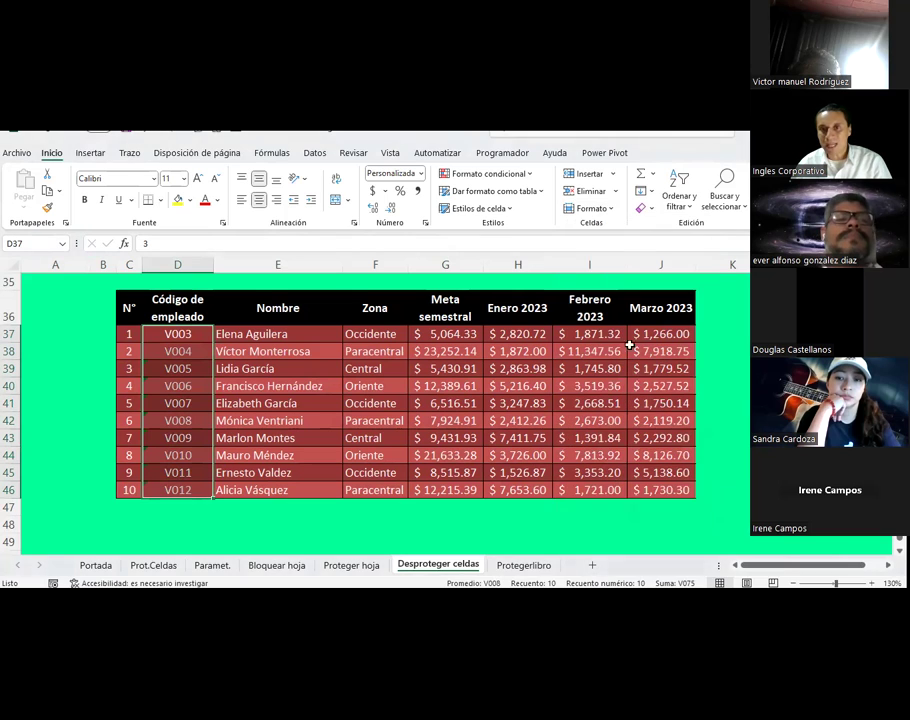
pyautogui.click(605, 209)
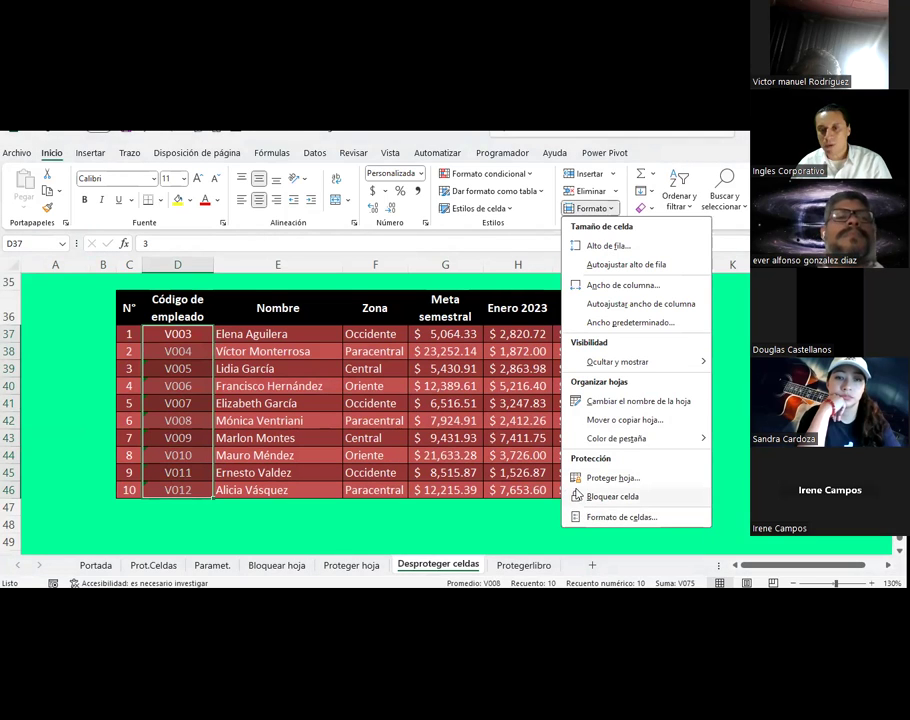
pyautogui.click(531, 529)
pyautogui.click(650, 310)
# Protect the Desproteger celdas sheet without a password via Proteger hoja.
pyautogui.click(590, 208)
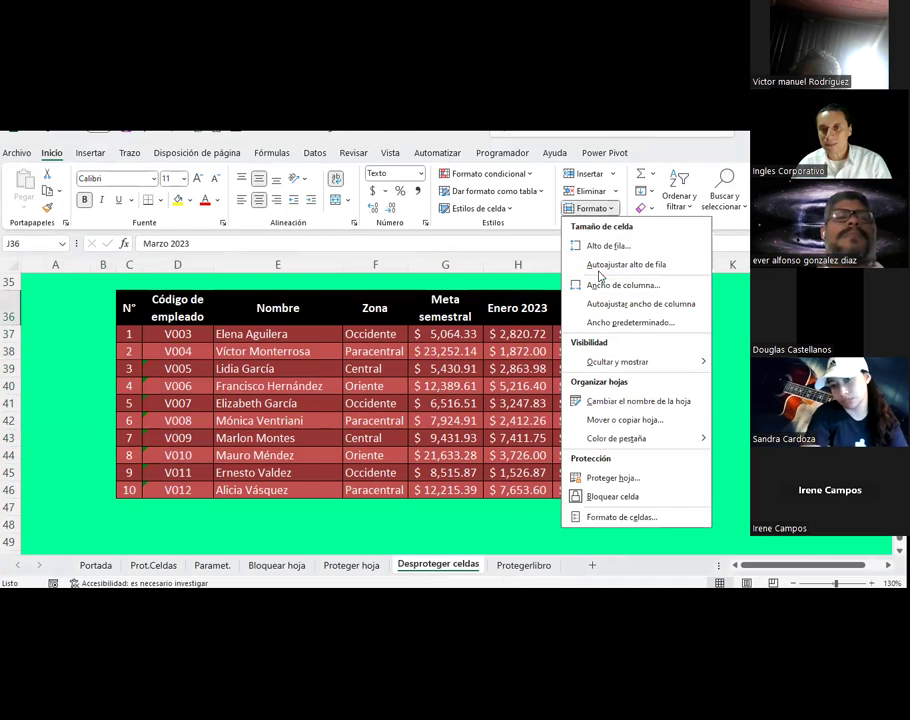
pyautogui.click(530, 523)
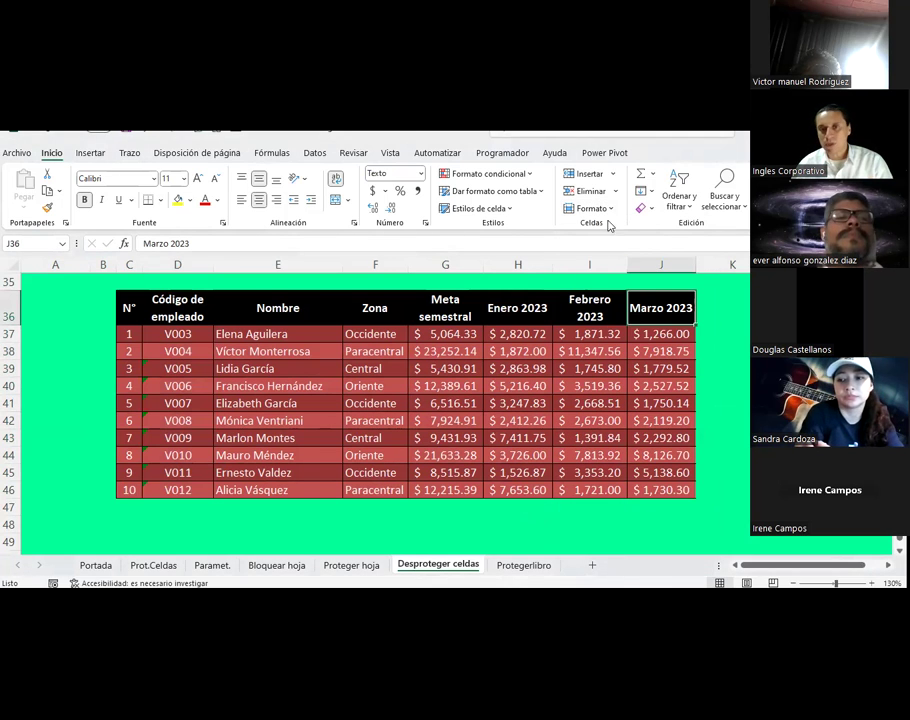
pyautogui.click(605, 212)
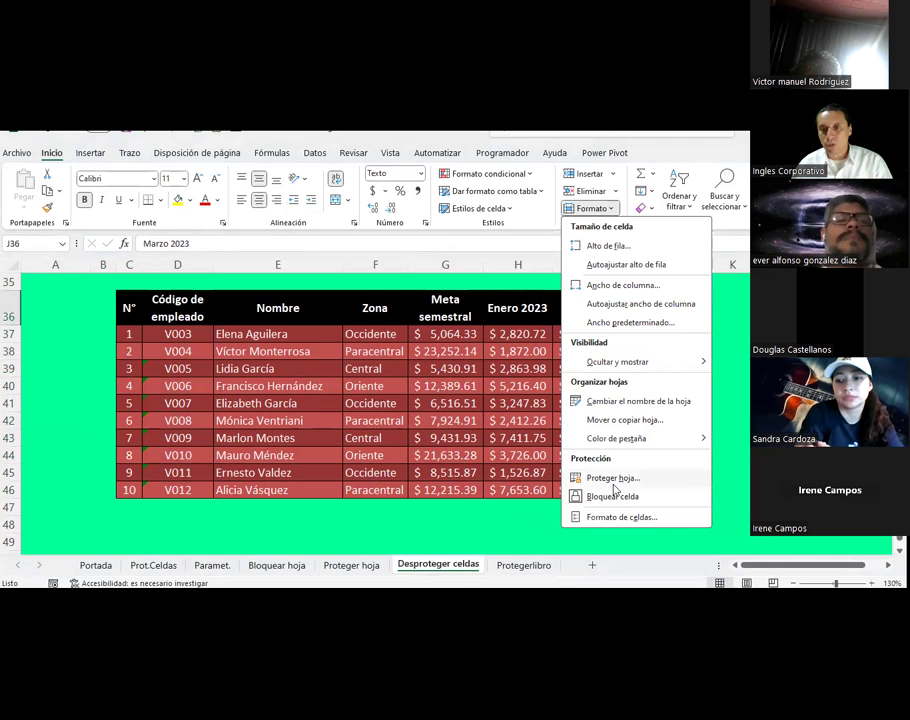
pyautogui.click(613, 478)
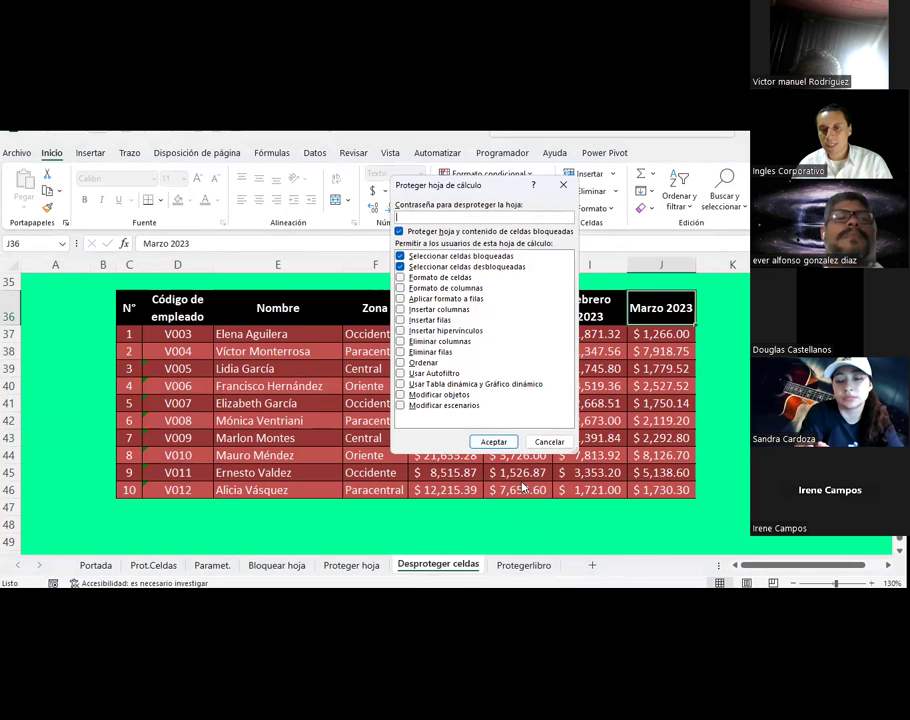
pyautogui.click(503, 442)
pyautogui.click(503, 443)
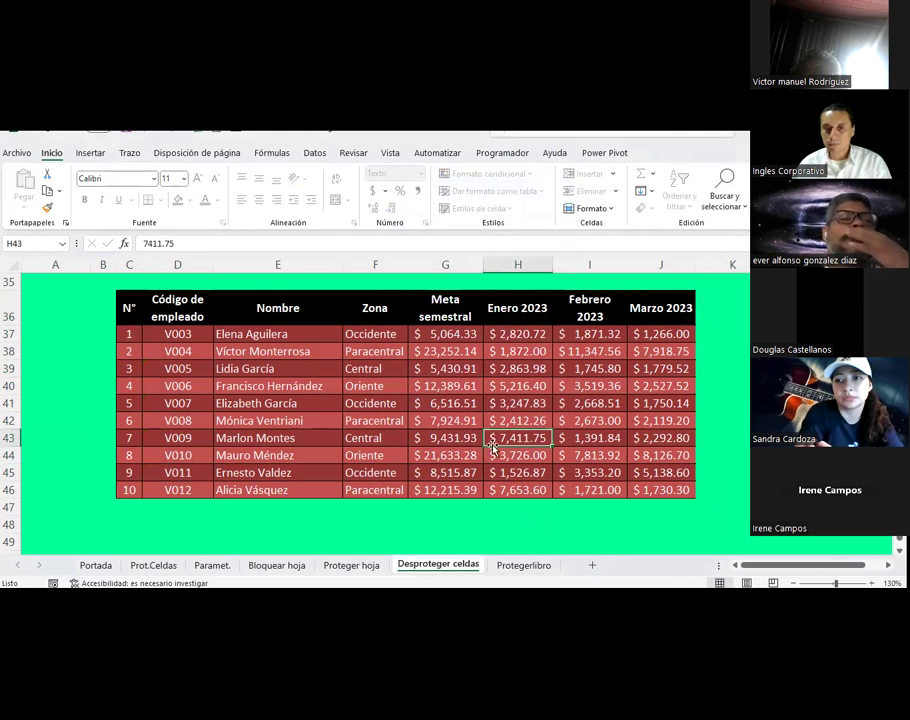
# Check the code cells, then try editing Zona cell F39 and dismiss the protected-sheet warning.
pyautogui.click(180, 336)
pyautogui.click(205, 367)
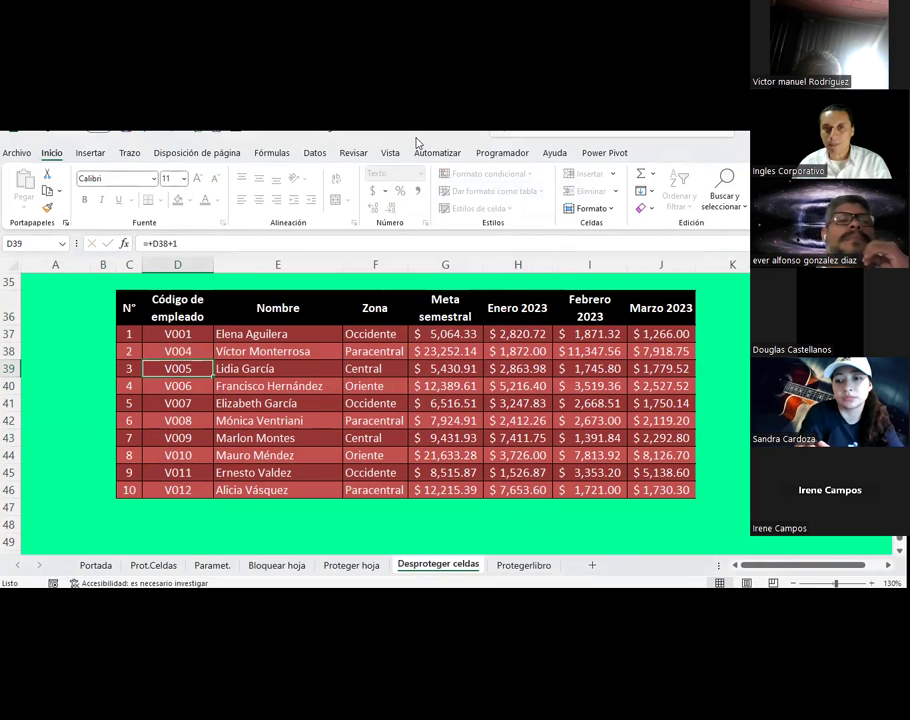
pyautogui.click(90, 152)
pyautogui.click(285, 430)
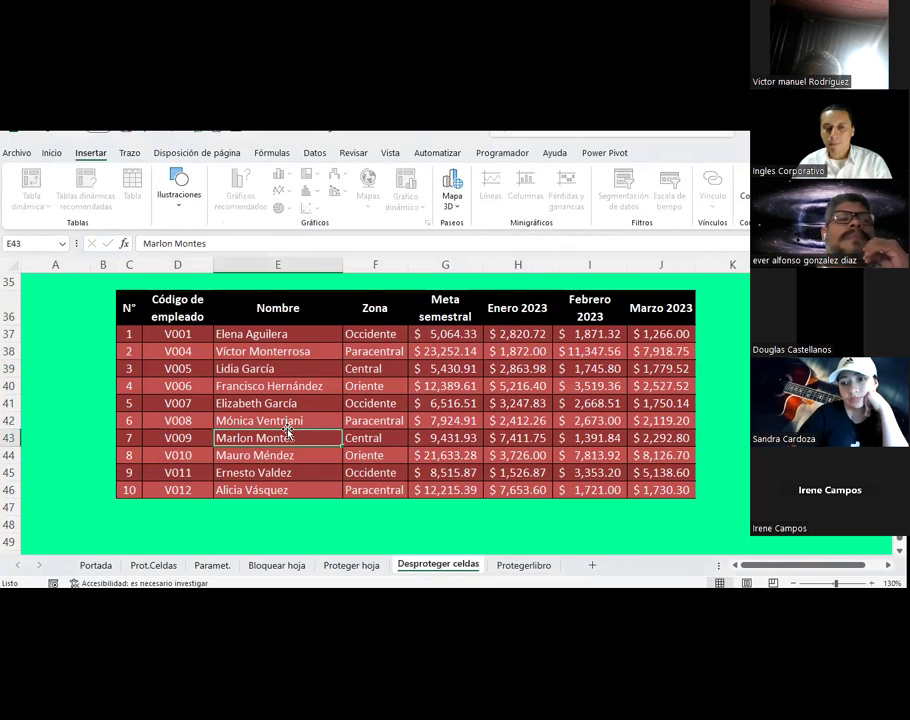
pyautogui.doubleClick(400, 368)
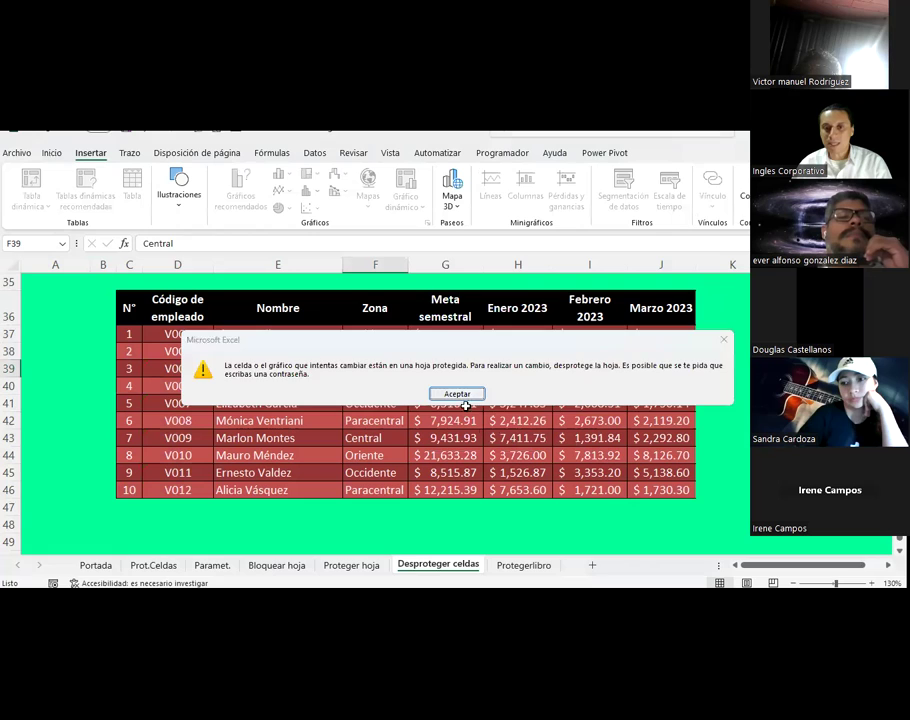
pyautogui.click(460, 395)
pyautogui.click(487, 434)
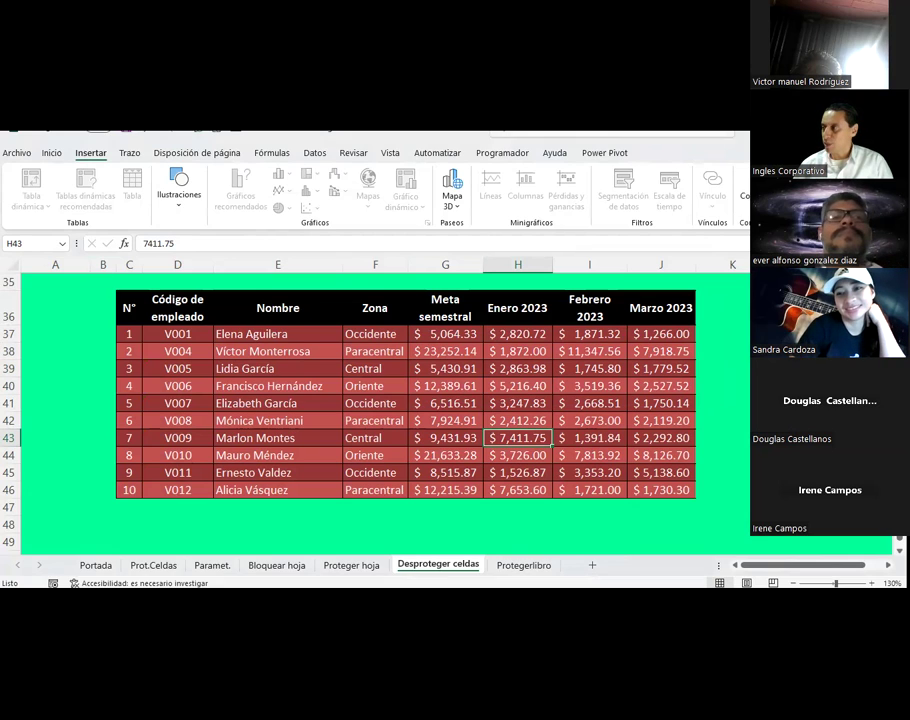
pyautogui.click(805, 308)
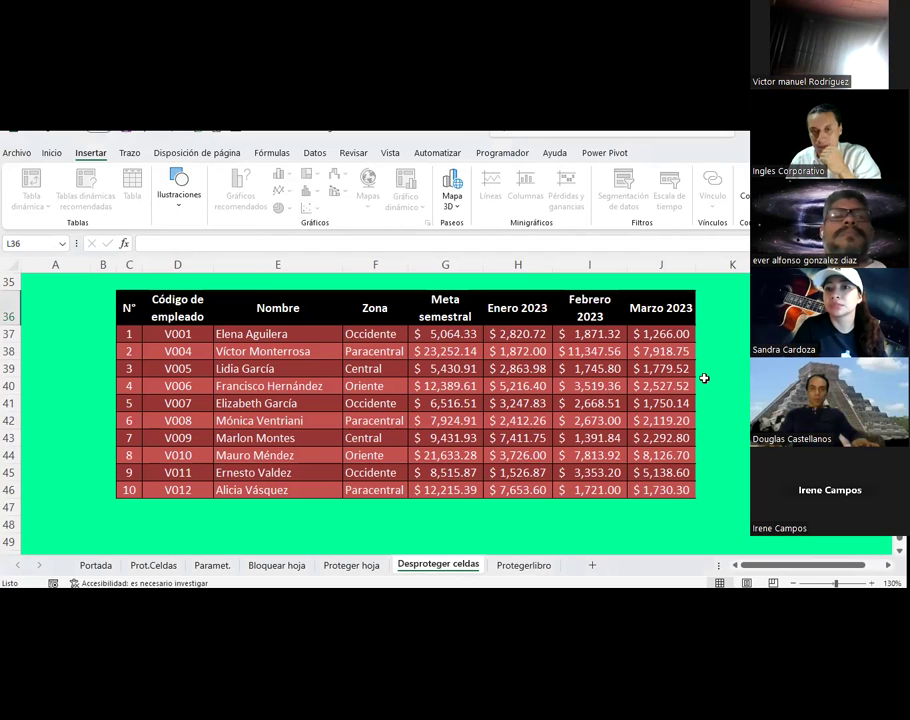
# Switch to the Protegerlibro sheet and scroll through its screenshots on setting opening and writing passwords.
pyautogui.click(523, 566)
pyautogui.scroll(-2, 425, 426)
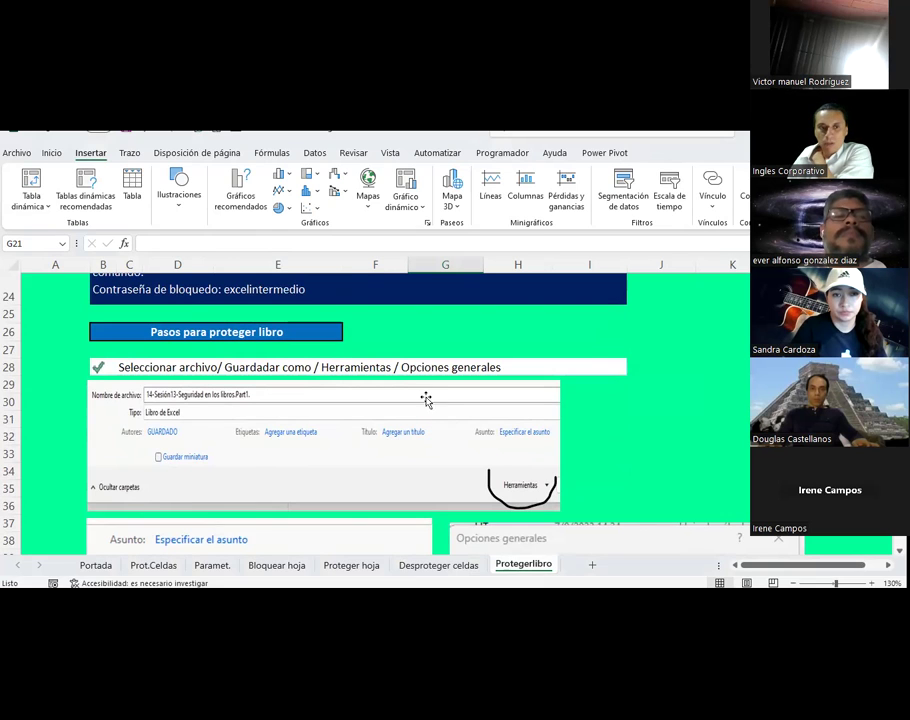
pyautogui.scroll(-2, 421, 378)
pyautogui.scroll(1, 421, 378)
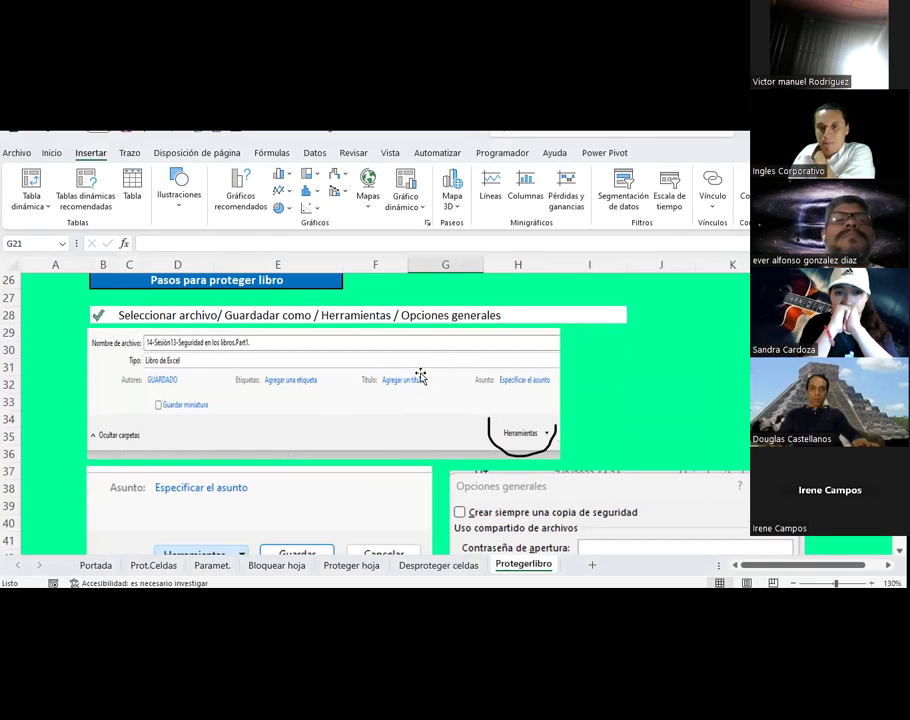
pyautogui.scroll(-2, 428, 305)
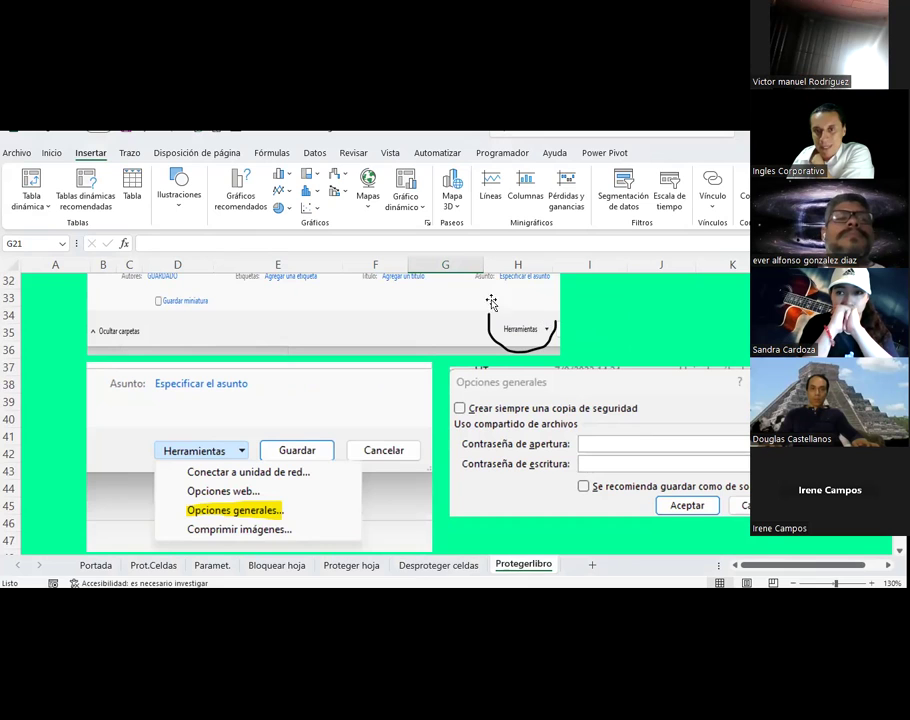
pyautogui.scroll(-2, 406, 339)
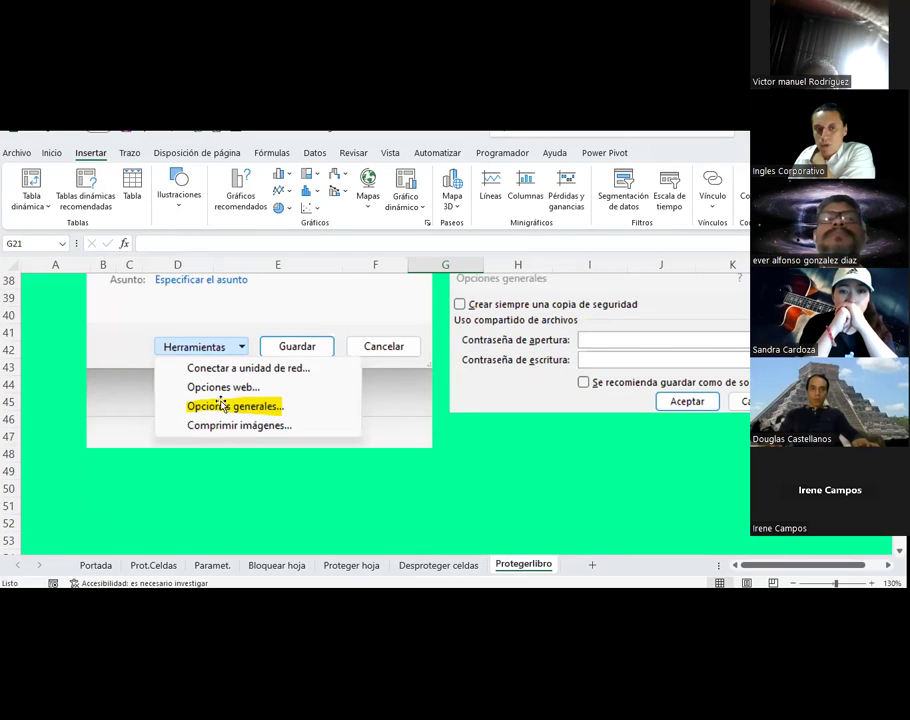
pyautogui.scroll(1, 278, 412)
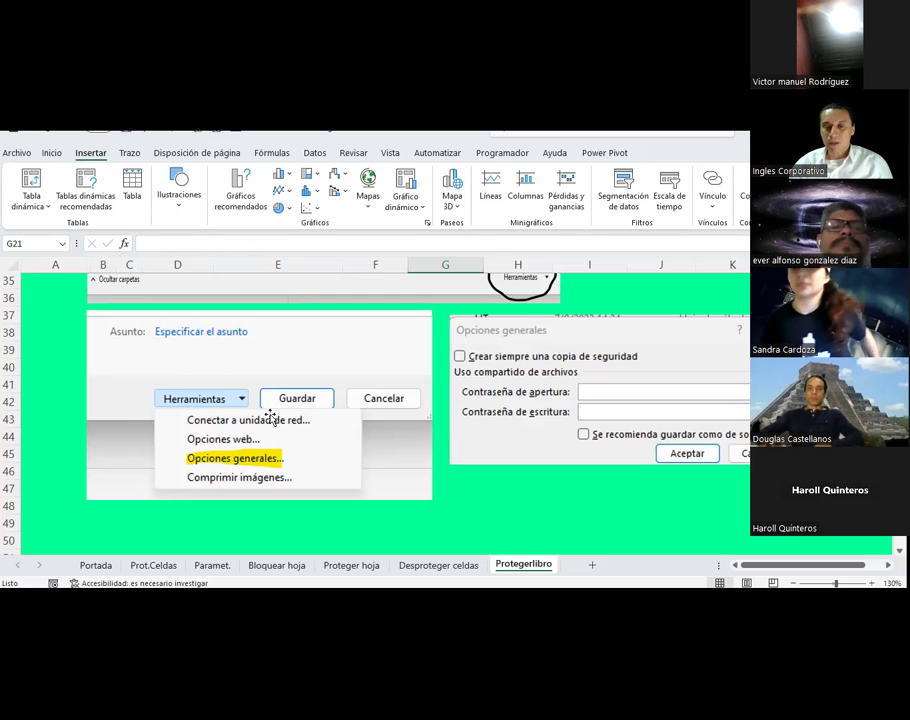
pyautogui.click(493, 491)
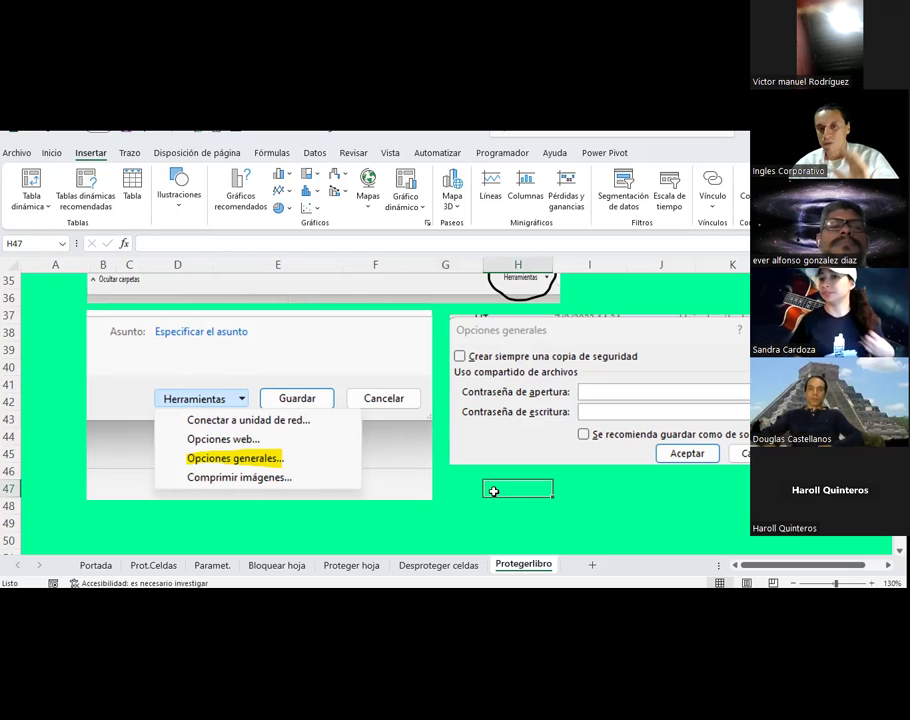
pyautogui.scroll(1, 493, 491)
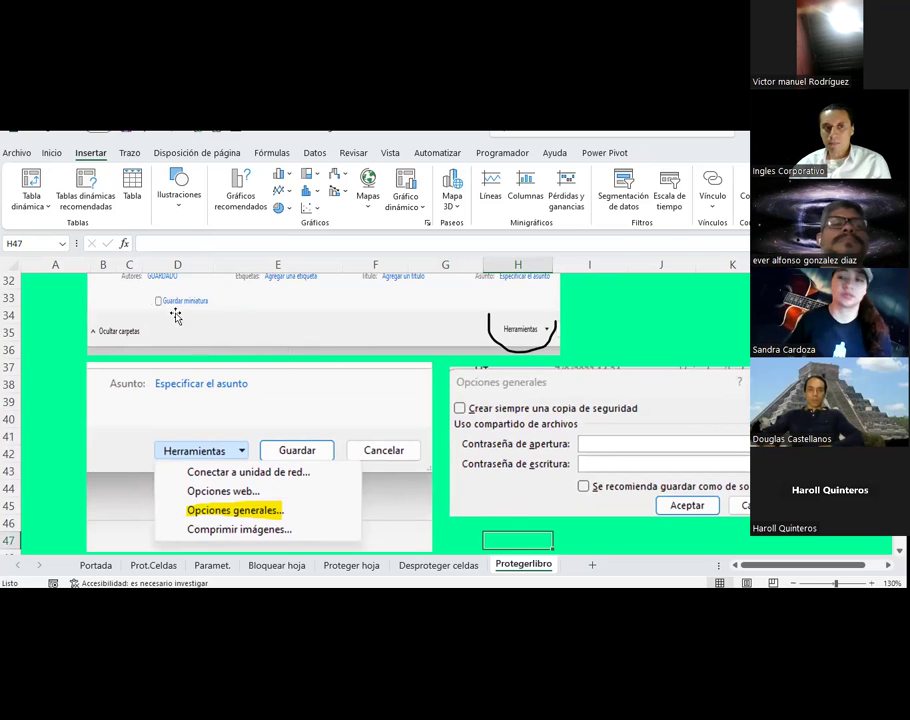
# Open the classic Save As dialog via Guardar como > Esta PC > Más opciones in 02-Excel Interm.
pyautogui.click(18, 154)
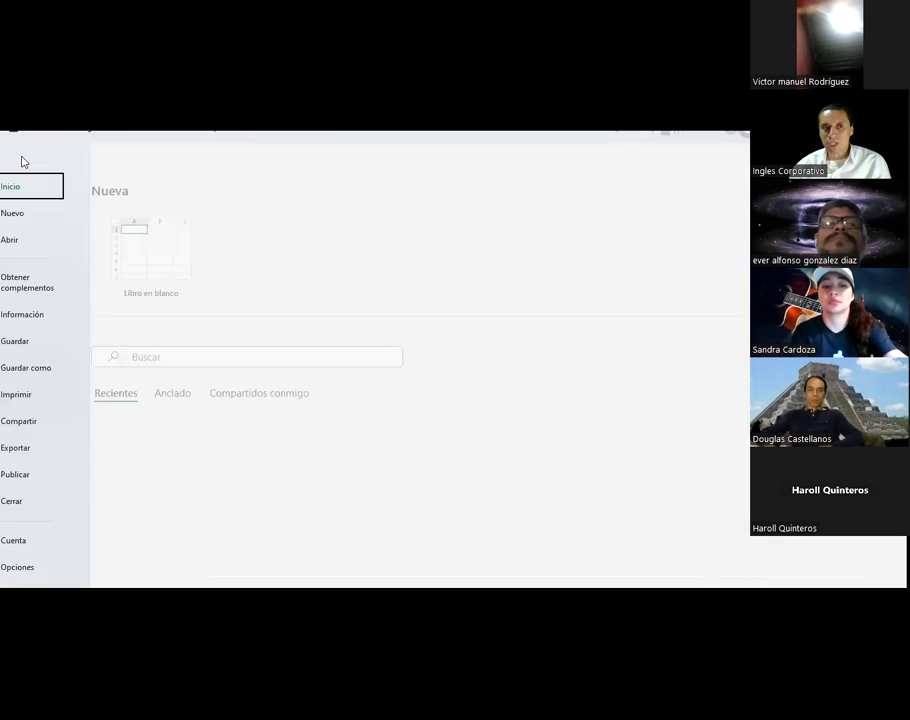
pyautogui.click(40, 376)
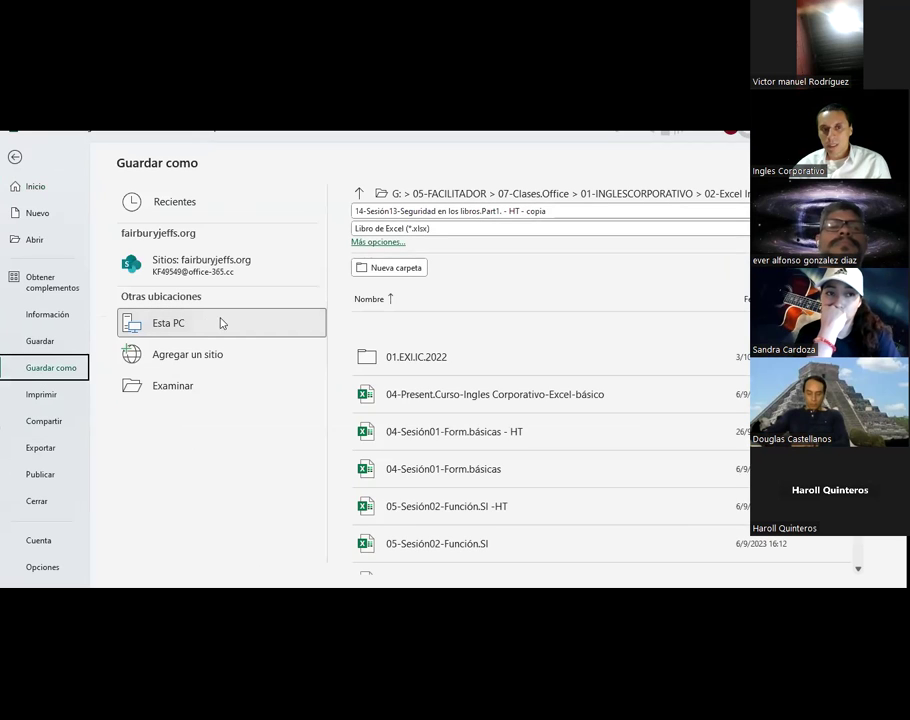
pyautogui.click(163, 329)
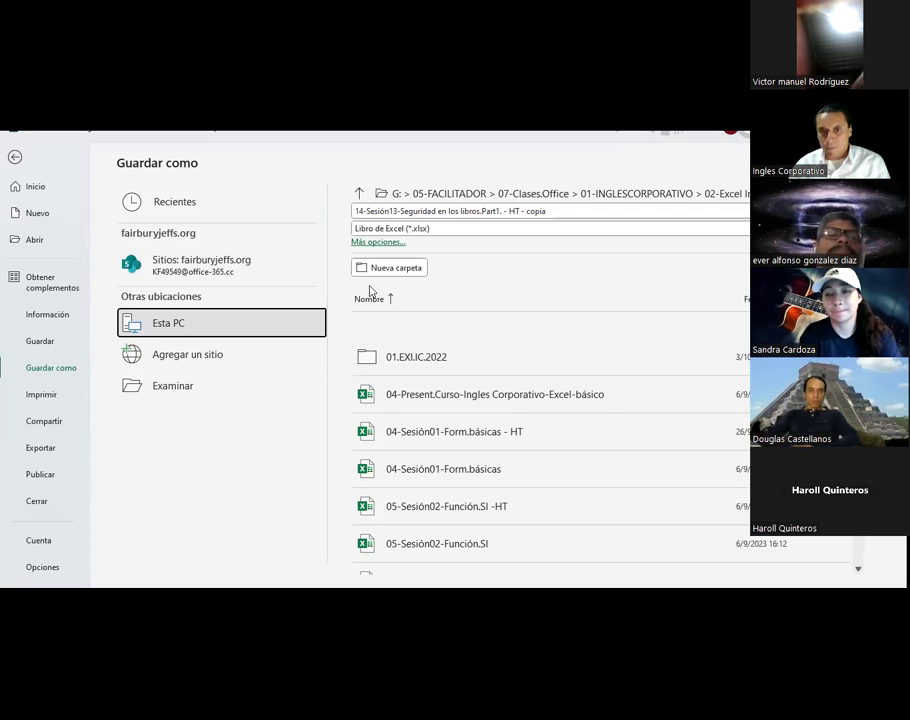
pyautogui.click(370, 244)
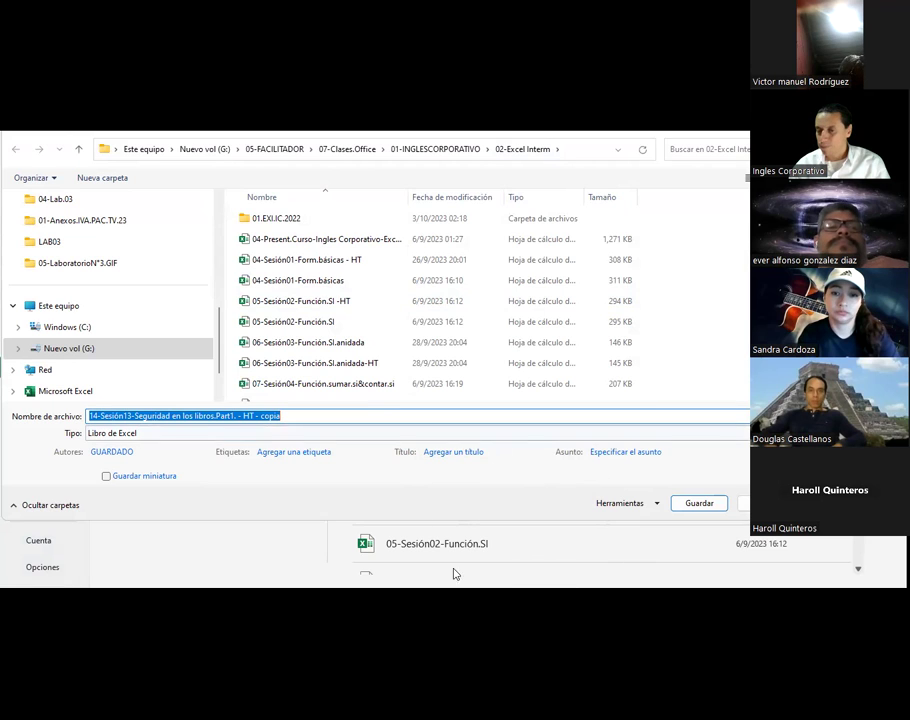
# Open Opciones generales from the Save As dialog's Herramientas menu.
pyautogui.click(656, 504)
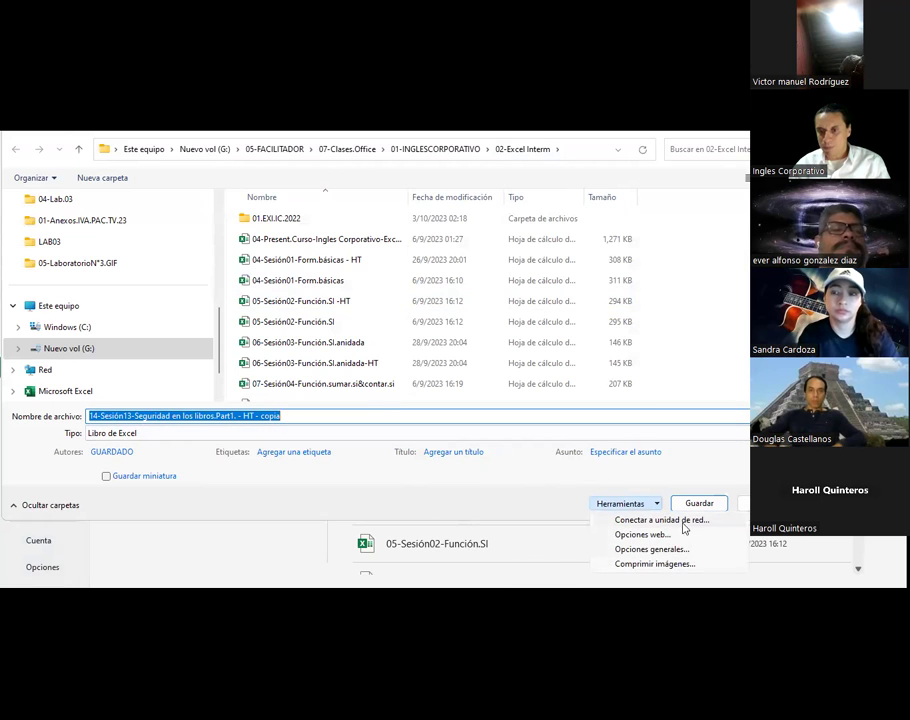
pyautogui.click(660, 552)
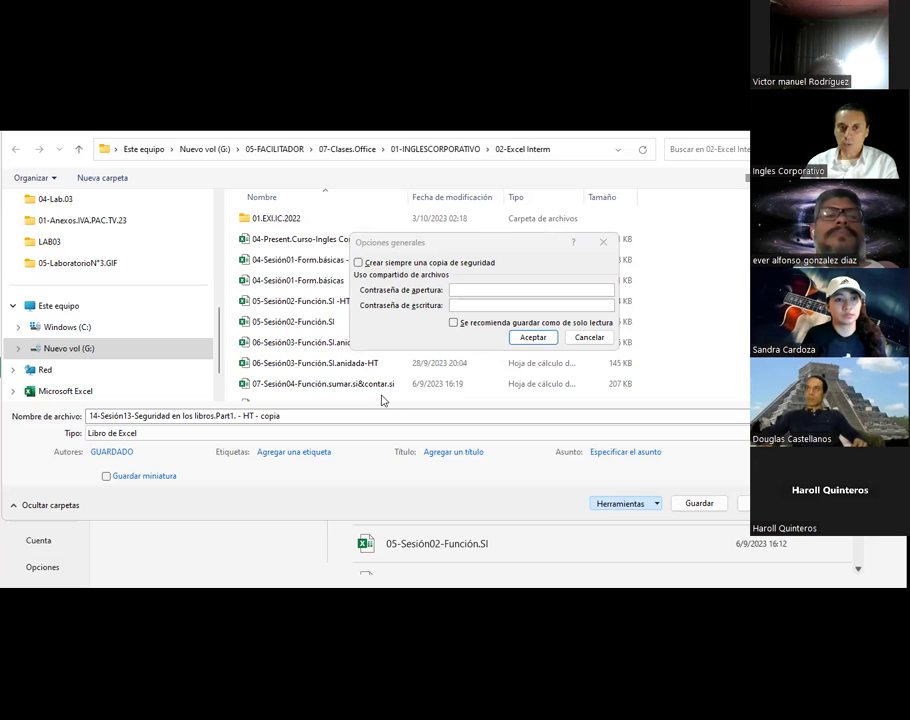
# Cancel General Options and Save As, then reopen Save As via Esta PC and show the Herramientas list.
pyautogui.click(589, 338)
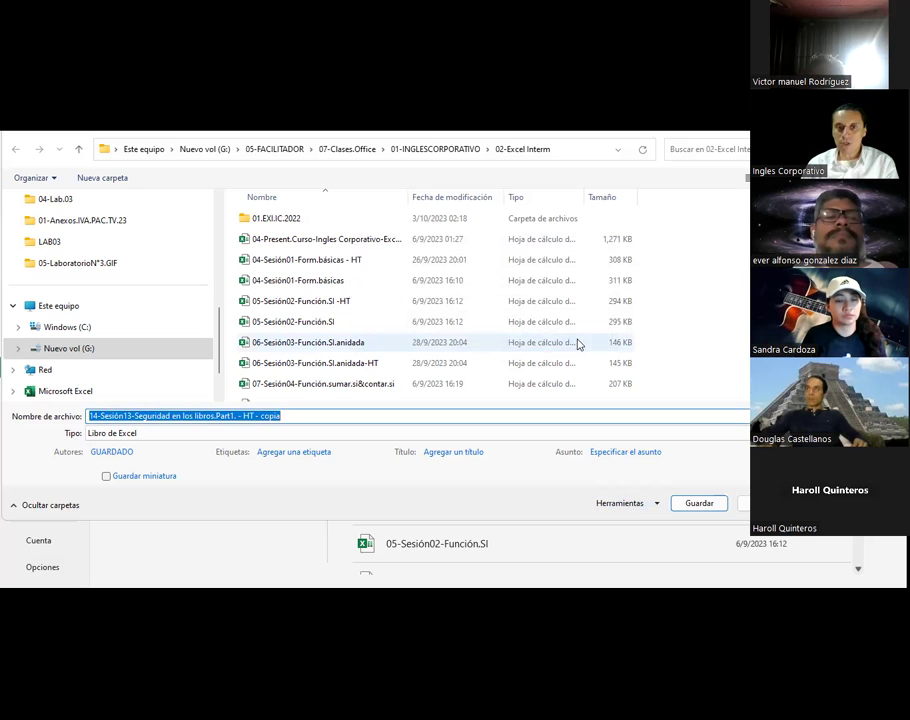
pyautogui.press('Escape')
pyautogui.press('Escape')
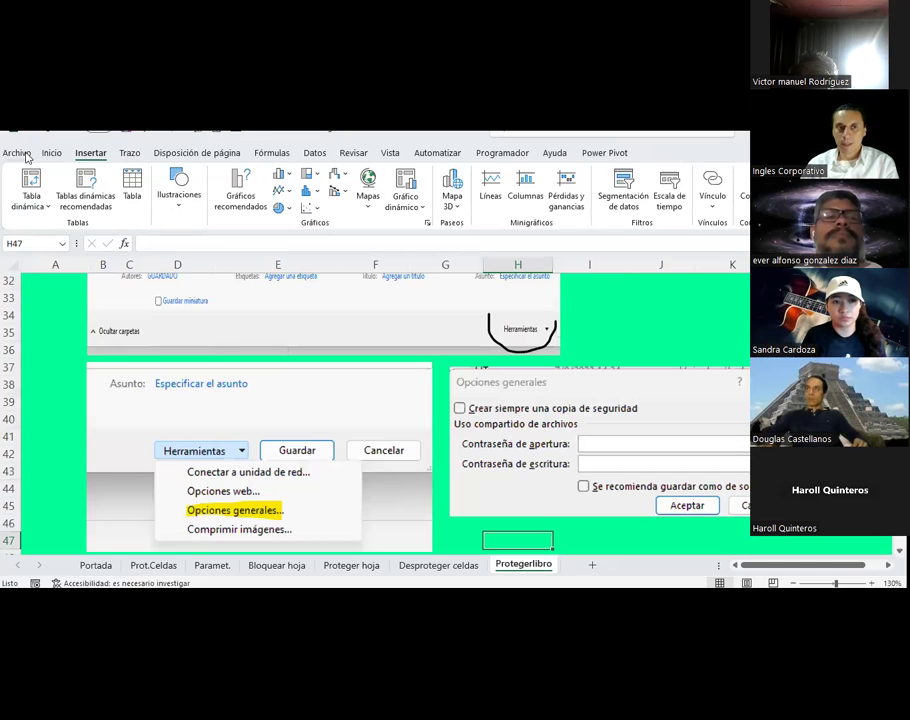
pyautogui.click(27, 155)
pyautogui.click(60, 372)
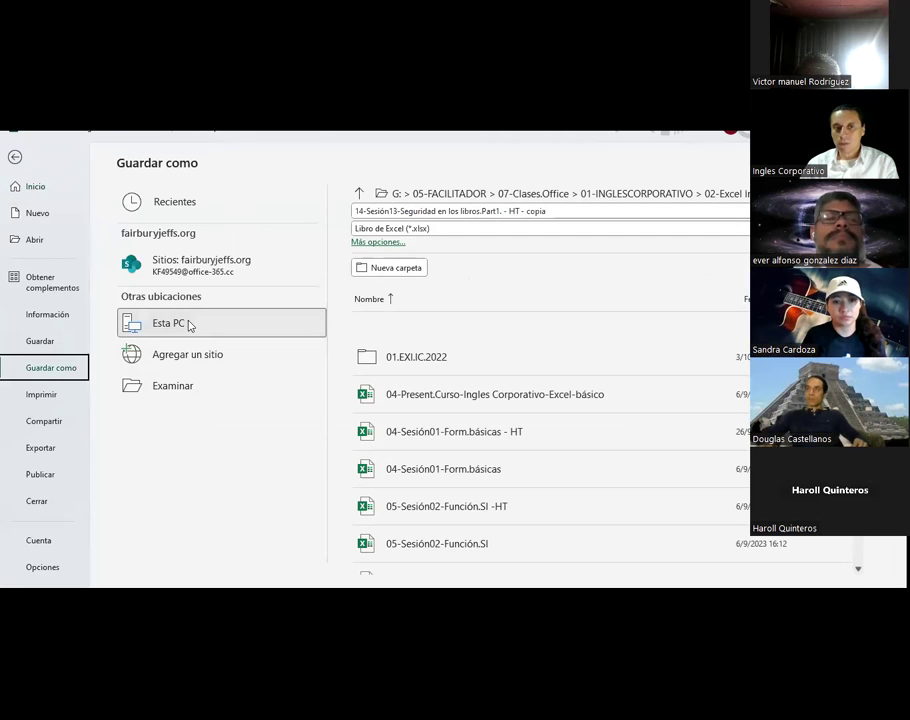
pyautogui.click(172, 326)
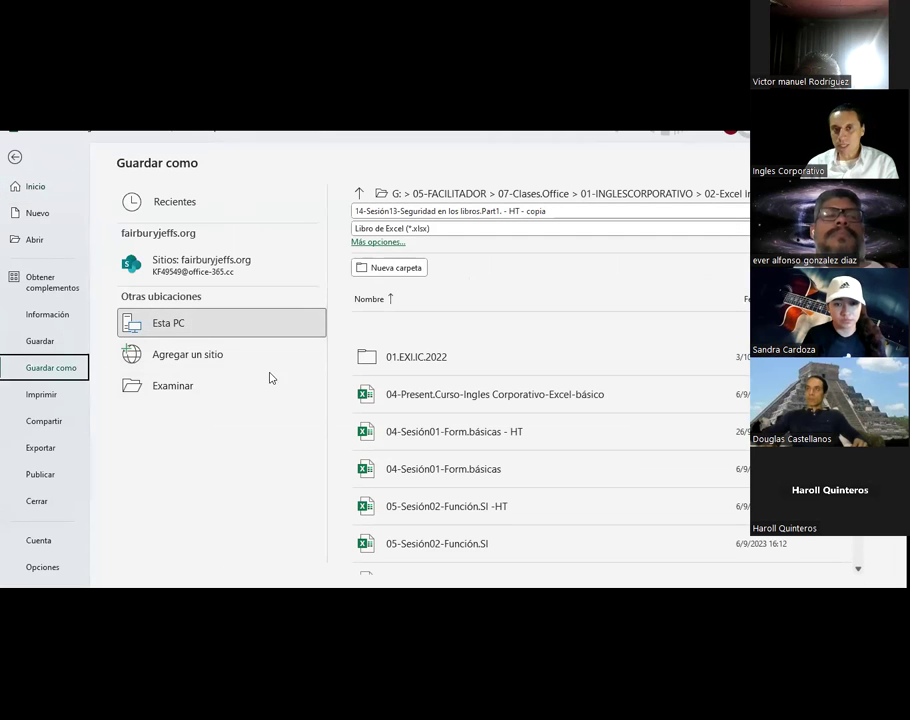
pyautogui.click(386, 246)
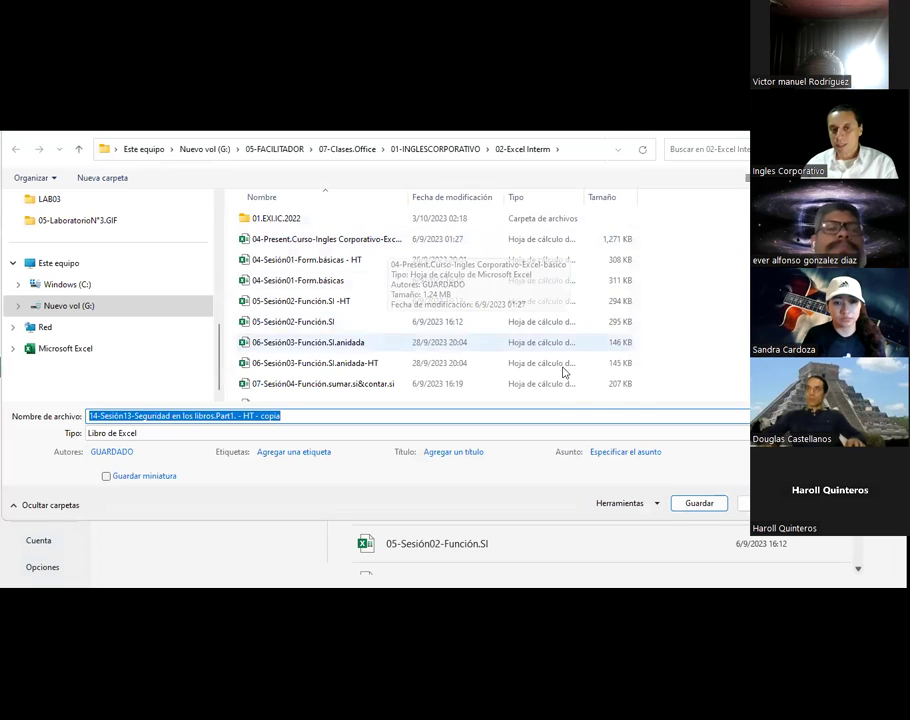
pyautogui.click(656, 505)
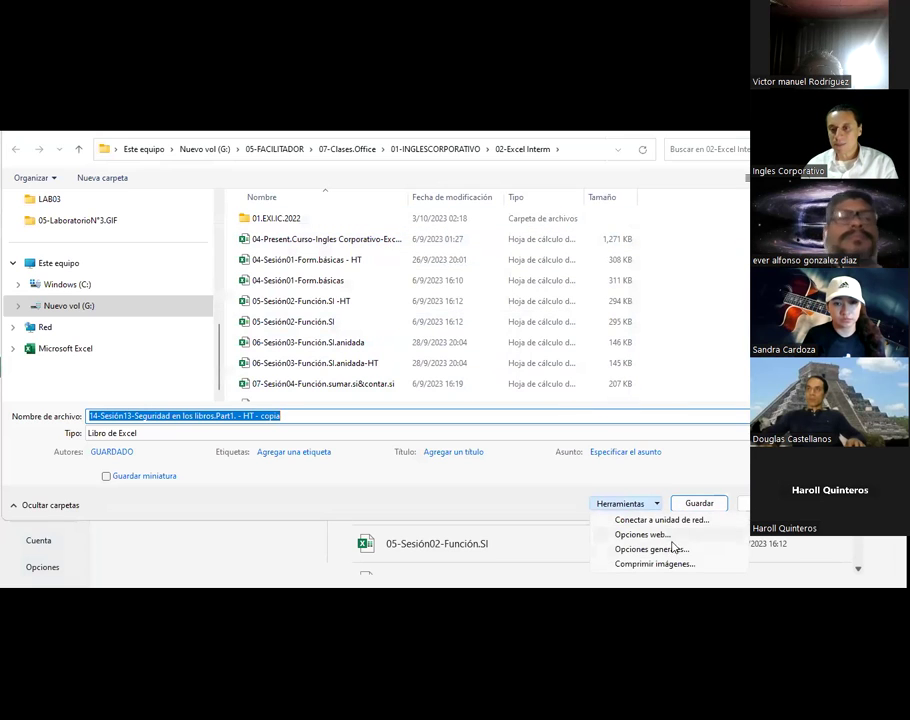
# Open Opciones generales, review the empty password fields, and cancel without setting passwords.
pyautogui.click(673, 550)
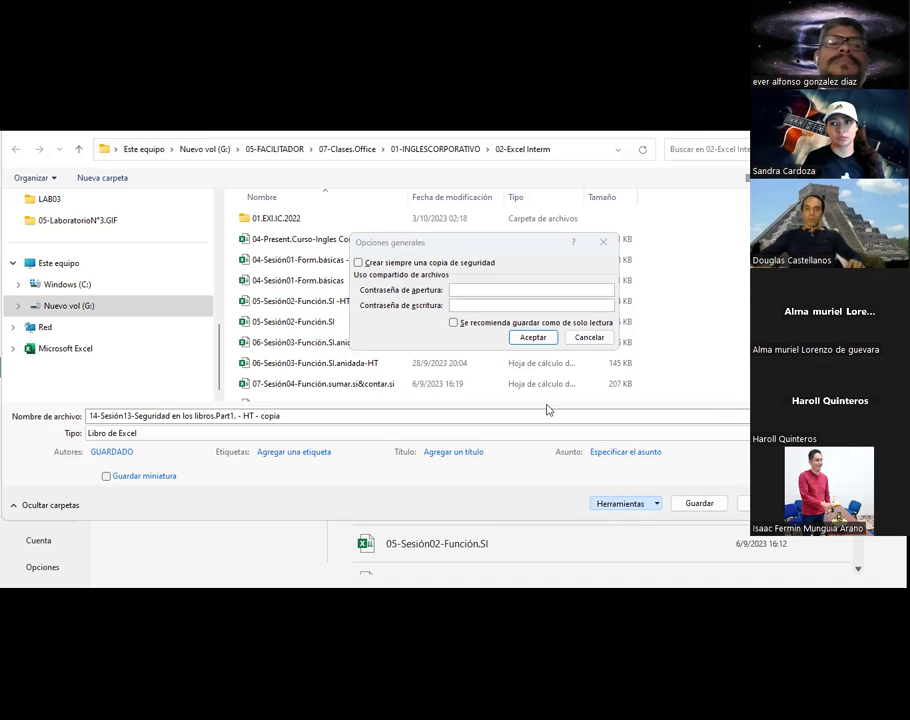
pyautogui.click(589, 339)
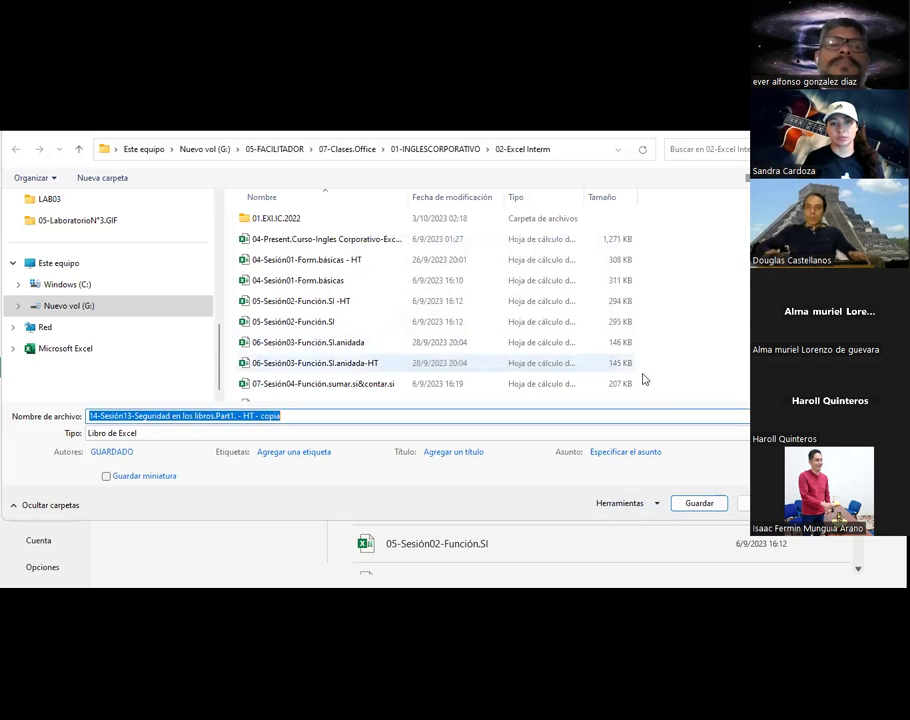
# Cancel the Save As dialog without saving the workbook.
pyautogui.click(705, 502)
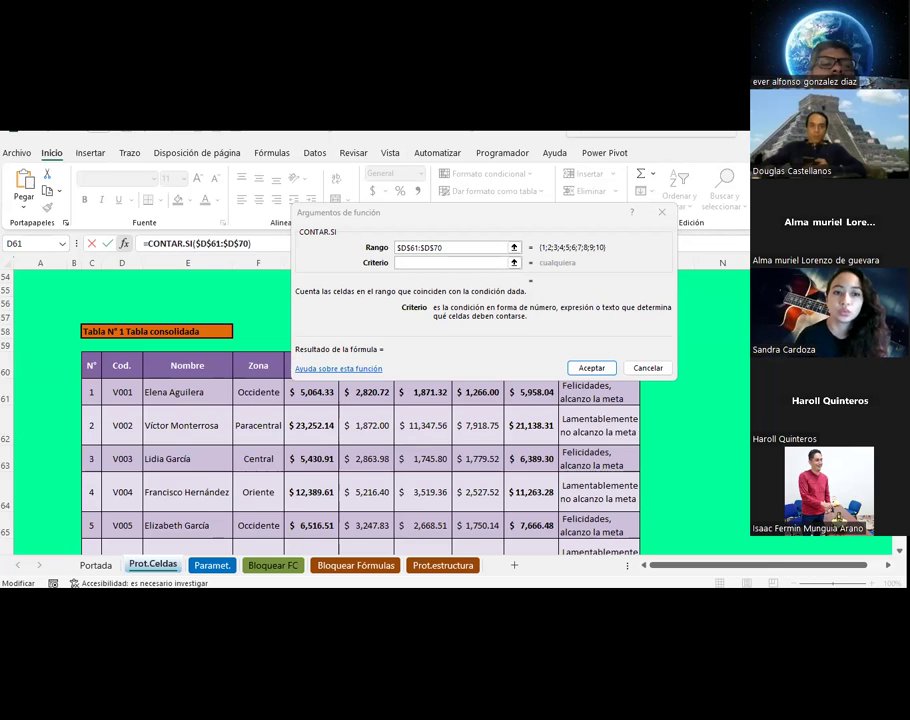
# Discard the unfinished CONTAR.SI, inspect L57's formula and the D61:D70 codes, then select L55.
pyautogui.click(647, 368)
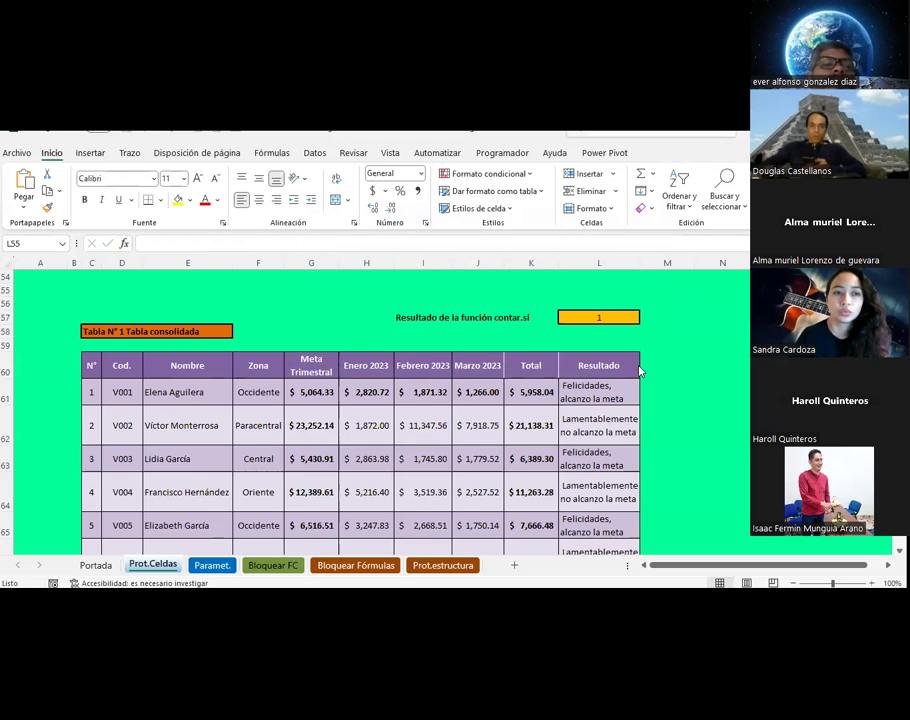
pyautogui.click(595, 317)
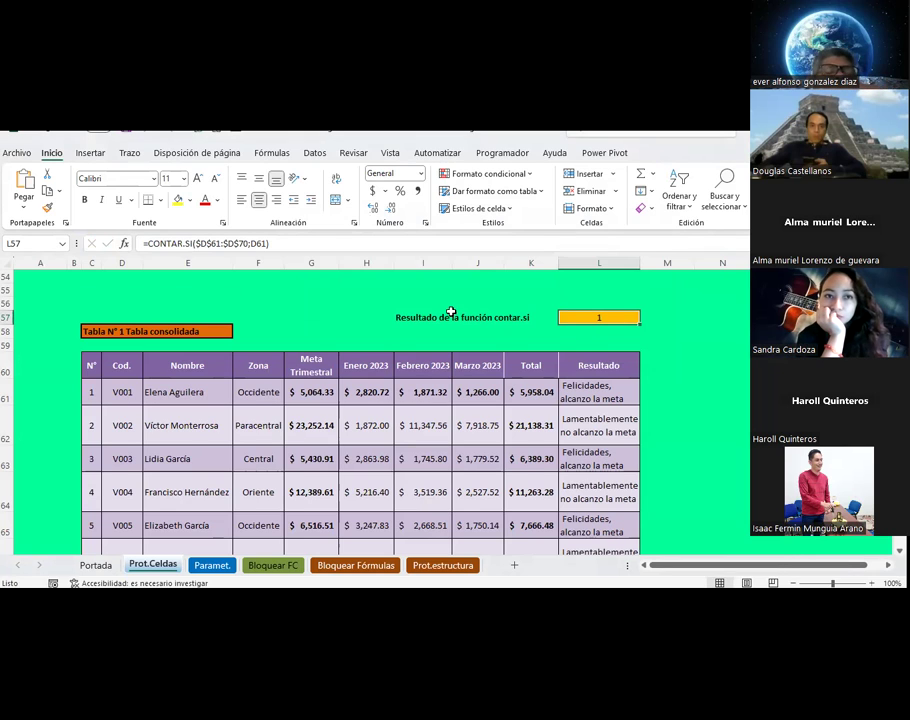
pyautogui.scroll(-2, 451, 313)
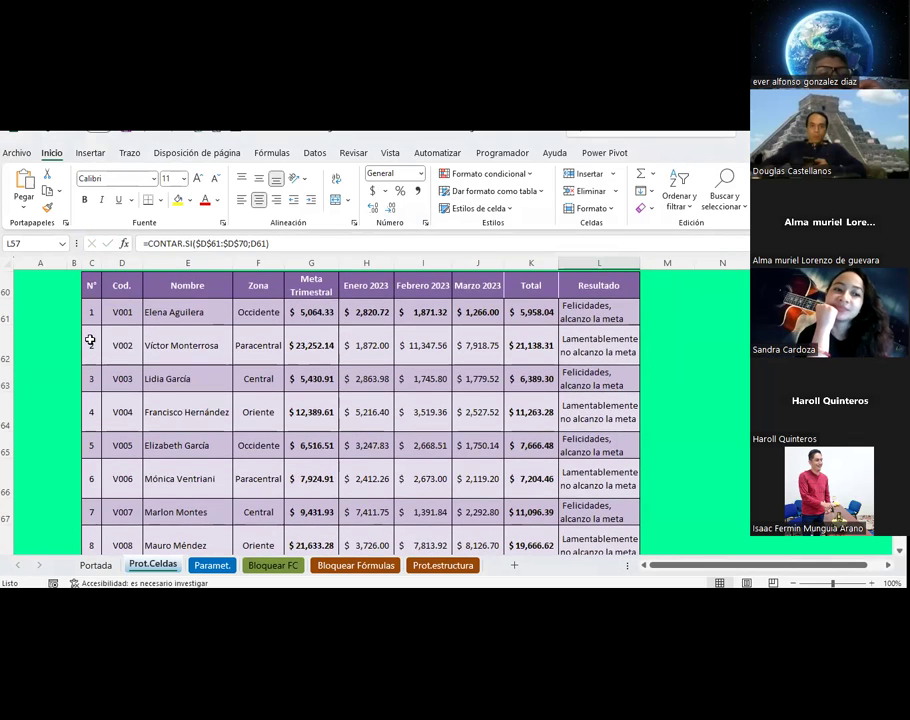
pyautogui.moveTo(123, 313); pyautogui.dragTo(119, 531)
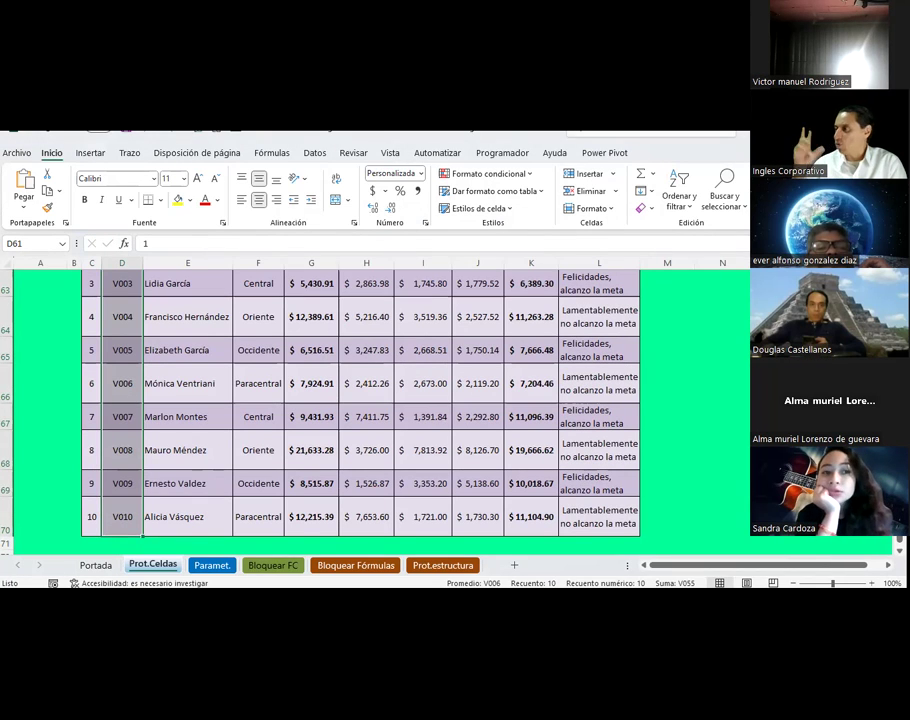
pyautogui.scroll(4, 464, 404)
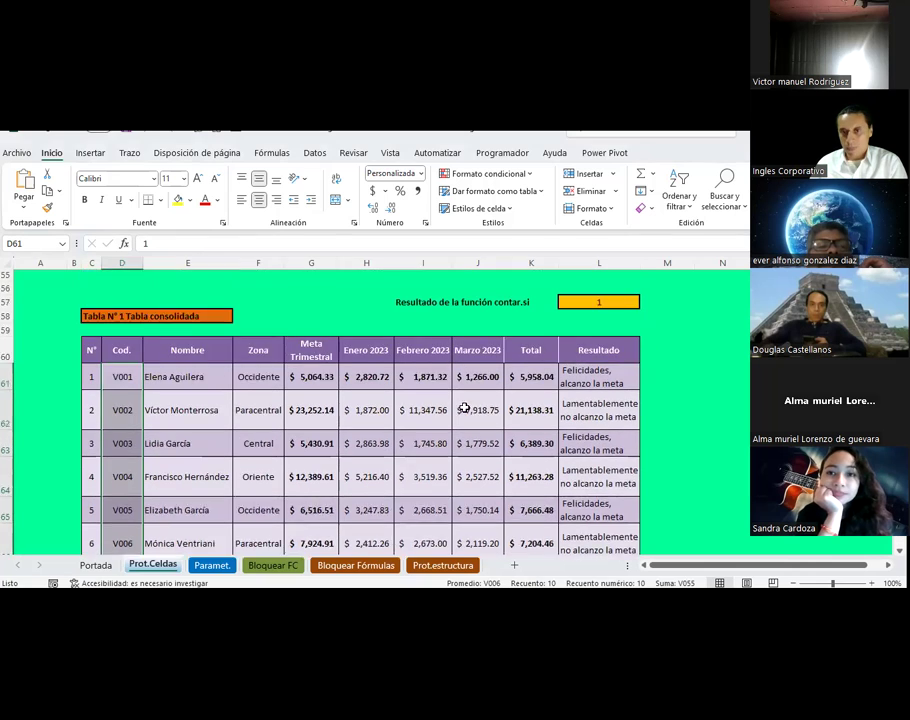
pyautogui.click(571, 317)
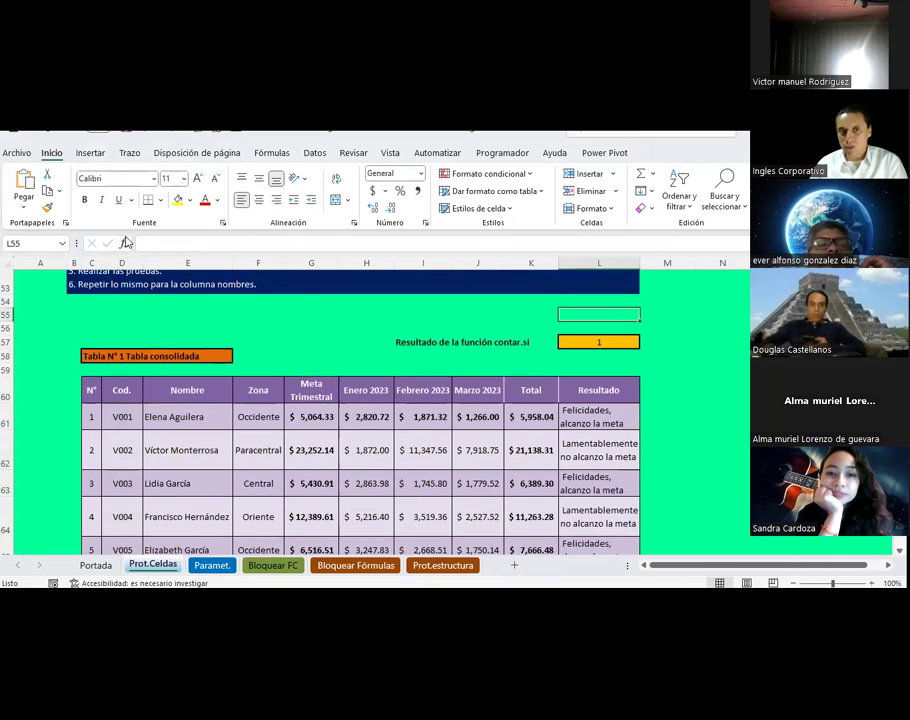
# Insert =CONTAR.SI($D$61:$D$70;D61) in L55 with an absolute range, returning 1.
pyautogui.click(125, 243)
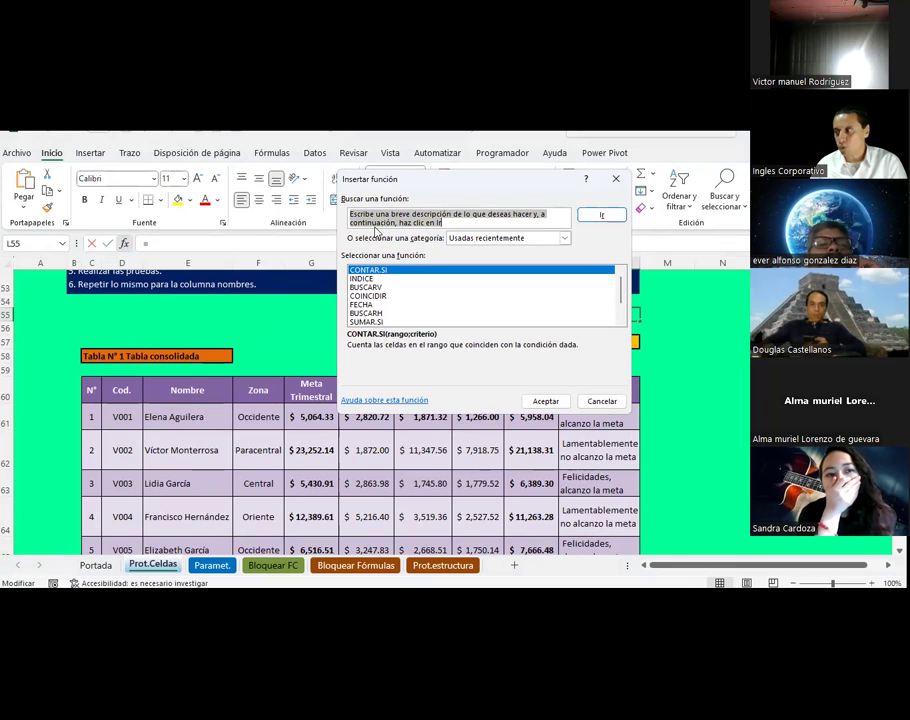
pyautogui.doubleClick(366, 270)
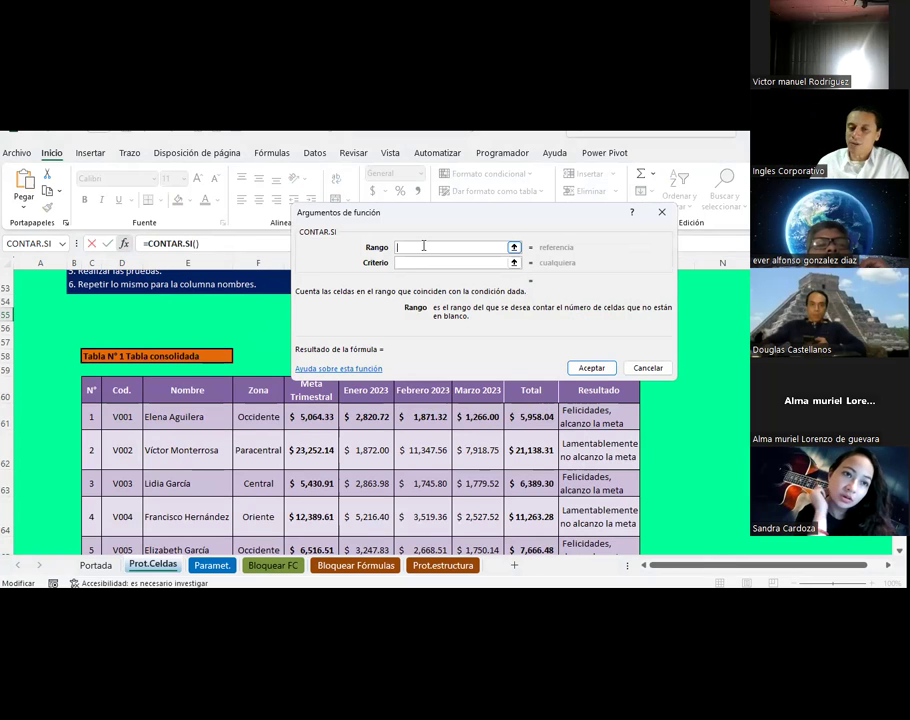
pyautogui.moveTo(118, 419)
pyautogui.mouseDown()
pyautogui.moveTo(115, 570)
pyautogui.moveTo(118, 540)
pyautogui.mouseUp()
pyautogui.scroll(5, 370, 325)
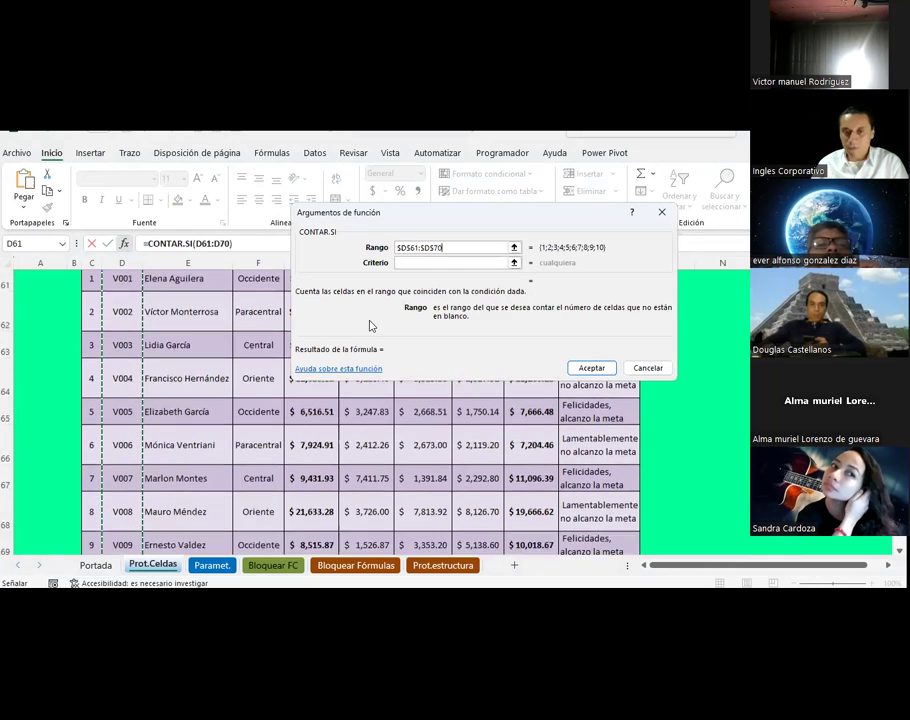
pyautogui.press('F4')
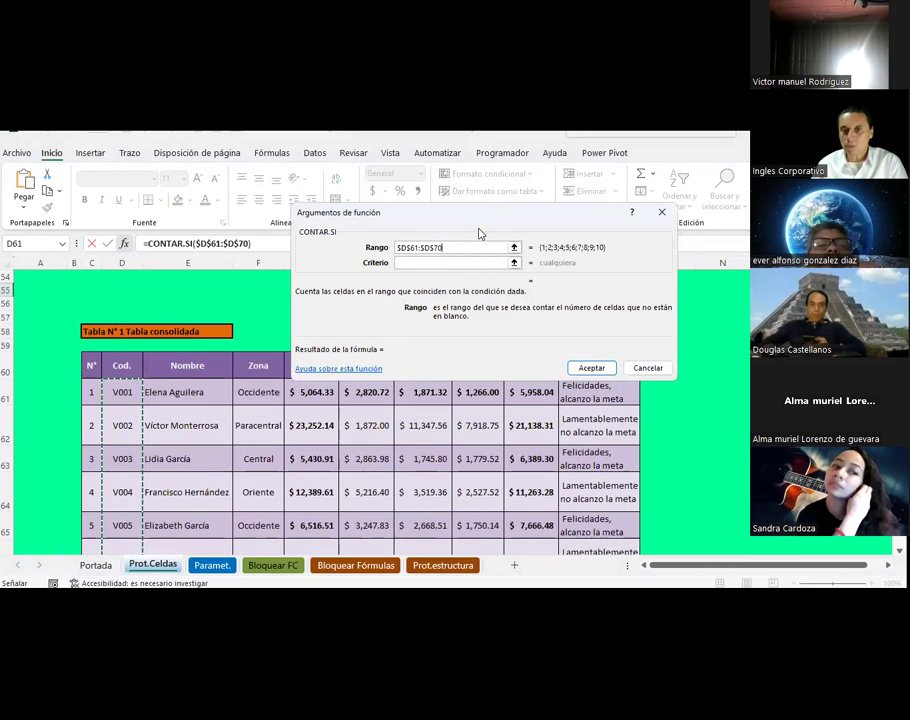
pyautogui.moveTo(479, 233); pyautogui.dragTo(722, 389)
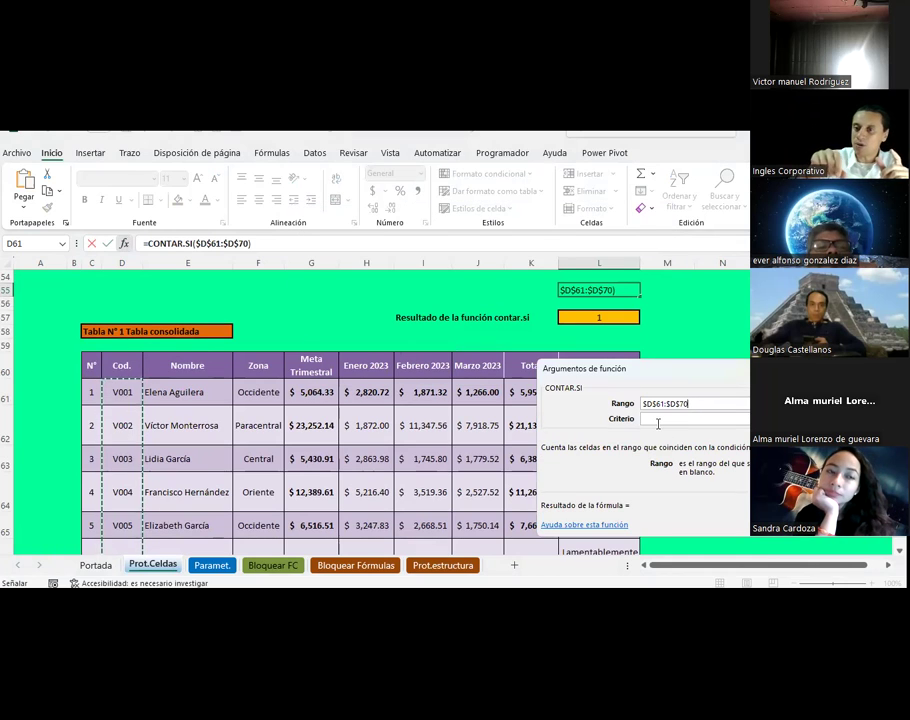
pyautogui.click(658, 420)
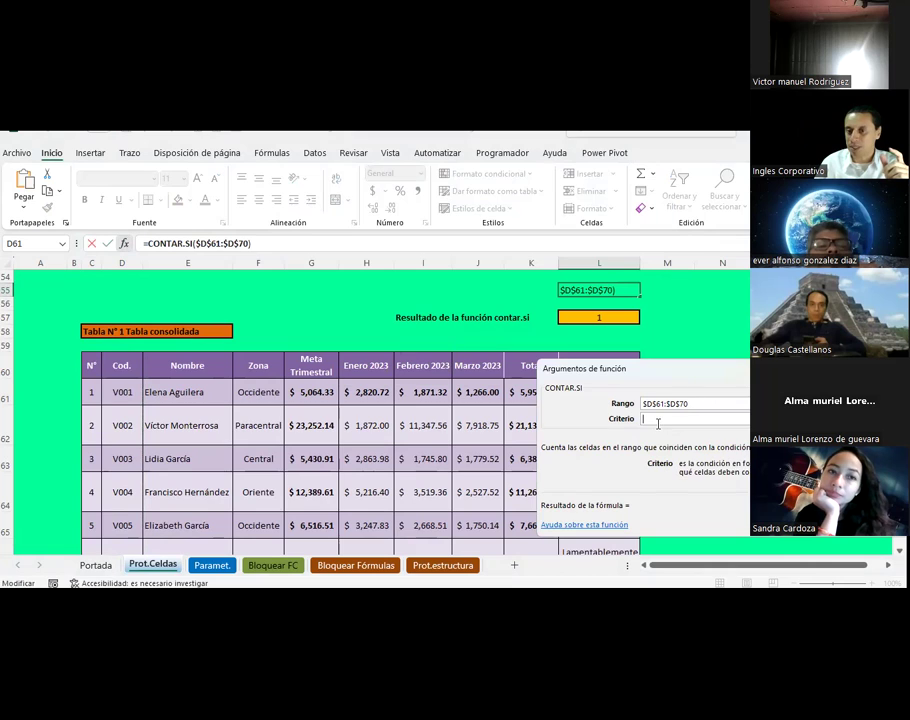
pyautogui.click(130, 393)
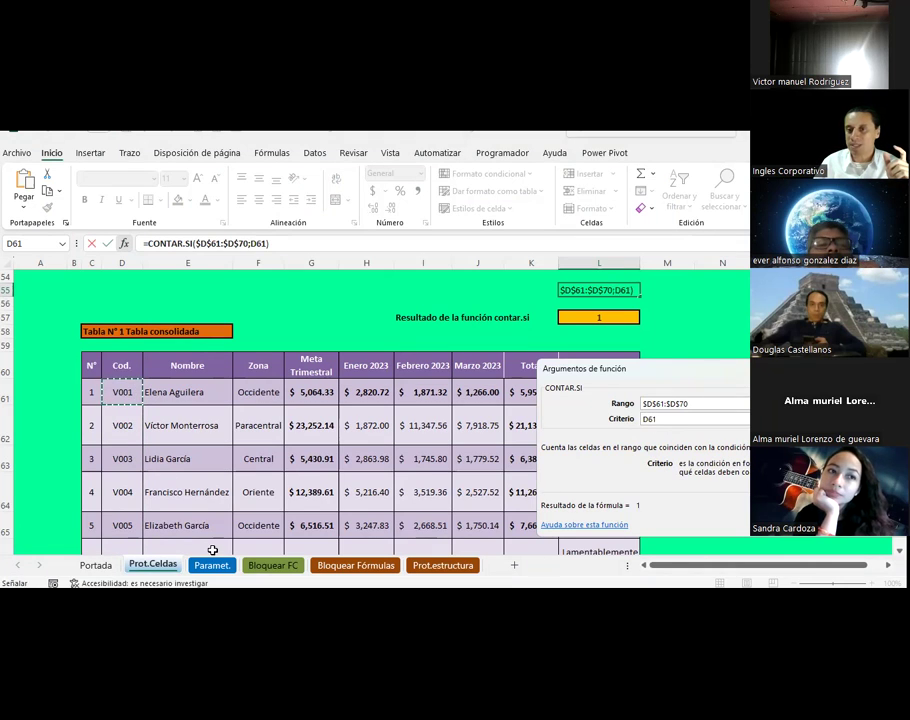
pyautogui.click(830, 525)
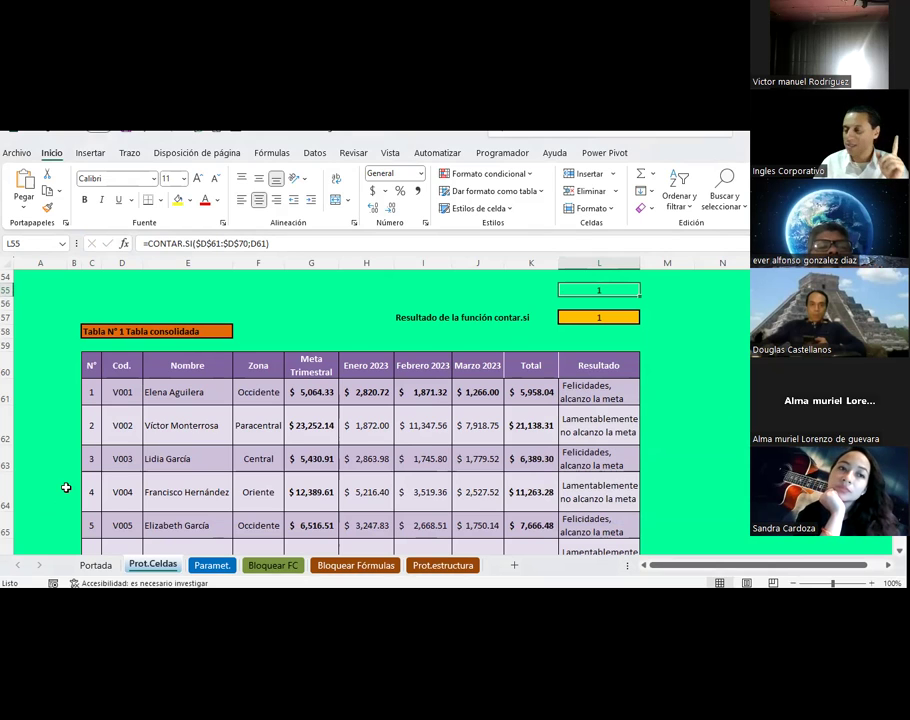
pyautogui.scroll(-1, 66, 487)
# Change D62's code to the duplicate V001 and select L55:L57 to see both counts become 2.
pyautogui.click(120, 384)
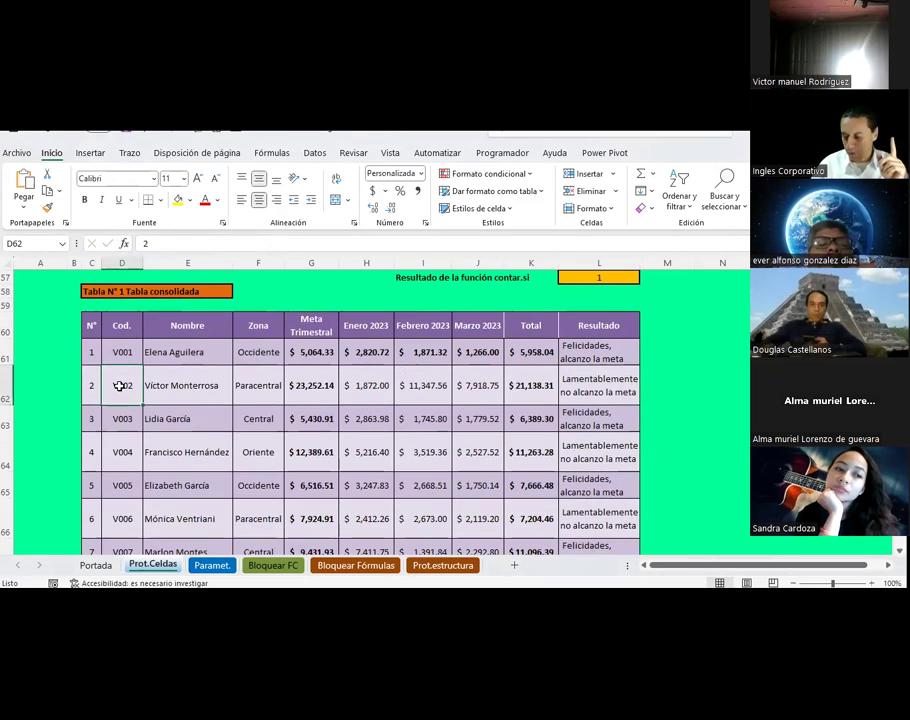
pyautogui.write('21')
pyautogui.press('Return')
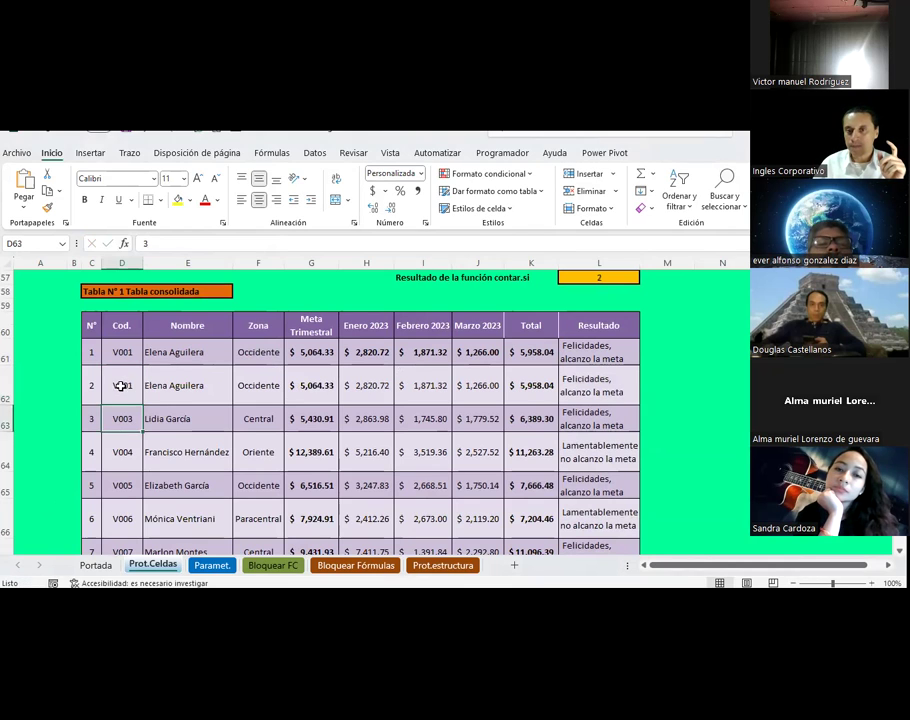
pyautogui.scroll(2, 705, 351)
pyautogui.click(605, 328)
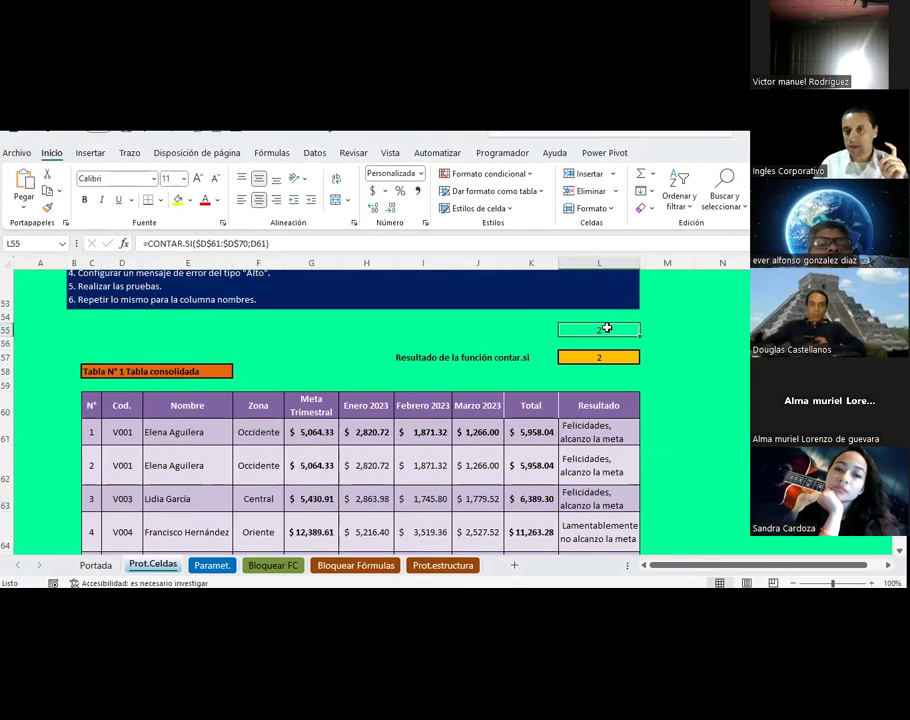
pyautogui.moveTo(606, 330); pyautogui.dragTo(600, 357)
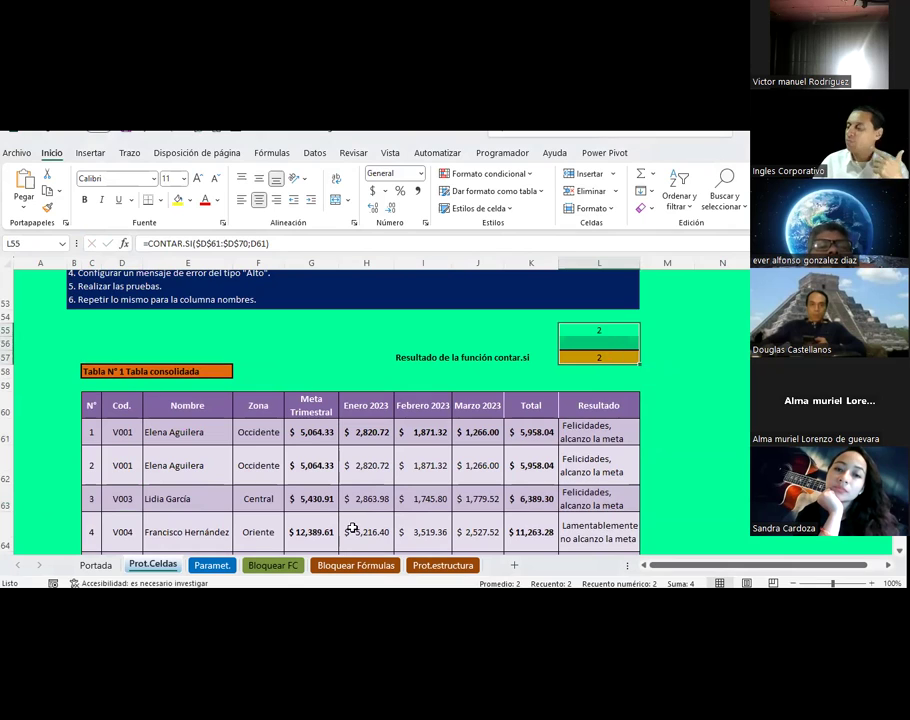
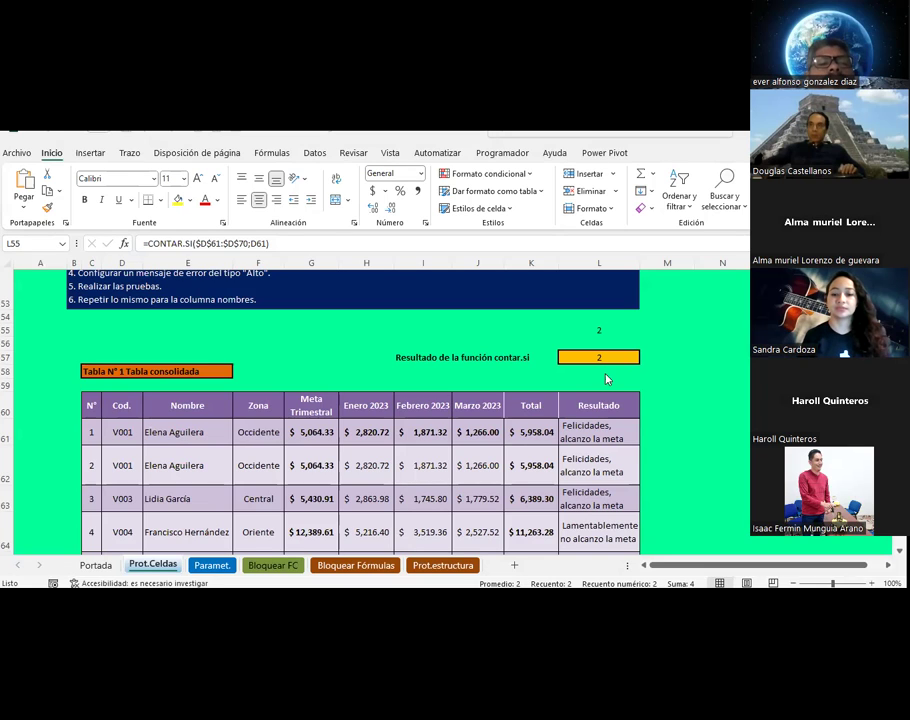
# Inspect the CONTAR.SI count formula in cell L55.
pyautogui.click(605, 373)
pyautogui.click(600, 333)
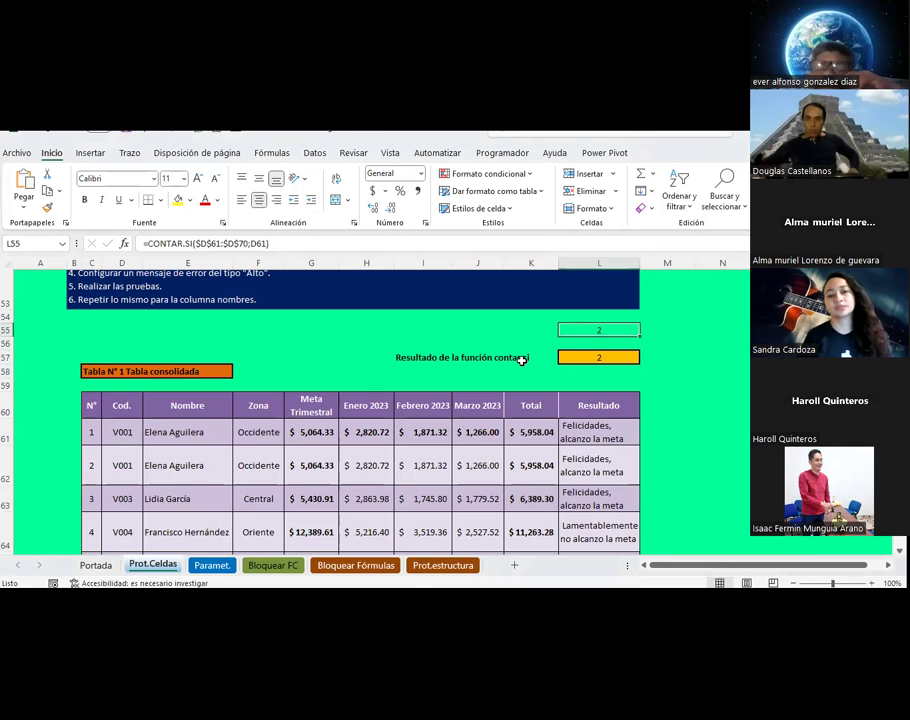
pyautogui.scroll(2, 165, 468)
pyautogui.scroll(2, 165, 468)
pyautogui.scroll(1, 165, 468)
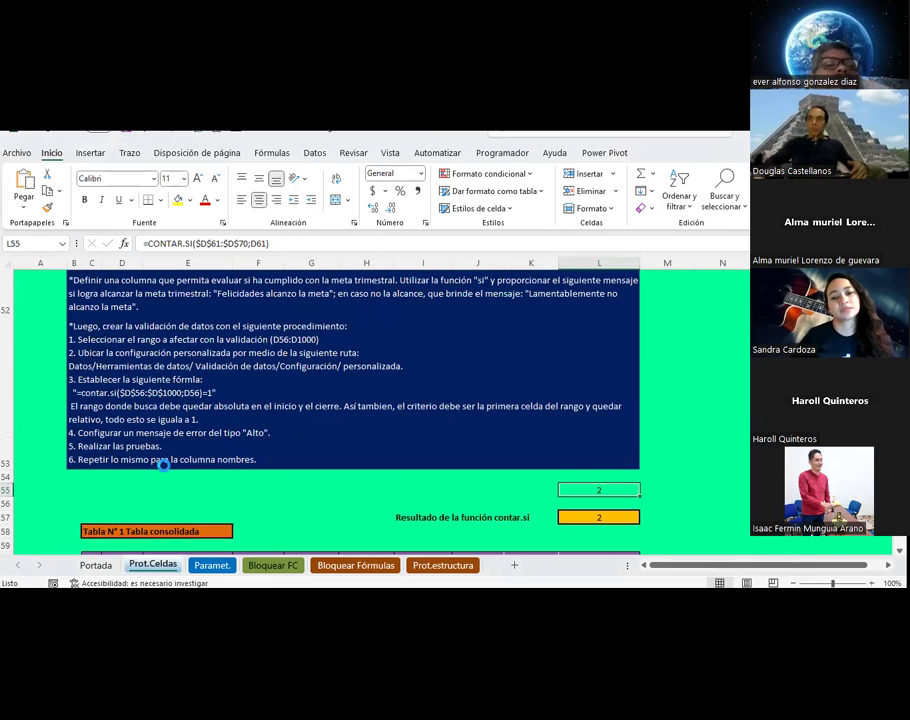
# Select the codes D61:D69 in the Cod. column of Tabla N° 1.
pyautogui.scroll(-1, 163, 465)
pyautogui.scroll(2, 163, 465)
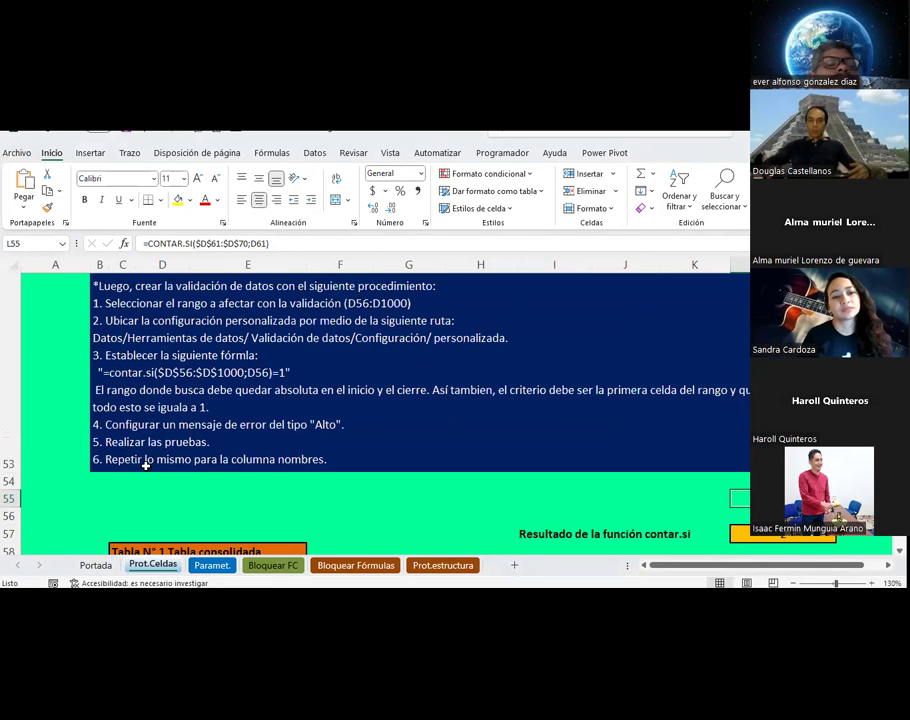
pyautogui.scroll(1, 150, 460)
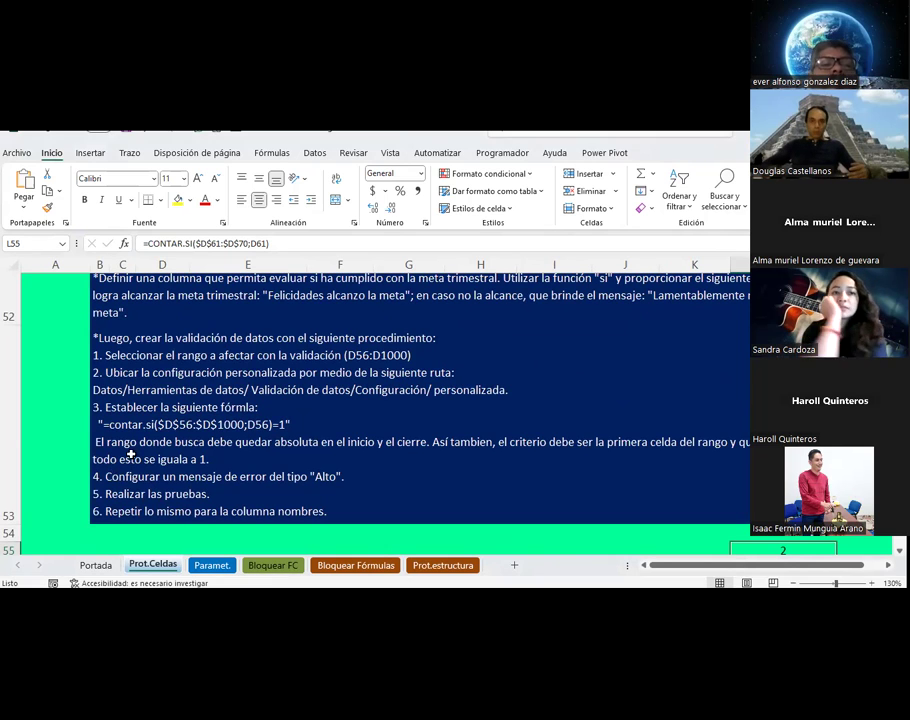
pyautogui.scroll(-2, 143, 437)
pyautogui.moveTo(153, 362)
pyautogui.mouseDown()
pyautogui.moveTo(176, 570)
pyautogui.moveTo(158, 538)
pyautogui.mouseUp()
pyautogui.scroll(1, 236, 430)
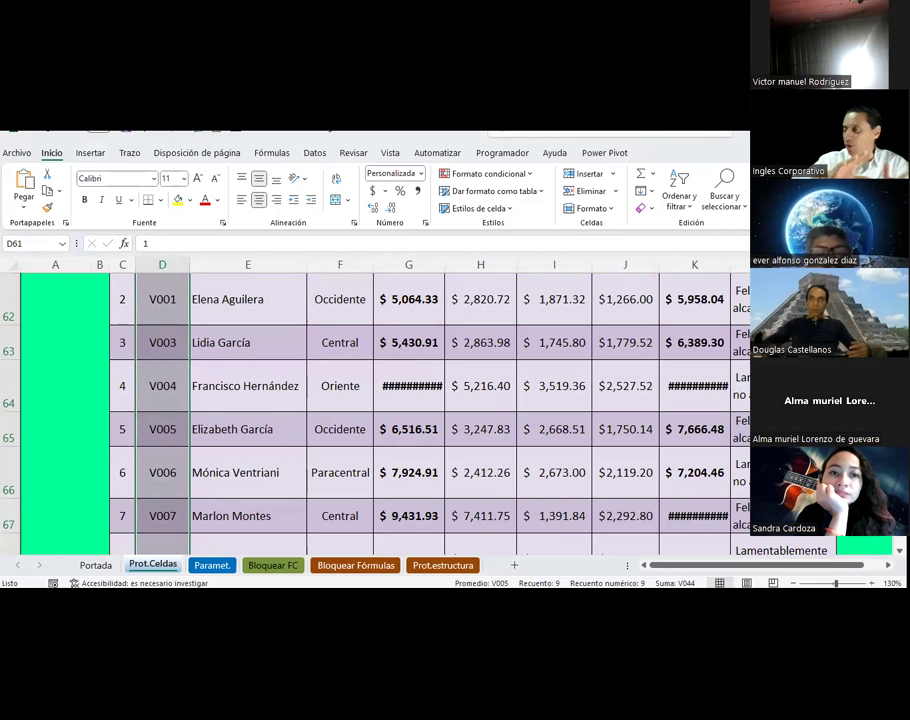
pyautogui.scroll(5, 246, 421)
pyautogui.scroll(2, 246, 421)
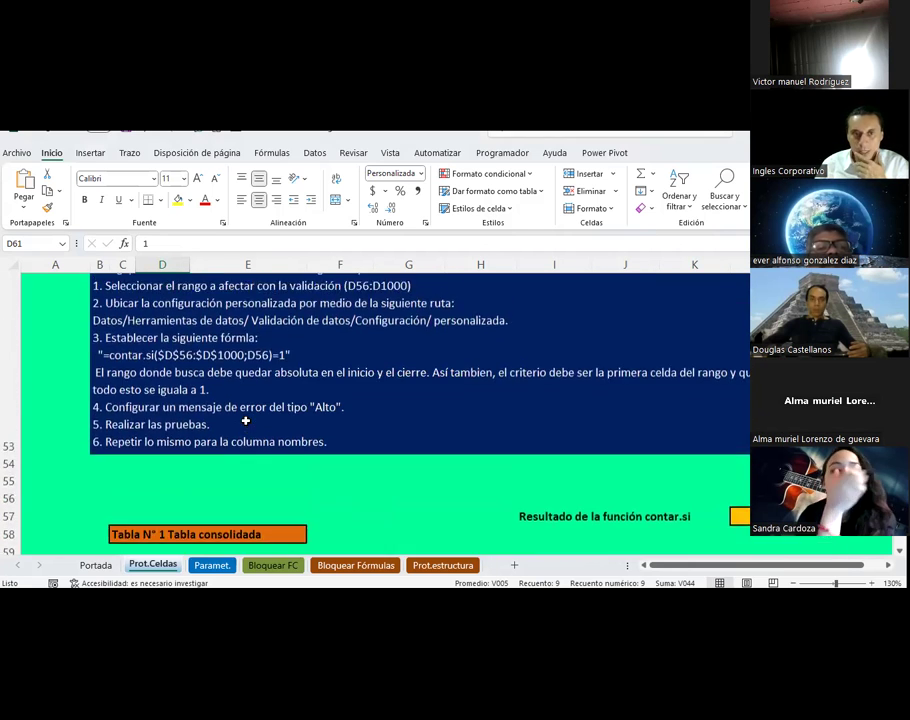
pyautogui.scroll(1, 246, 421)
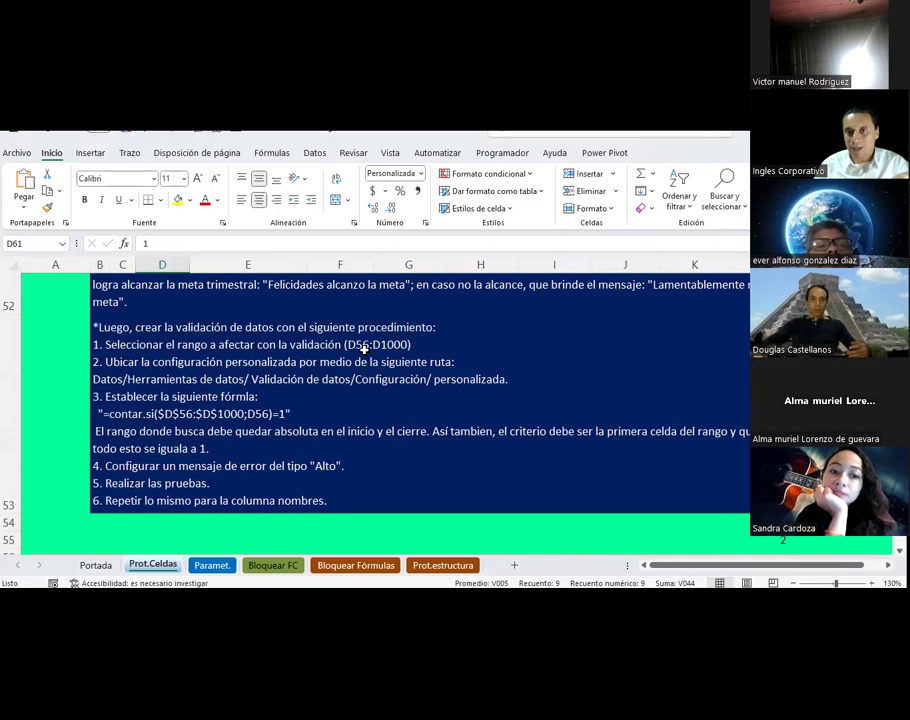
# Open Validación de datos for the code range and set Permitir to Personalizada.
pyautogui.click(314, 153)
pyautogui.click(627, 208)
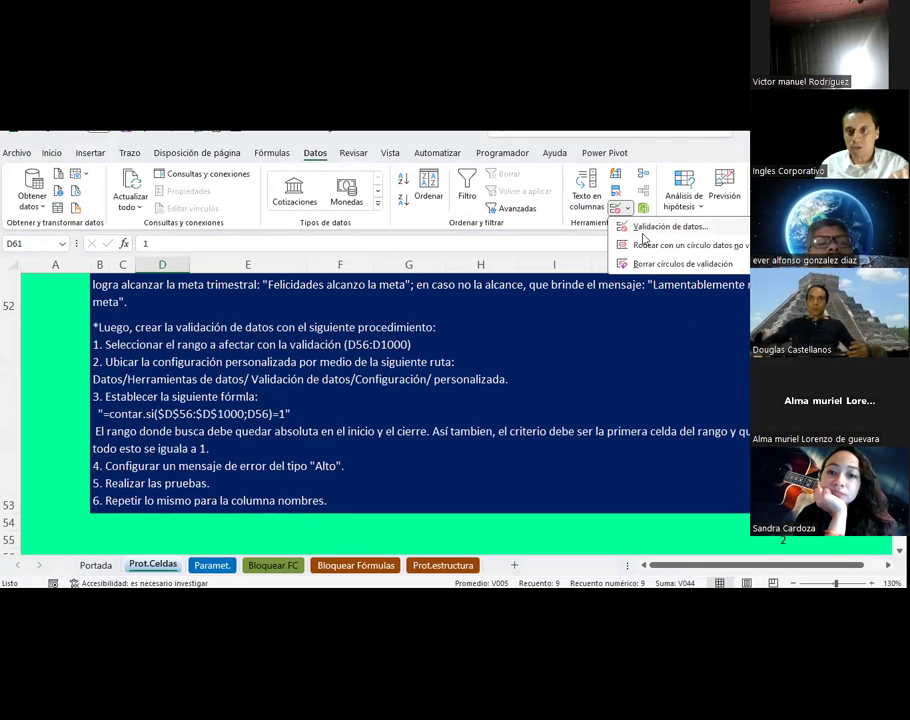
pyautogui.click(643, 231)
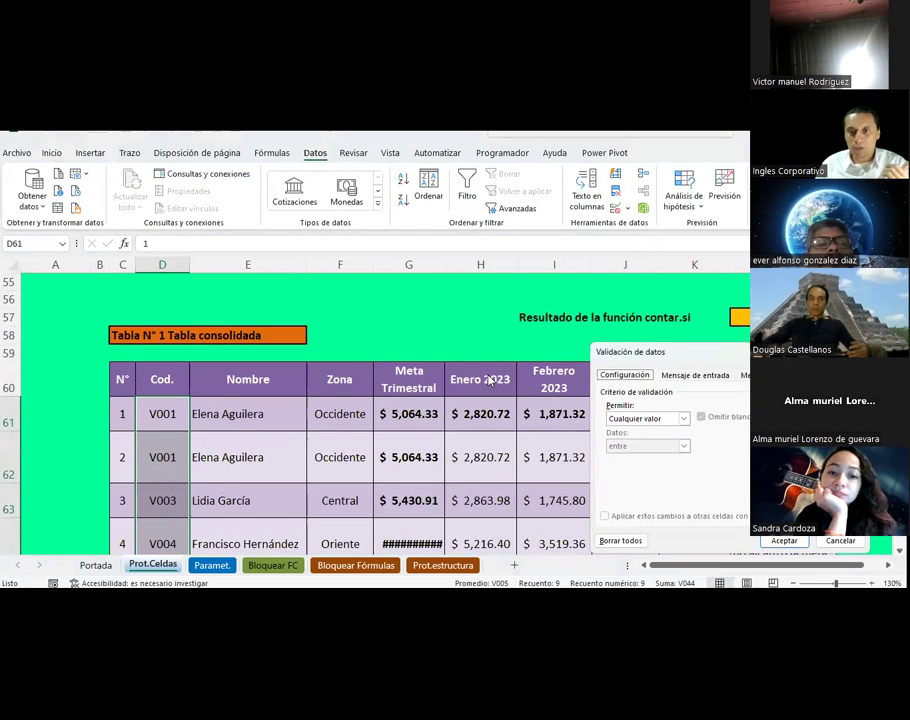
pyautogui.moveTo(706, 347); pyautogui.dragTo(681, 307)
pyautogui.click(625, 379)
pyautogui.click(620, 453)
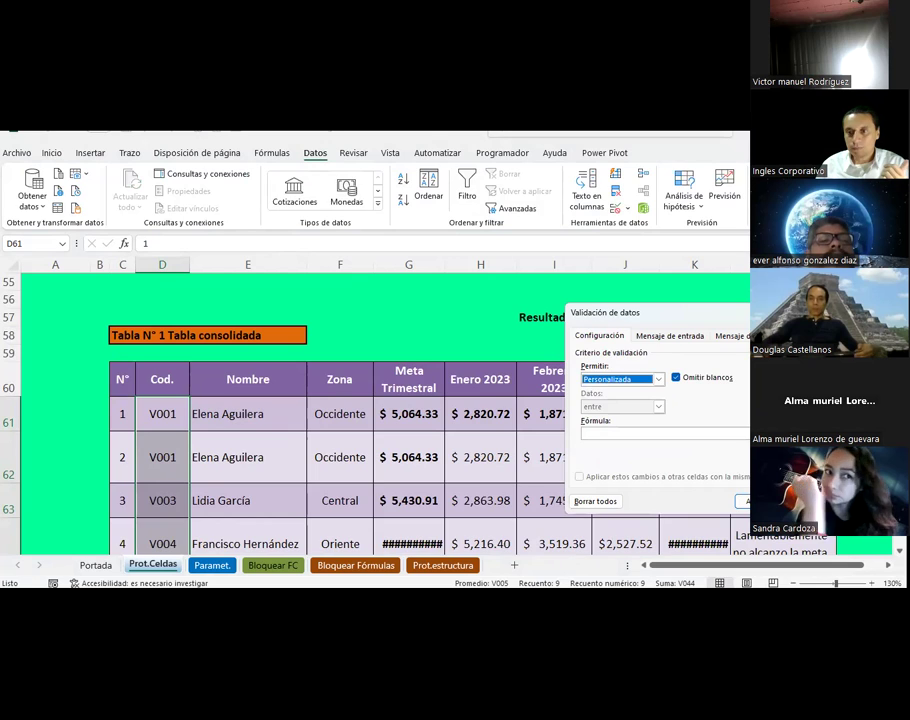
pyautogui.scroll(3, 372, 390)
pyautogui.scroll(-2, 371, 387)
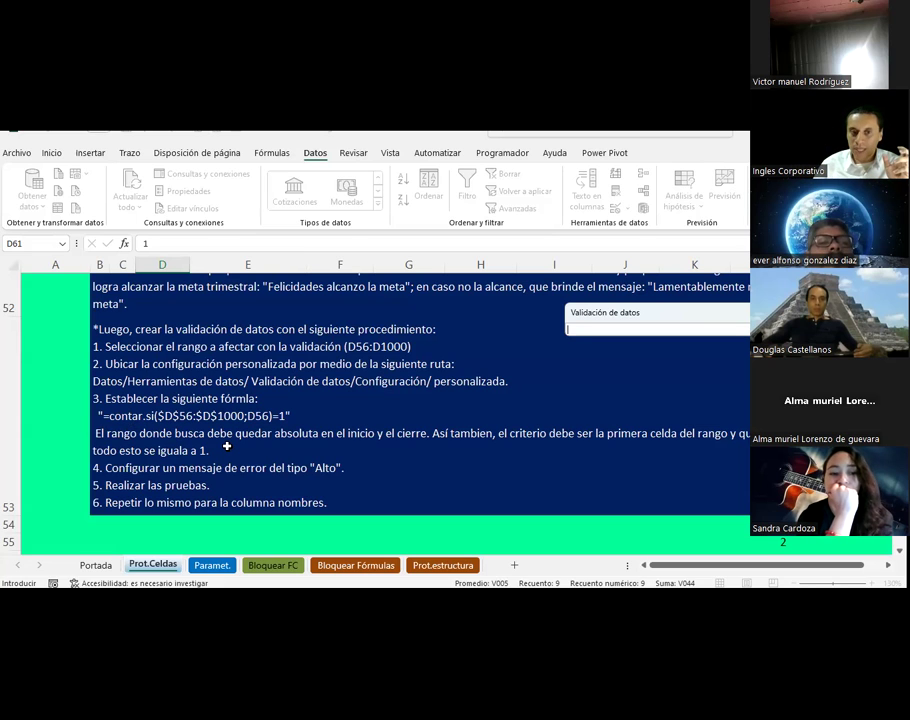
pyautogui.scroll(-2, 227, 446)
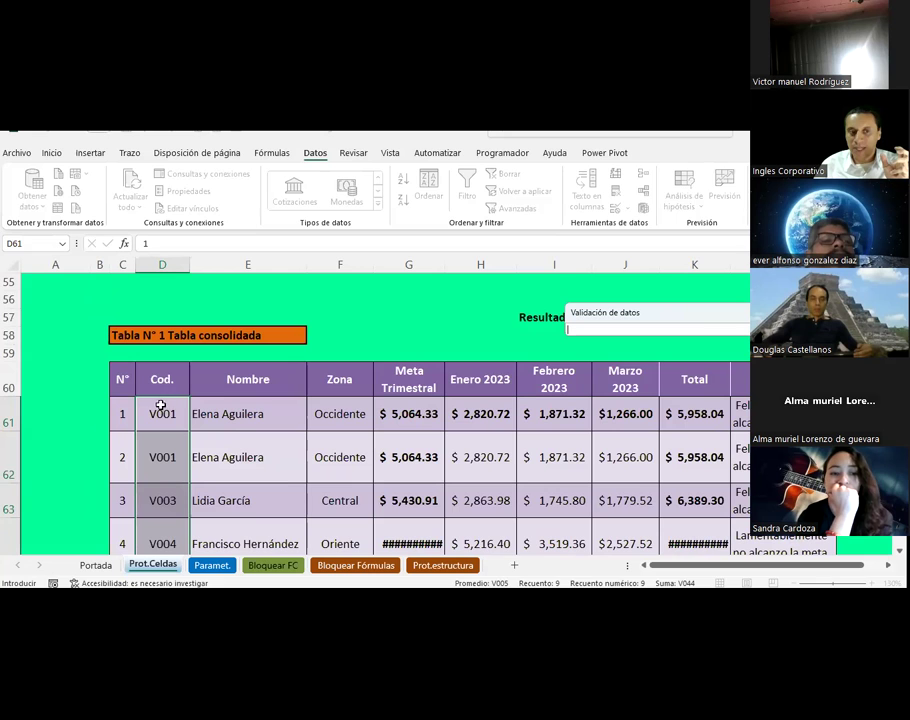
pyautogui.scroll(1, 151, 408)
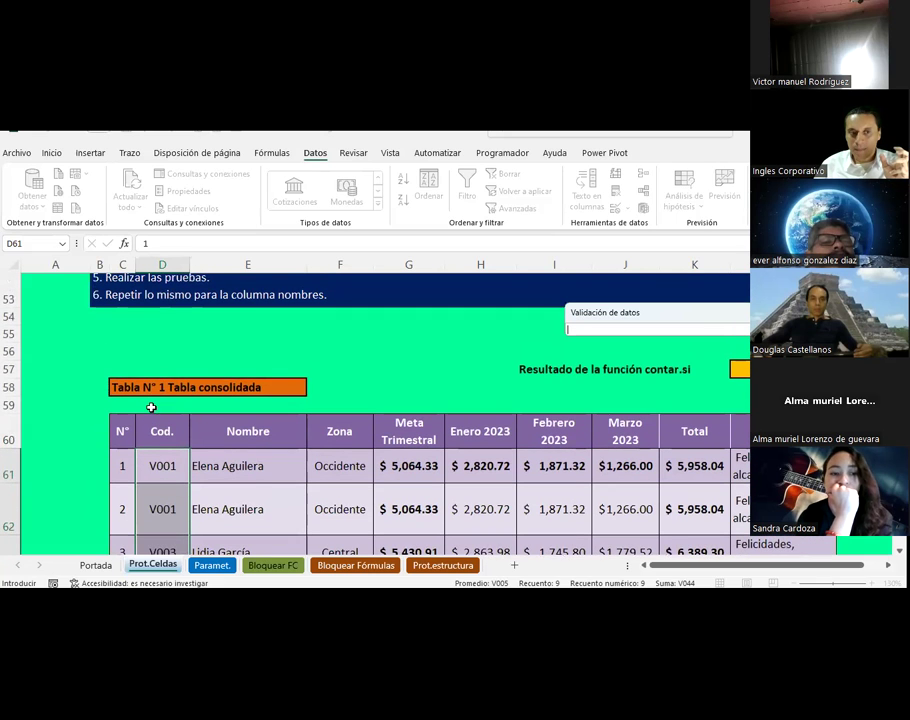
pyautogui.scroll(2, 151, 407)
pyautogui.scroll(-1, 151, 407)
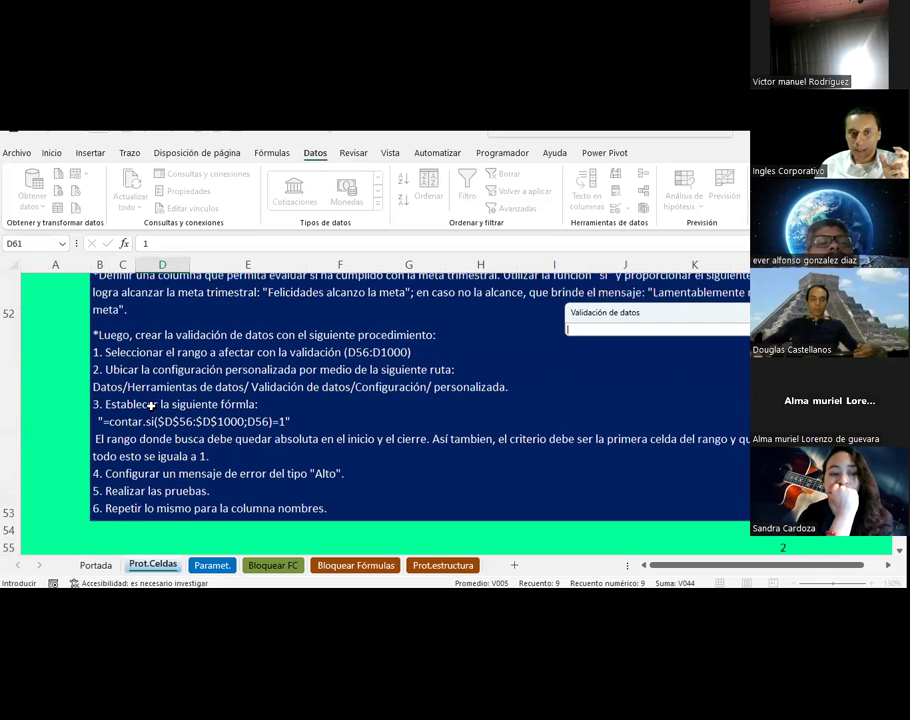
pyautogui.scroll(-1, 151, 407)
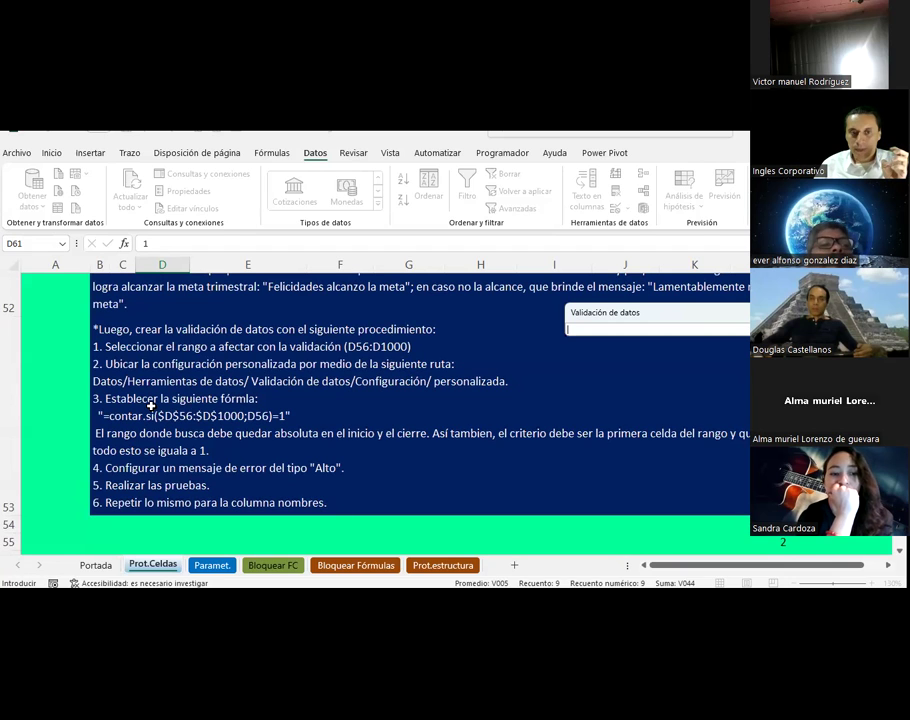
pyautogui.scroll(-2, 150, 404)
pyautogui.scroll(-2, 150, 404)
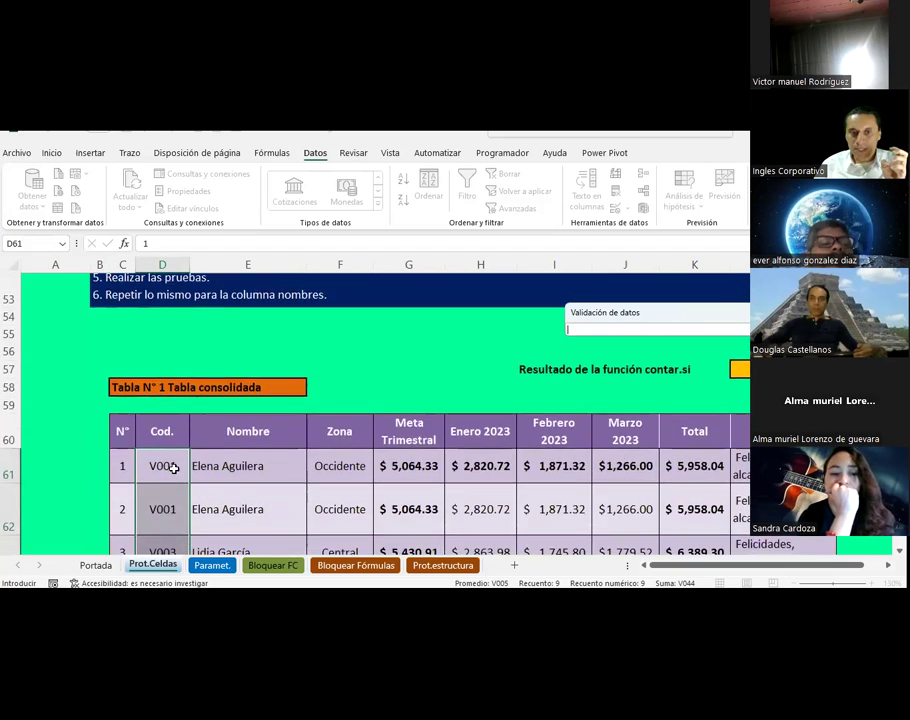
pyautogui.scroll(1, 160, 467)
pyautogui.scroll(2, 162, 458)
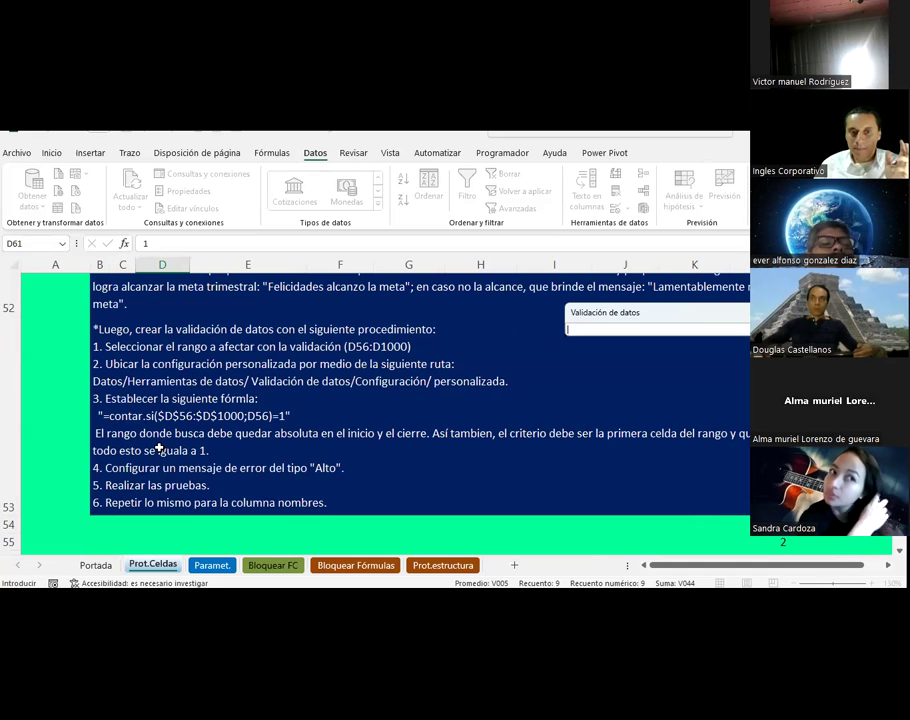
pyautogui.scroll(-2, 157, 445)
pyautogui.scroll(-1, 154, 431)
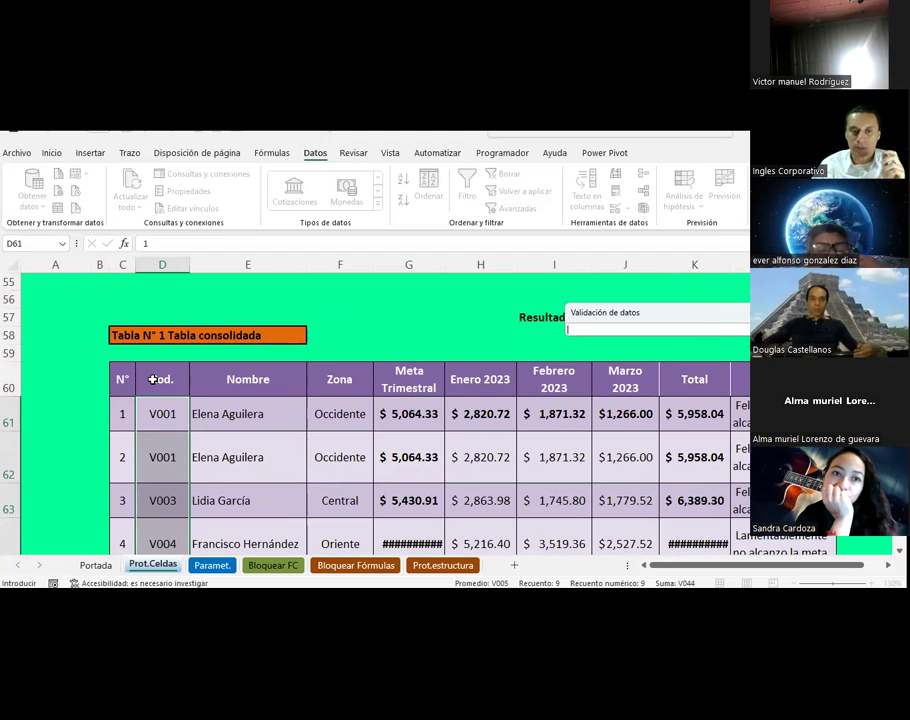
pyautogui.scroll(2, 153, 380)
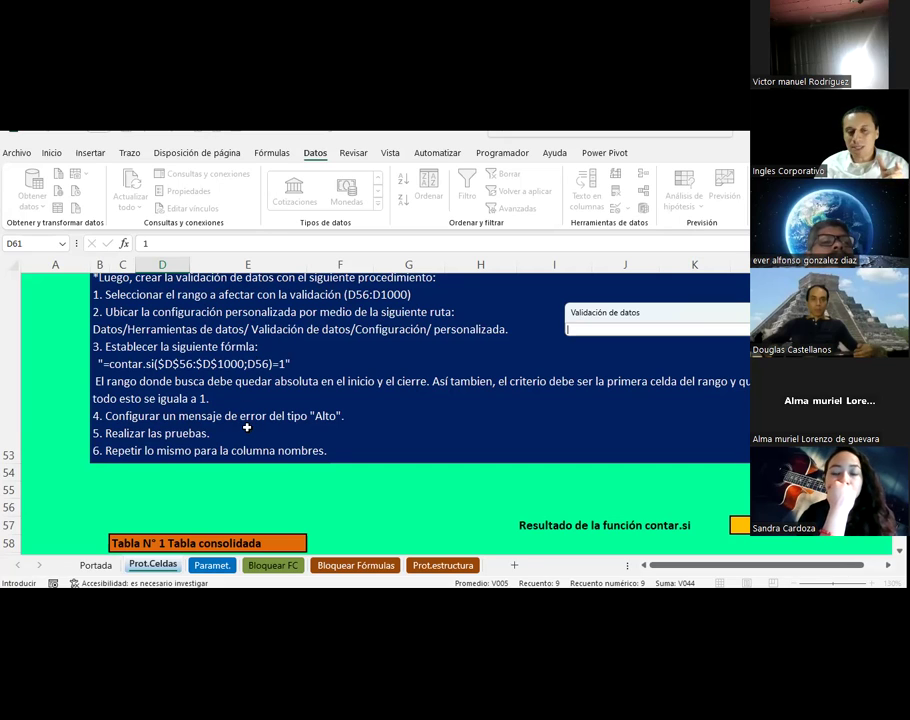
pyautogui.scroll(-4, 247, 427)
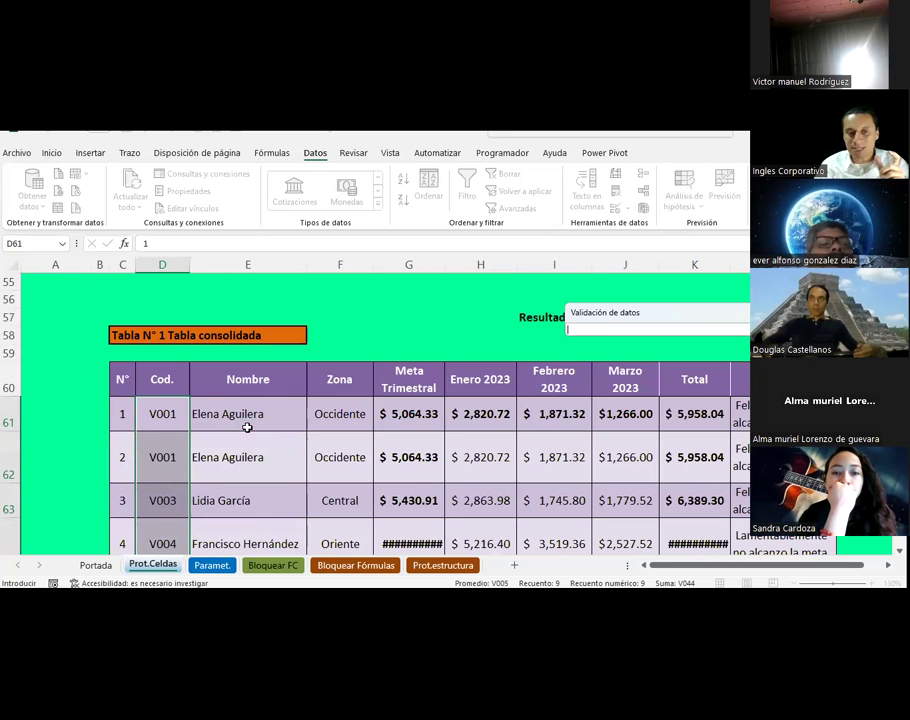
pyautogui.scroll(3, 337, 412)
pyautogui.scroll(1, 337, 412)
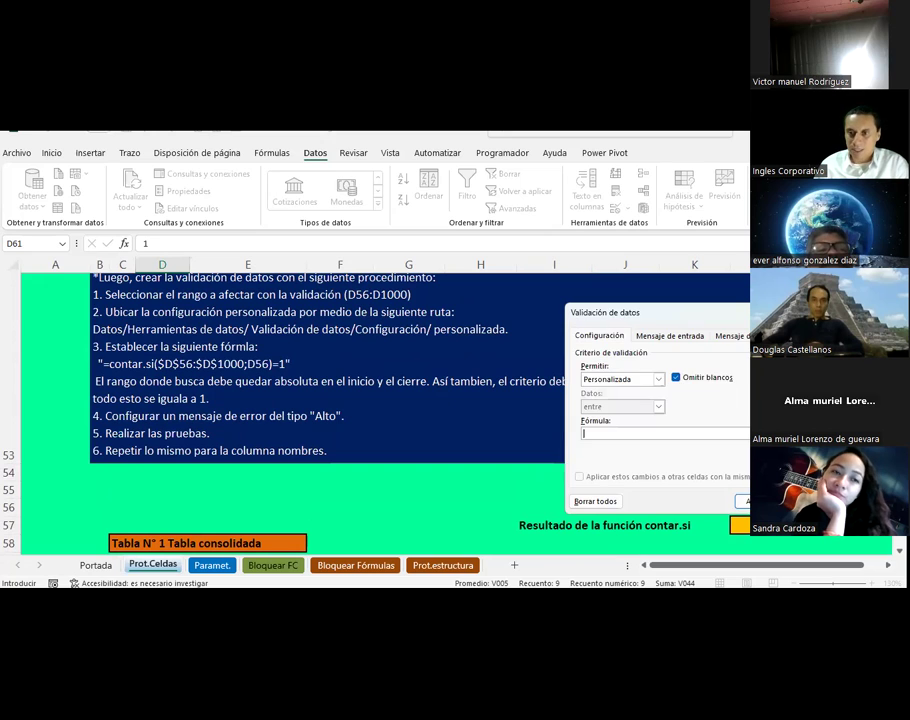
# Close the validation dialog and change both D56 references in the instruction formula to 61.
pyautogui.press('Escape')
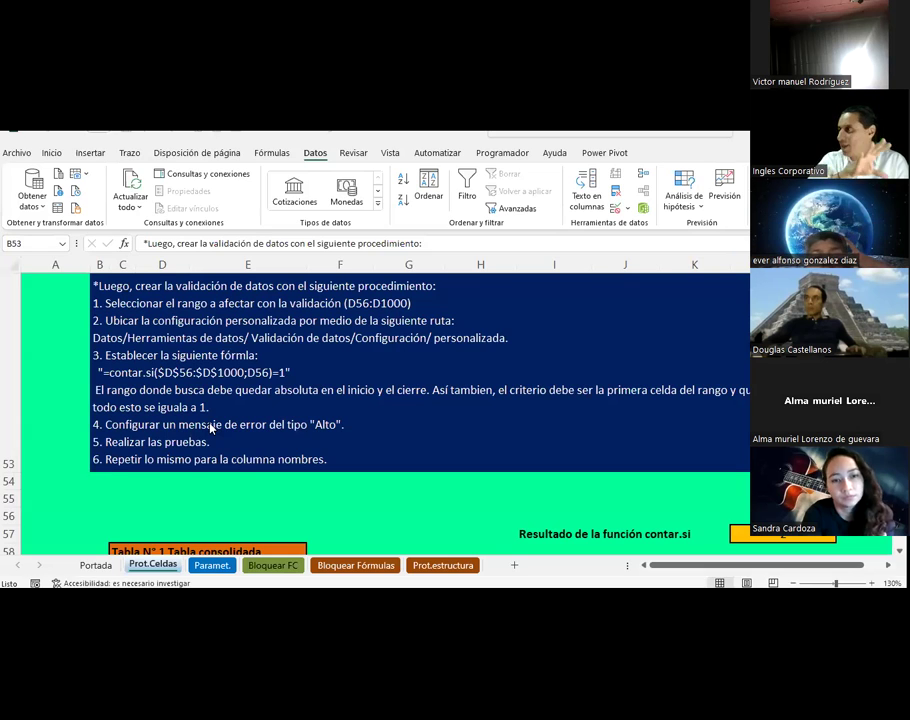
pyautogui.doubleClick(183, 373)
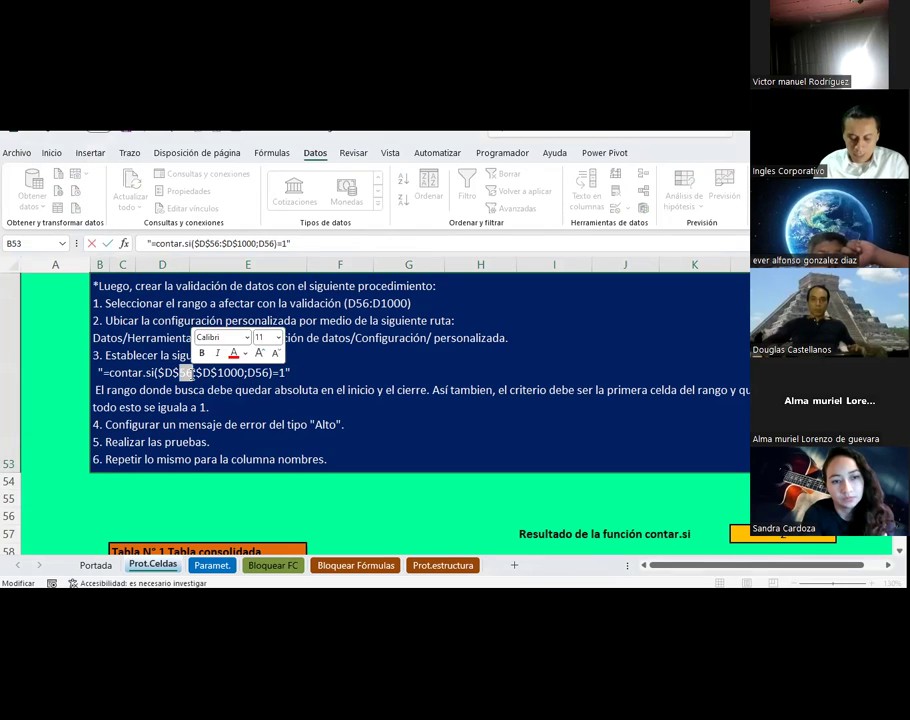
pyautogui.write('61')
pyautogui.doubleClick(262, 372)
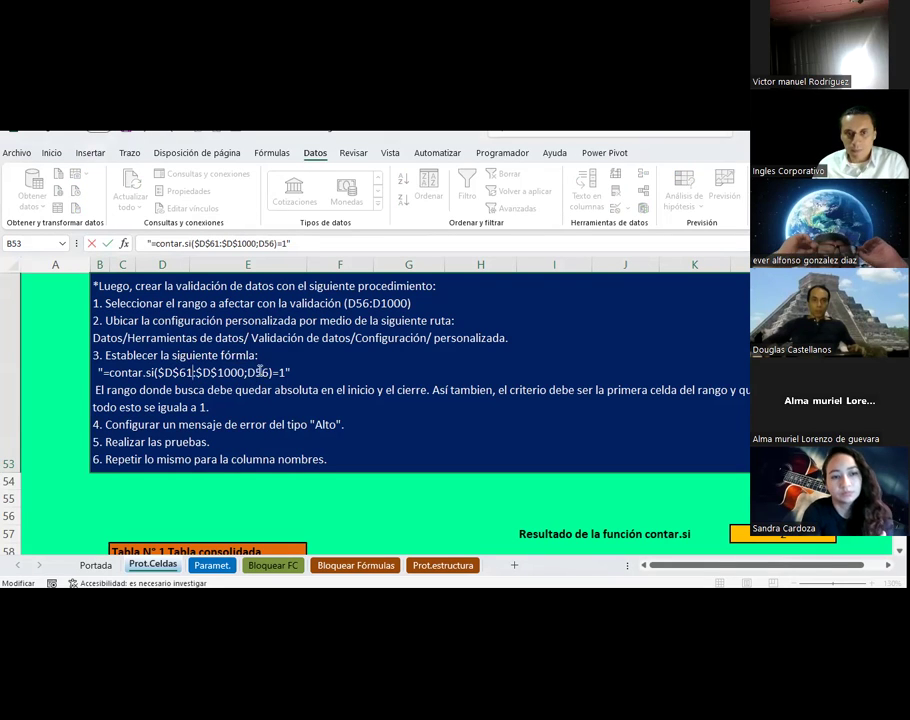
pyautogui.write('61')
pyautogui.press('Return')
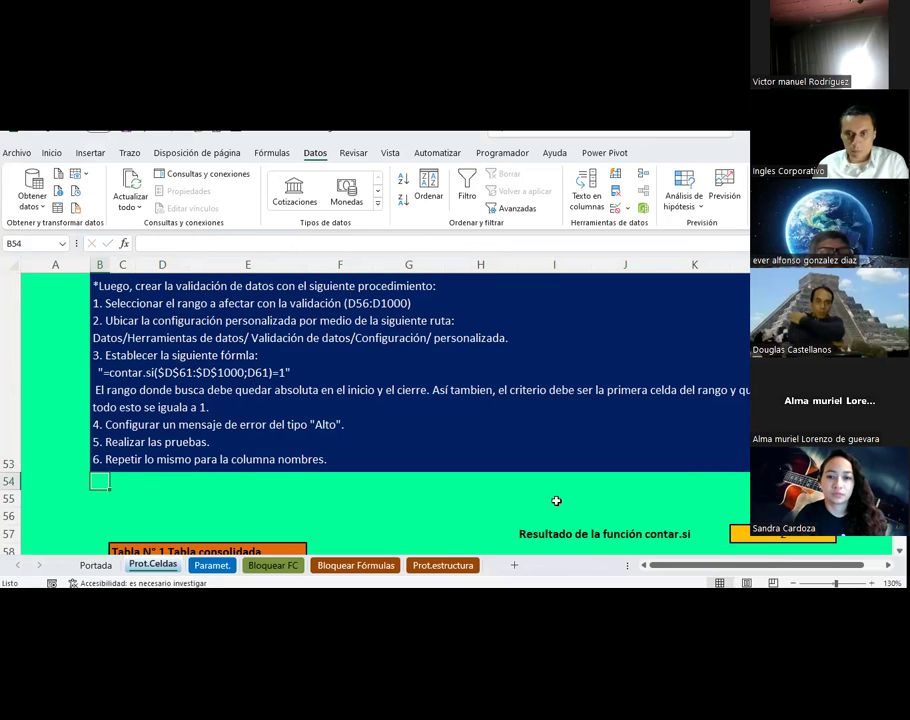
pyautogui.click(842, 538)
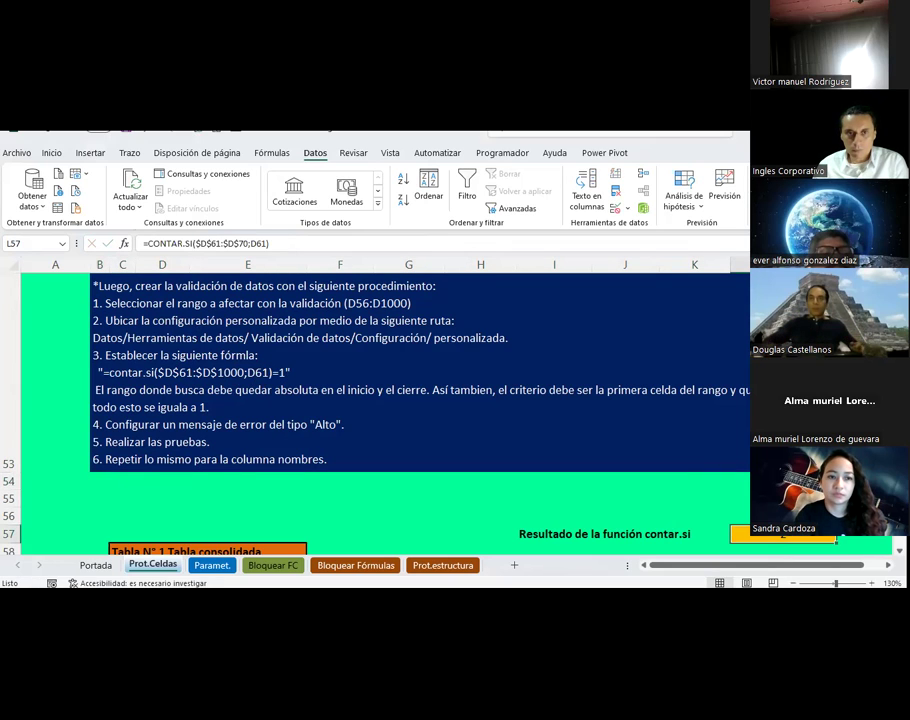
# Change step 1's range in the instruction text from D56:D1000 to D61:D1000.
pyautogui.click(186, 371)
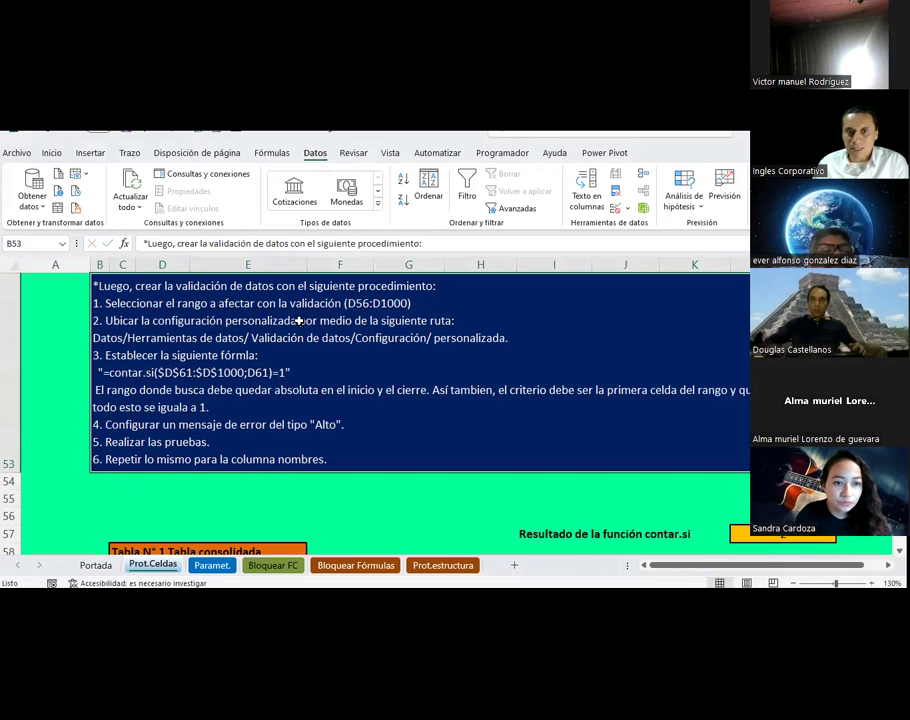
pyautogui.doubleClick(356, 302)
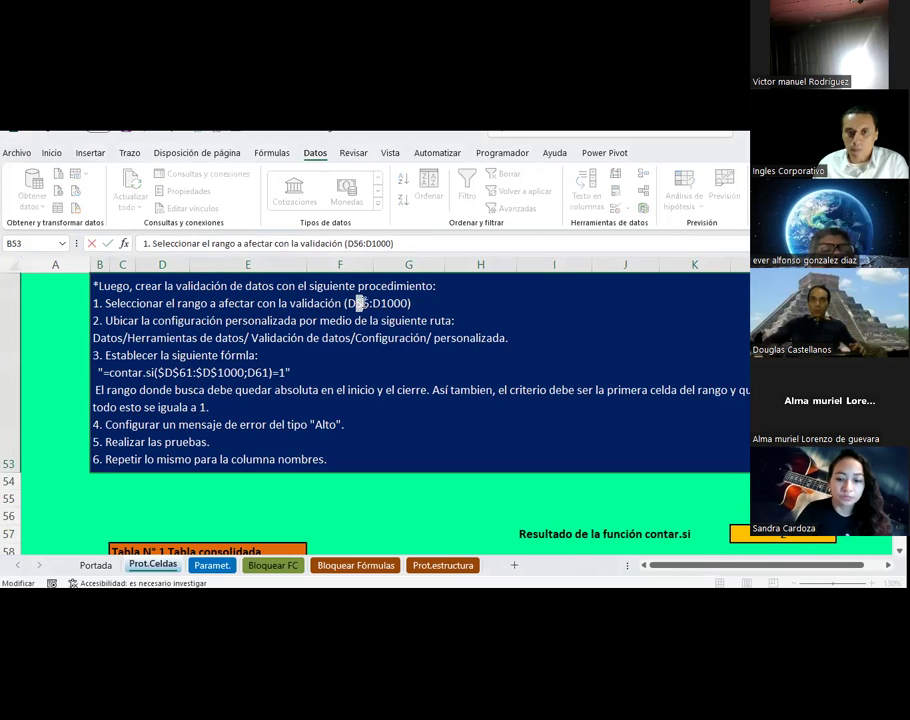
pyautogui.write('61')
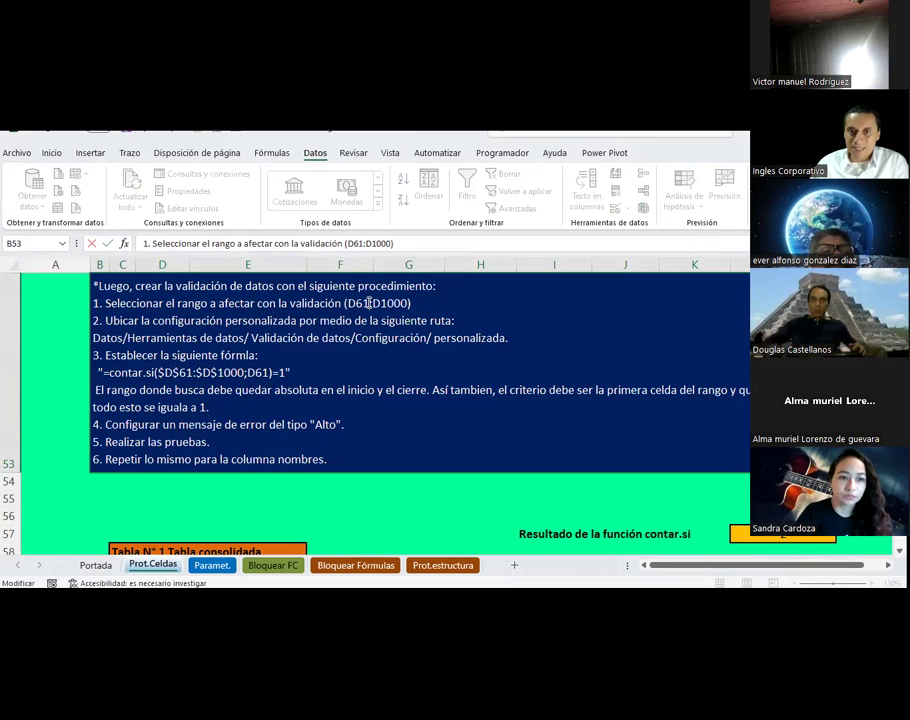
pyautogui.click(419, 449)
# Select codes V001–V006 in D61:D66 and discard the stray reference entry with Esc.
pyautogui.scroll(-4, 303, 390)
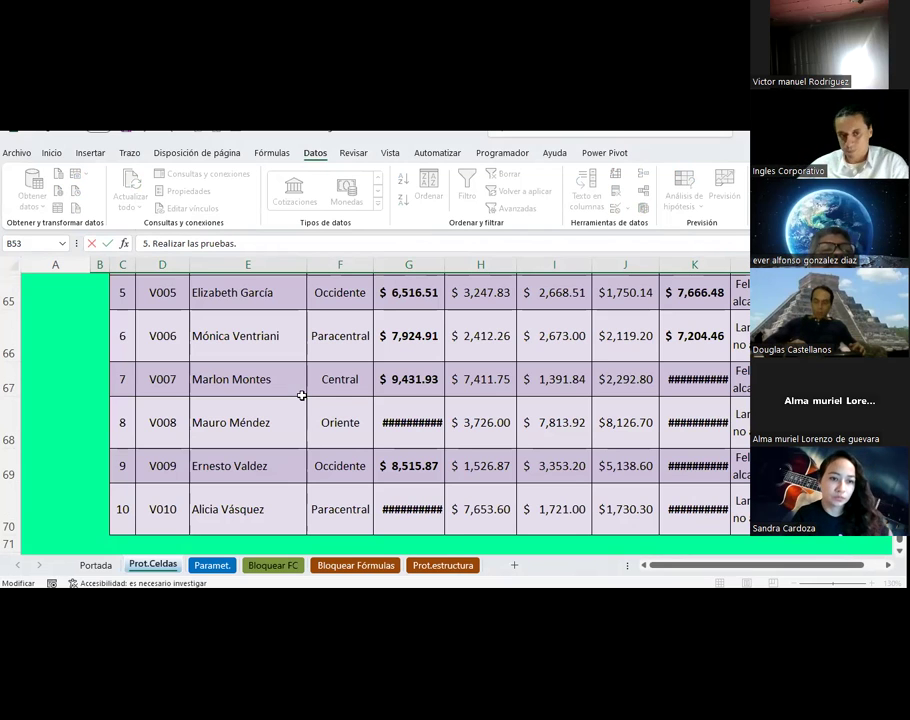
pyautogui.scroll(2, 301, 395)
pyautogui.scroll(2, 301, 395)
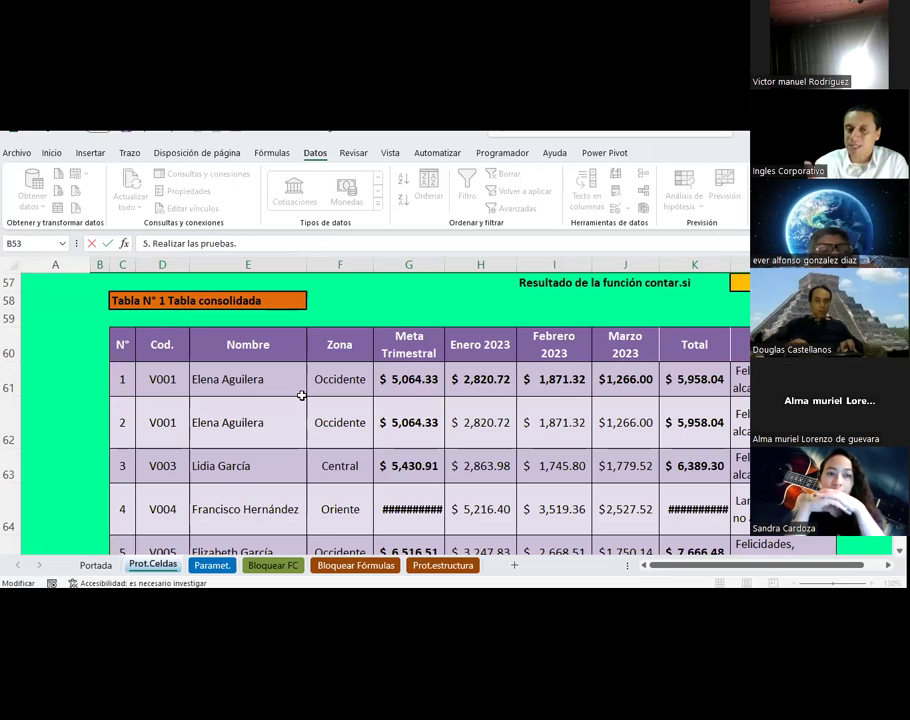
pyautogui.scroll(-1, 301, 396)
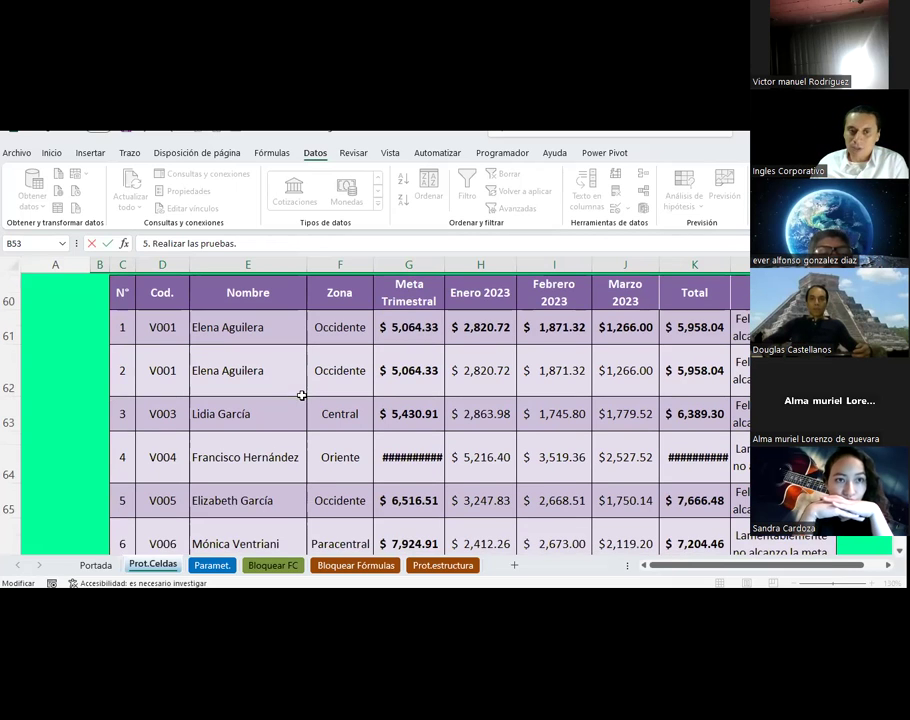
pyautogui.click(158, 322)
pyautogui.moveTo(158, 320)
pyautogui.mouseDown()
pyautogui.moveTo(155, 583)
pyautogui.moveTo(179, 545)
pyautogui.mouseUp()
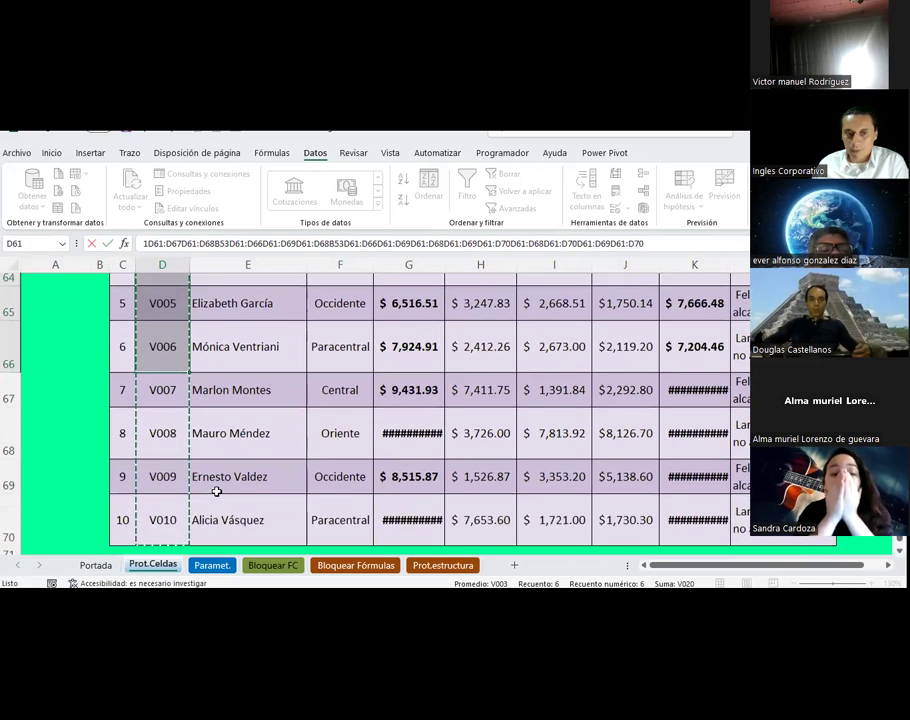
pyautogui.moveTo(179, 545); pyautogui.dragTo(159, 338)
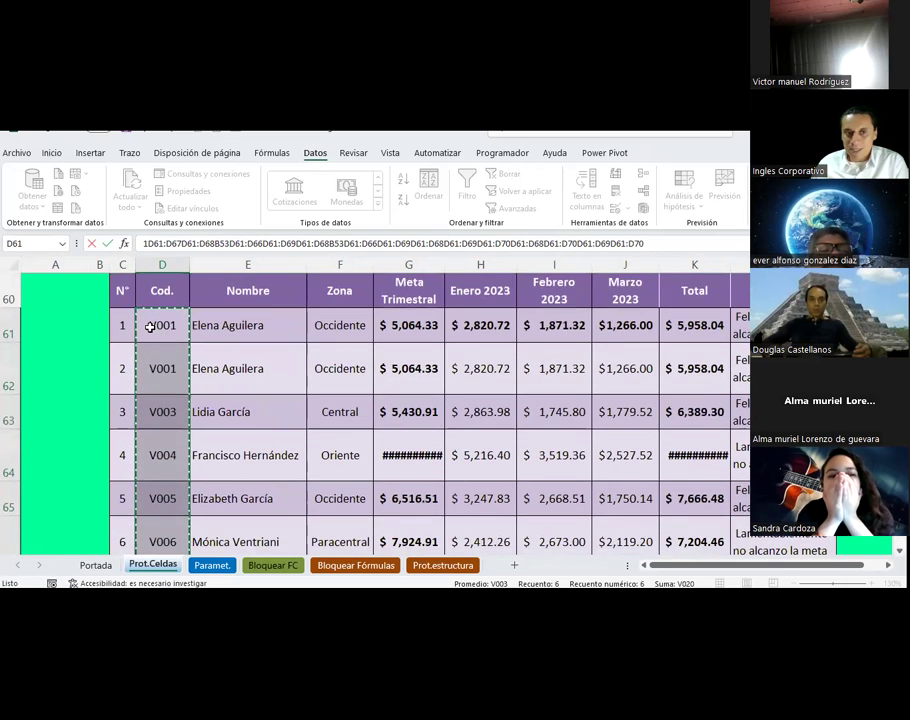
pyautogui.scroll(-2, 205, 415)
pyautogui.press('Escape')
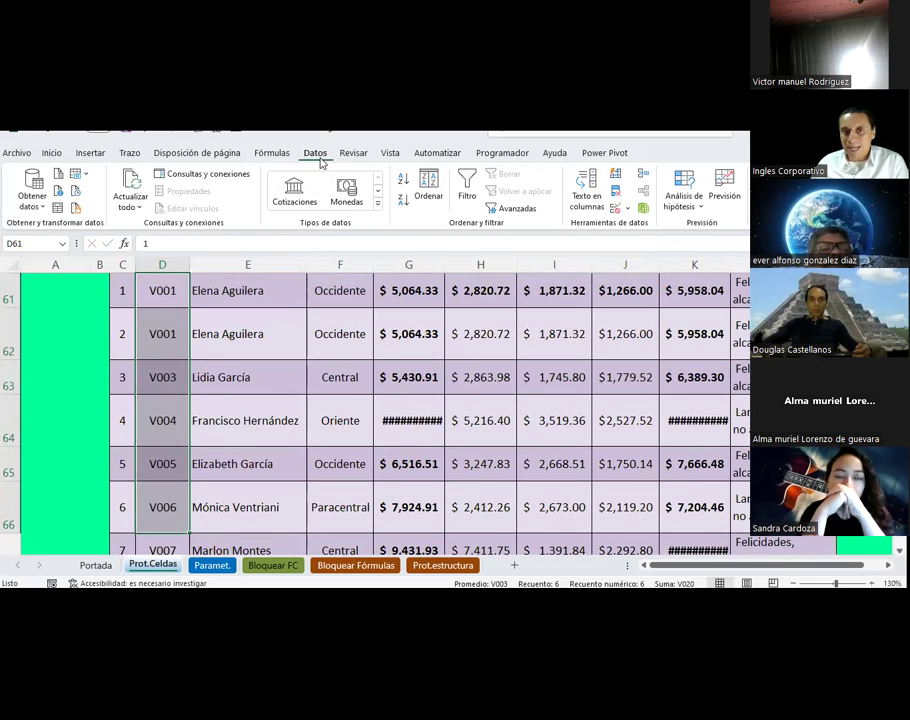
# Open Validación de datos for the codes and set Permitir to Personalizada.
pyautogui.click(627, 208)
pyautogui.click(637, 228)
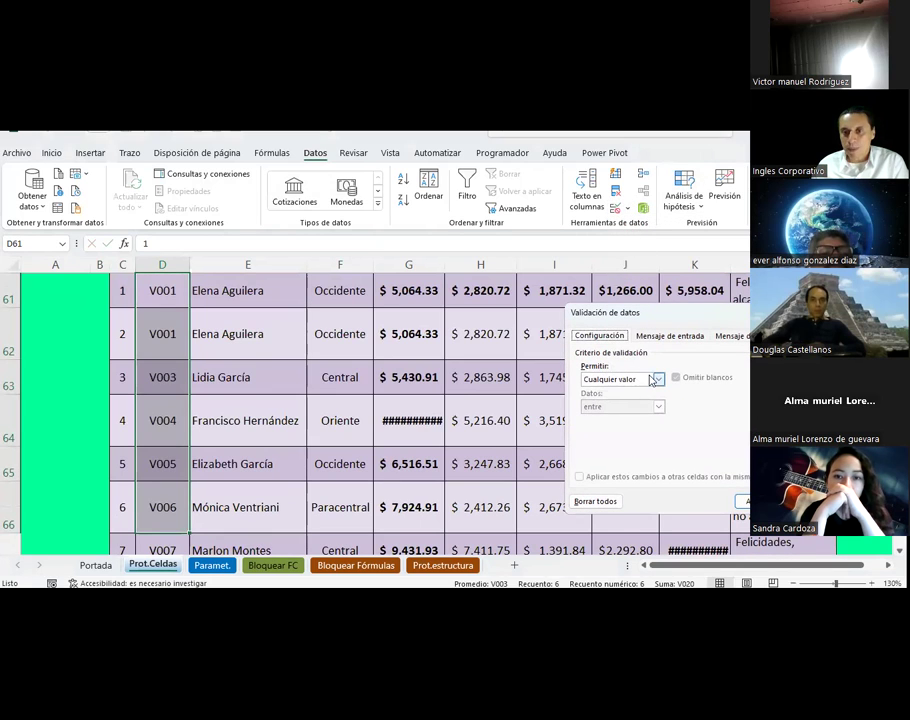
pyautogui.click(657, 379)
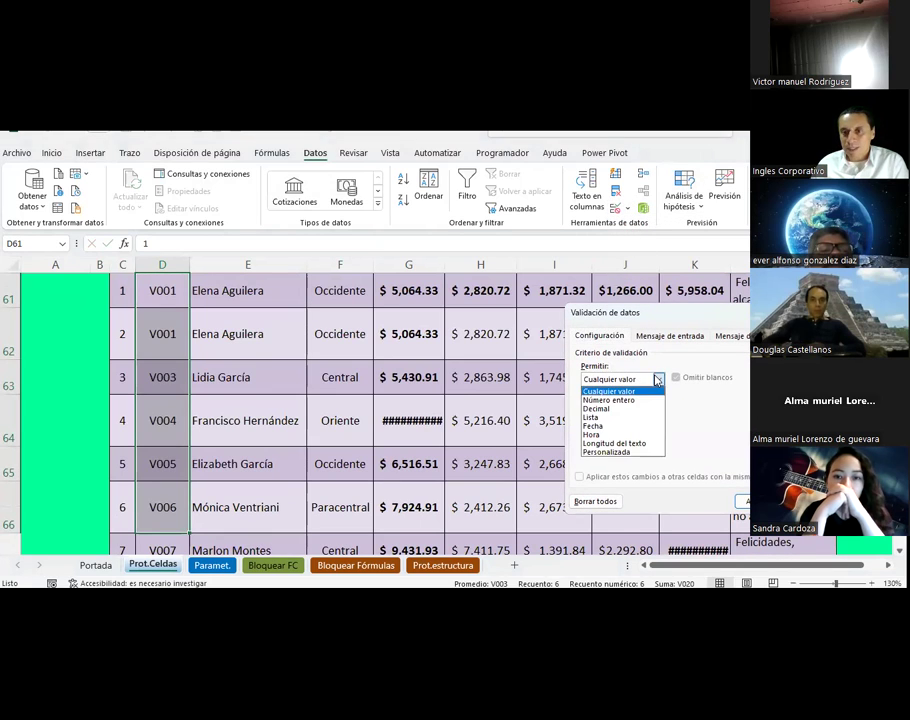
pyautogui.click(605, 452)
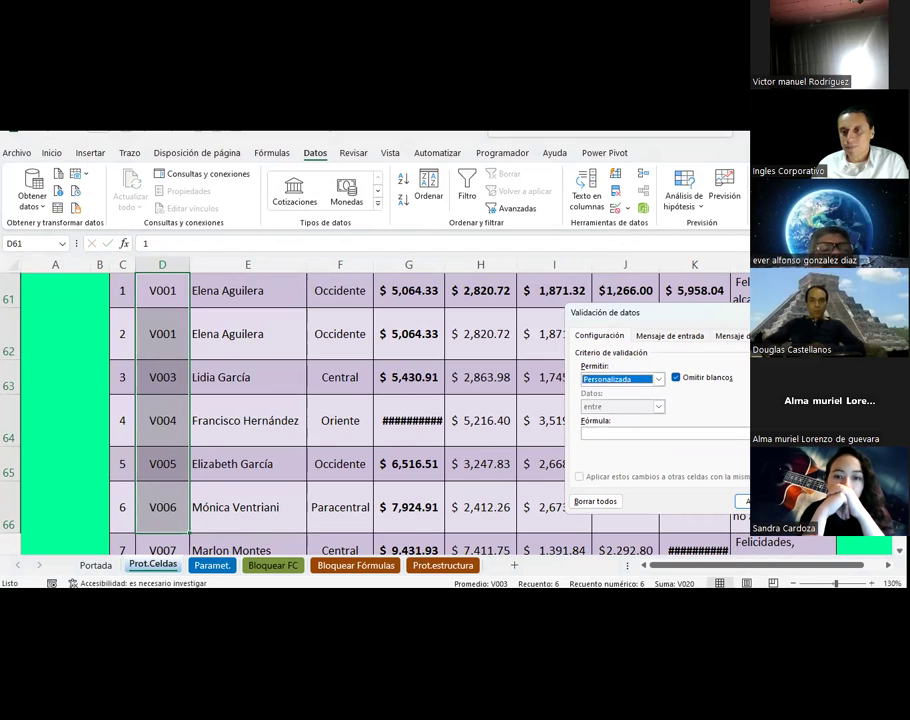
pyautogui.click(386, 443)
pyautogui.scroll(3, 321, 412)
pyautogui.scroll(2, 321, 412)
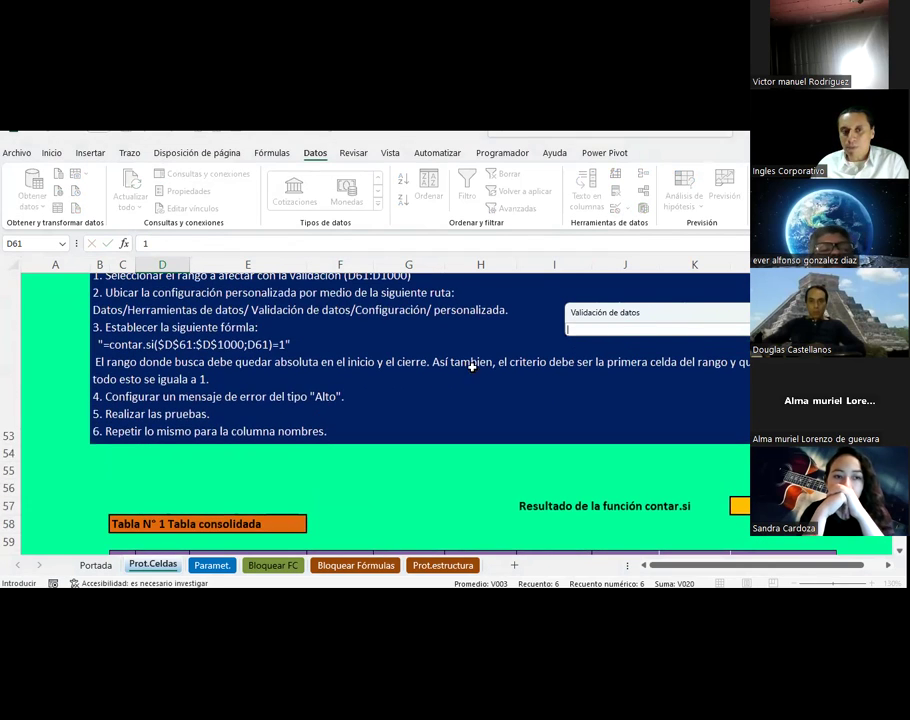
pyautogui.click(640, 426)
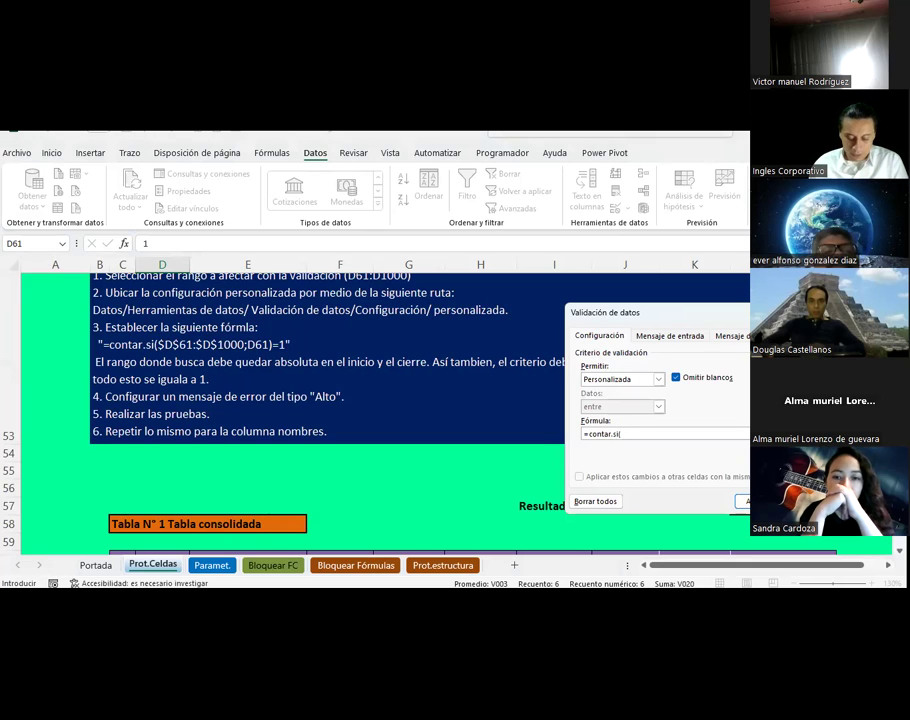
# Enter the formula =contar.si($d$61:$d$1000;d61)=1 in the Fórmula box.
pyautogui.press('BackSpace')
pyautogui.write('$d$61:$d1000')
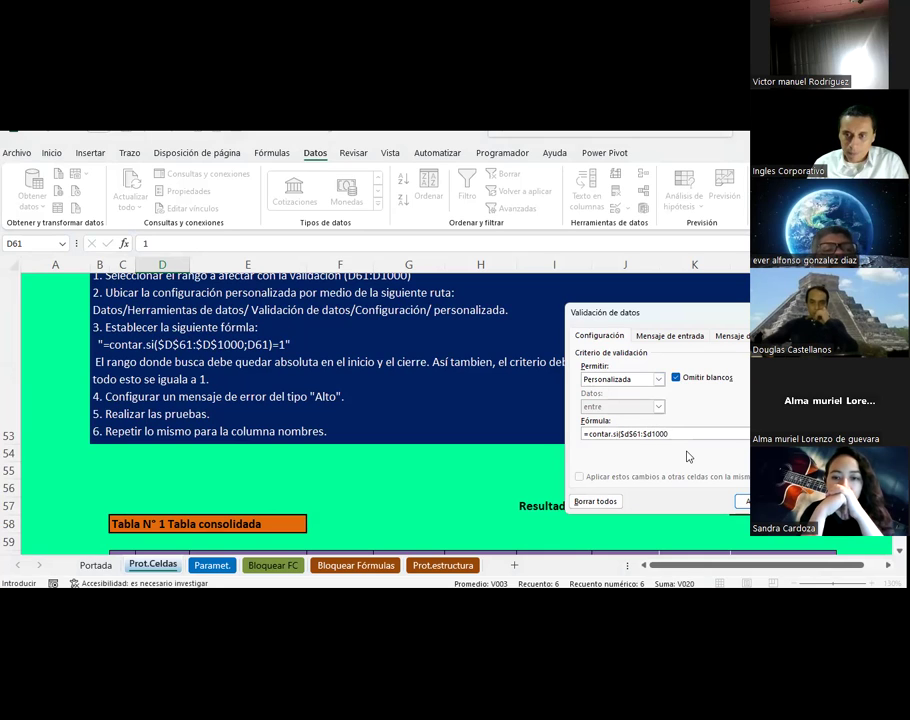
pyautogui.press('BackSpace')
pyautogui.press('BackSpace')
pyautogui.press('BackSpace')
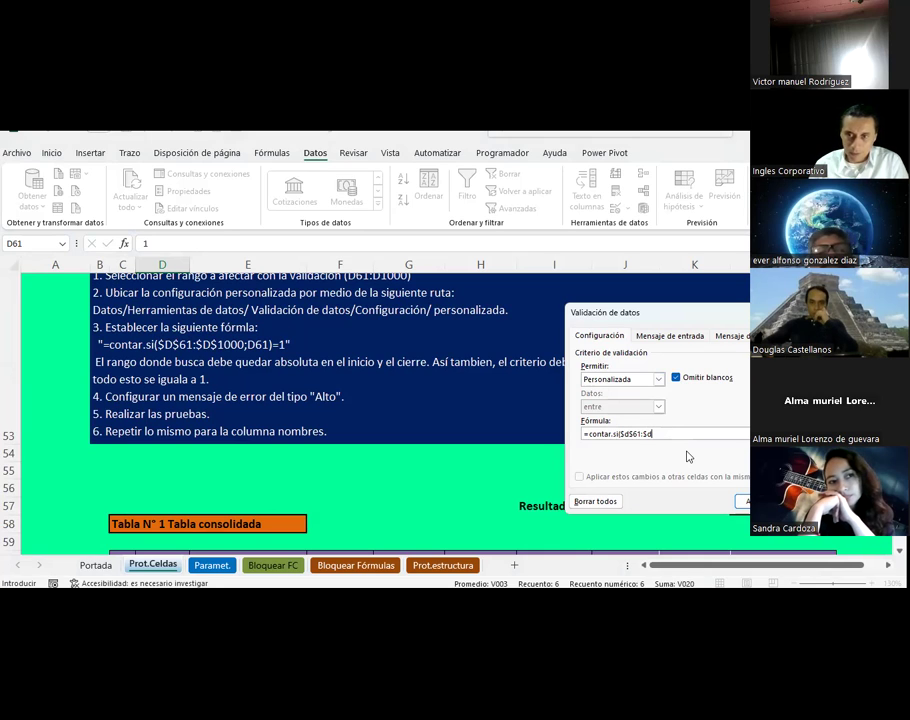
pyautogui.write('$1000;d61')
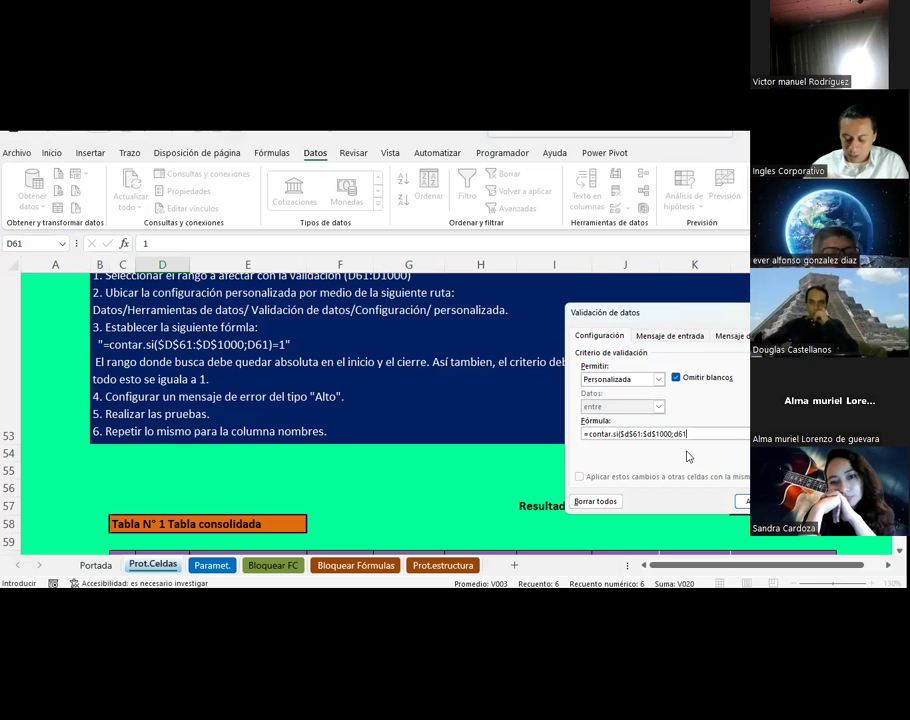
pyautogui.write(';')
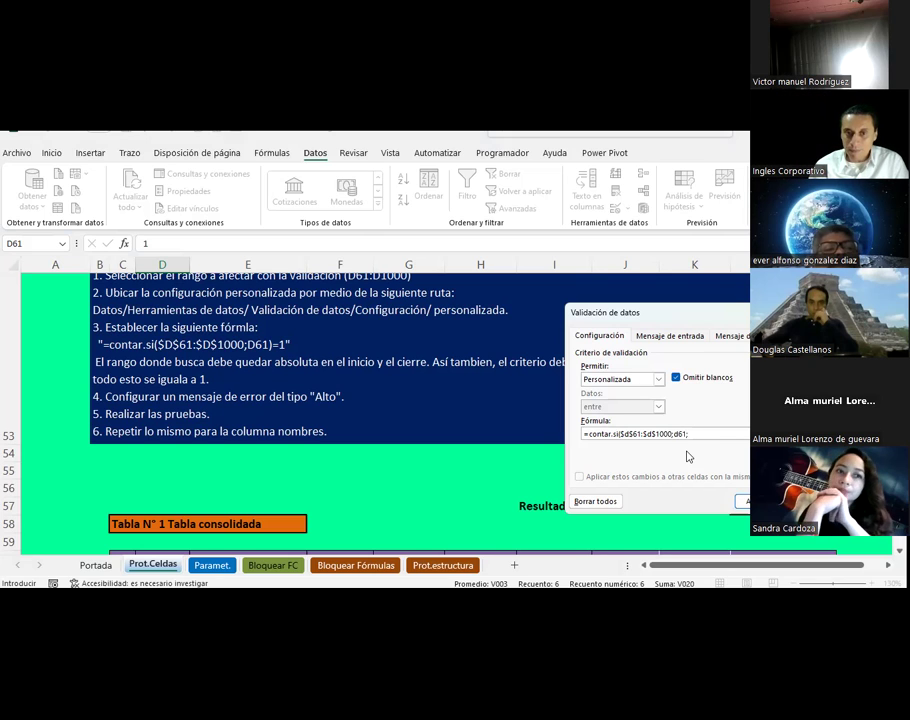
pyautogui.press('BackSpace')
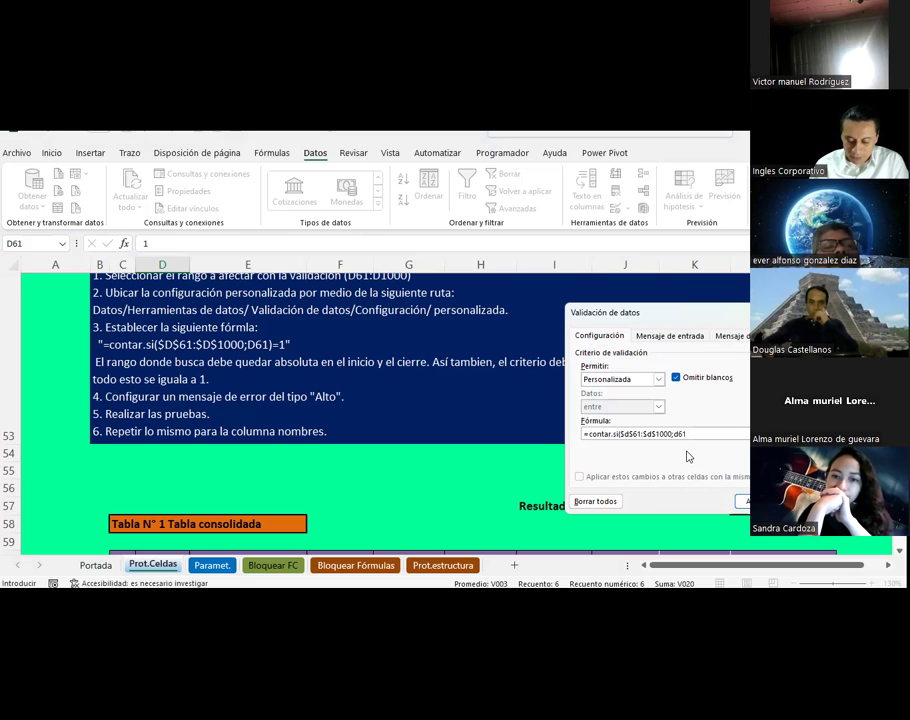
pyautogui.write(')=1')
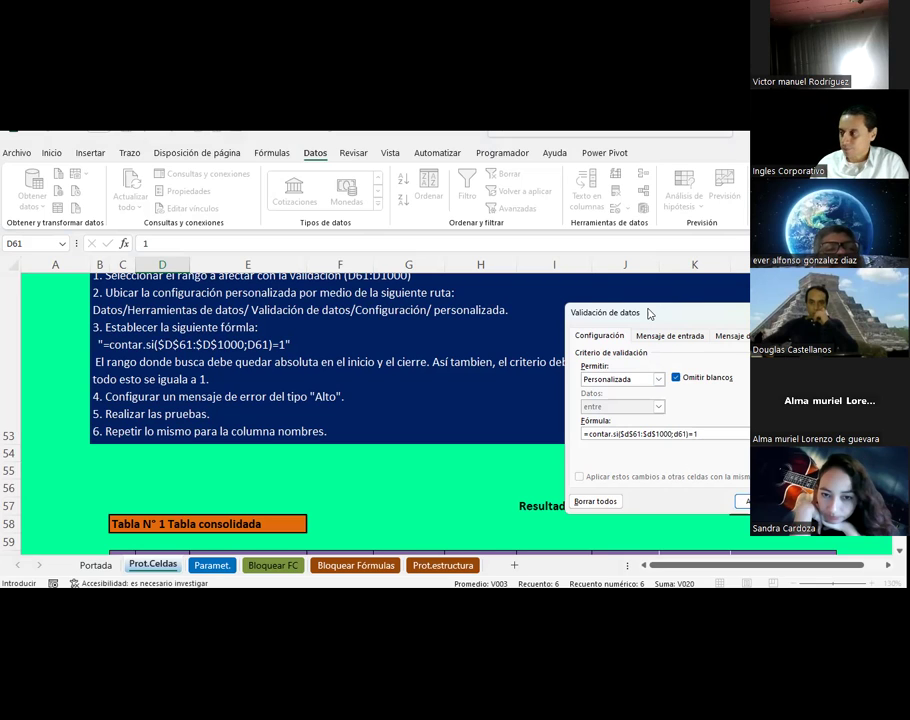
pyautogui.moveTo(648, 313); pyautogui.dragTo(470, 346)
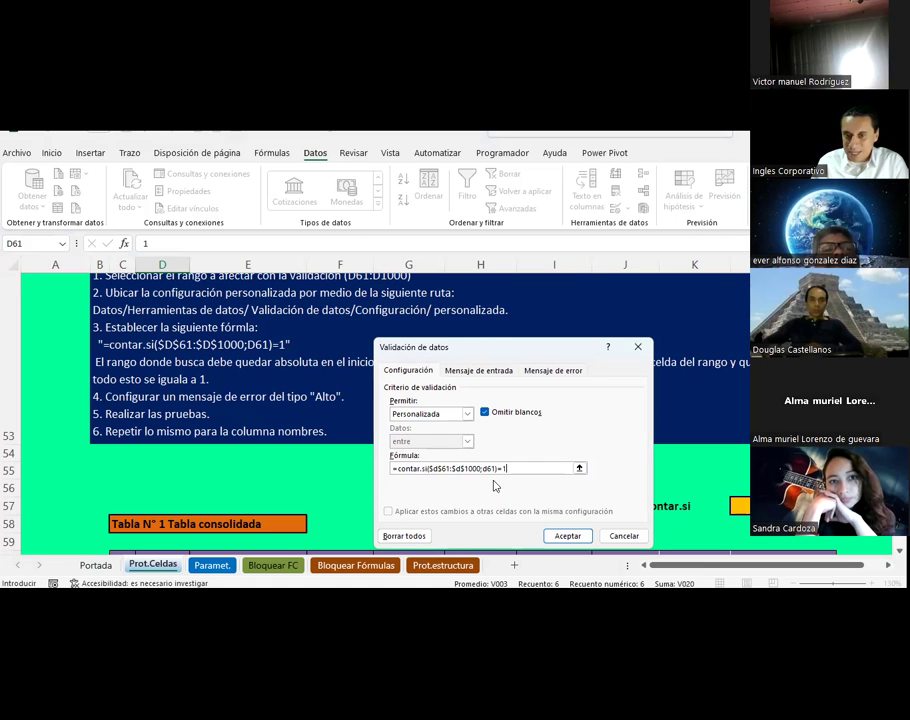
pyautogui.scroll(-1, 252, 421)
pyautogui.scroll(-1, 252, 421)
pyautogui.scroll(-2, 251, 422)
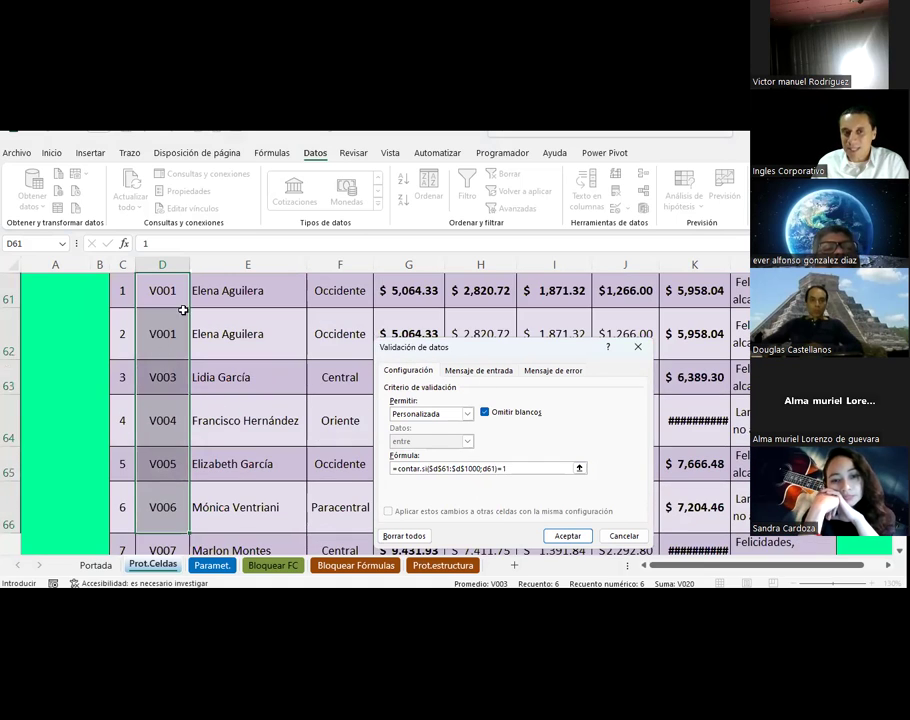
pyautogui.scroll(-1, 160, 474)
pyautogui.scroll(-1, 178, 534)
pyautogui.scroll(-3, 178, 534)
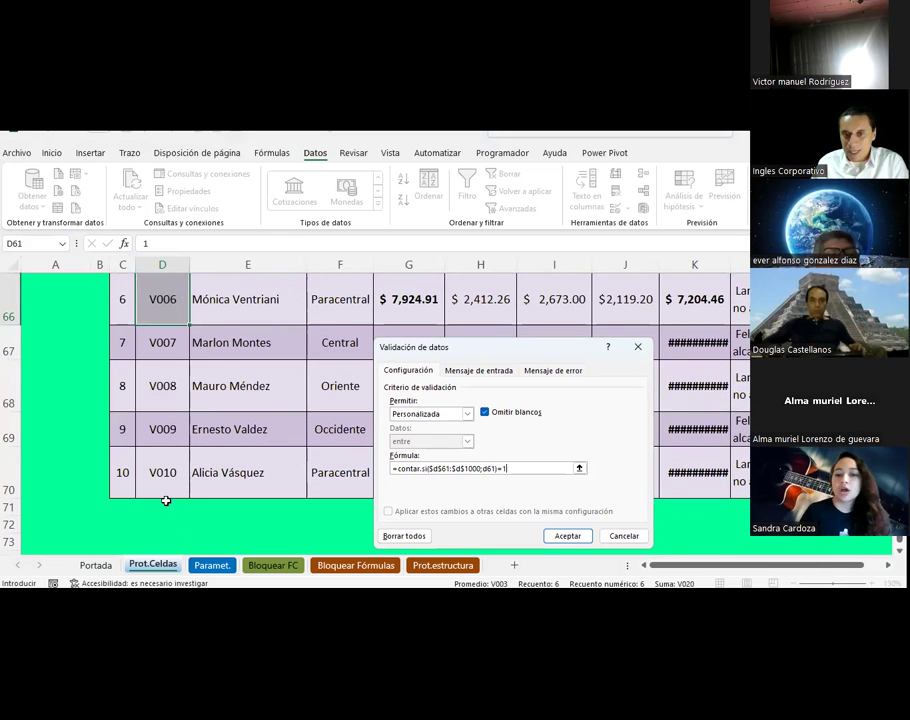
pyautogui.scroll(3, 160, 470)
pyautogui.scroll(4, 155, 415)
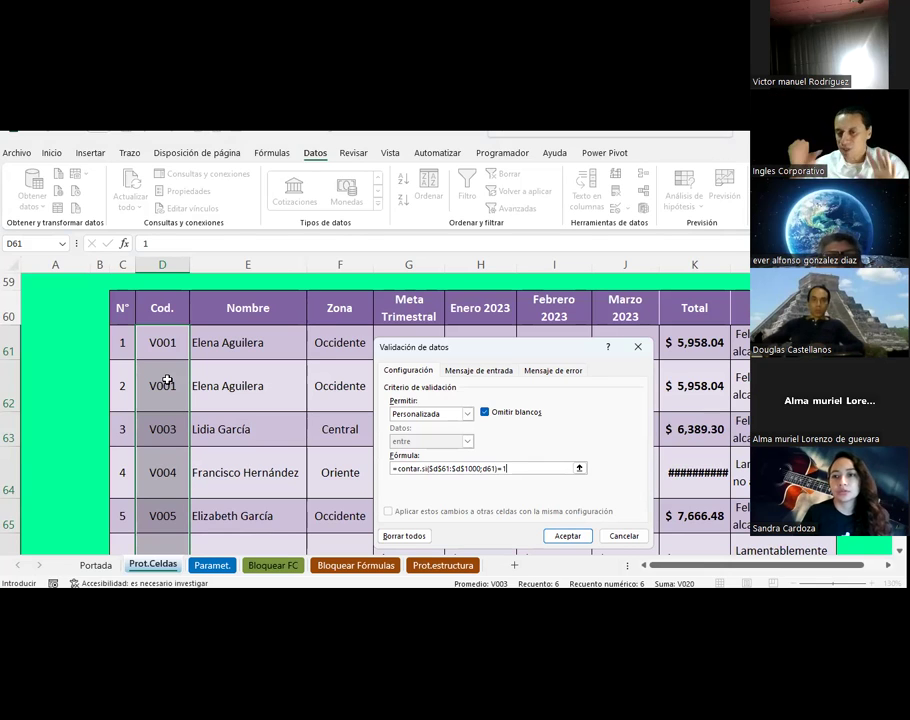
pyautogui.scroll(1, 167, 380)
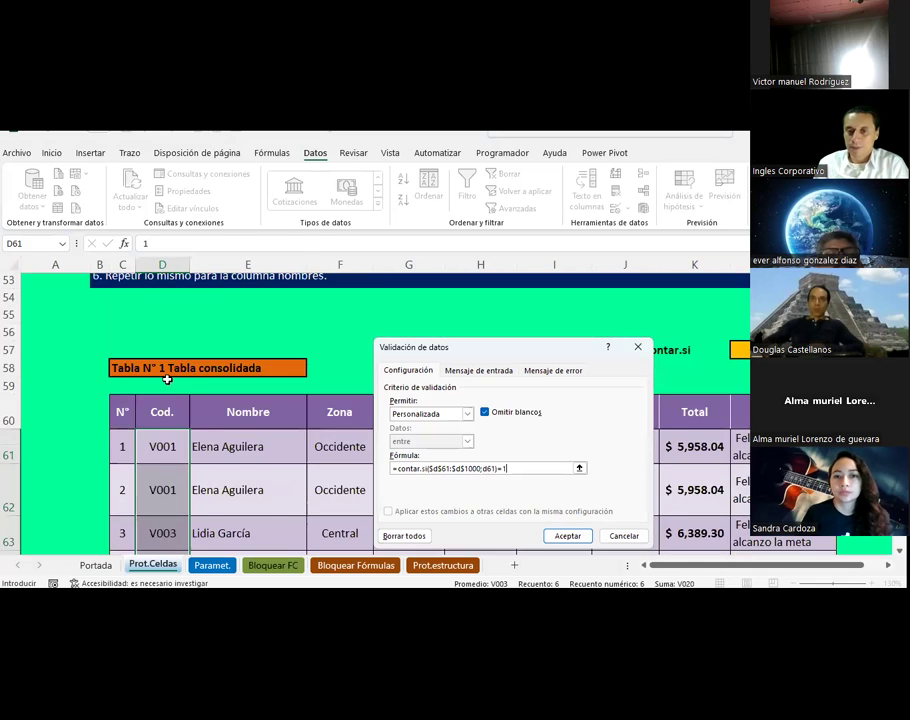
pyautogui.scroll(1, 167, 380)
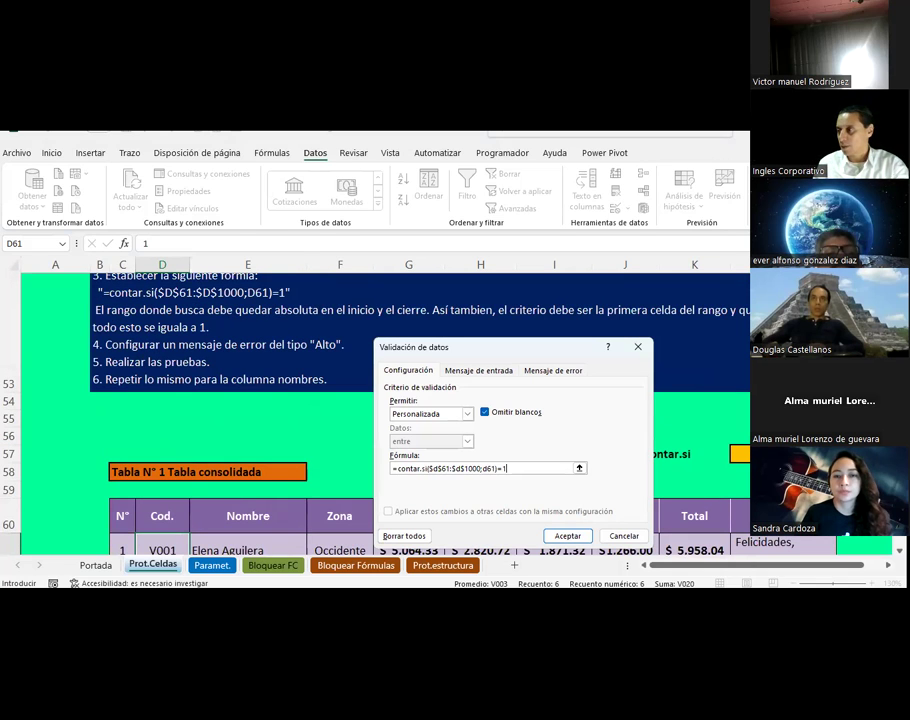
pyautogui.hotkey('alt', 'Tab')
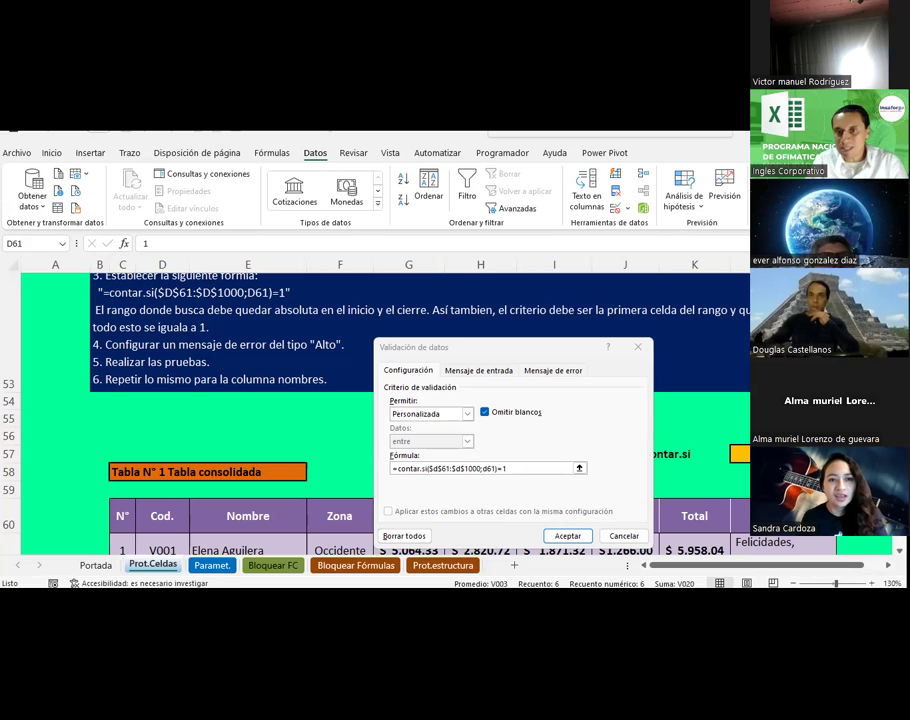
# Give the validation an Alto-style error alert titled Alto with message Valor duplicado.
pyautogui.click(533, 372)
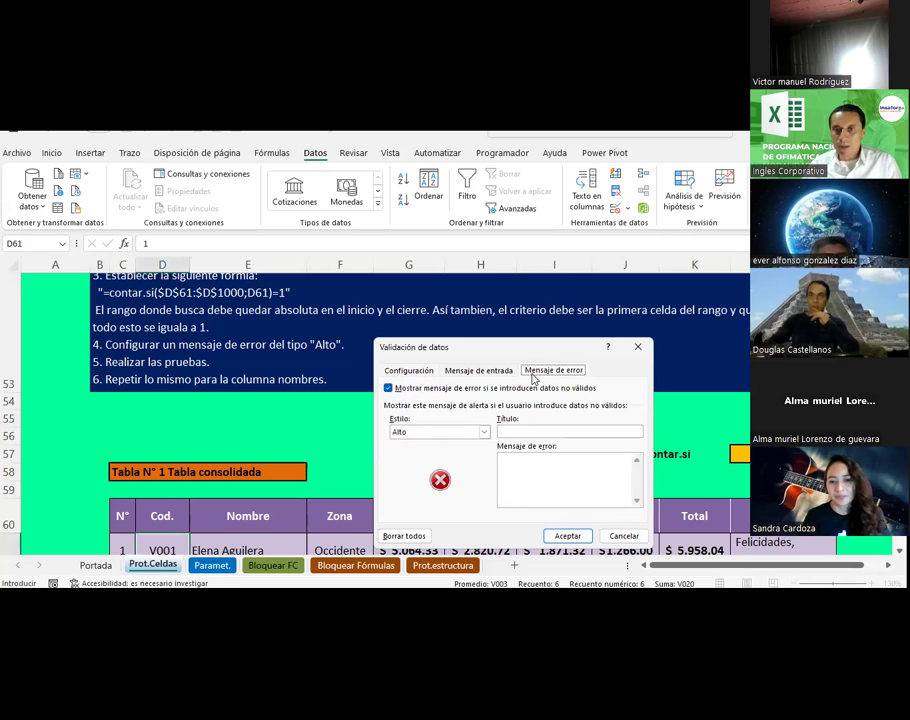
pyautogui.moveTo(446, 352); pyautogui.dragTo(324, 278)
pyautogui.click(397, 355)
pyautogui.write('Valor dupli')
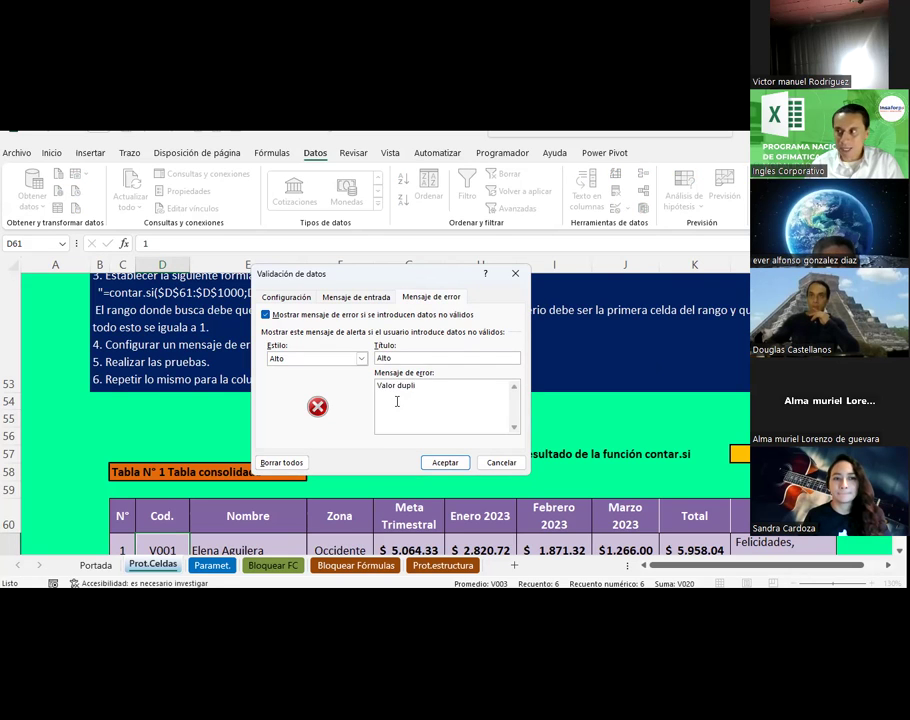
pyautogui.write('cado')
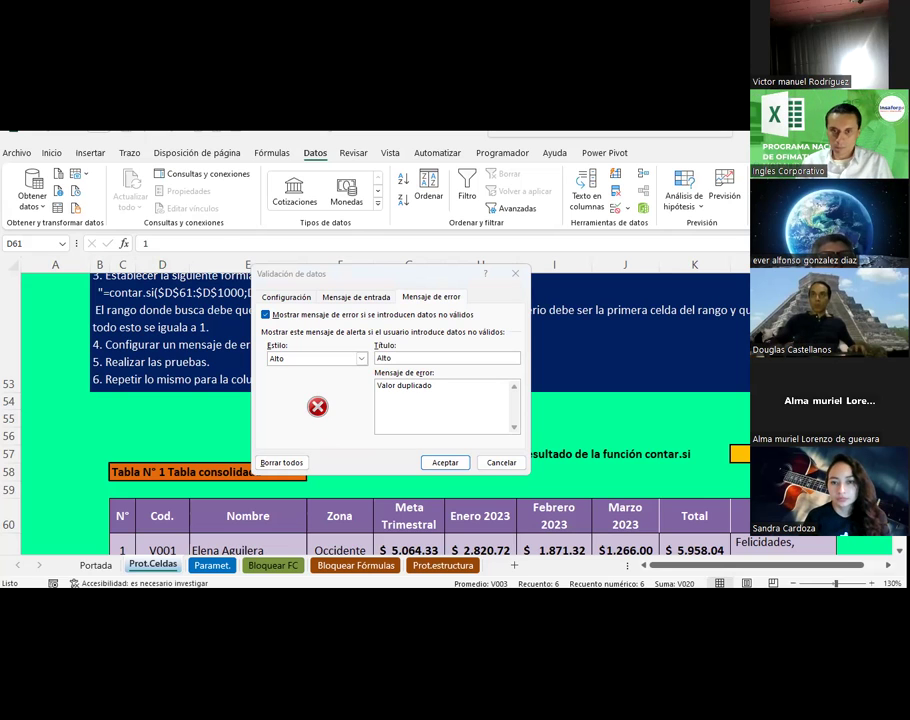
# Apply the error alert and test a duplicate entry in D62, cancelling the rejection.
pyautogui.click(444, 463)
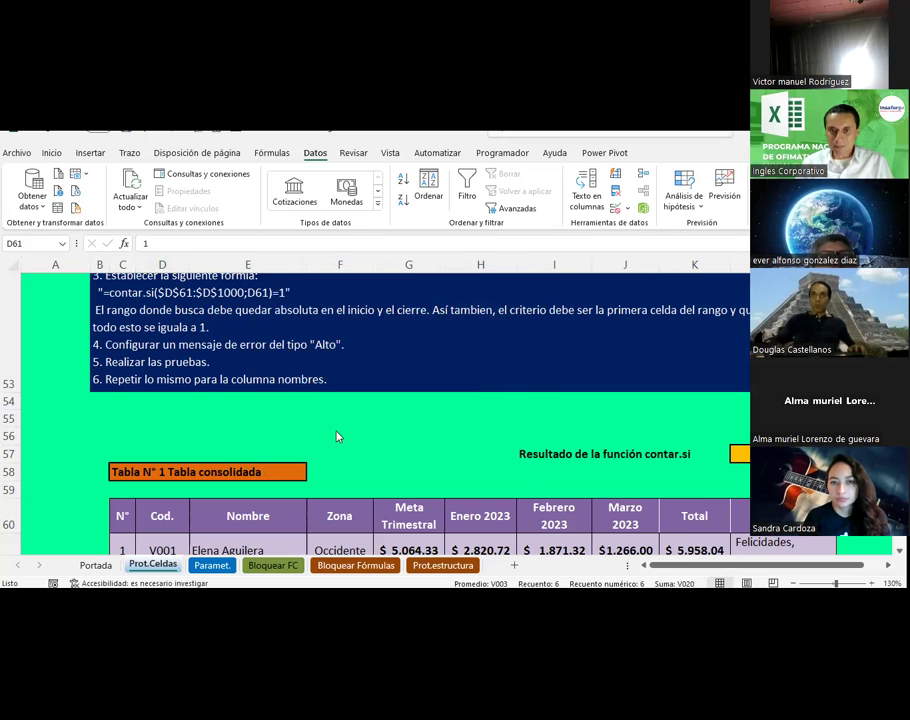
pyautogui.scroll(-1, 279, 410)
pyautogui.scroll(-1, 279, 410)
pyautogui.click(160, 438)
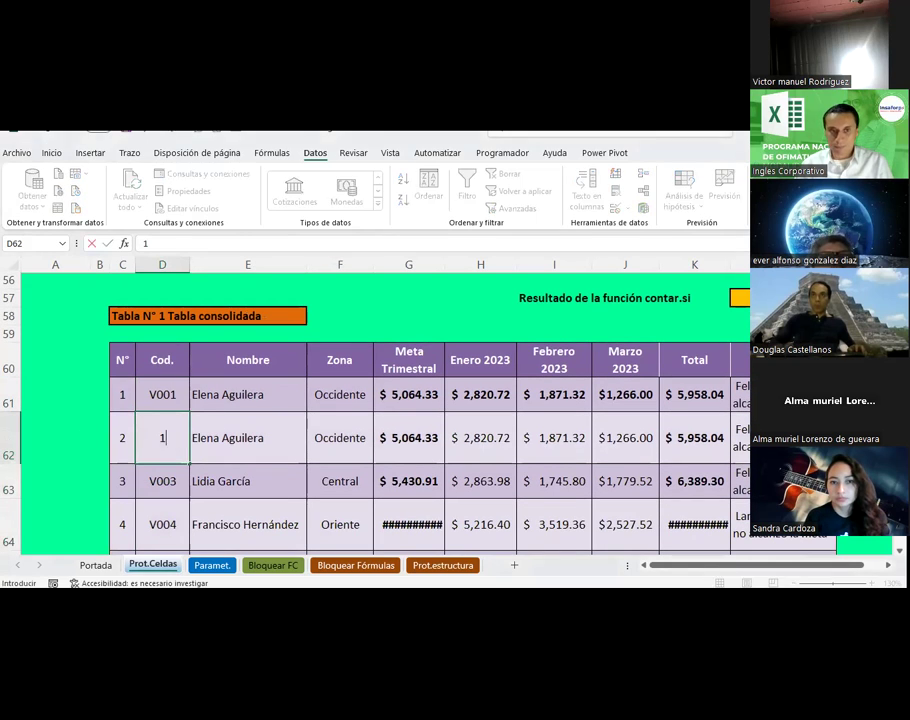
pyautogui.press('Return')
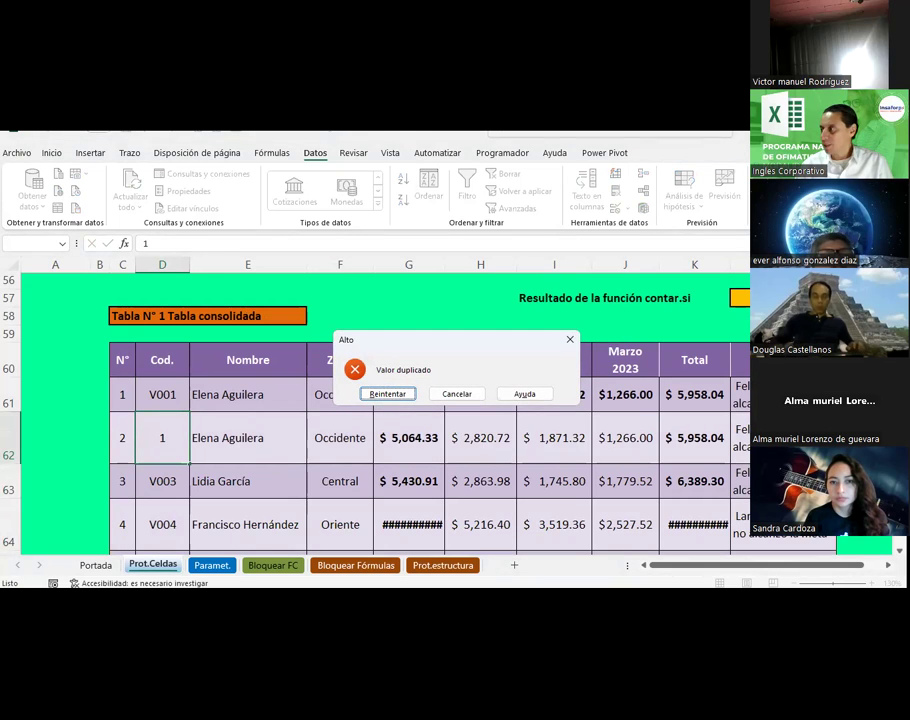
pyautogui.press('Tab')
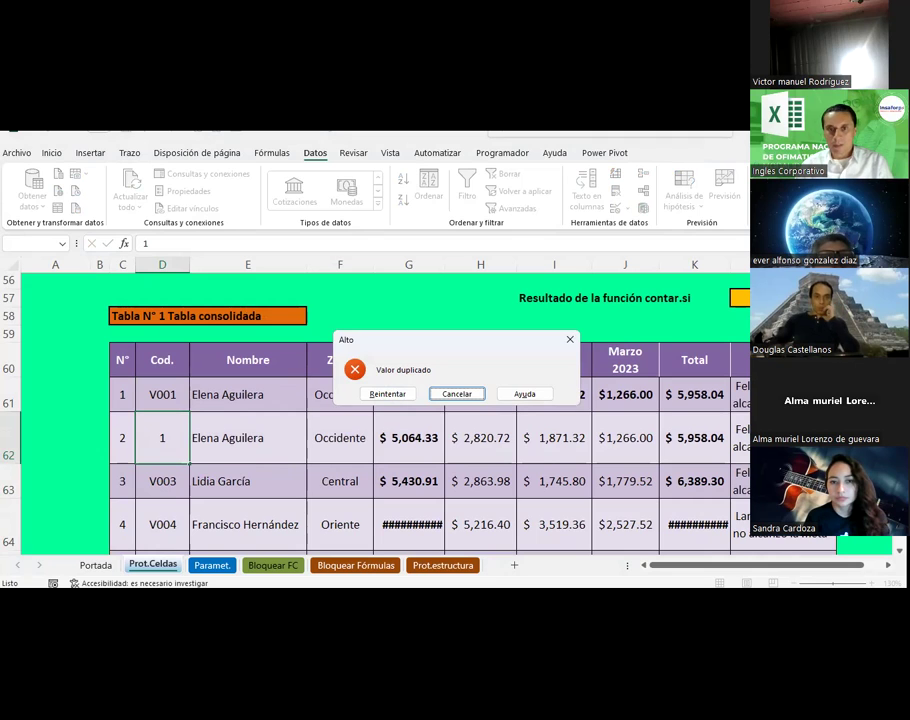
pyautogui.press('Return')
# Enter 2 in D63 and cancel the Valor duplicado rejection.
pyautogui.write('2')
pyautogui.press('Return')
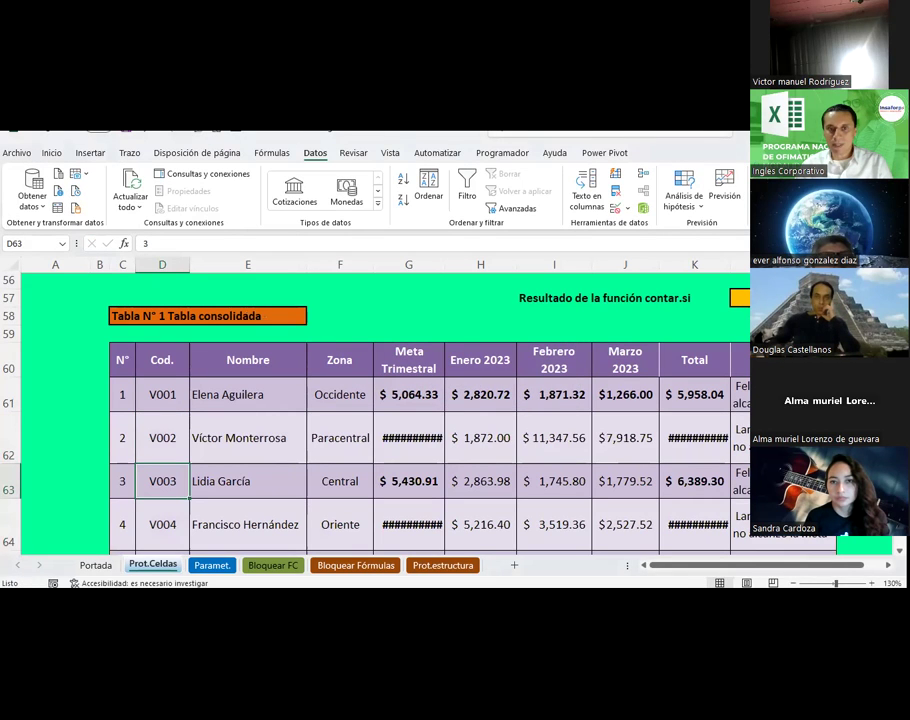
pyautogui.write('2')
pyautogui.press('Return')
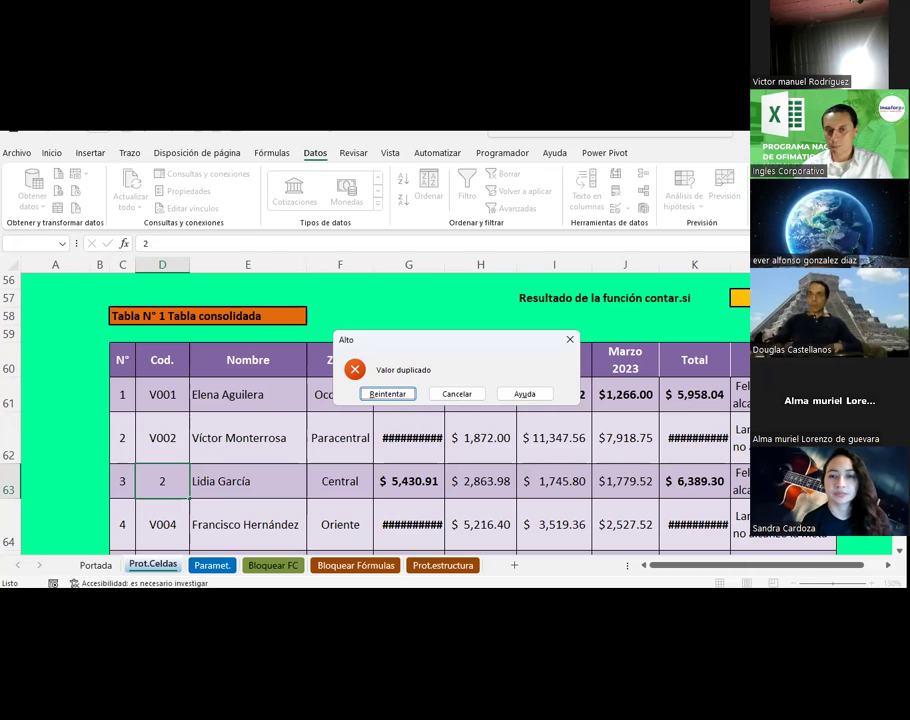
pyautogui.click(456, 394)
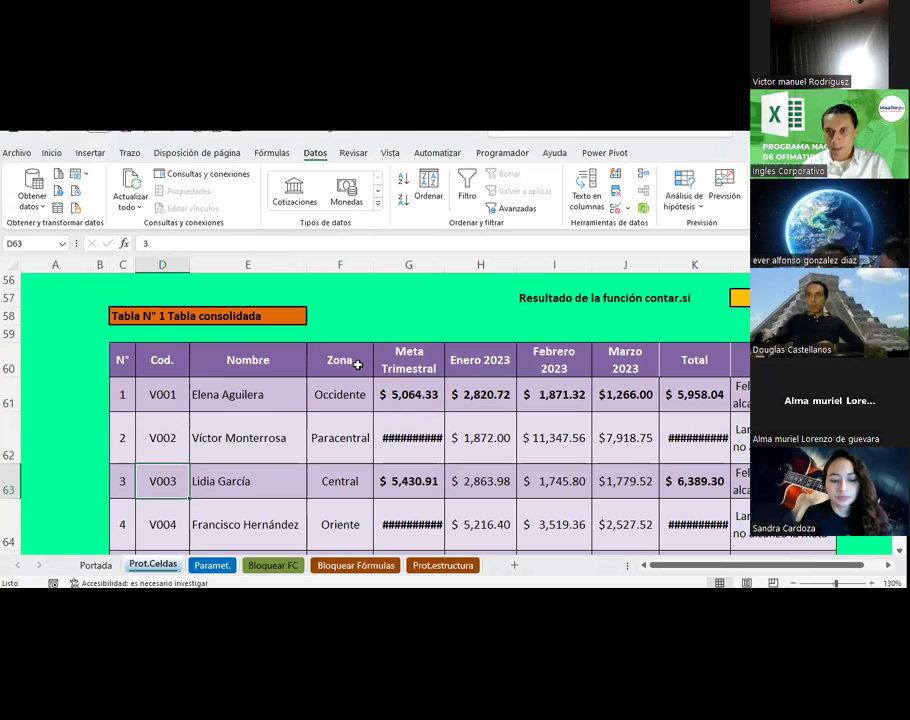
# Scroll up to row 52 to show the blue contar.si instructions banner.
pyautogui.scroll(1, 357, 365)
pyautogui.scroll(1, 357, 365)
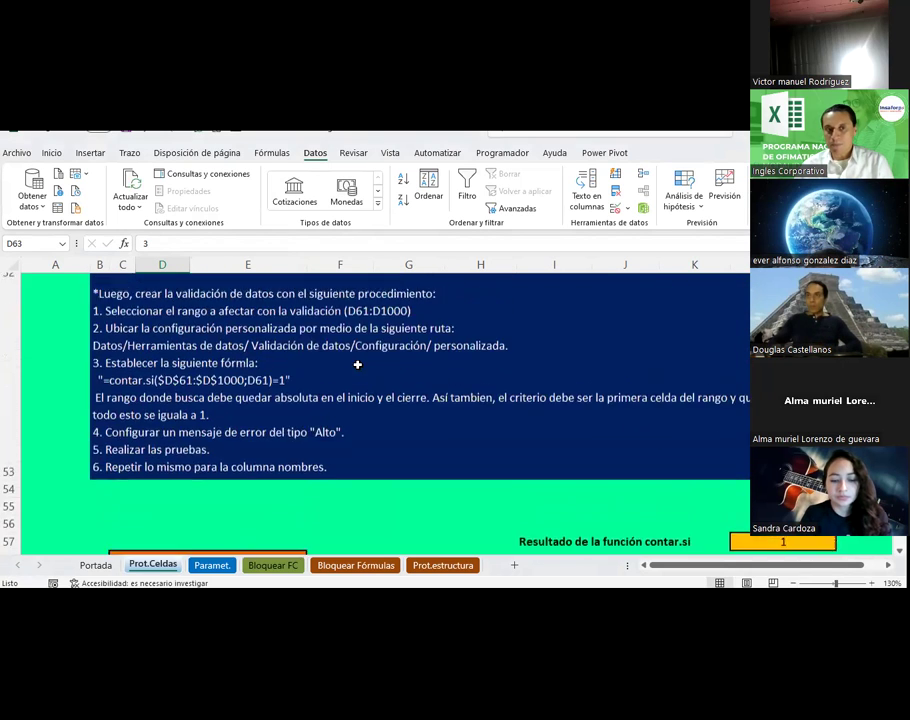
pyautogui.scroll(-1, 190, 414)
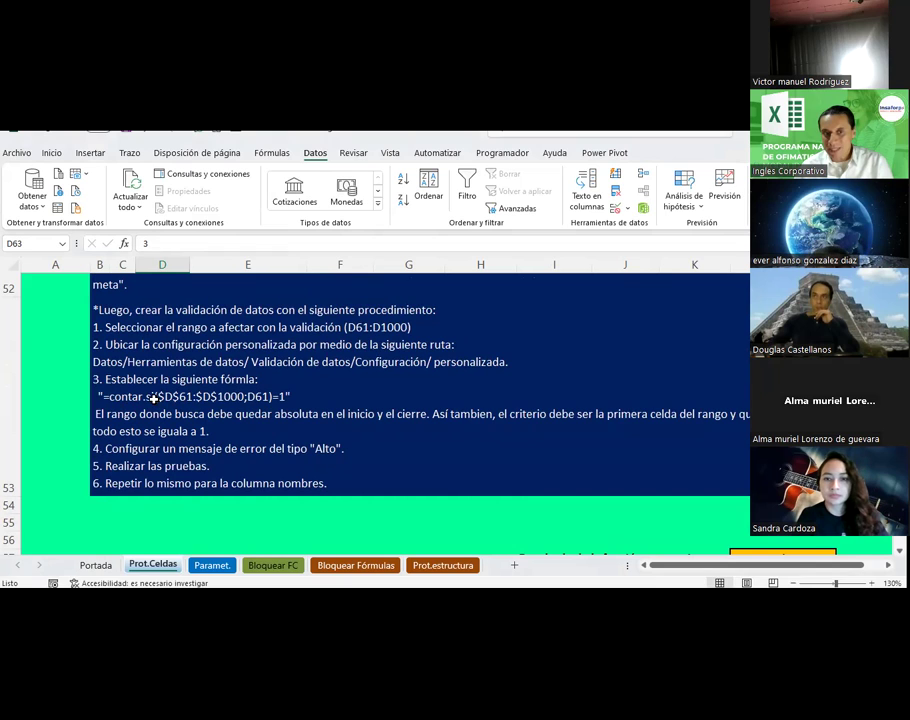
# Change the validation formula's D63 to D61, giving =CONTAR.SI($D$61:$D$1000;D61)=1, and confirm.
pyautogui.click(620, 207)
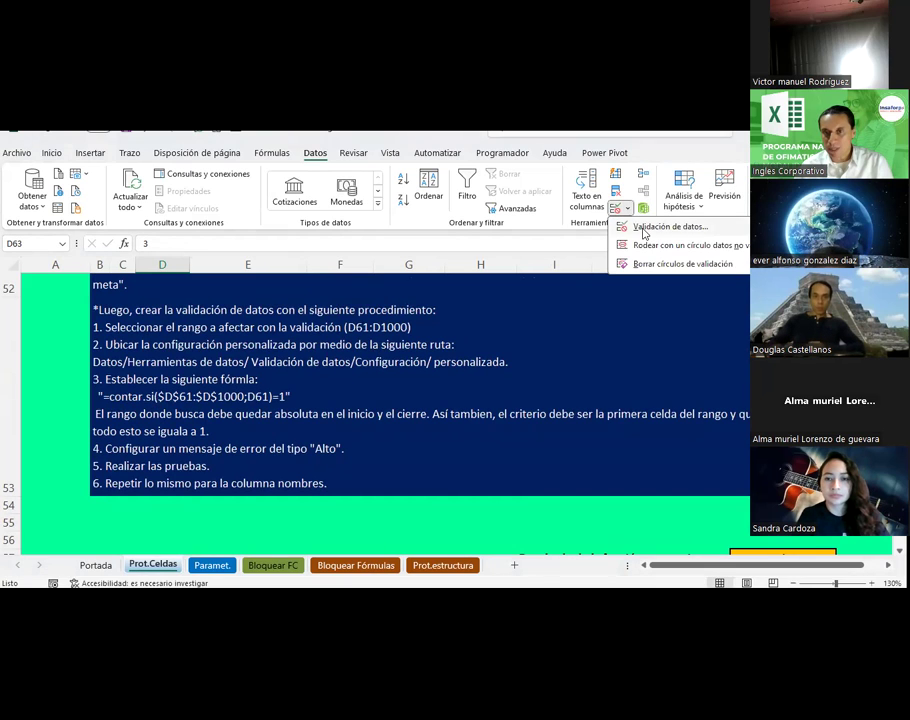
pyautogui.click(665, 224)
pyautogui.click(306, 298)
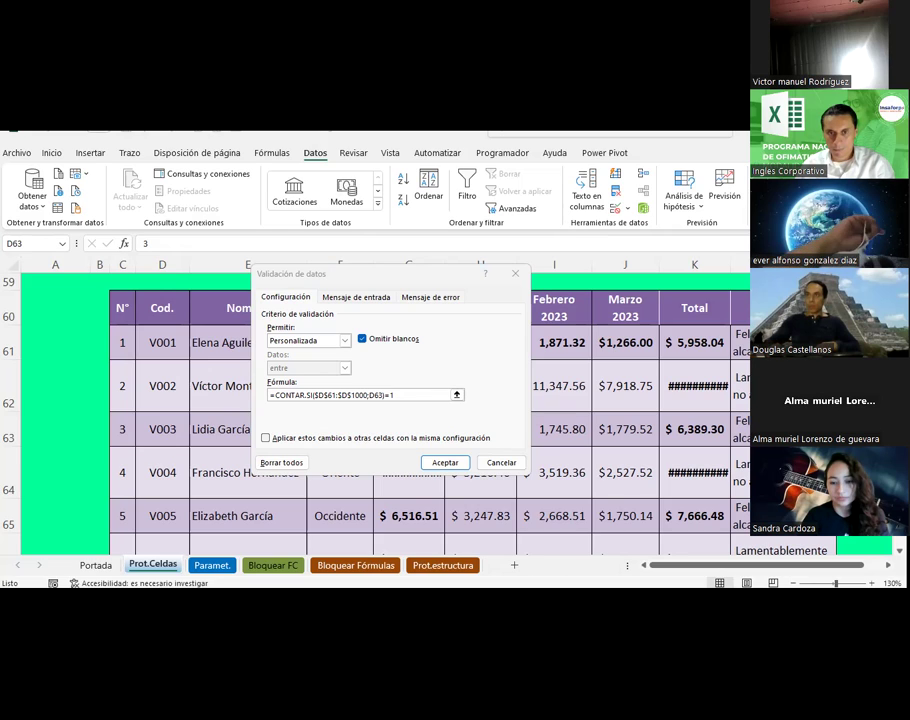
pyautogui.click(378, 396)
pyautogui.press('BackSpace')
pyautogui.write('1')
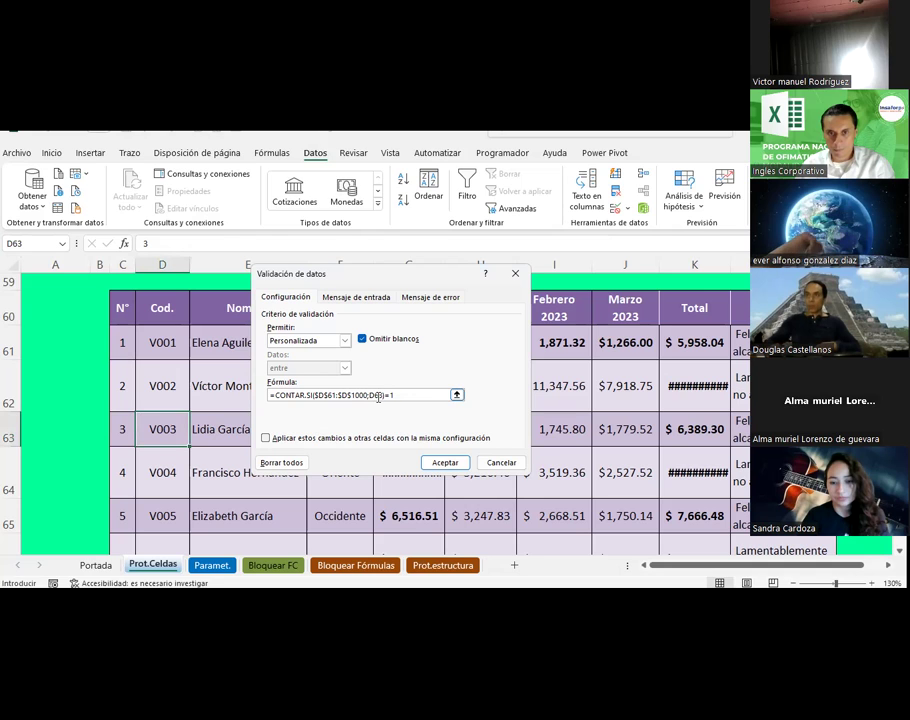
pyautogui.click(430, 464)
# Select the codes from D61 down and open Validación de datos, clearing the mixed existing settings.
pyautogui.click(163, 342)
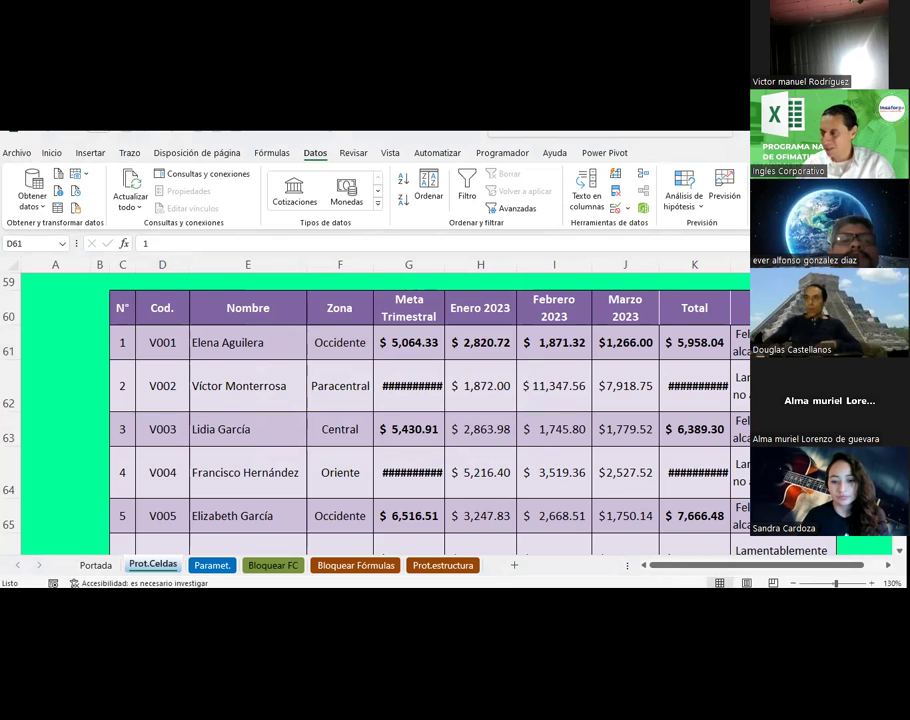
pyautogui.moveTo(158, 342)
pyautogui.mouseDown()
pyautogui.moveTo(145, 583)
pyautogui.moveTo(155, 526)
pyautogui.mouseUp()
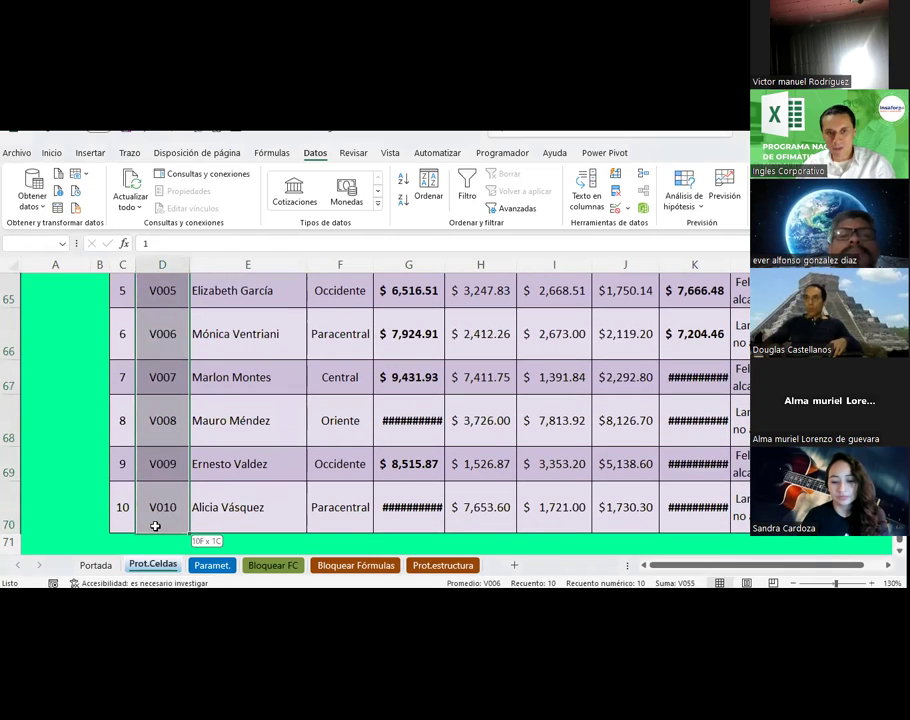
pyautogui.moveTo(184, 471); pyautogui.dragTo(186, 468)
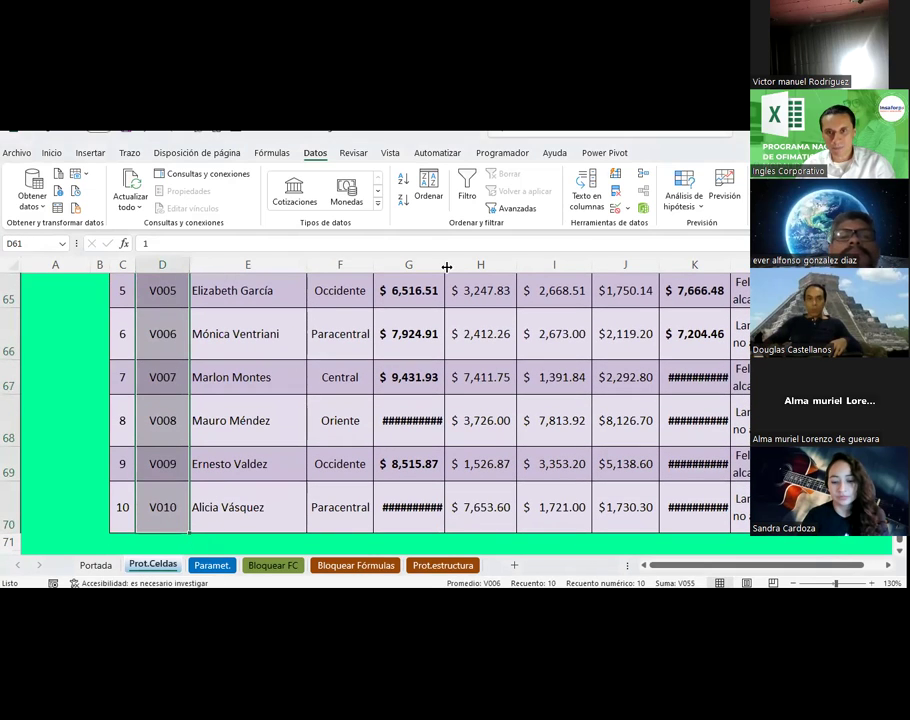
pyautogui.click(628, 210)
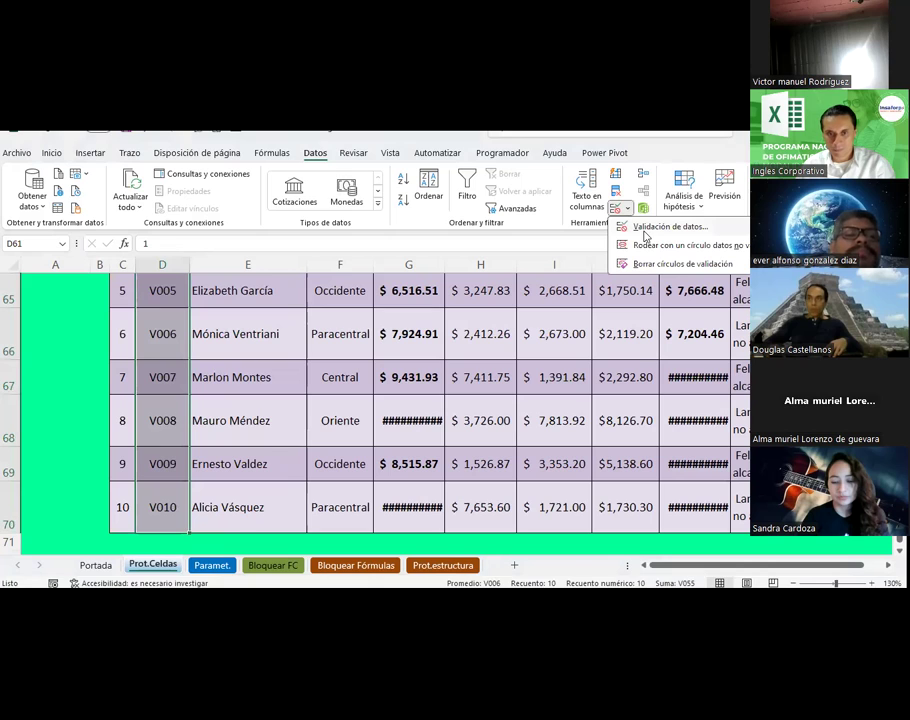
pyautogui.press('v')
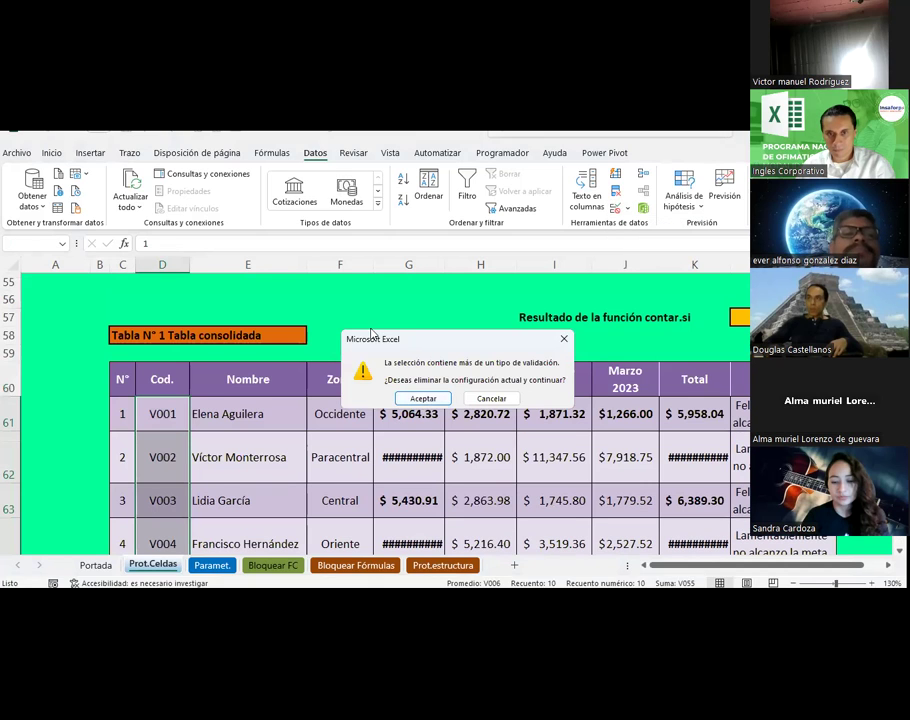
pyautogui.moveTo(380, 338); pyautogui.dragTo(145, 289)
pyautogui.click(192, 348)
# Choose Personalizada and enter =CONTAR.SI($D$61:$D$1000;D61)=1 as the formula.
pyautogui.click(310, 341)
pyautogui.click(296, 405)
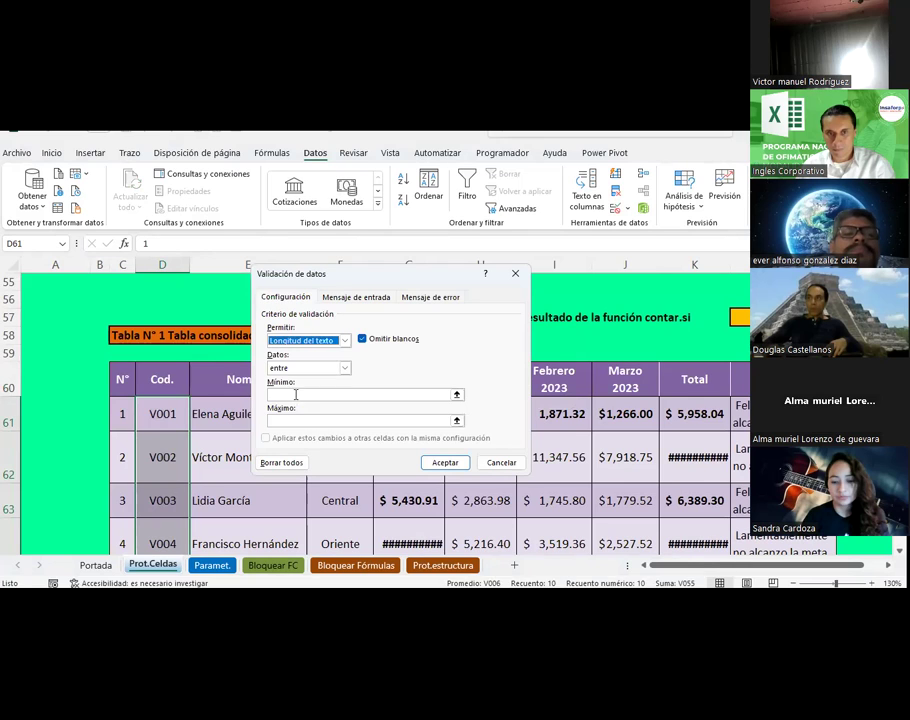
pyautogui.click(344, 341)
pyautogui.click(291, 414)
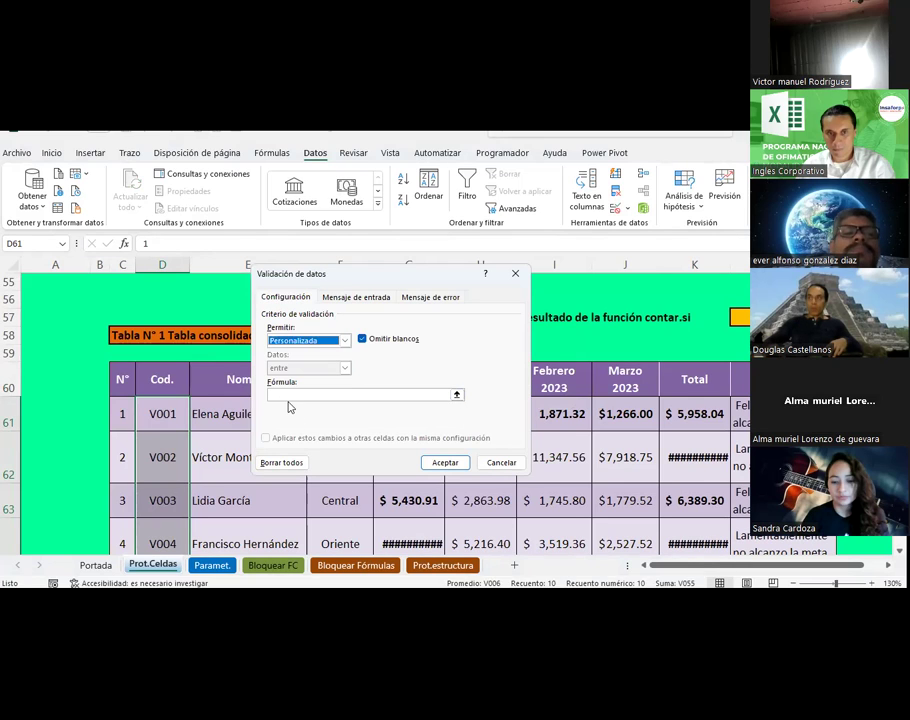
pyautogui.click(289, 396)
pyautogui.write('=')
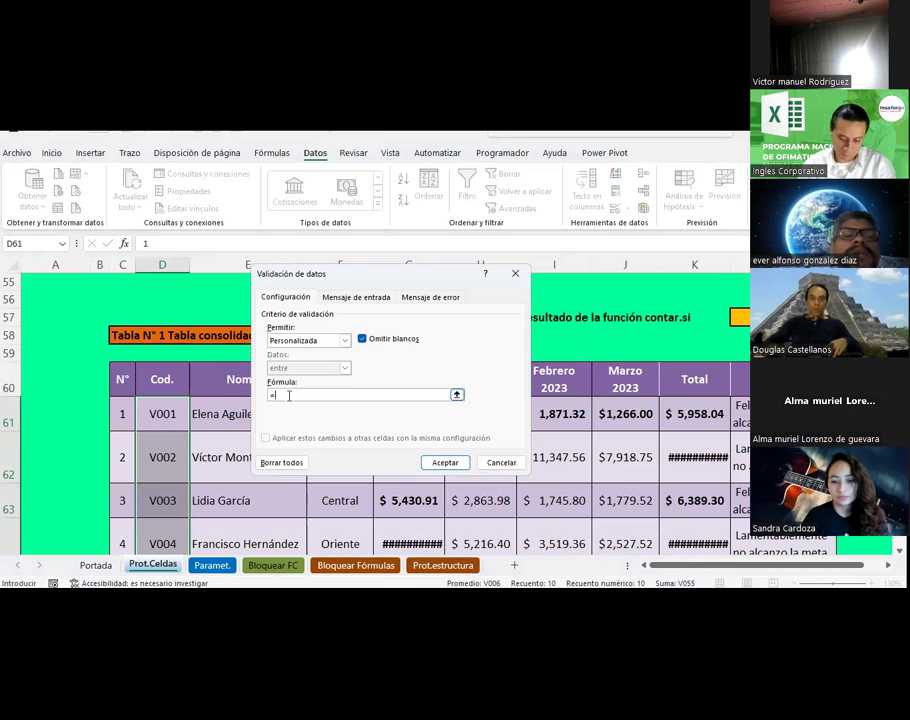
pyautogui.write('contar')
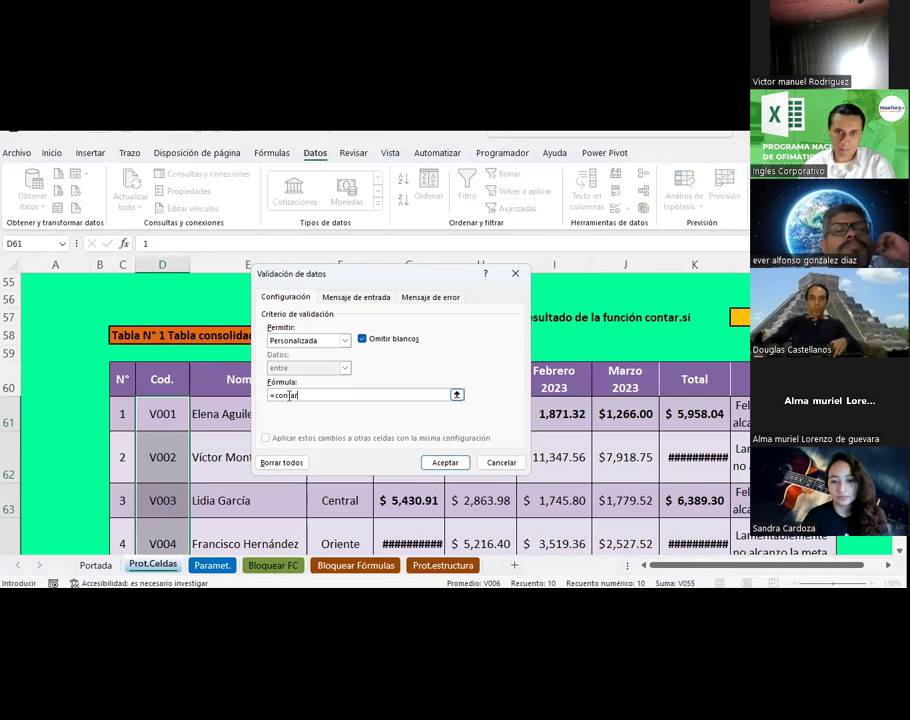
pyautogui.write('.si')
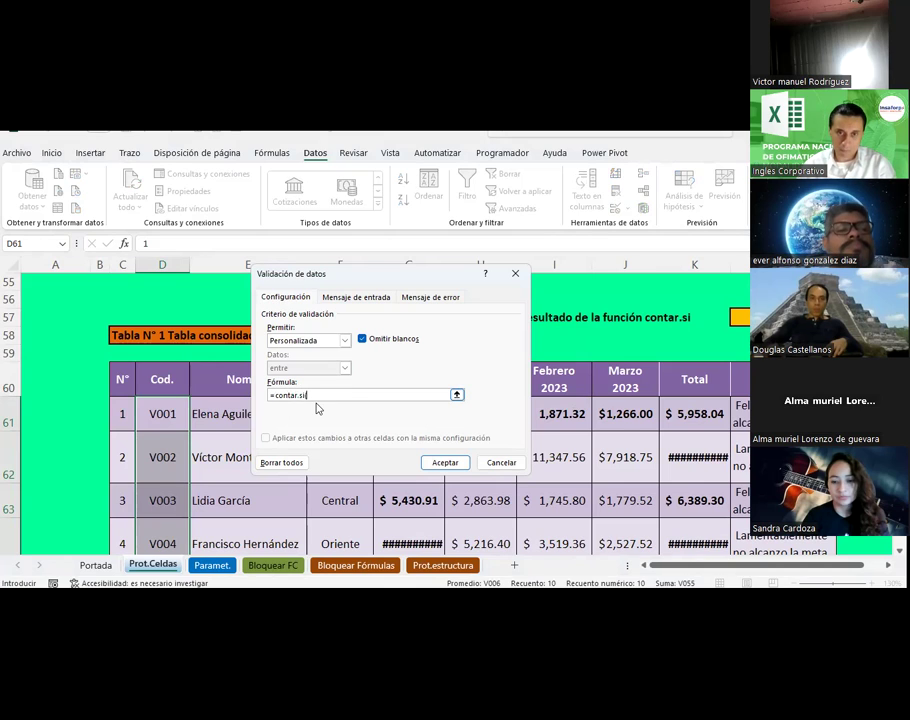
pyautogui.write('($')
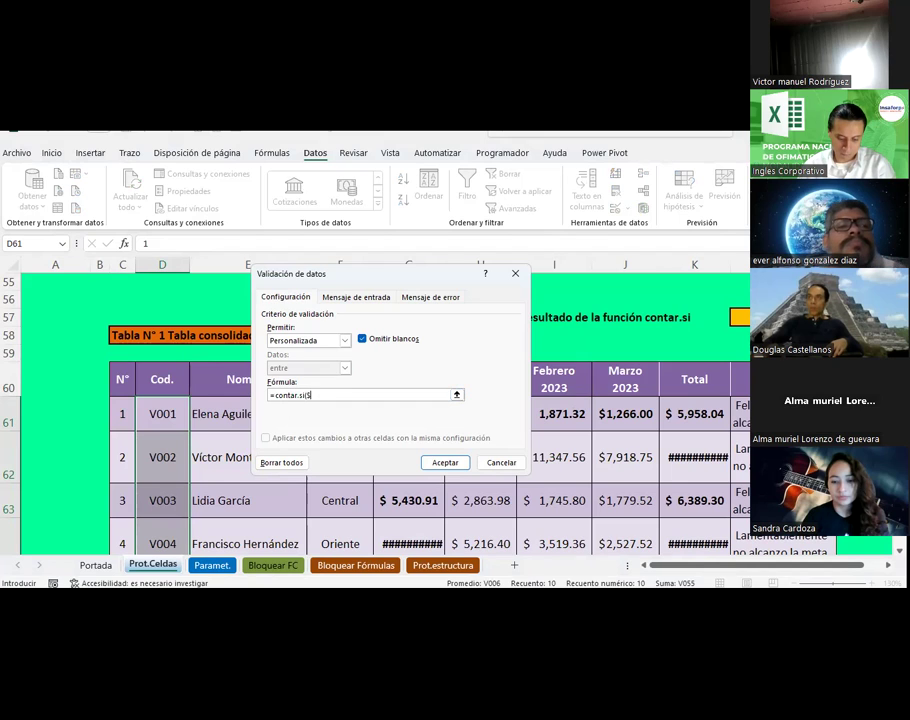
pyautogui.write('d$')
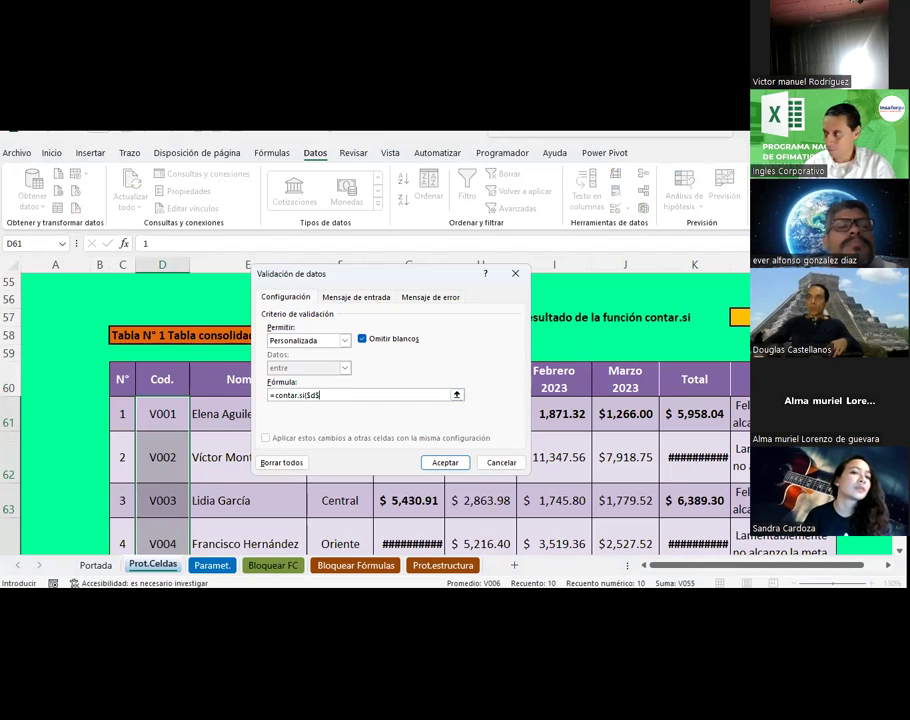
pyautogui.write('61;$')
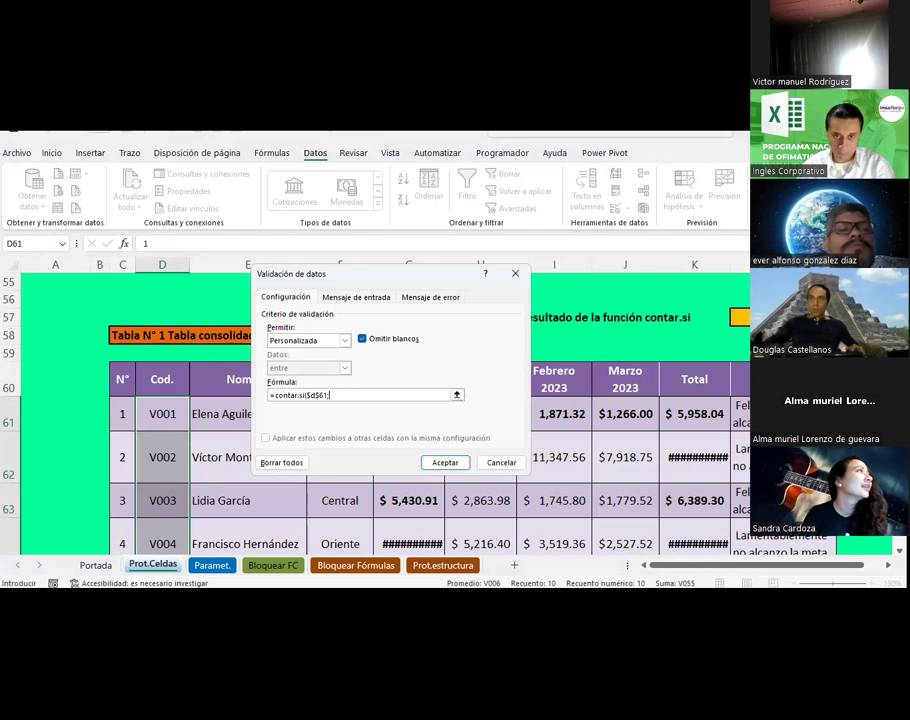
pyautogui.write('d')
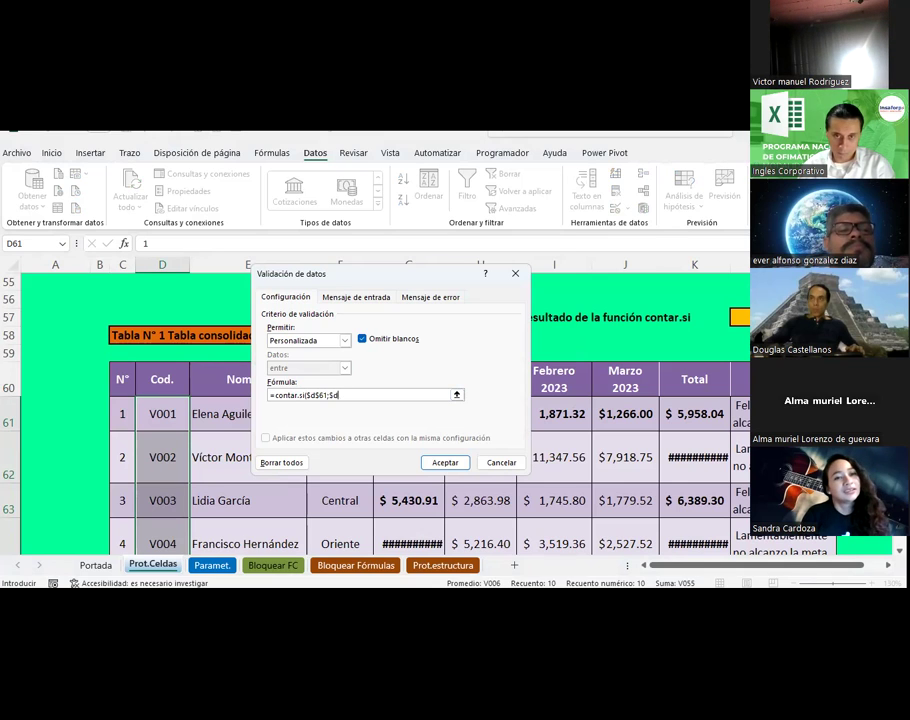
pyautogui.write('$10000')
pyautogui.press('BackSpace')
pyautogui.write(';')
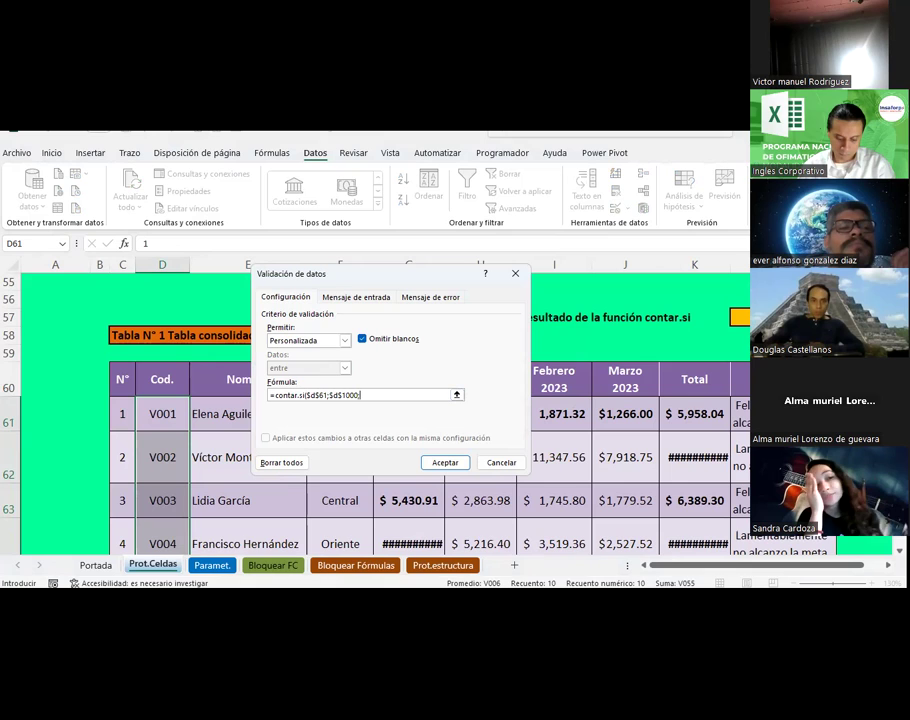
pyautogui.write('d61)=')
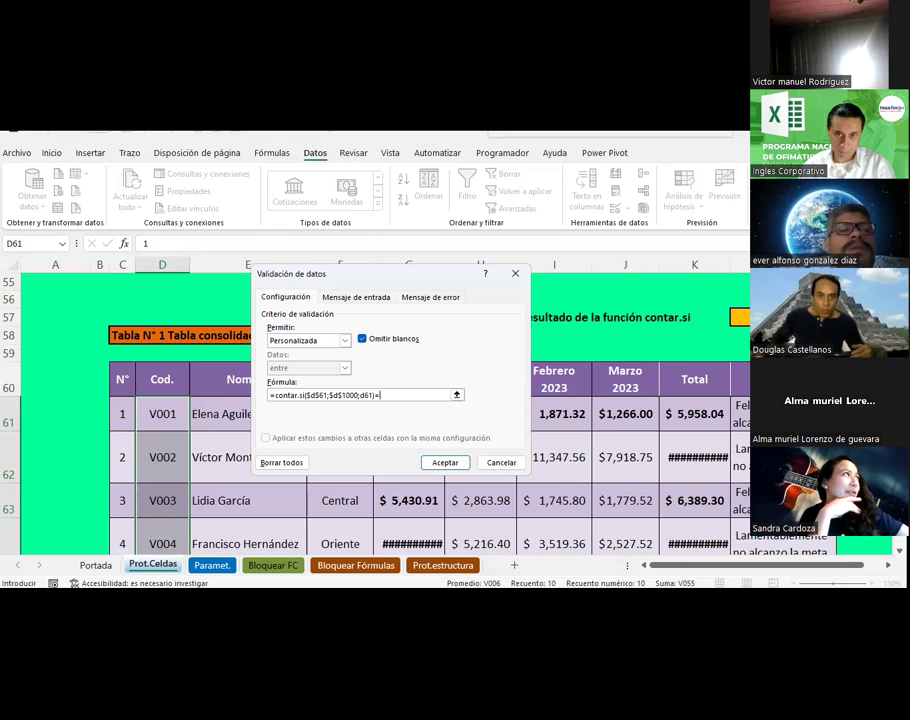
pyautogui.write('1')
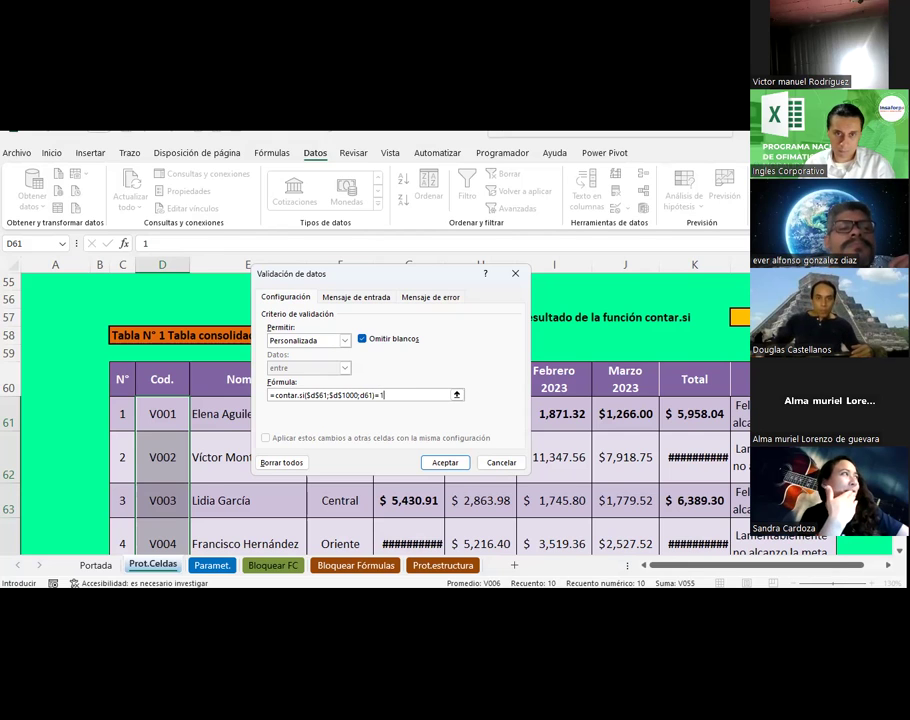
# Apply the rule, dismiss the formula warning, and confirm the no-duplicates validation.
pyautogui.click(444, 462)
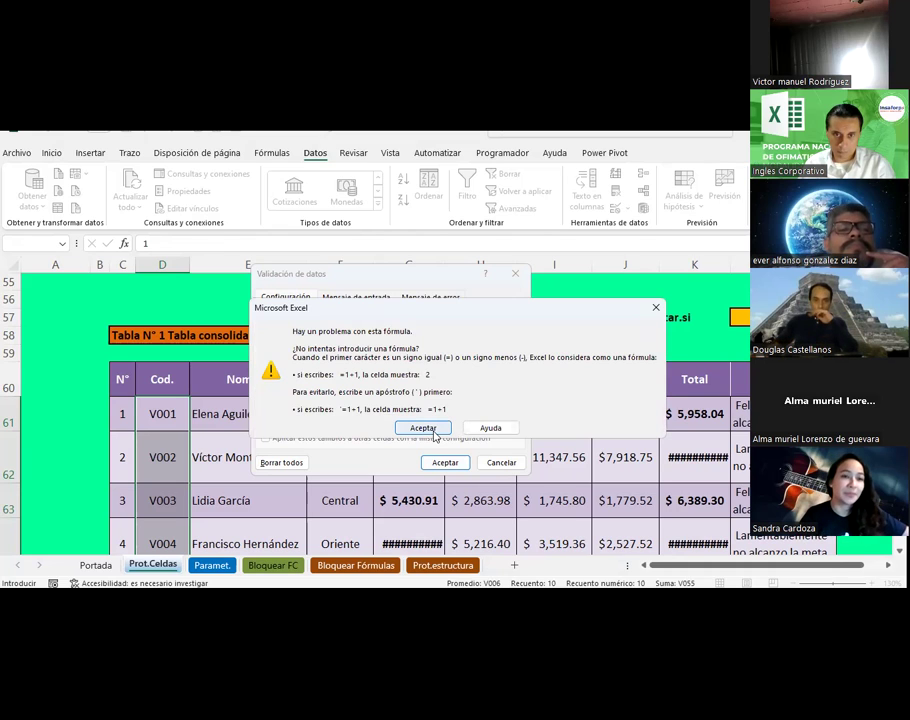
pyautogui.click(434, 432)
pyautogui.click(386, 395)
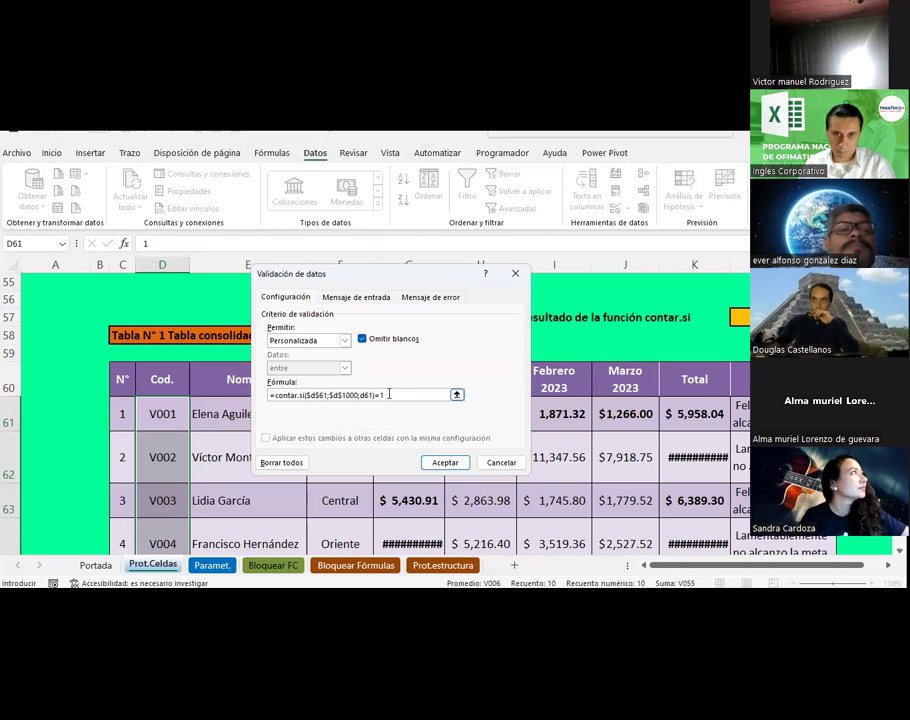
pyautogui.press('Return')
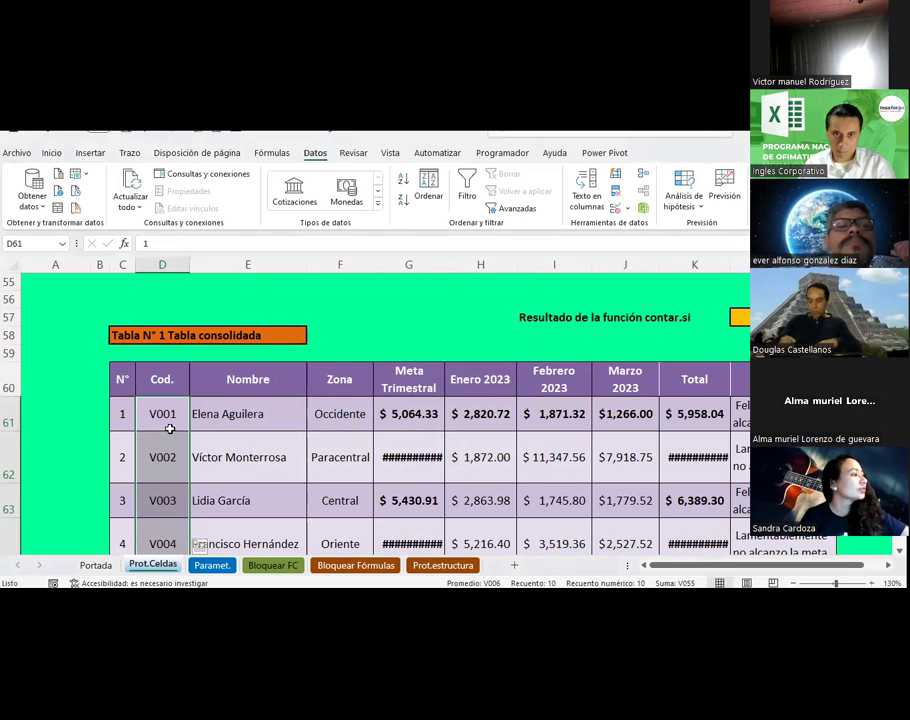
pyautogui.click(626, 208)
pyautogui.click(629, 230)
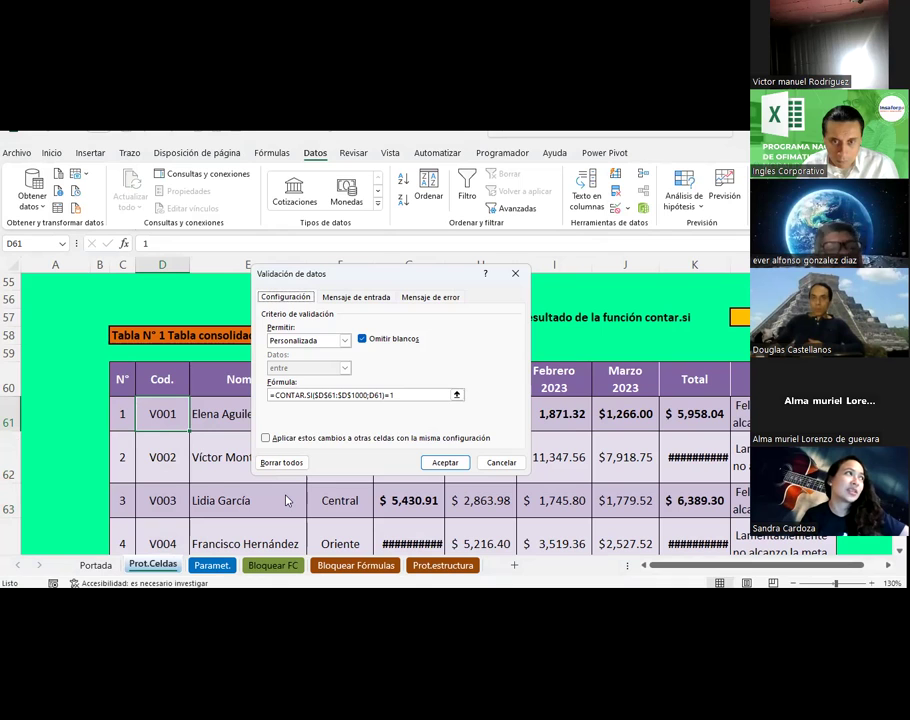
pyautogui.press('Escape')
pyautogui.scroll(3, 234, 471)
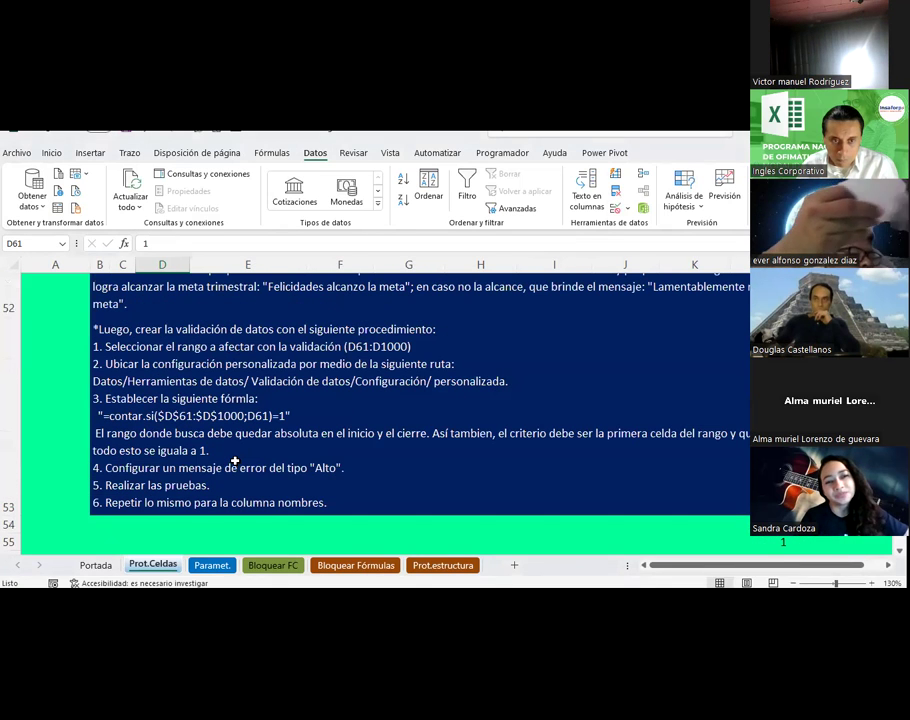
pyautogui.scroll(-1, 234, 461)
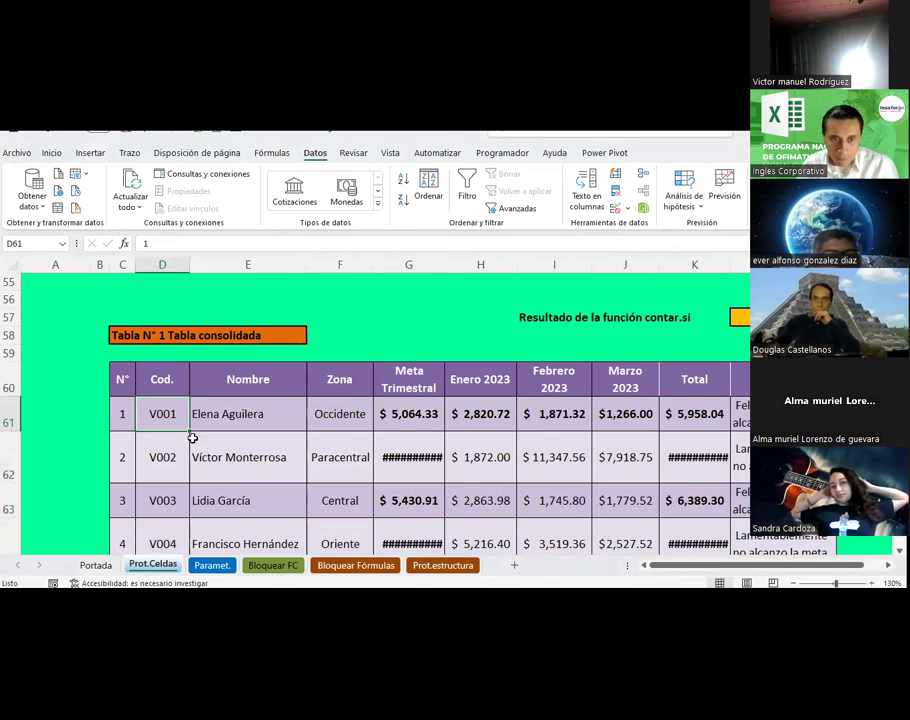
pyautogui.click(173, 445)
pyautogui.click(629, 208)
pyautogui.click(660, 225)
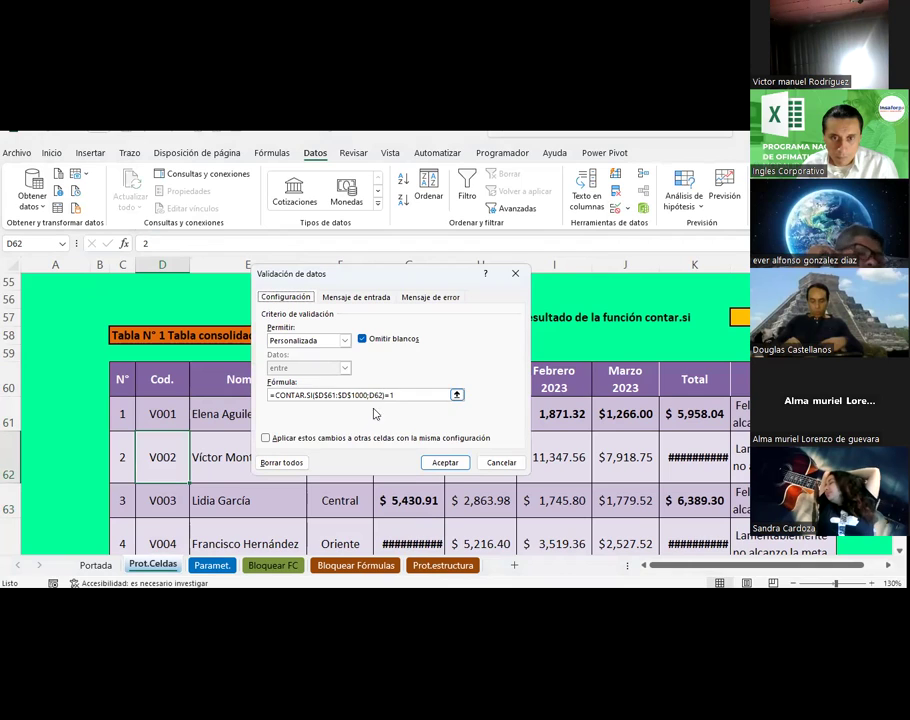
pyautogui.click(445, 462)
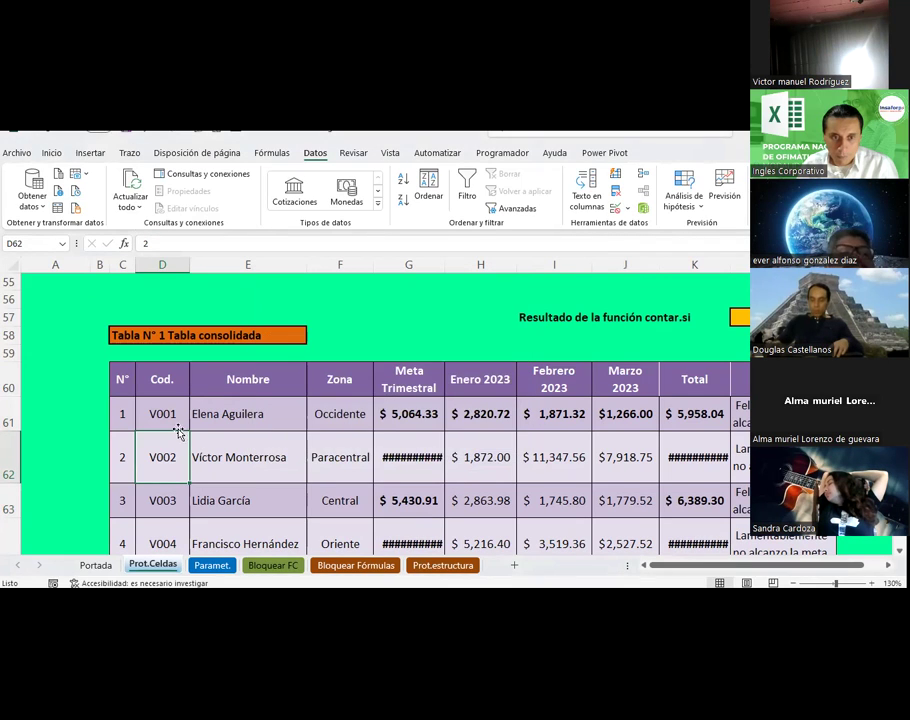
pyautogui.click(183, 416)
pyautogui.click(627, 208)
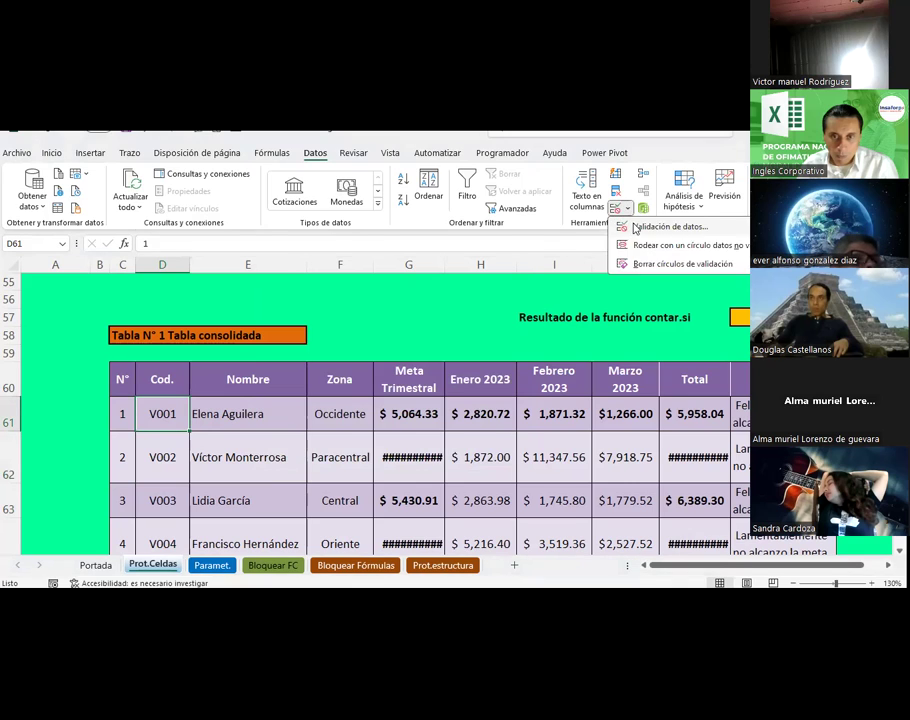
pyautogui.click(660, 170)
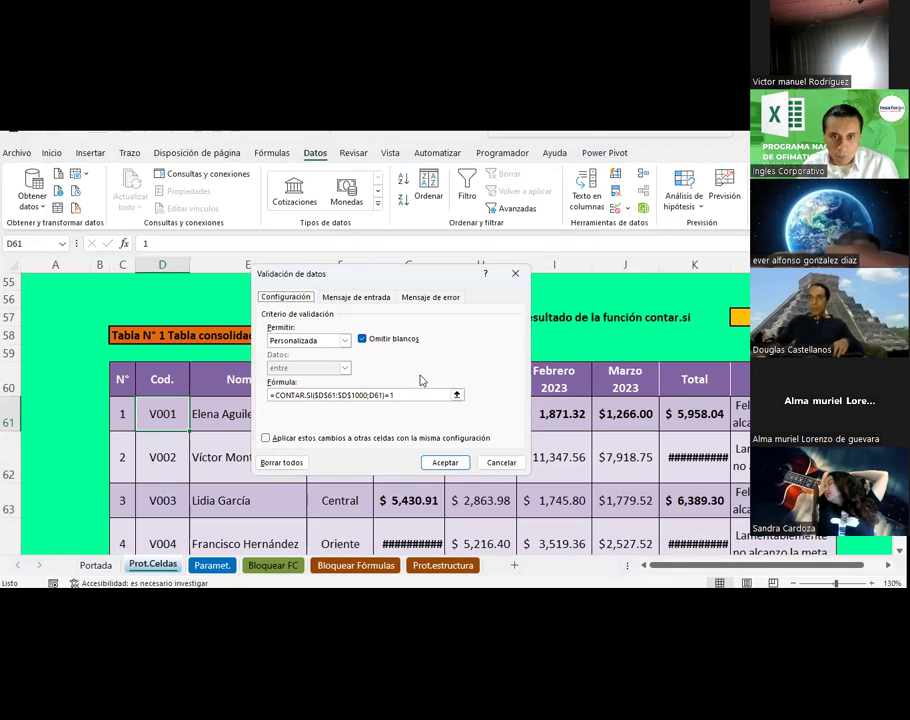
pyautogui.click(495, 462)
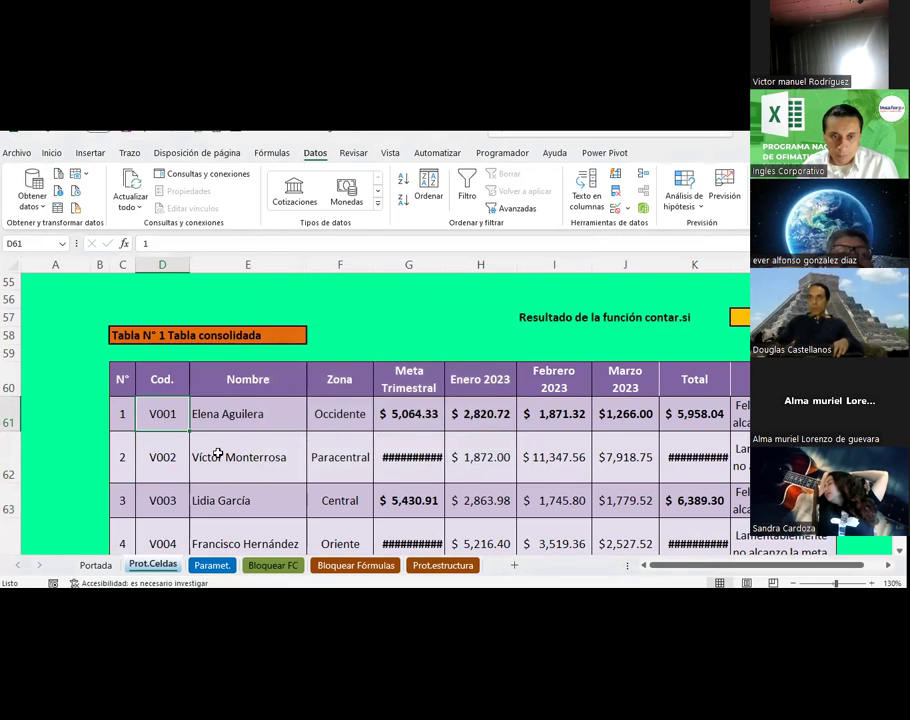
pyautogui.scroll(-2, 161, 336)
# Select the codes D61:D70 and clear all their existing data validation.
pyautogui.moveTo(162, 310); pyautogui.dragTo(157, 566)
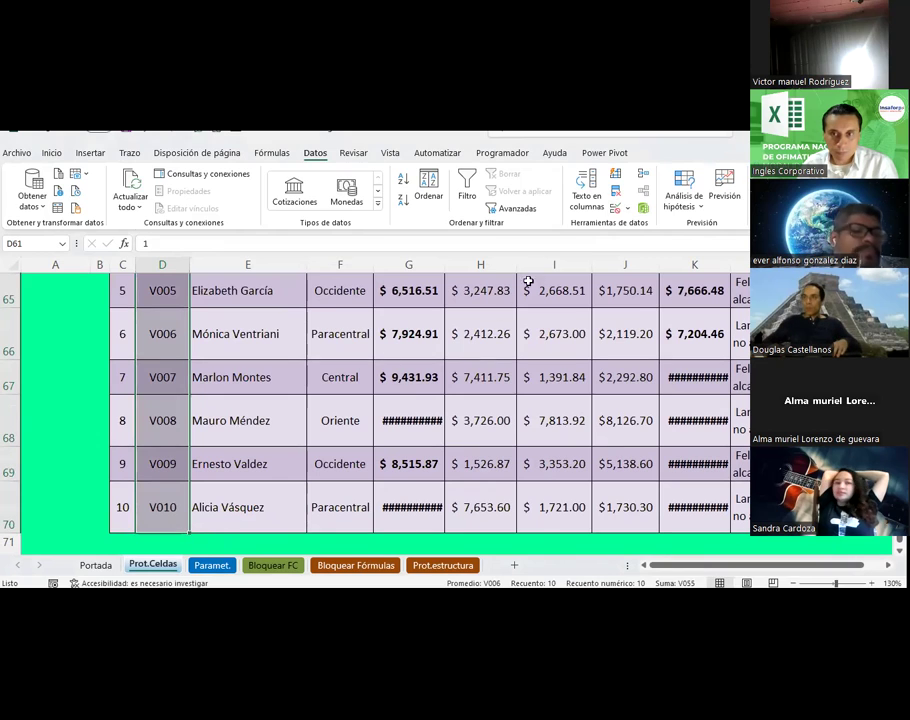
pyautogui.click(629, 208)
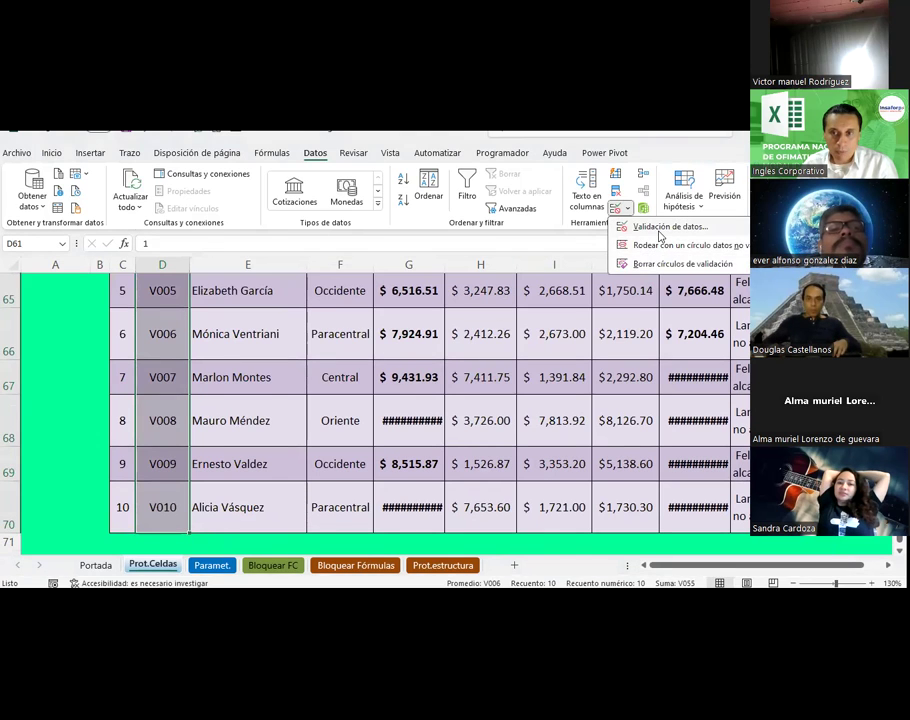
pyautogui.click(660, 232)
pyautogui.click(423, 397)
pyautogui.click(289, 461)
pyautogui.click(450, 462)
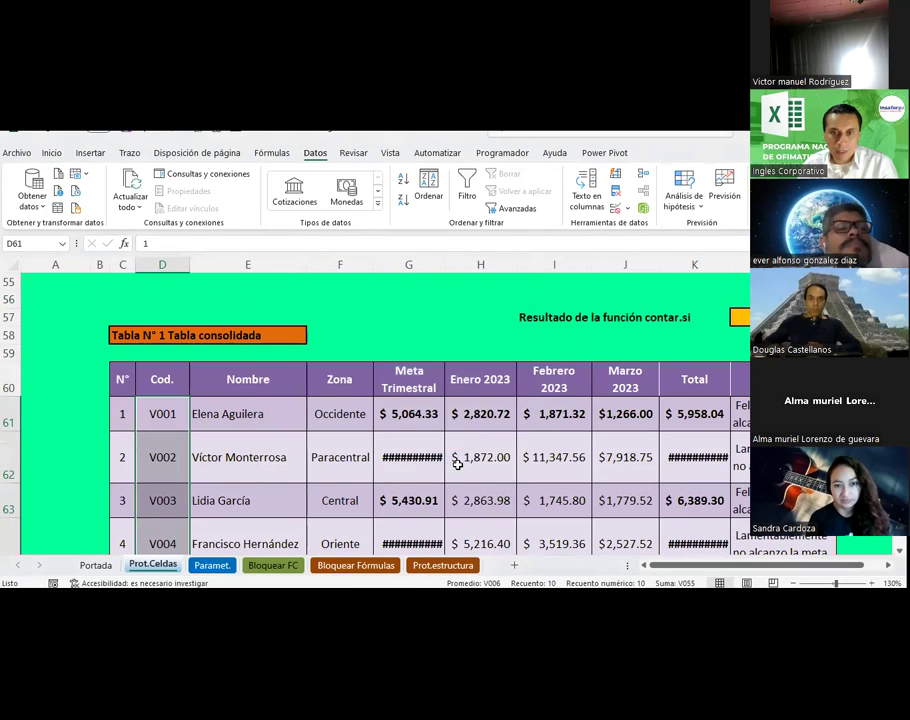
# Add the custom validation rule =CONTAR.SI($D$61:$D$1000;D61)=1 to block duplicate codes.
pyautogui.click(628, 209)
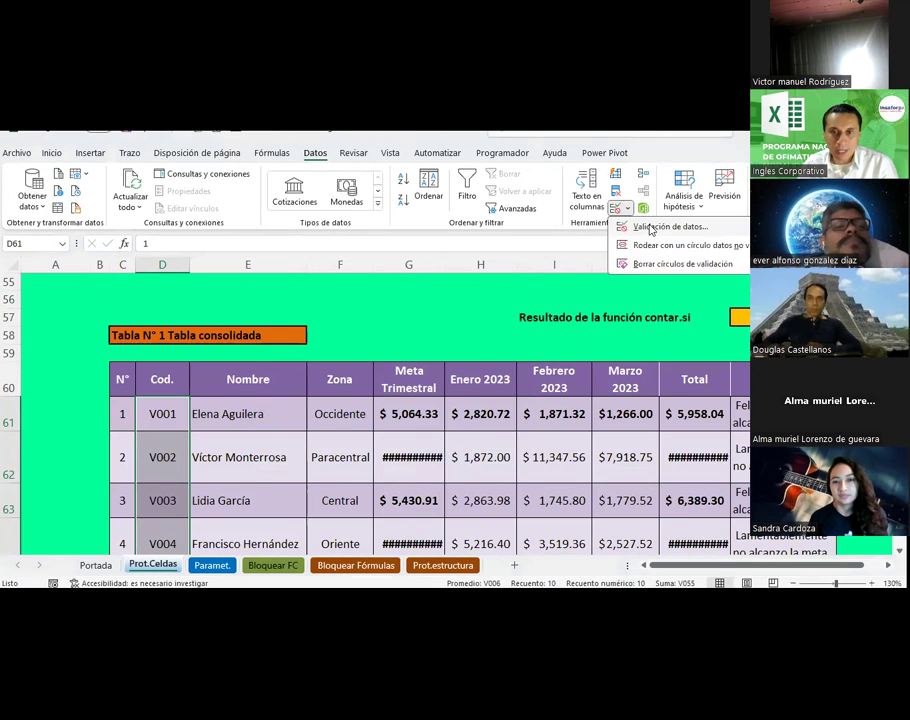
pyautogui.click(651, 230)
pyautogui.click(308, 340)
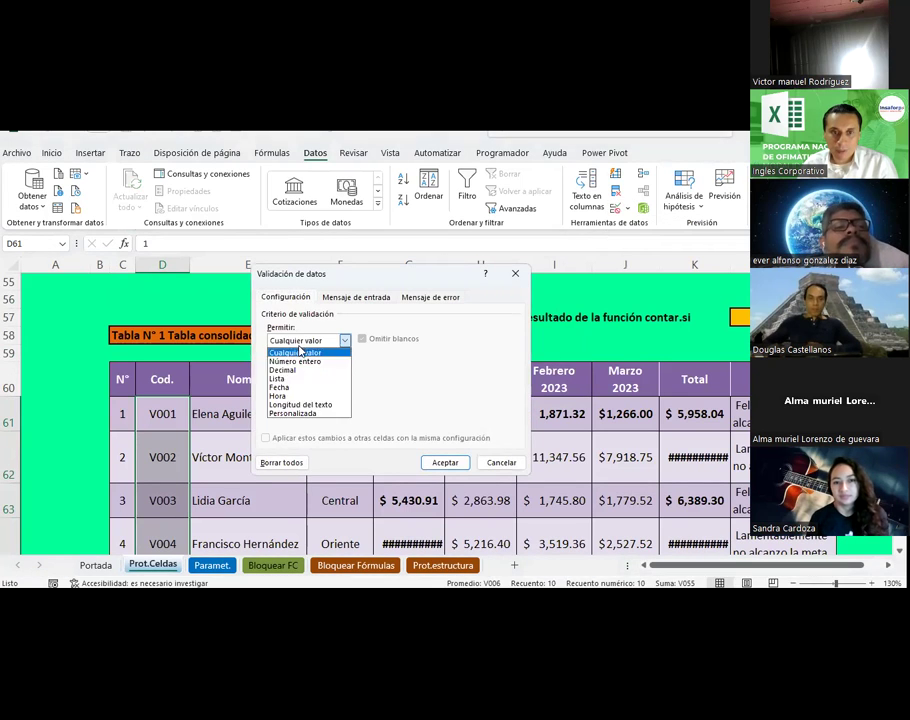
pyautogui.click(297, 413)
pyautogui.click(298, 395)
pyautogui.write('contar.si')
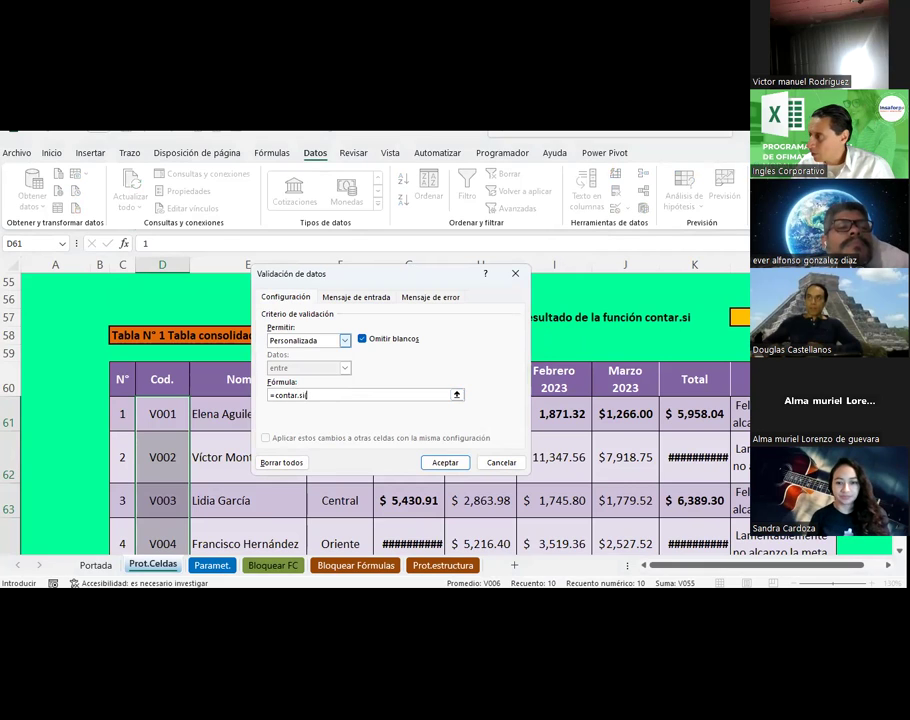
pyautogui.write('(')
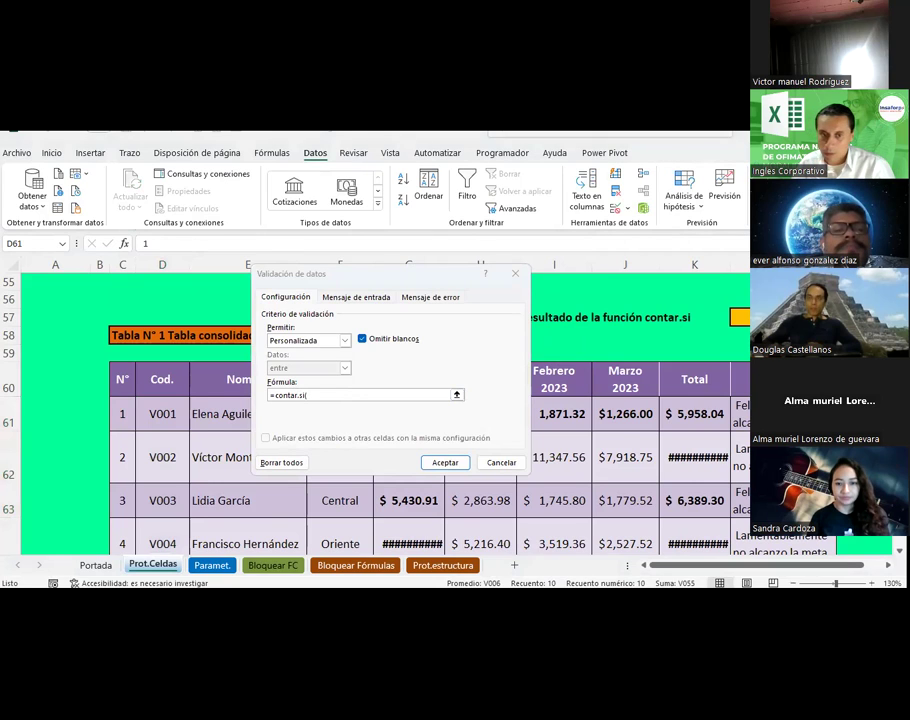
pyautogui.click(323, 393)
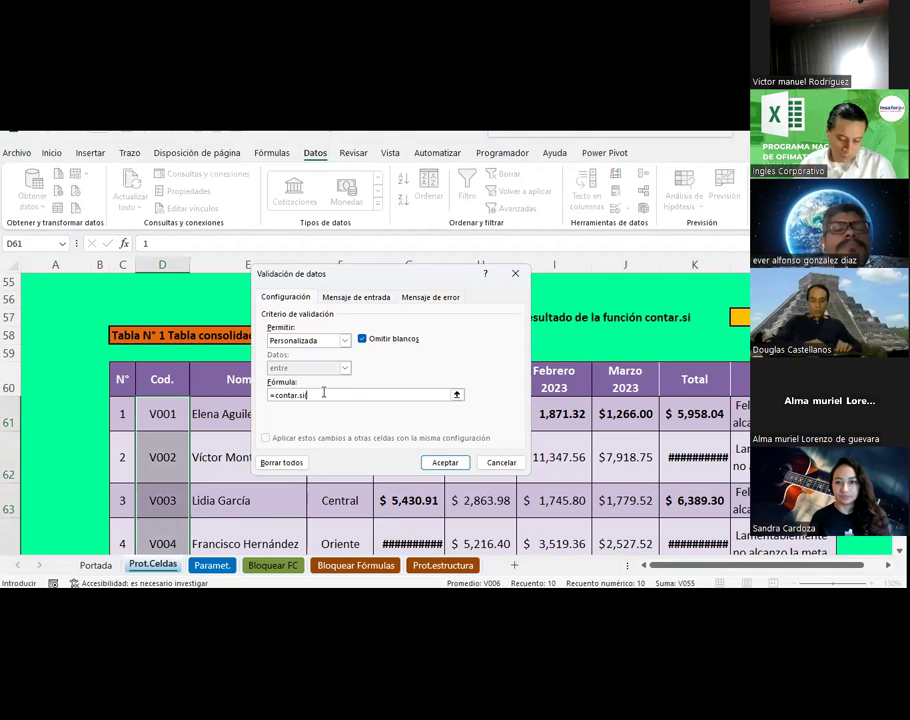
pyautogui.write('$d$61')
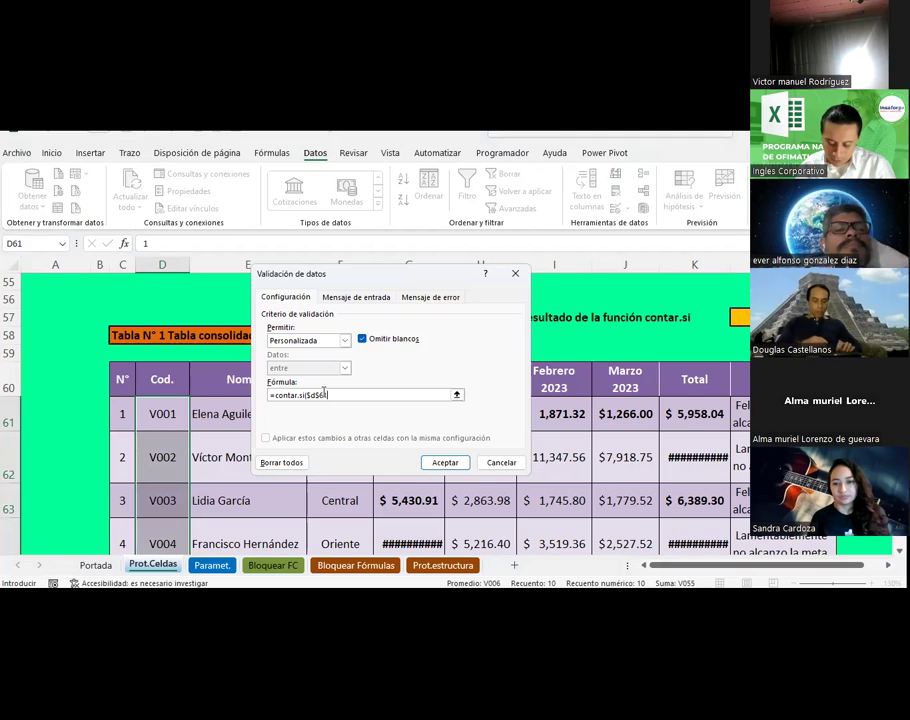
pyautogui.write(':')
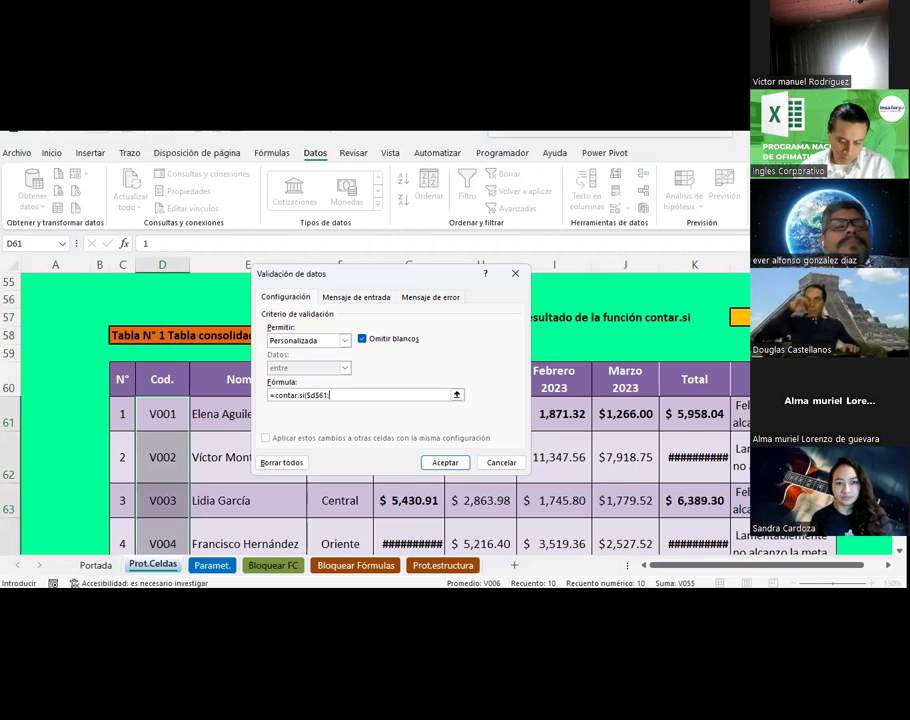
pyautogui.write('$d$1000')
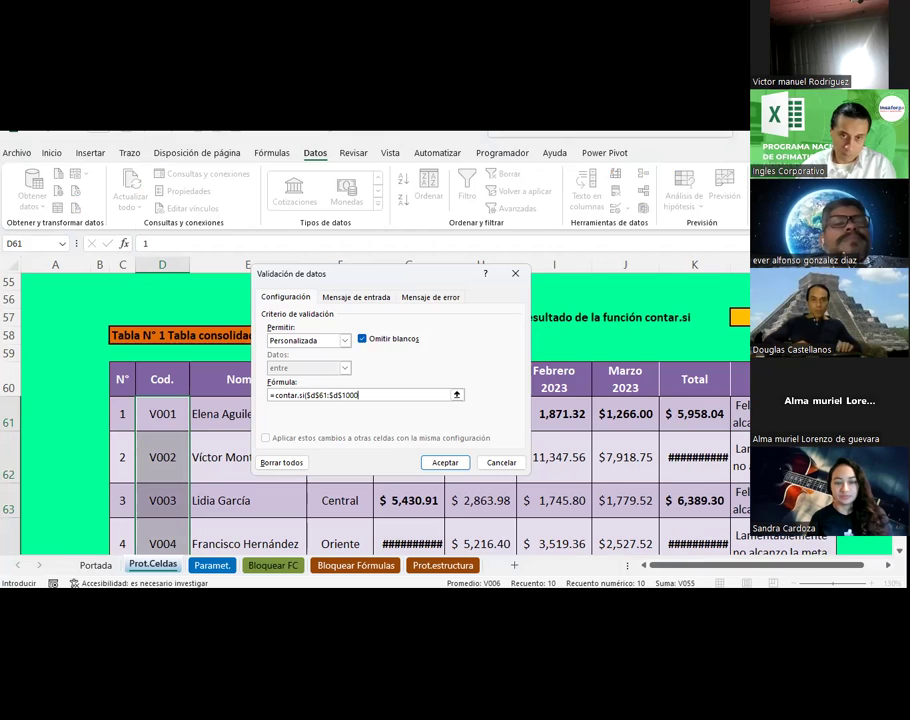
pyautogui.write('61')
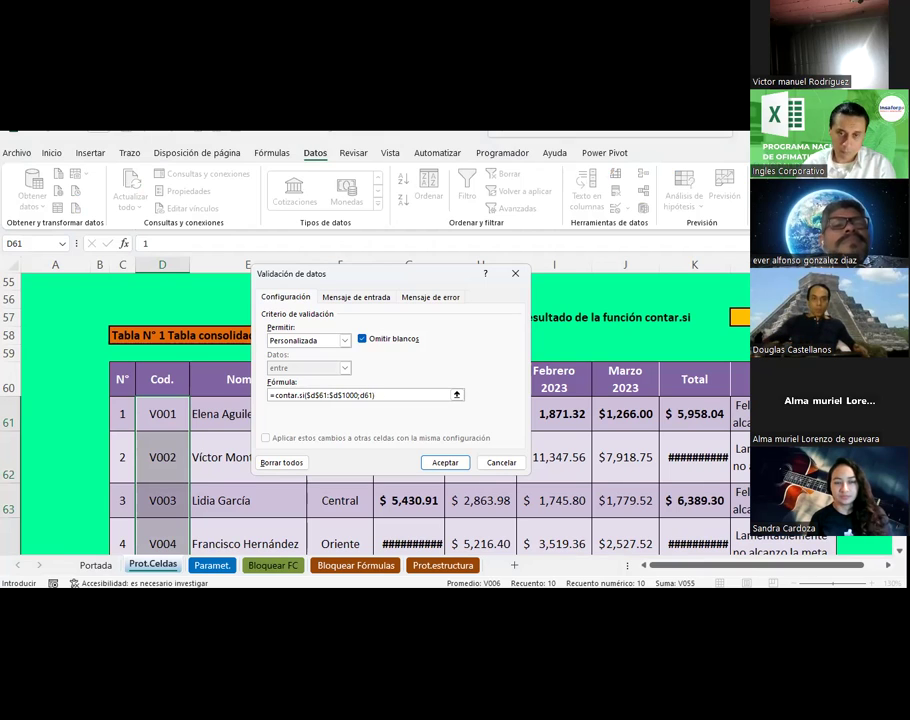
pyautogui.write('=1')
pyautogui.press('Return')
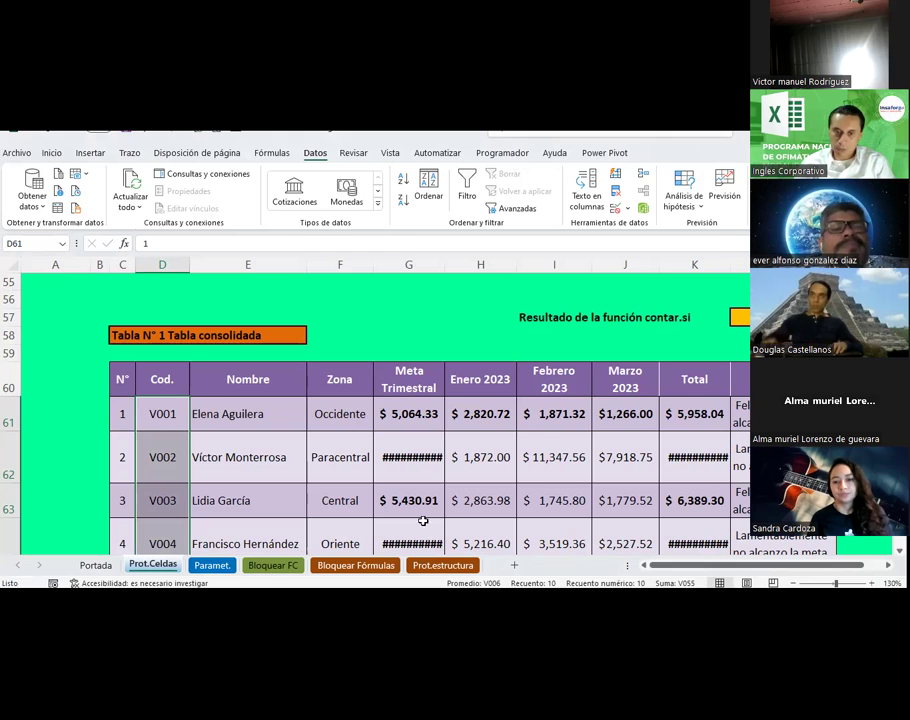
# On Bloquear FC, review cell L51's Proteger settings in Formato de celdas, then close it.
pyautogui.click(280, 566)
pyautogui.click(350, 437)
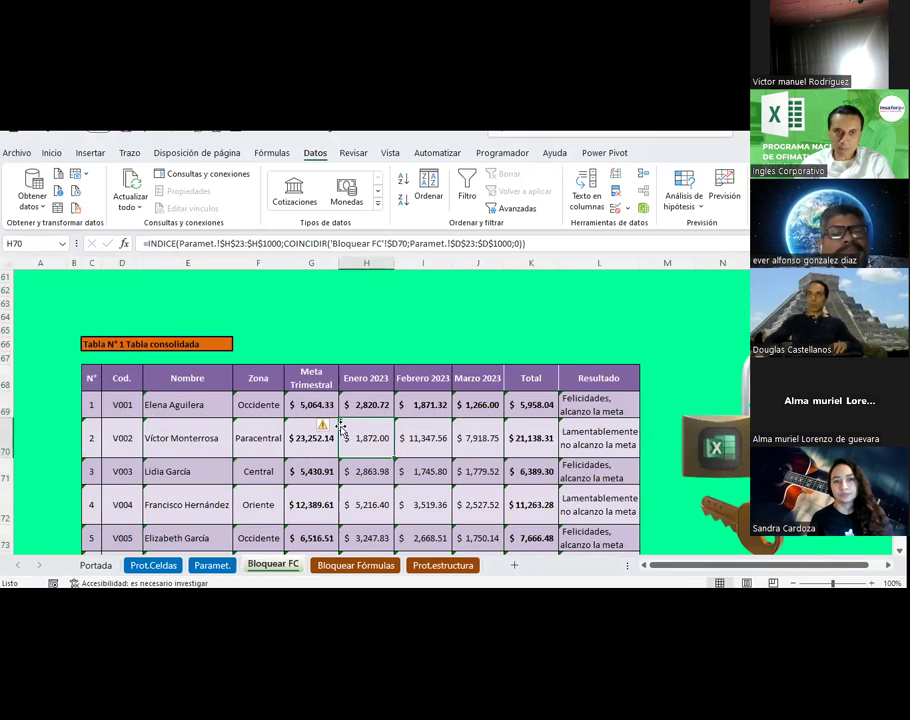
pyautogui.scroll(5, 340, 427)
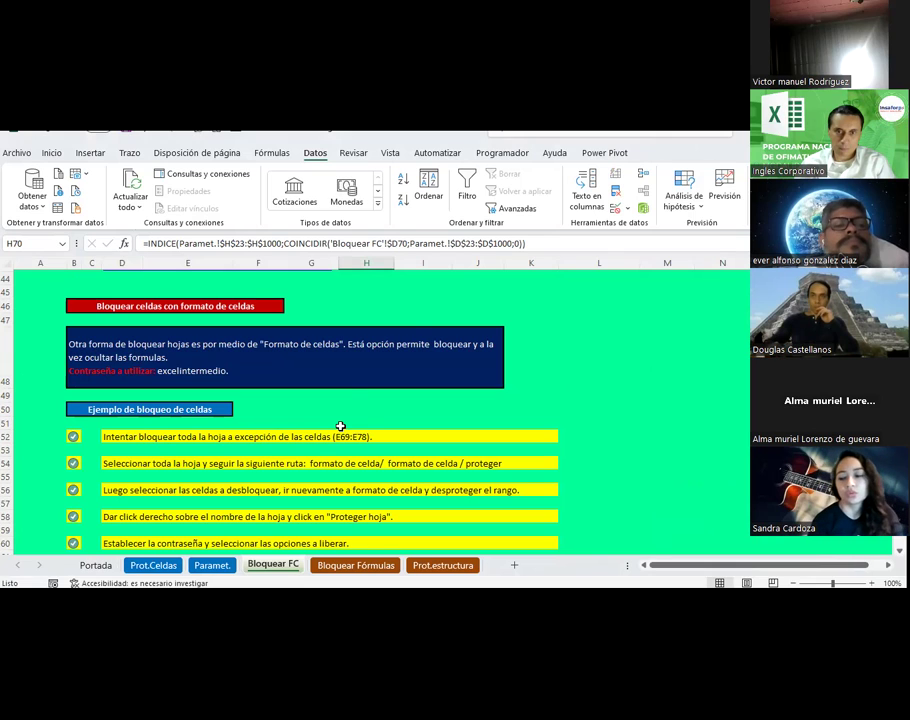
pyautogui.rightClick(599, 426)
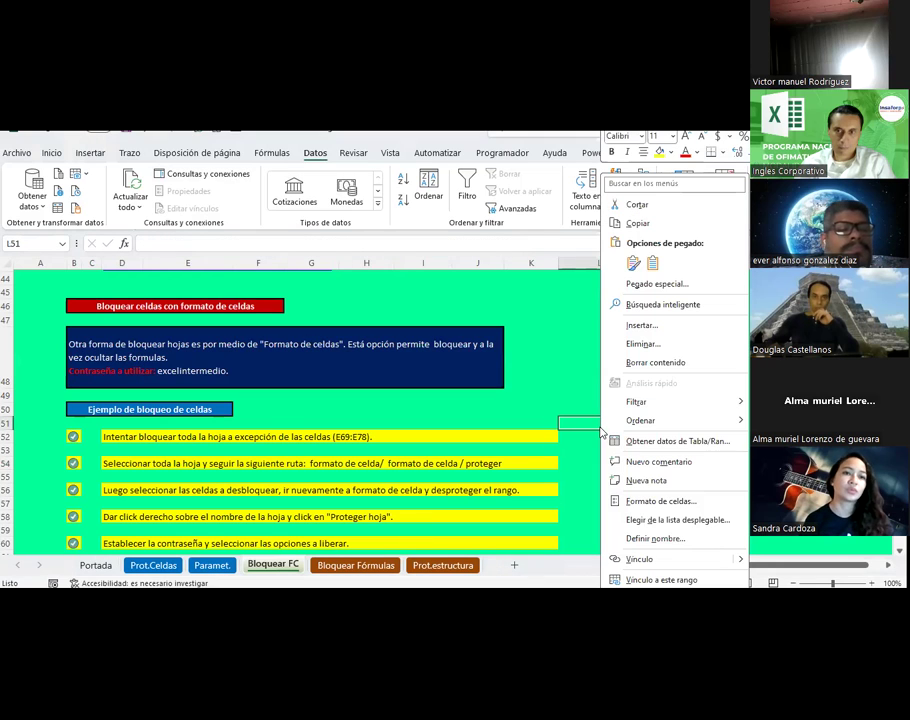
pyautogui.click(673, 505)
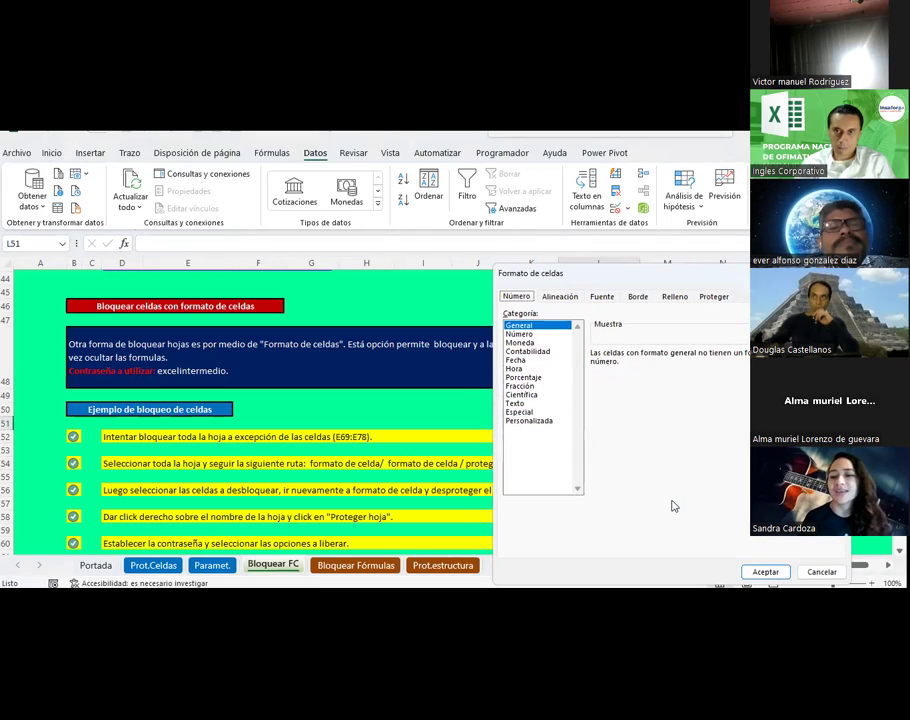
pyautogui.click(715, 297)
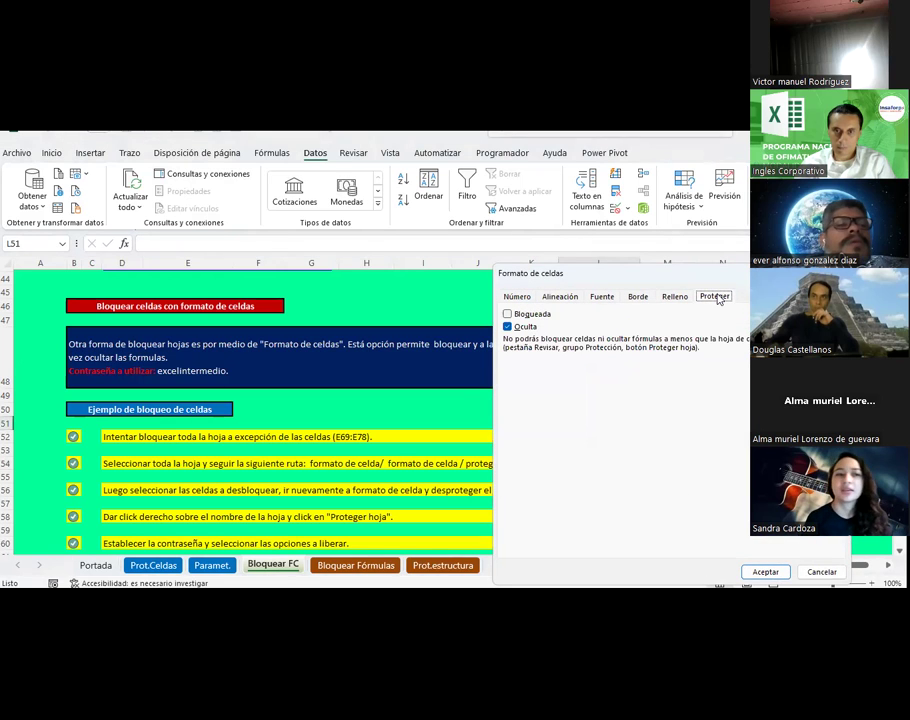
pyautogui.press('Return')
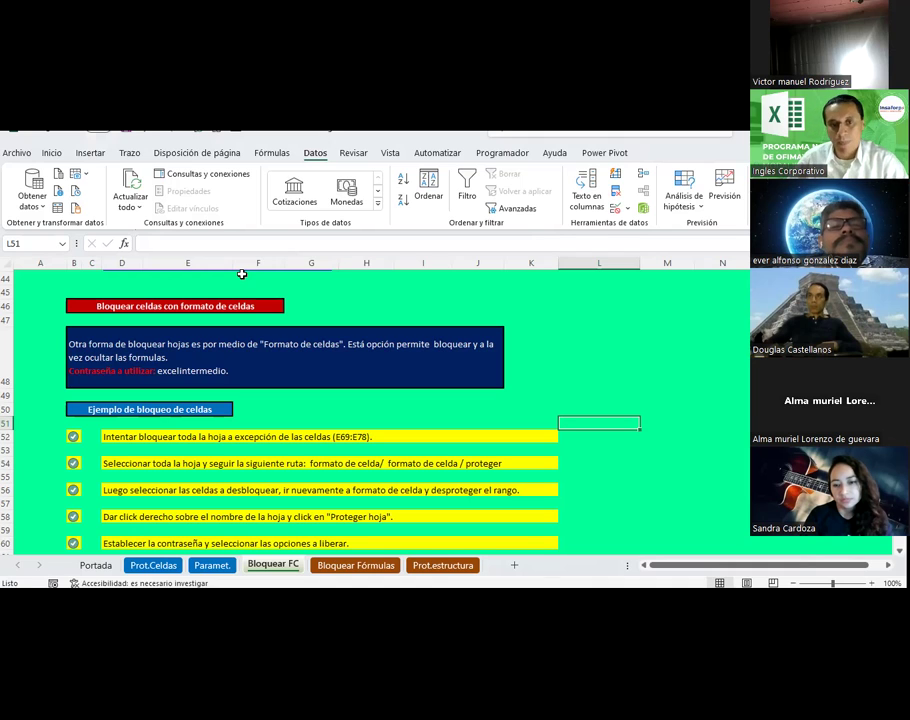
# Switch to the Bloquear Fórmulas sheet to view its quarterly sales table.
pyautogui.click(376, 567)
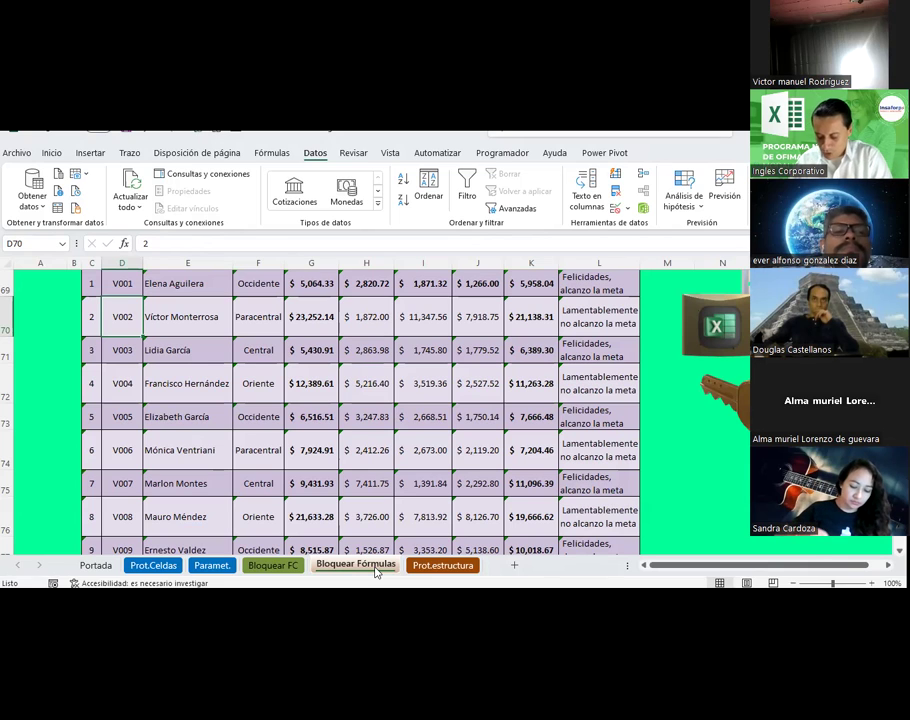
# Return to Bloquear FC and check the formulas in E69 and E78.
pyautogui.click(218, 517)
pyautogui.scroll(4, 212, 482)
pyautogui.scroll(2, 211, 470)
pyautogui.scroll(2, 211, 465)
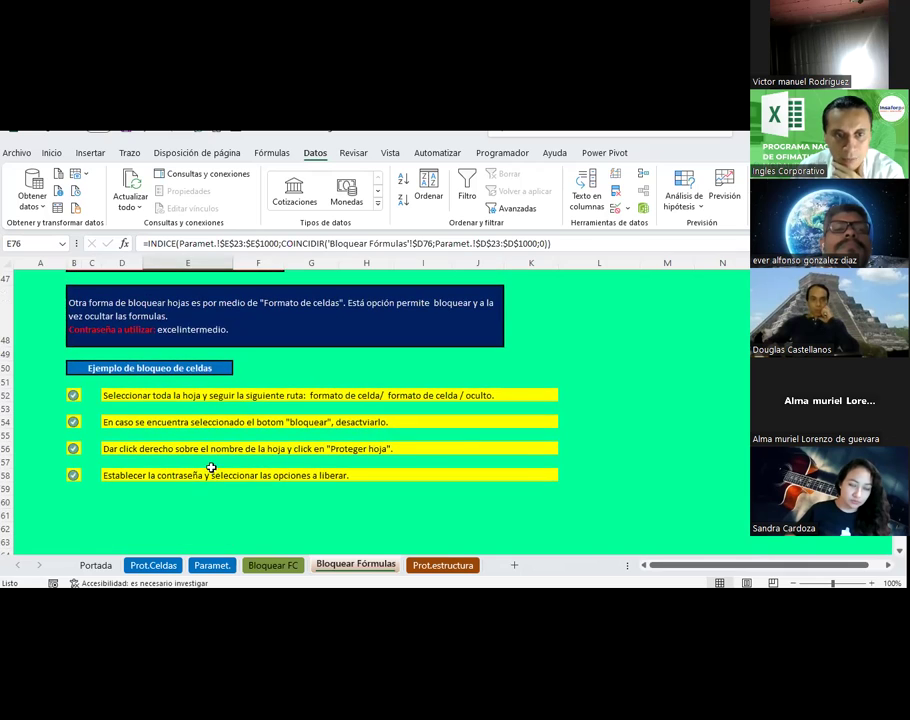
pyautogui.click(271, 565)
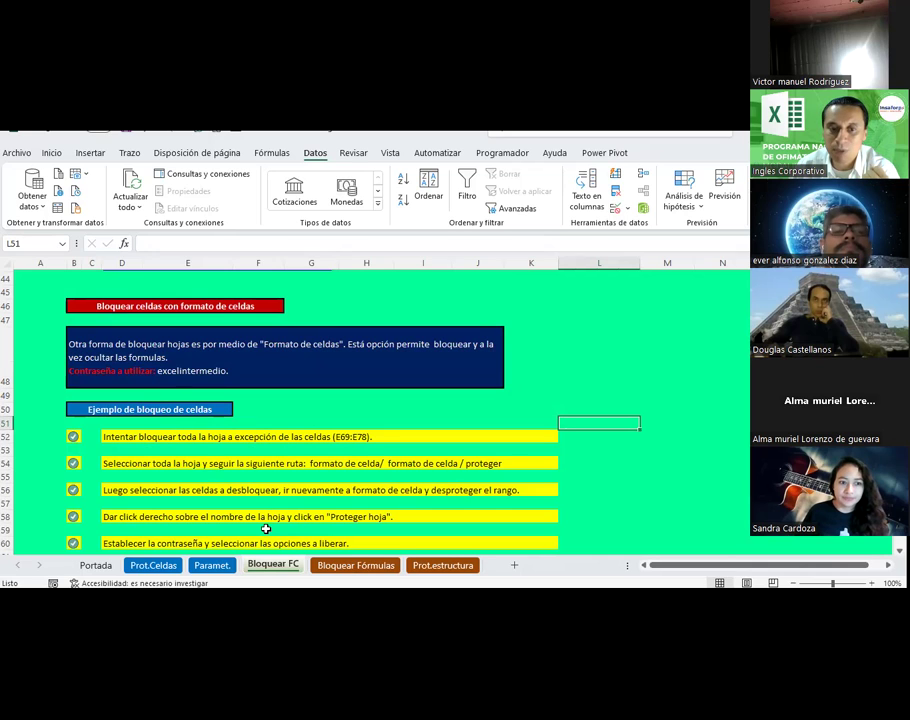
pyautogui.scroll(-2, 266, 529)
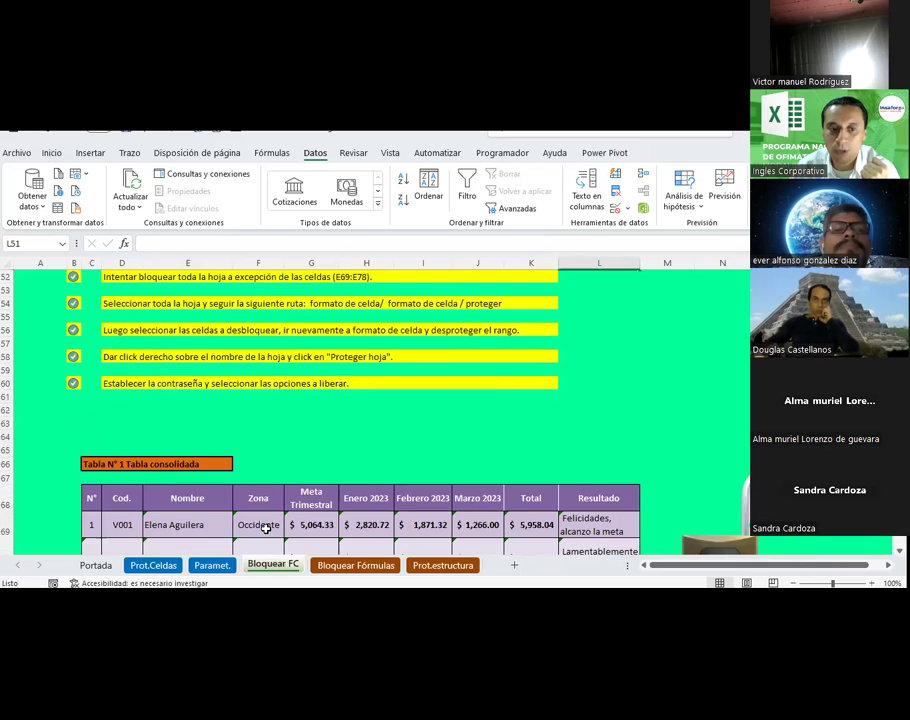
pyautogui.scroll(-2, 266, 529)
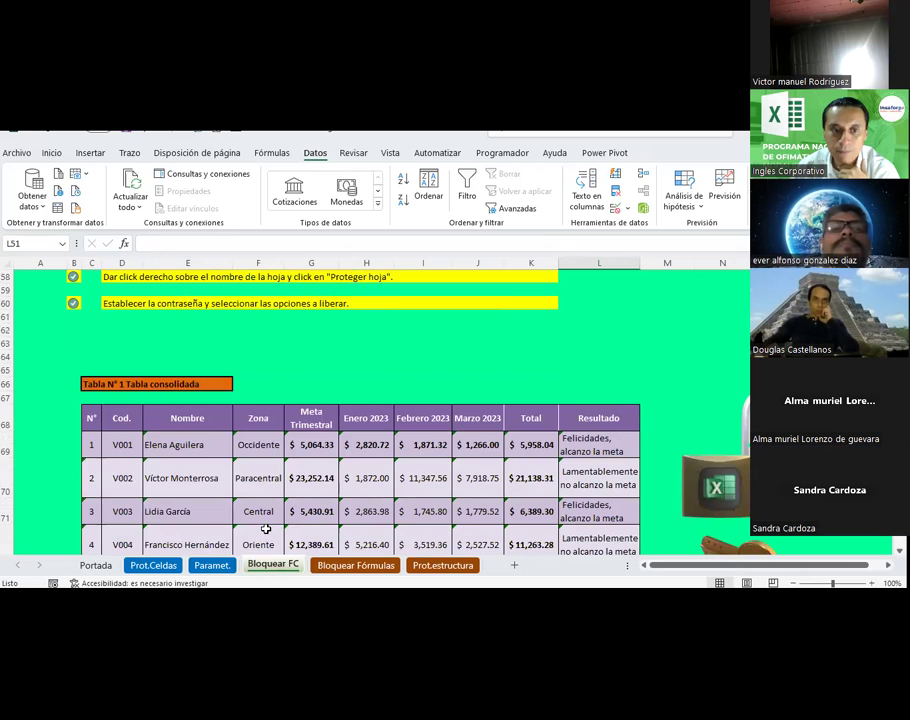
pyautogui.scroll(-2, 262, 524)
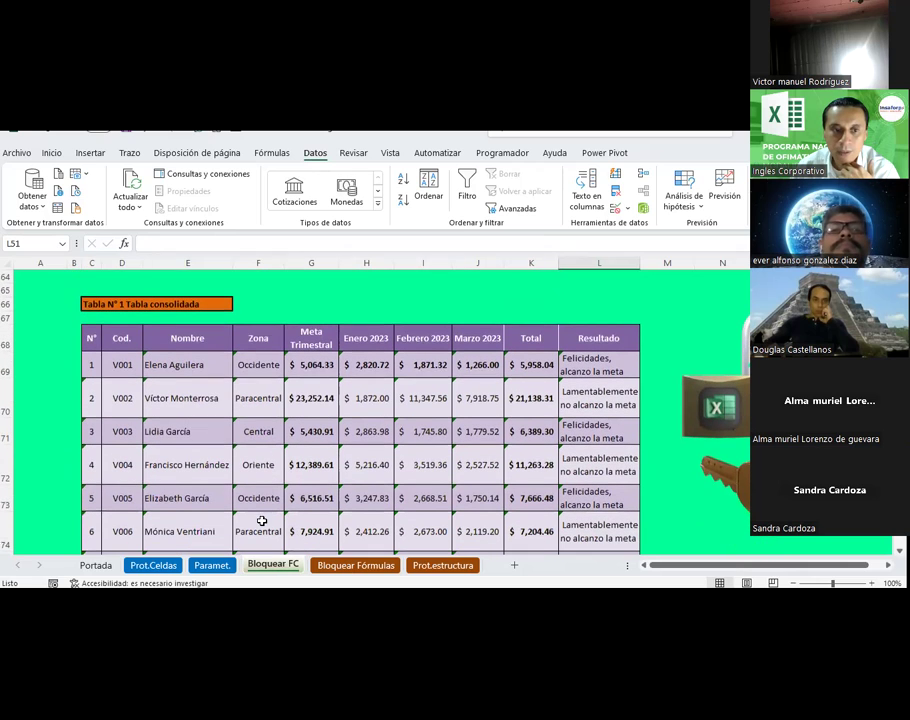
pyautogui.click(160, 364)
pyautogui.scroll(-2, 164, 420)
pyautogui.scroll(-2, 168, 485)
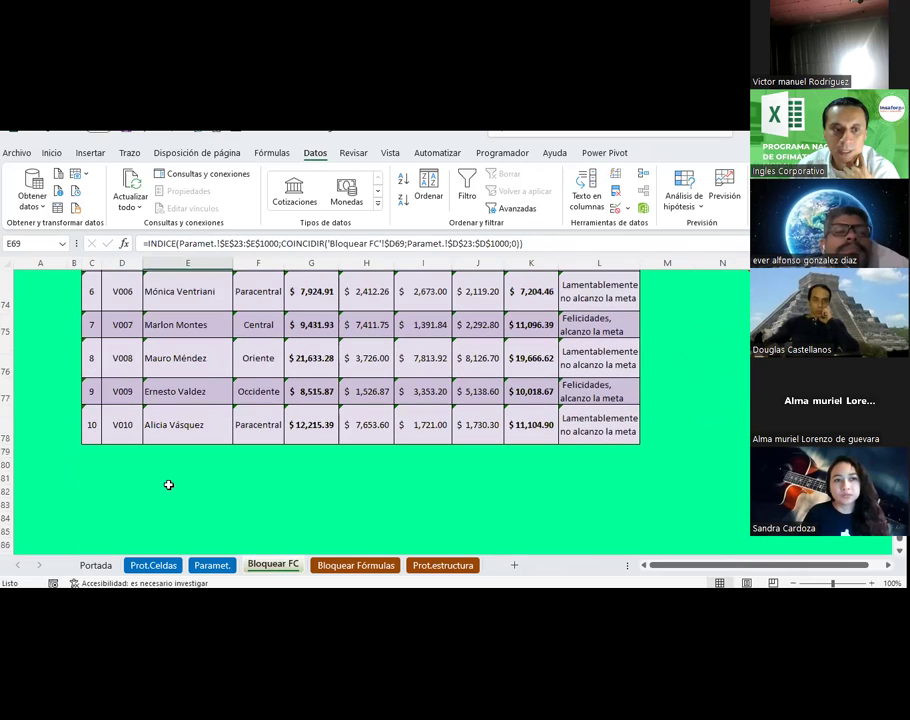
pyautogui.click(165, 430)
pyautogui.scroll(3, 166, 432)
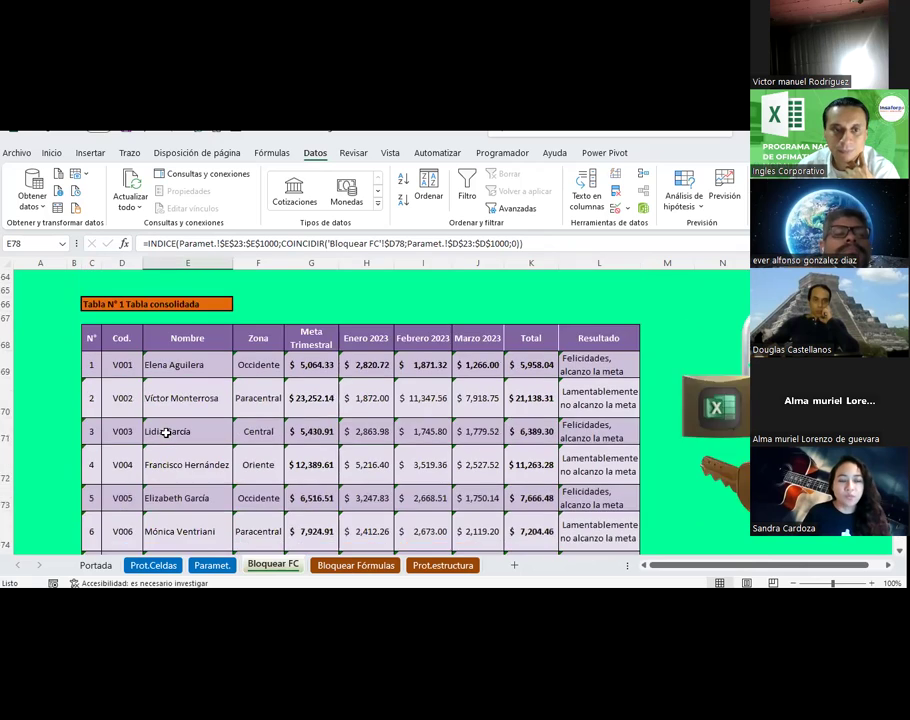
pyautogui.scroll(5, 166, 432)
pyautogui.scroll(2, 167, 432)
pyautogui.scroll(1, 169, 432)
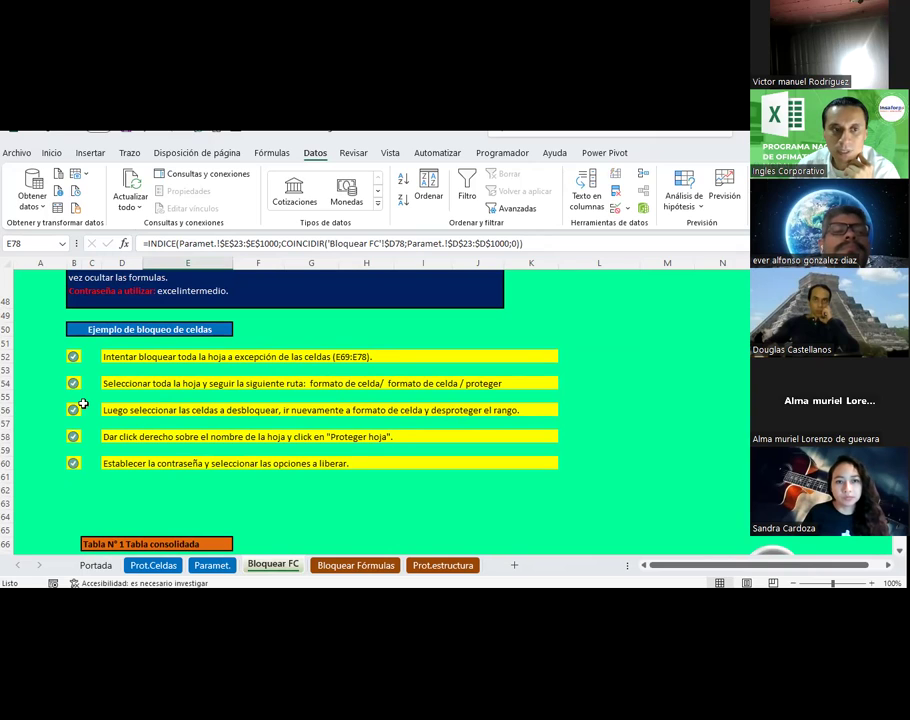
# Select every cell on the Bloquear FC sheet.
pyautogui.click(5, 263)
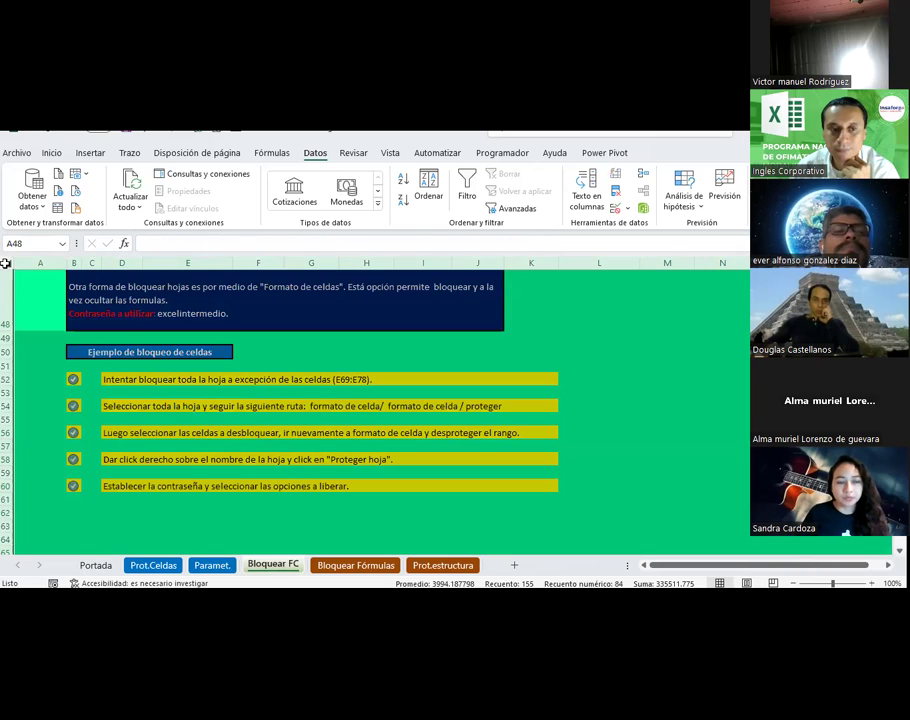
pyautogui.scroll(-2, 266, 460)
pyautogui.scroll(-2, 275, 431)
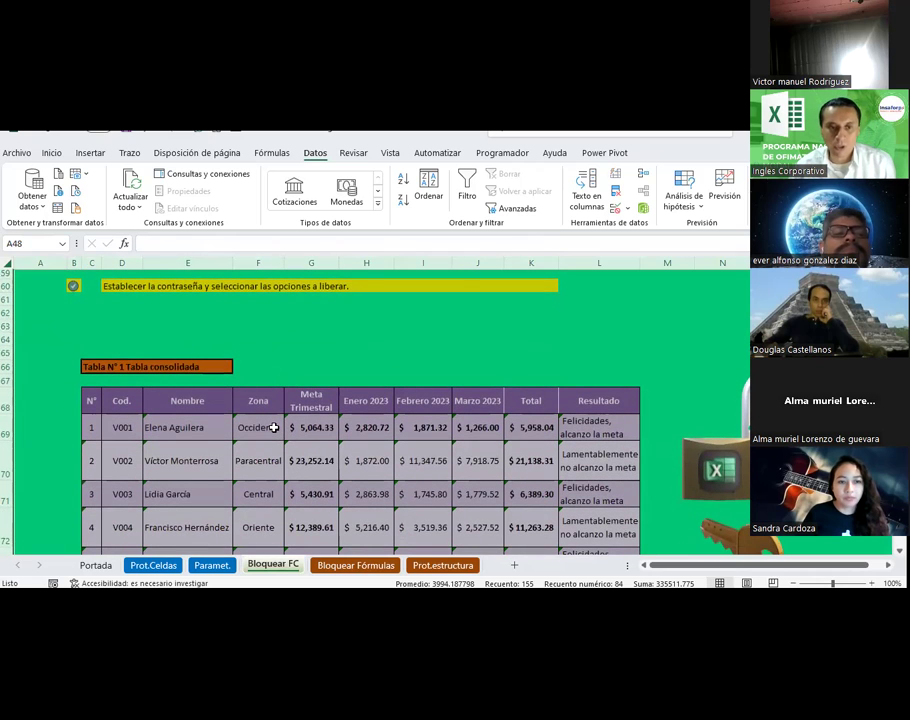
pyautogui.scroll(-2, 274, 427)
pyautogui.scroll(-1, 264, 410)
pyautogui.scroll(-2, 265, 411)
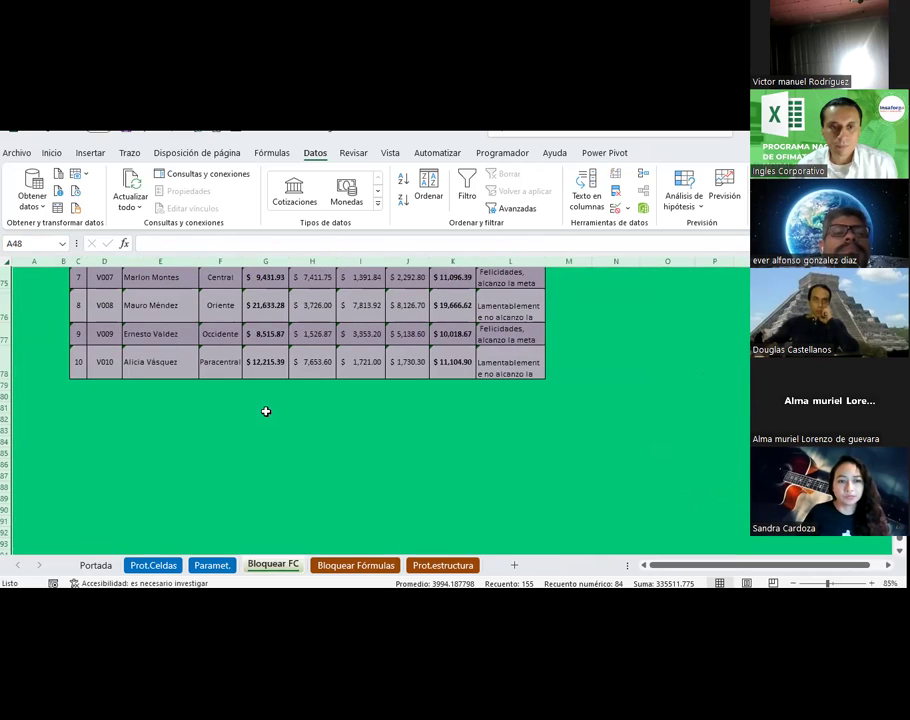
pyautogui.keyDown('ctrl'); pyautogui.scroll(-1, 265, 411); pyautogui.keyUp('ctrl')
pyautogui.keyDown('ctrl'); pyautogui.scroll(-1, 265, 411); pyautogui.keyUp('ctrl')
pyautogui.scroll(5, 265, 408)
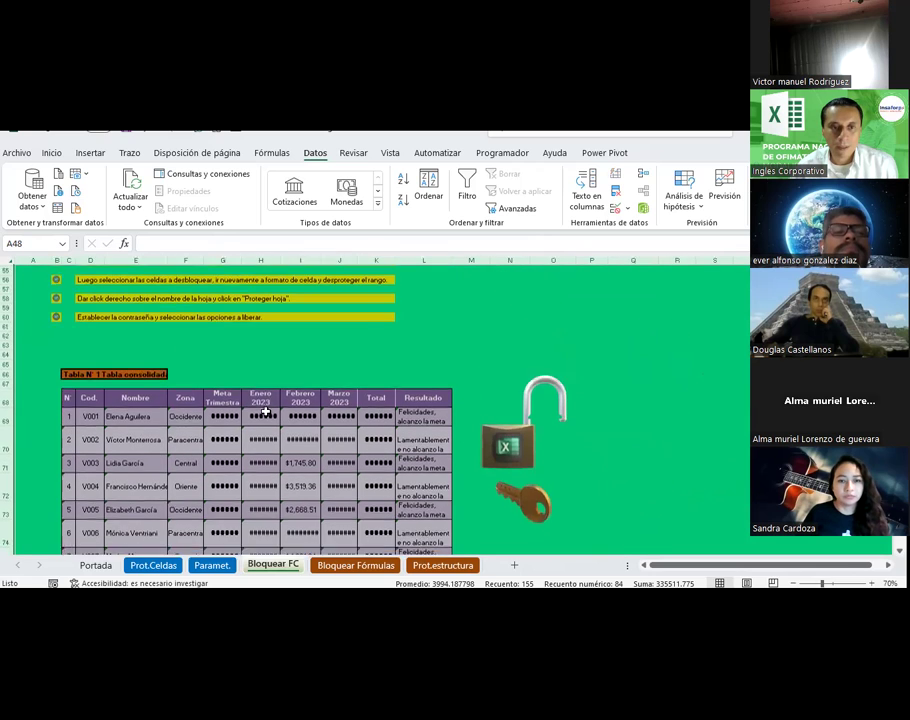
pyautogui.scroll(-1, 240, 402)
pyautogui.scroll(-1, 202, 398)
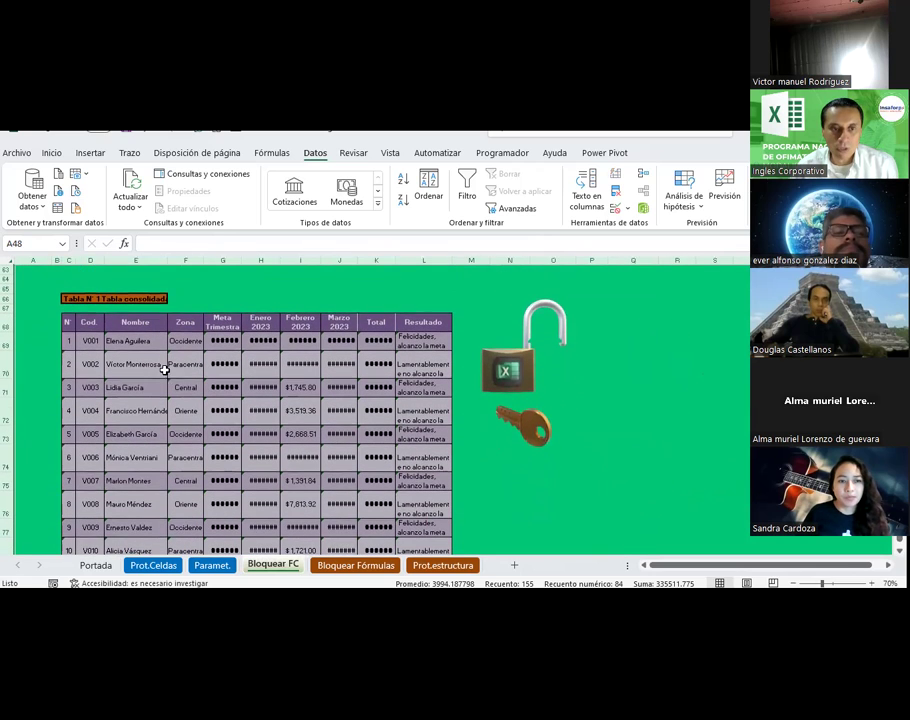
pyautogui.moveTo(138, 341)
pyautogui.mouseDown()
pyautogui.moveTo(135, 503)
pyautogui.moveTo(135, 364)
pyautogui.mouseUp()
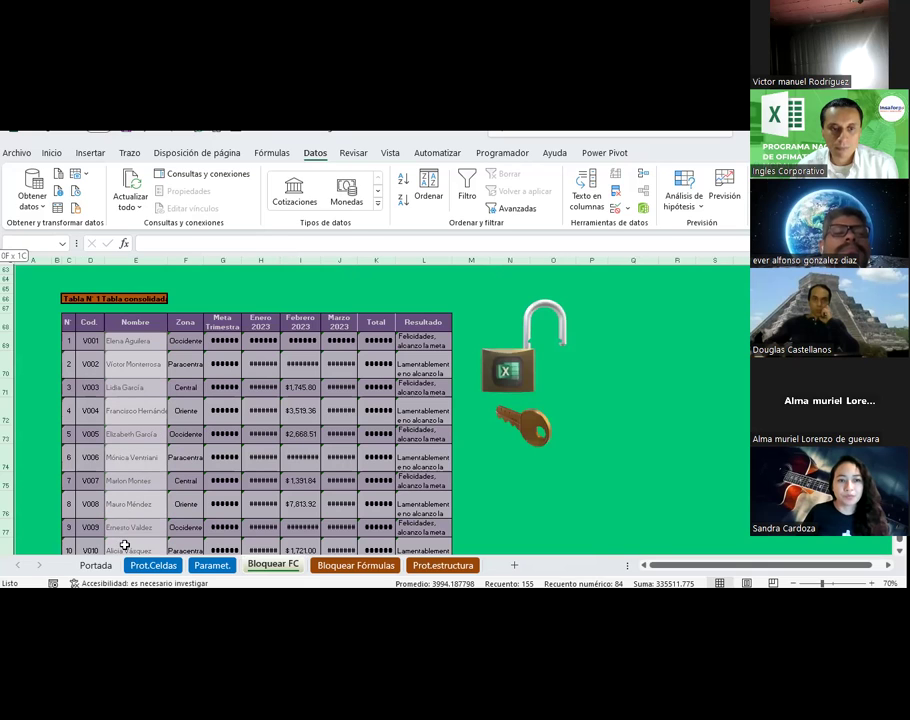
pyautogui.hotkey('ctrl', 'Home')
pyautogui.scroll(-1, 164, 445)
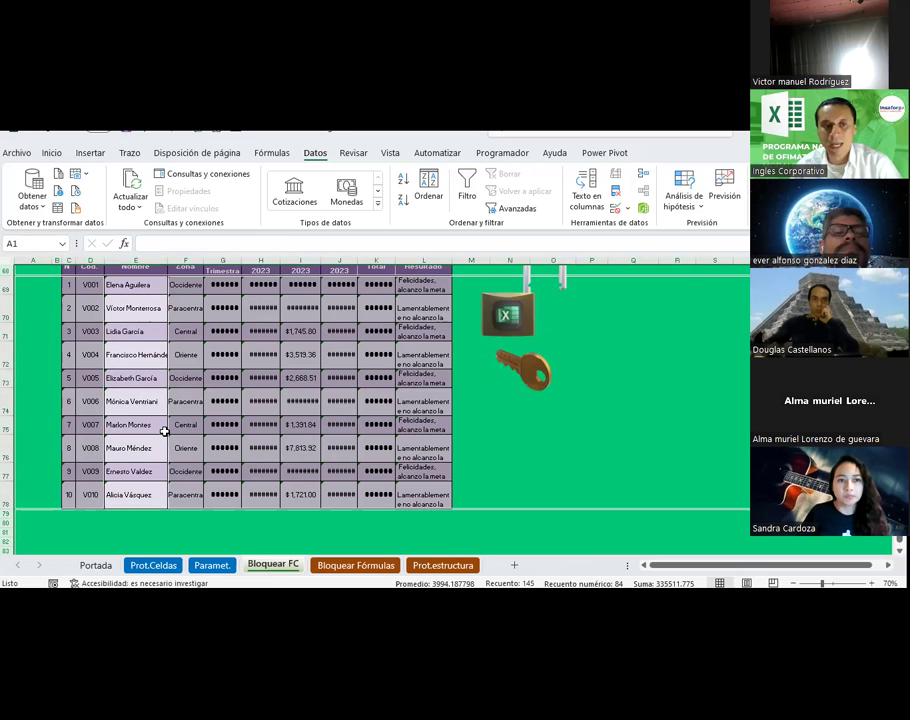
pyautogui.scroll(1, 164, 431)
pyautogui.scroll(1, 164, 431)
pyautogui.scroll(3, 164, 431)
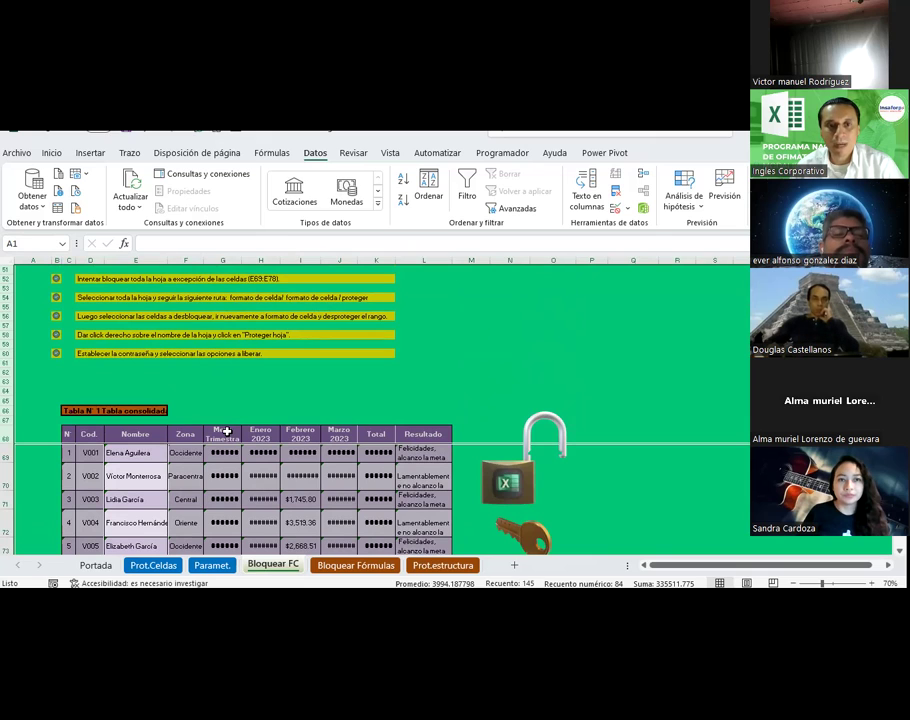
# In Formato de celdas > Proteger, check Bloqueada for all cells and leave Oculta cleared.
pyautogui.click(52, 153)
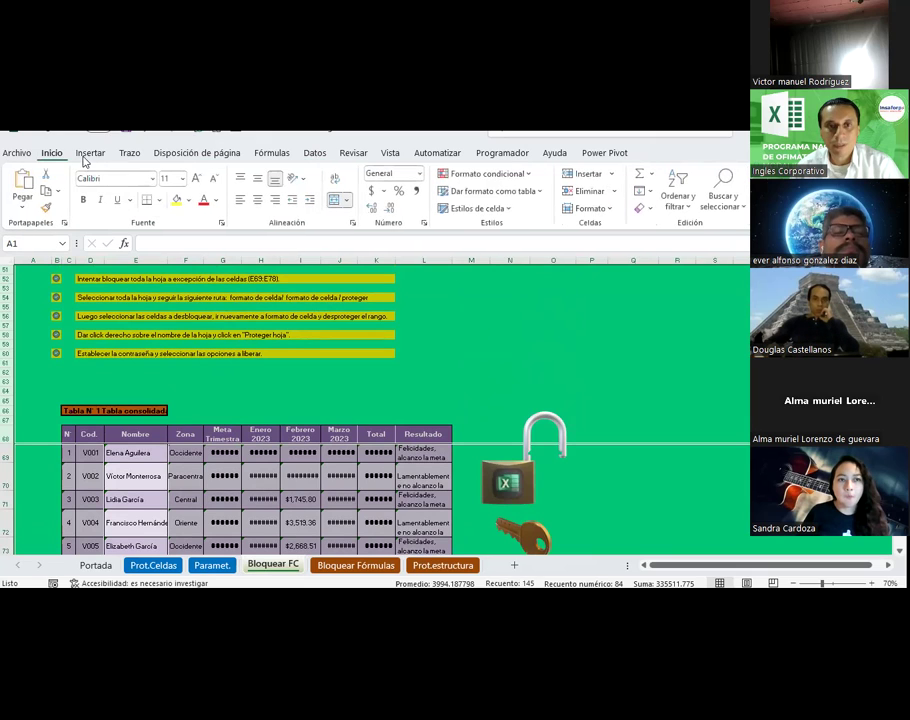
pyautogui.click(426, 224)
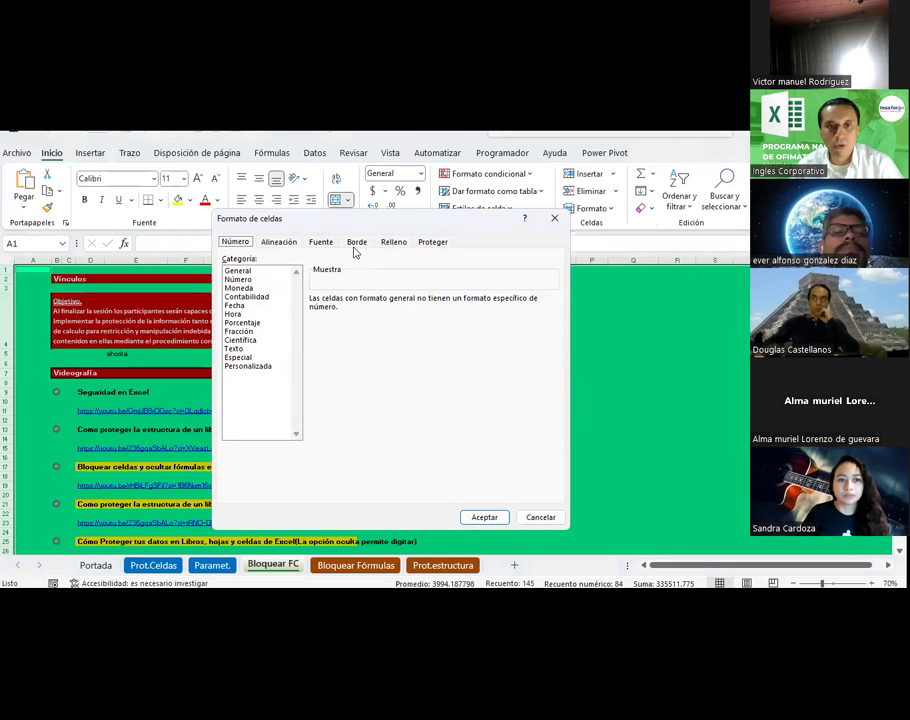
pyautogui.moveTo(371, 222); pyautogui.dragTo(517, 211)
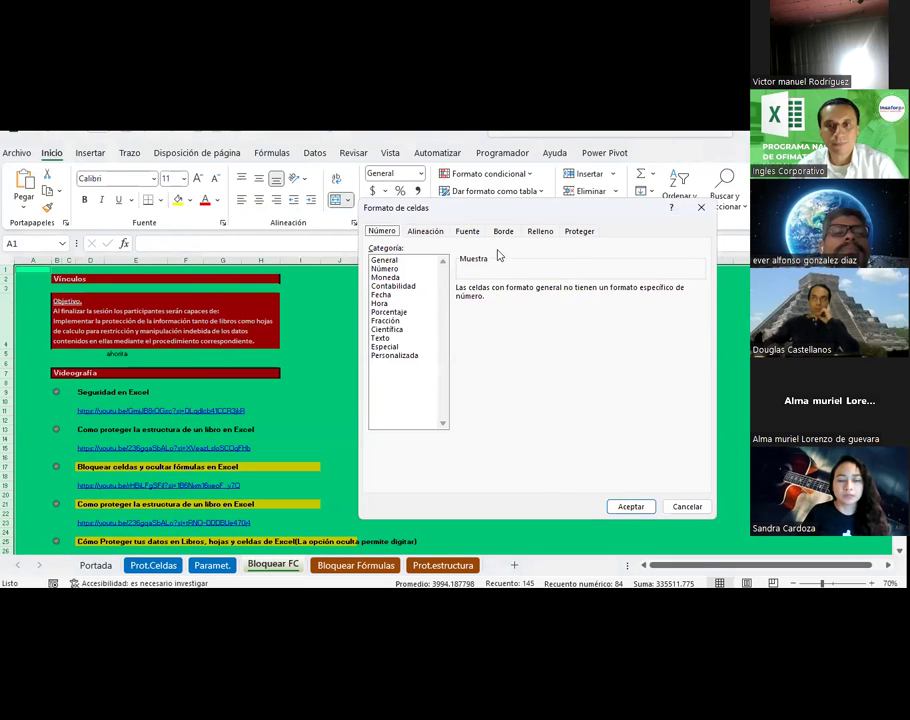
pyautogui.click(567, 232)
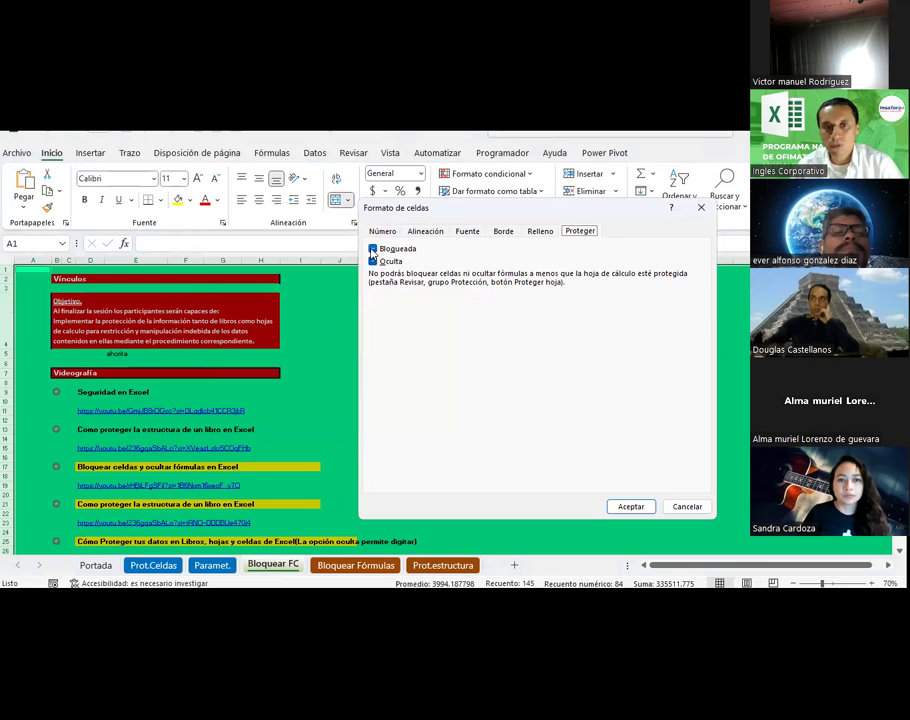
pyautogui.click(373, 261)
pyautogui.click(373, 249)
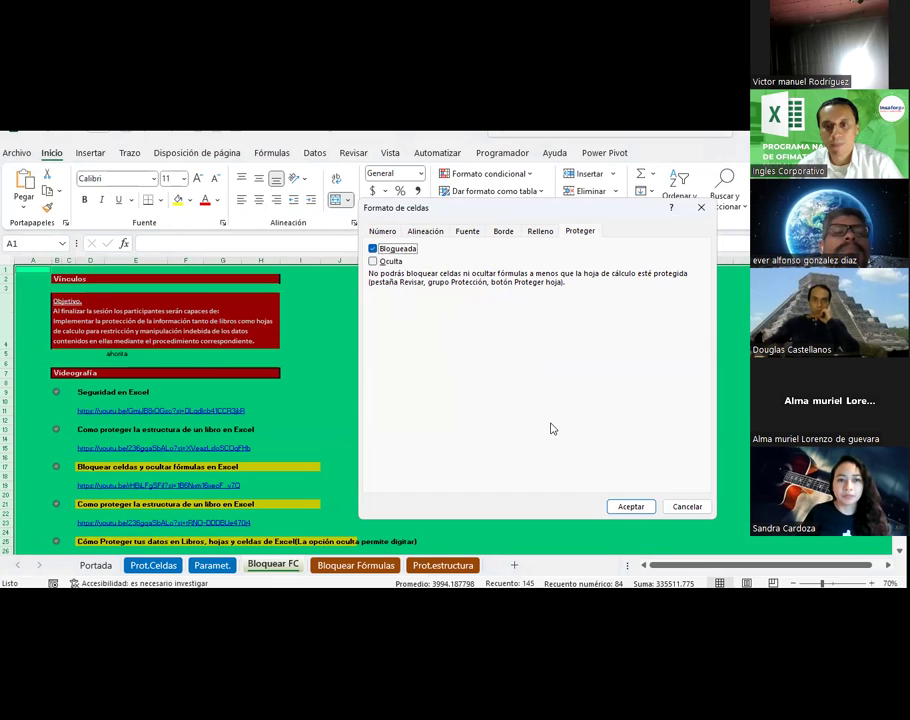
pyautogui.click(646, 506)
pyautogui.scroll(-5, 351, 347)
pyautogui.scroll(-5, 351, 347)
pyautogui.scroll(-5, 350, 350)
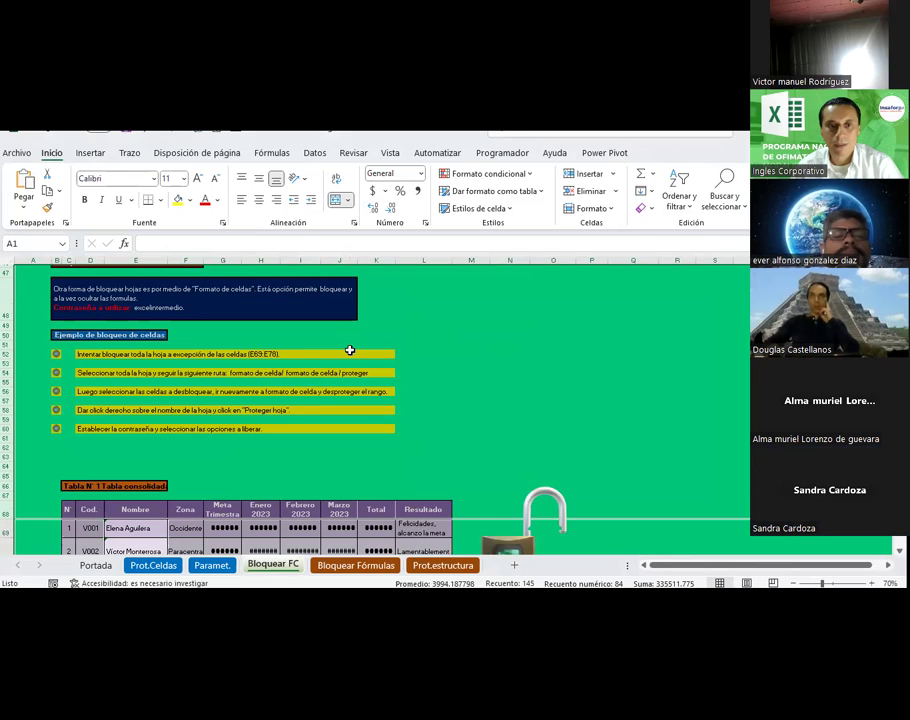
pyautogui.scroll(-1, 350, 350)
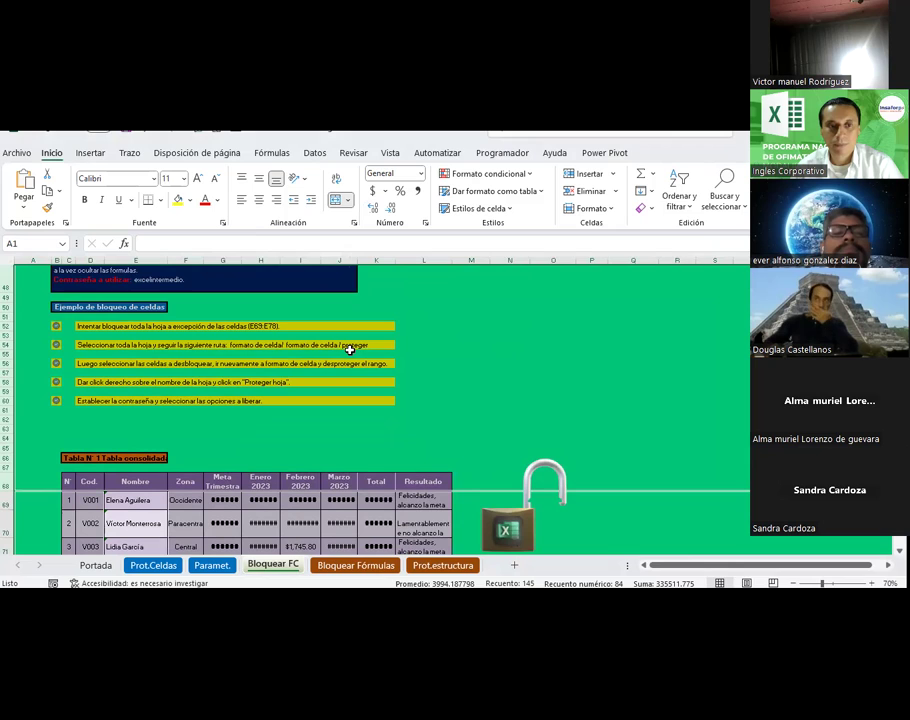
pyautogui.scroll(-1, 349, 349)
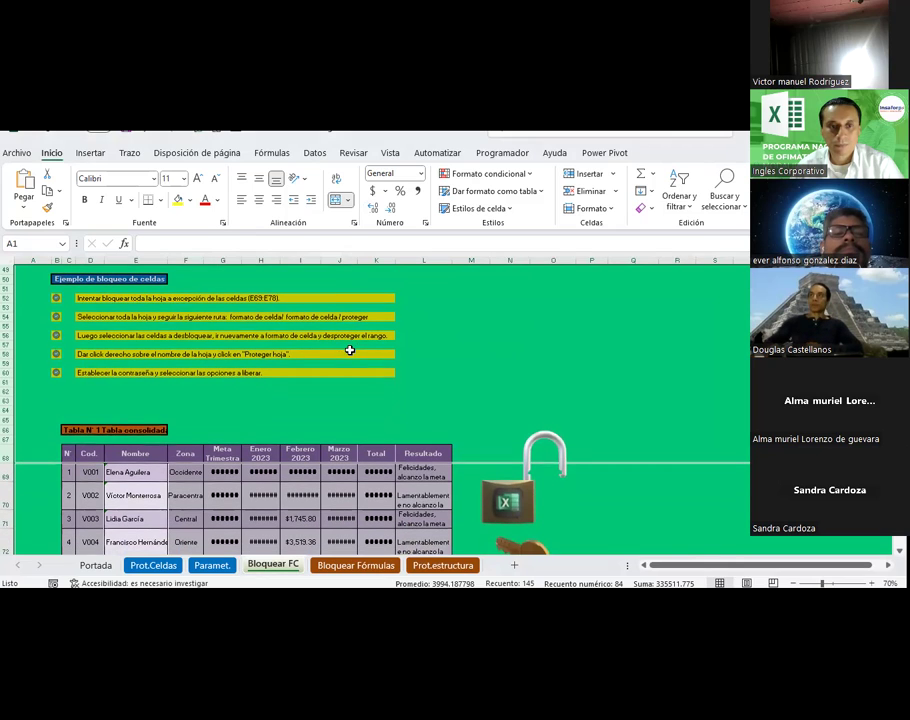
pyautogui.click(614, 213)
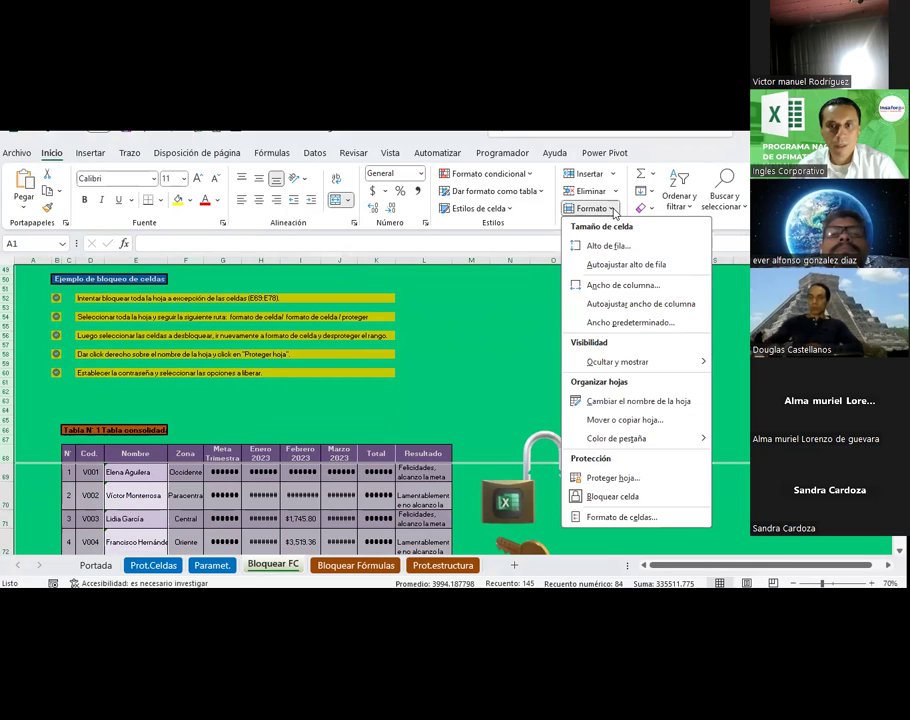
pyautogui.press('Escape')
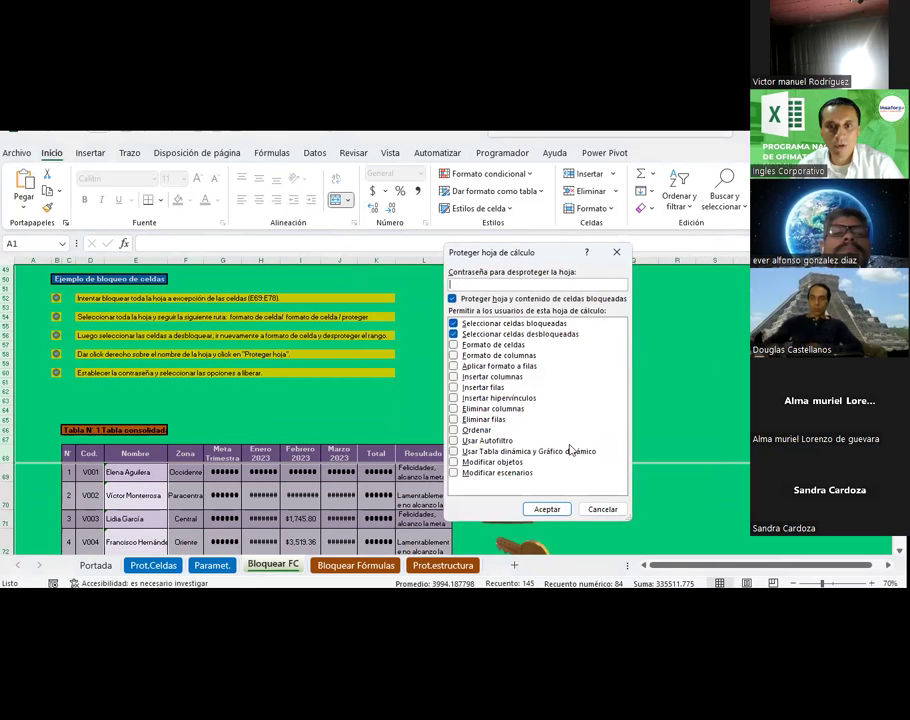
pyautogui.click(558, 510)
pyautogui.doubleClick(471, 420)
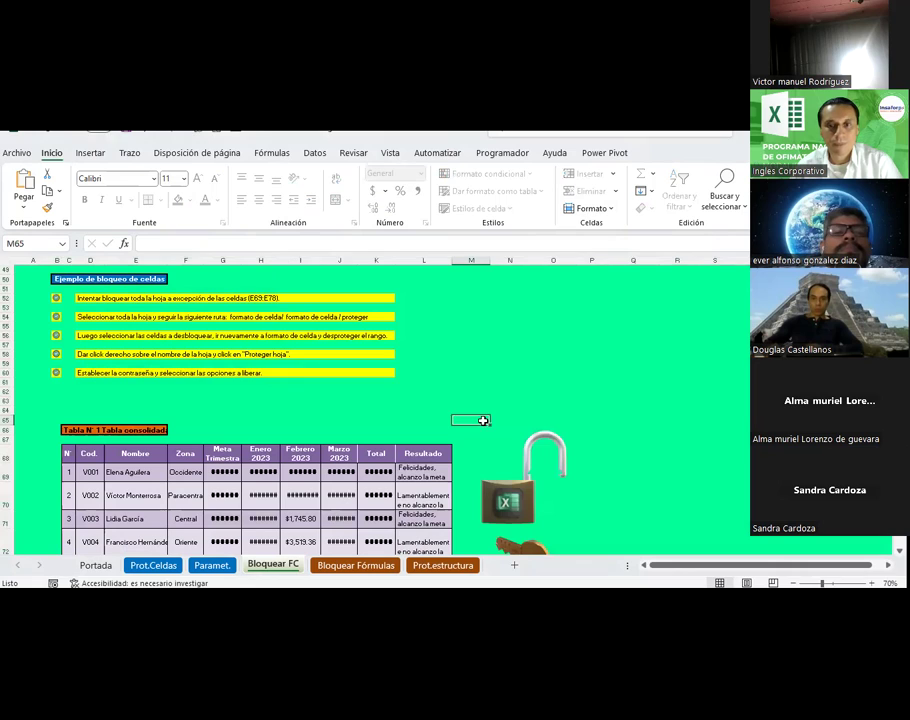
pyautogui.click(459, 392)
pyautogui.click(152, 470)
pyautogui.write('sdf')
pyautogui.press('Return')
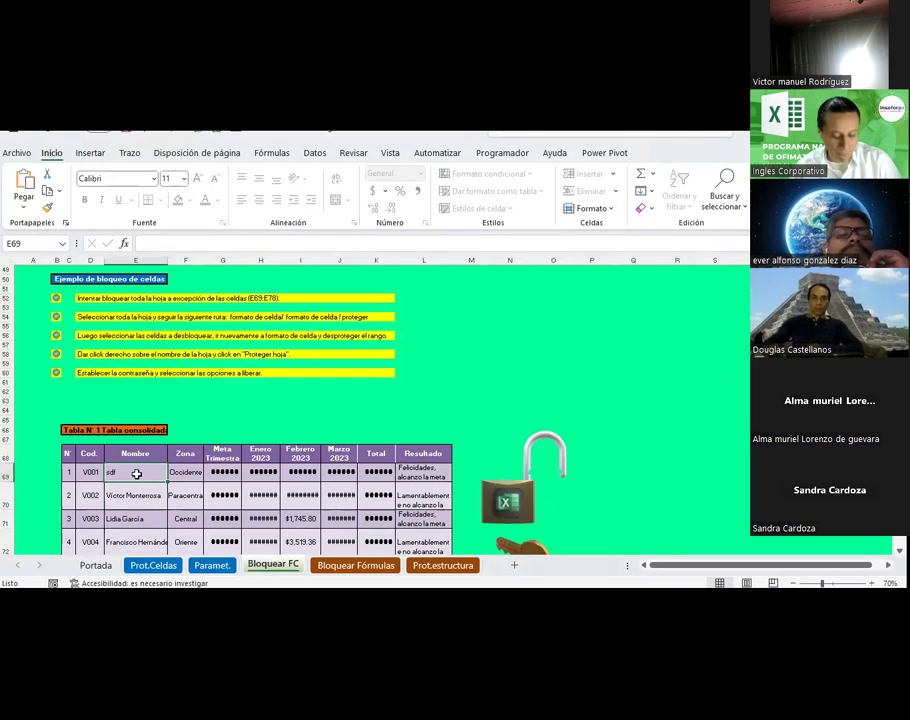
pyautogui.click(362, 399)
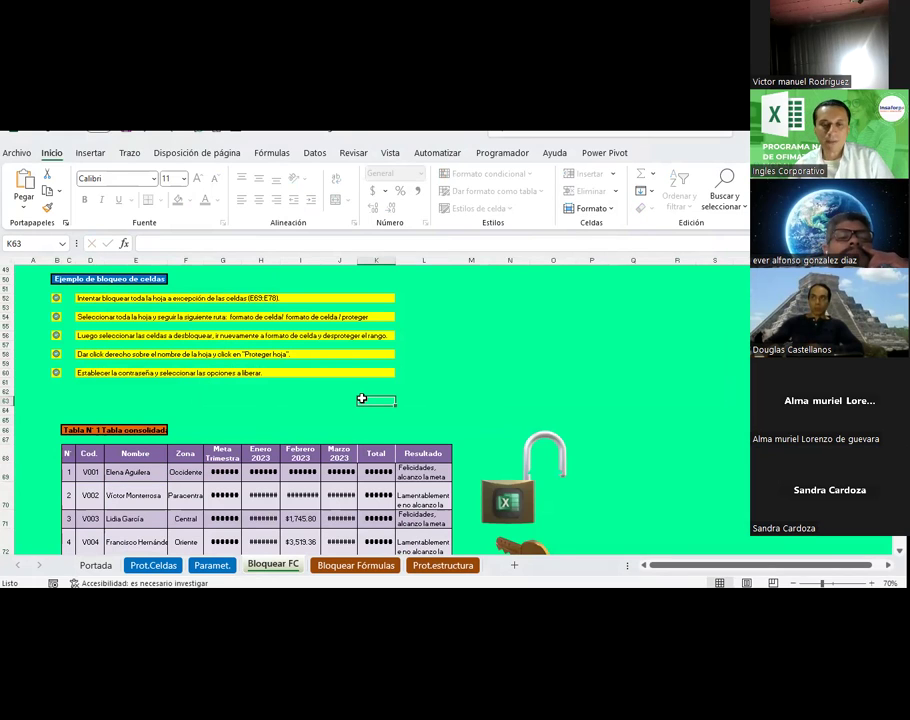
pyautogui.scroll(-1, 362, 399)
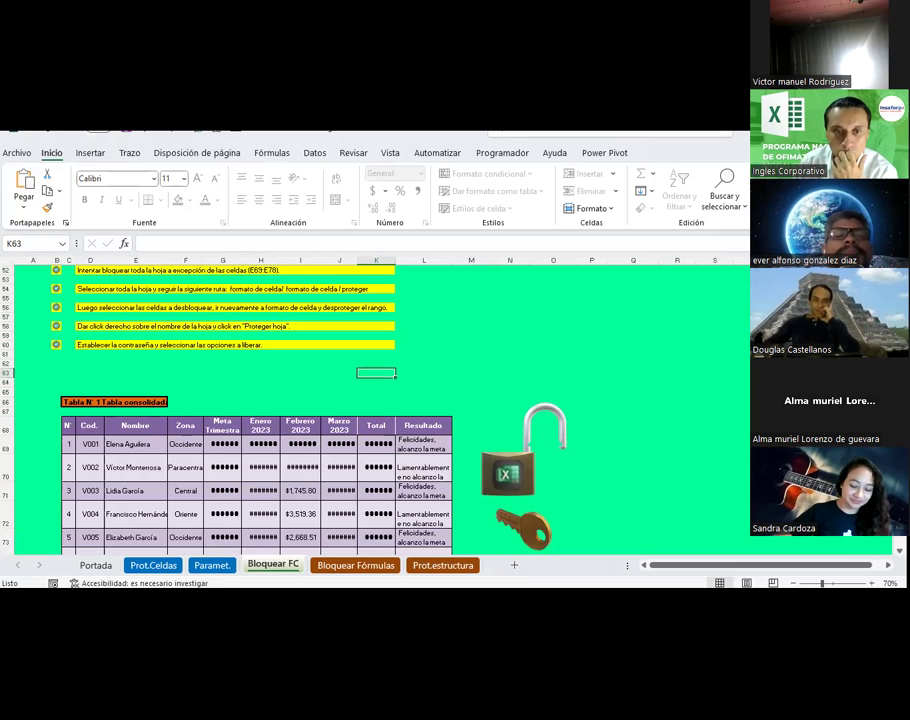
# Select the whole sheet and deselect the stray padlock picture.
pyautogui.click(6, 258)
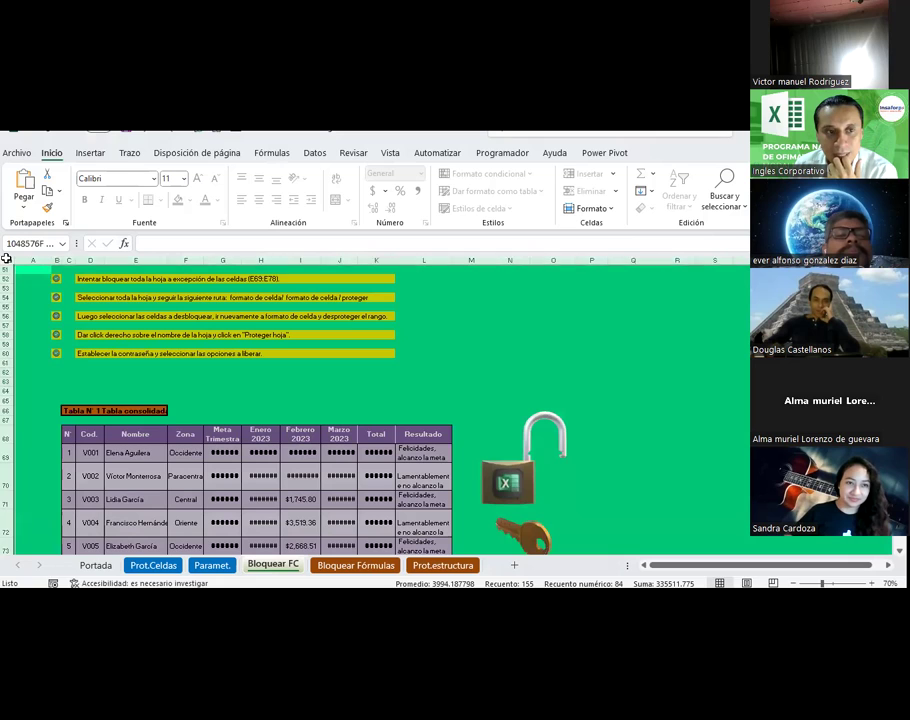
pyautogui.hotkey('shift', 'F10')
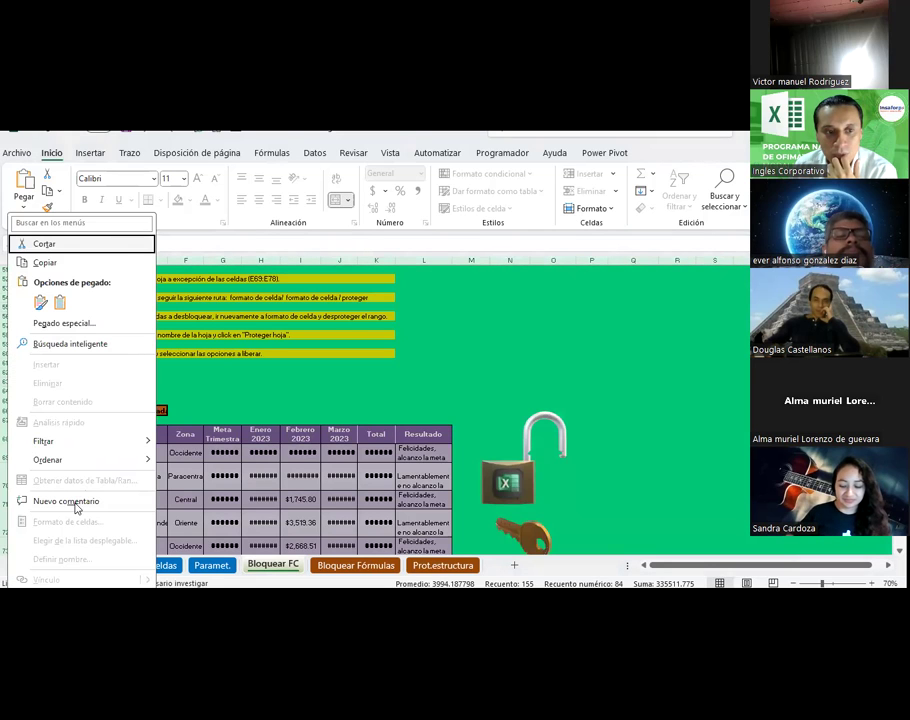
pyautogui.press('Escape')
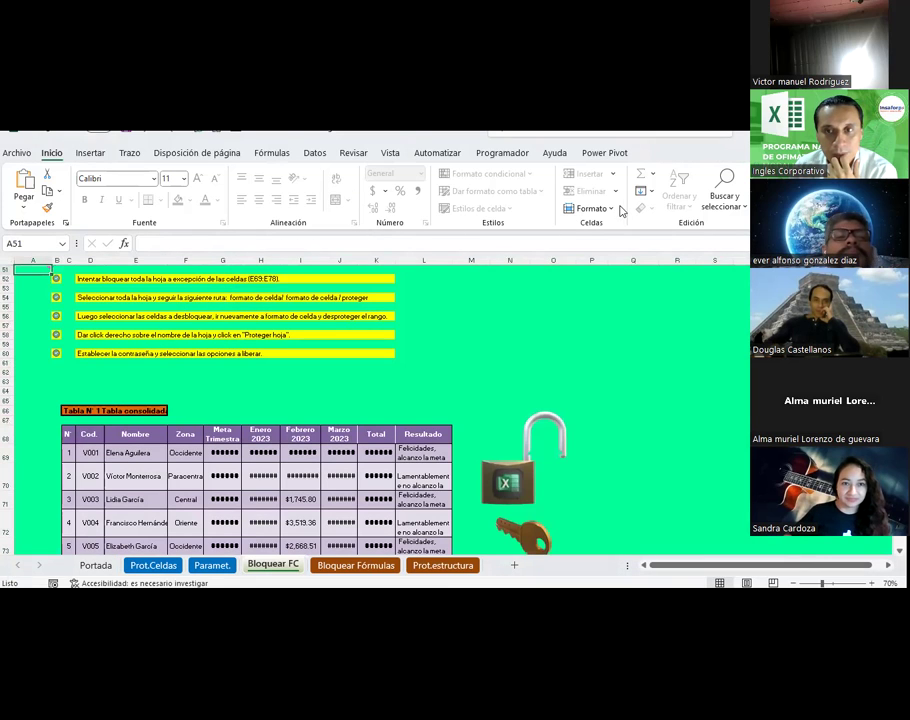
pyautogui.click(612, 208)
pyautogui.click(606, 470)
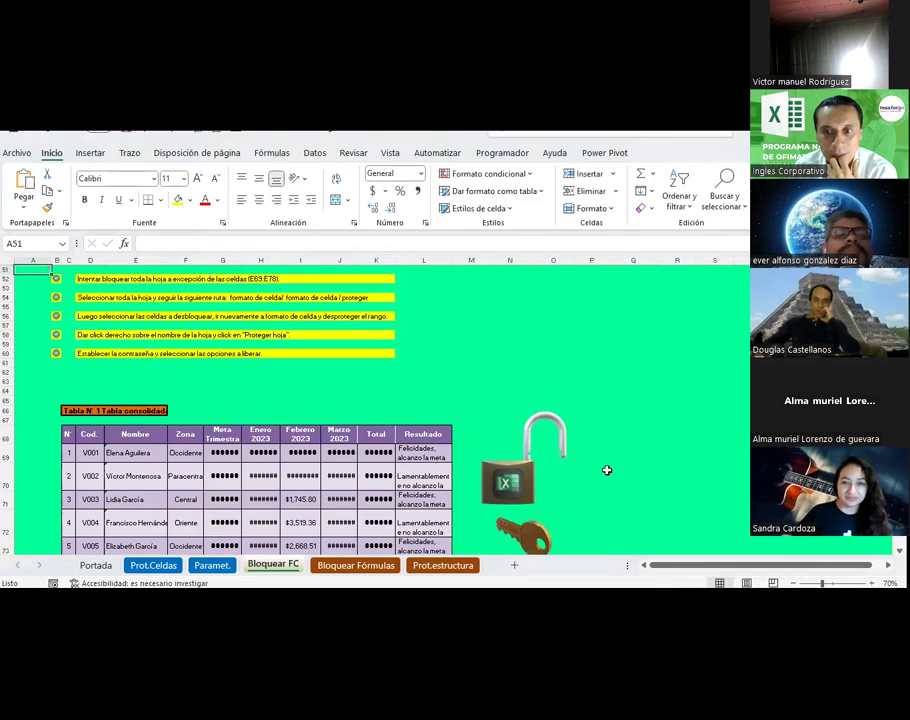
pyautogui.click(530, 460)
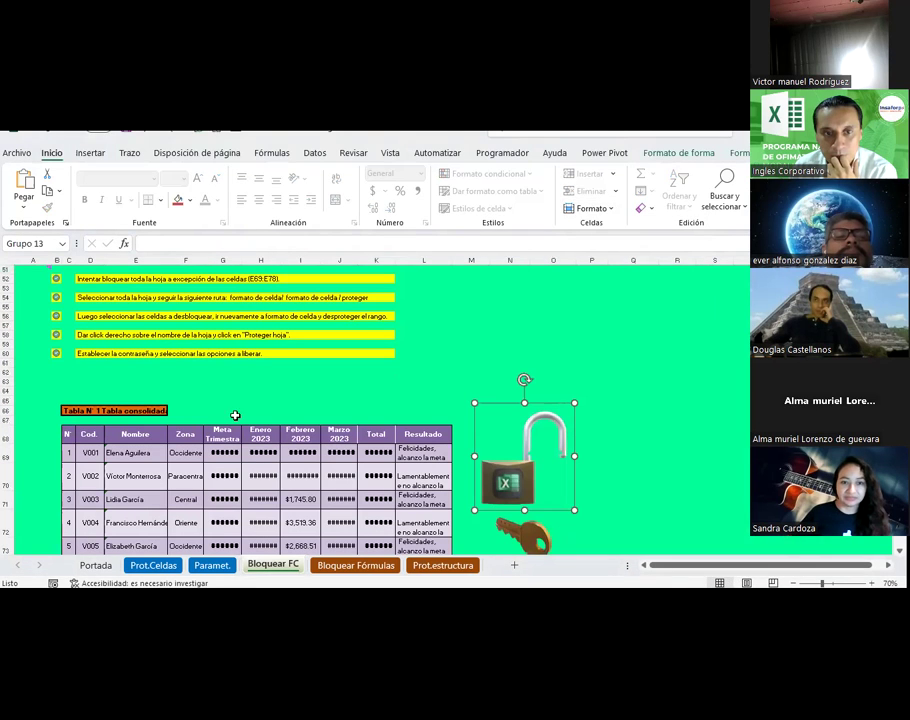
pyautogui.click(479, 371)
# Clear both Bloqueada and Oculta for every cell via Formato de celdas > Proteger.
pyautogui.click(7, 262)
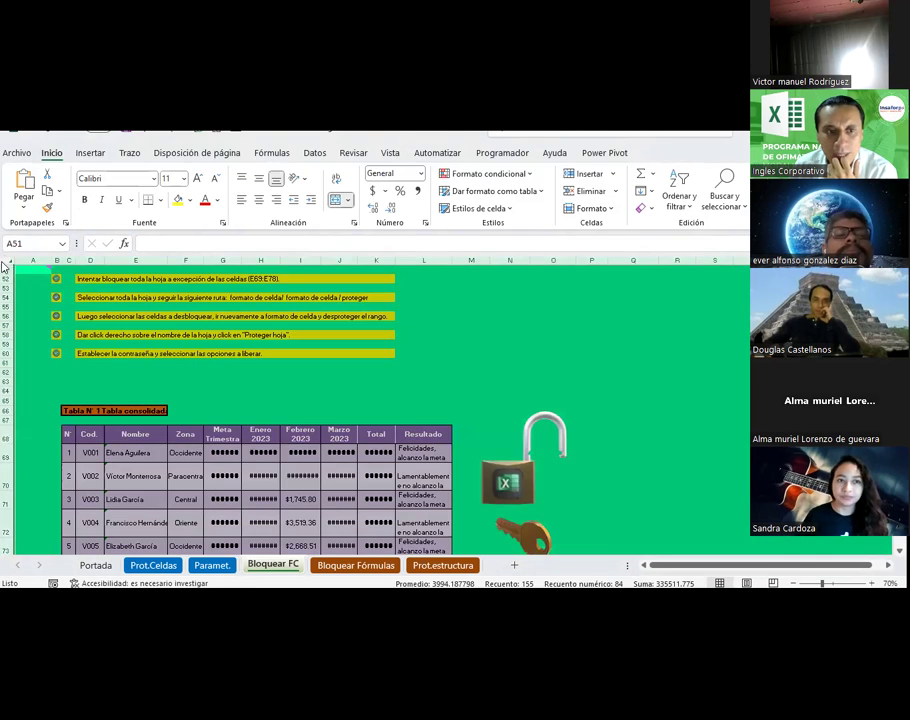
pyautogui.rightClick(5, 267)
pyautogui.click(71, 500)
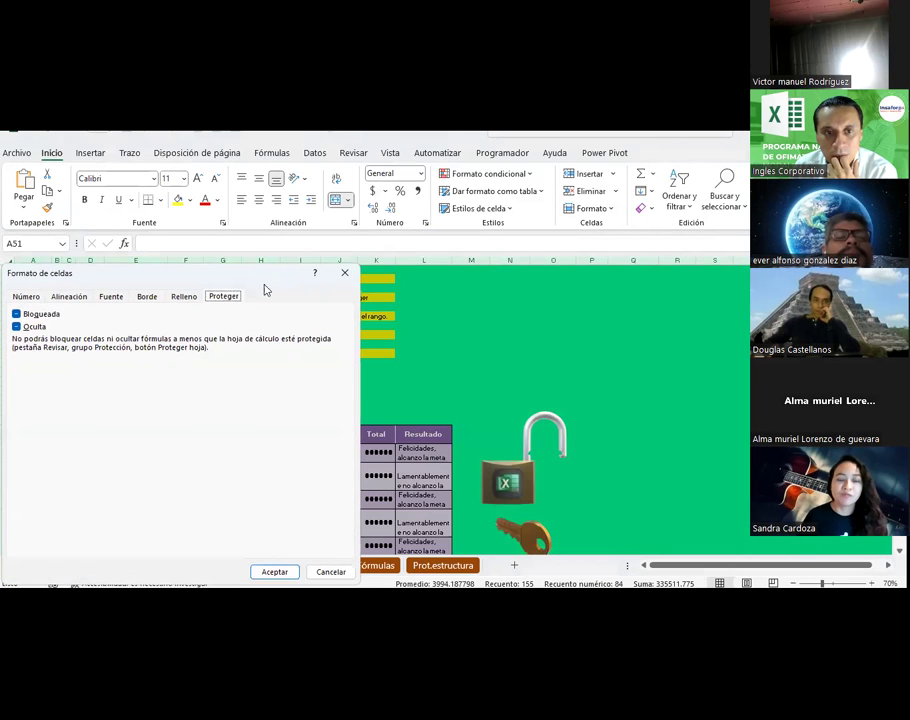
pyautogui.click(17, 314)
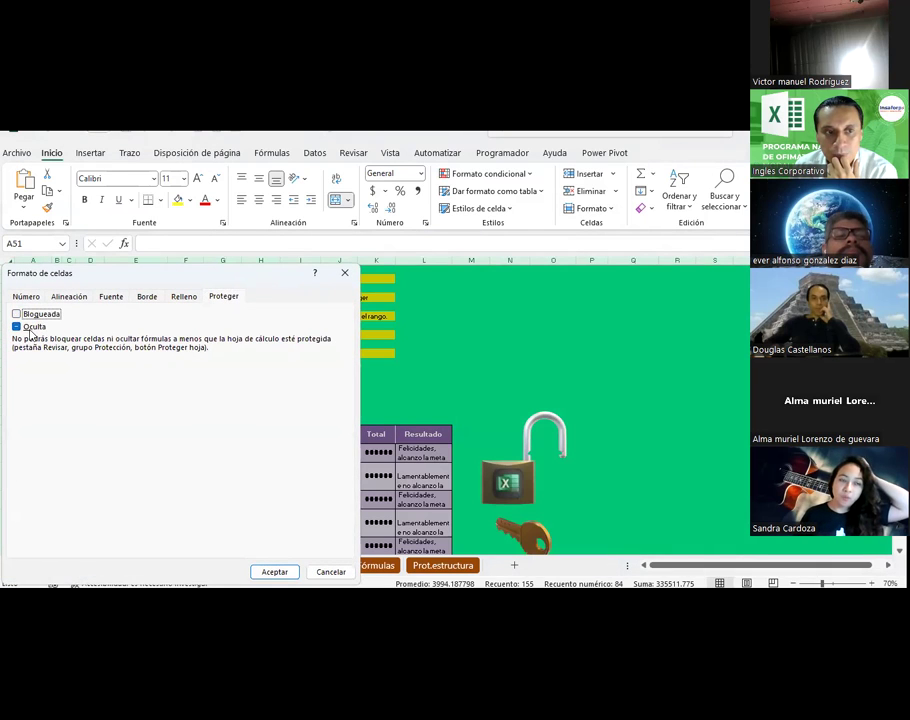
pyautogui.click(17, 327)
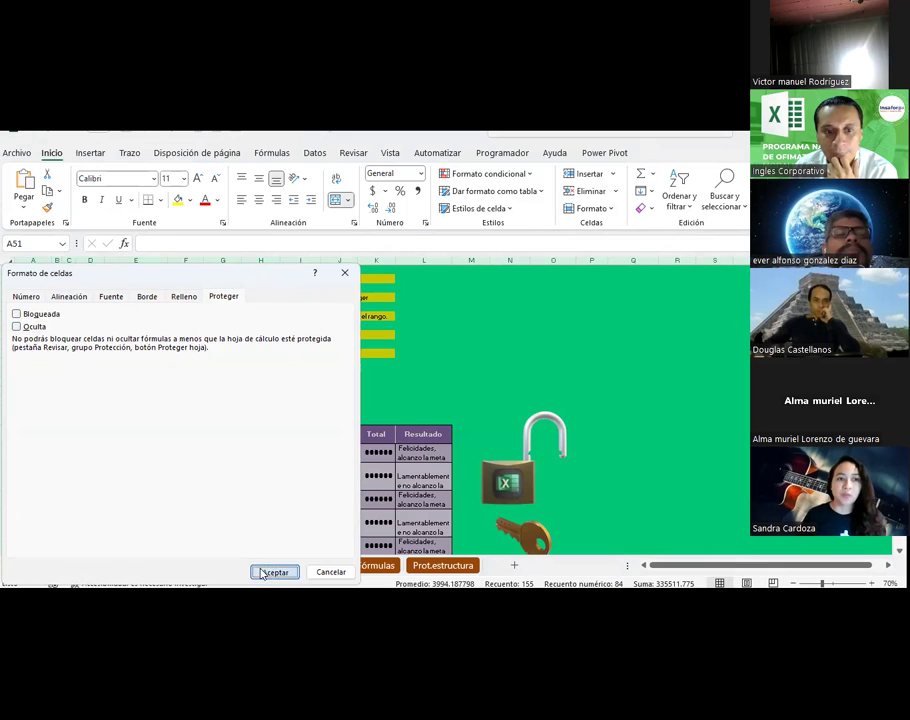
pyautogui.click(262, 573)
pyautogui.click(421, 352)
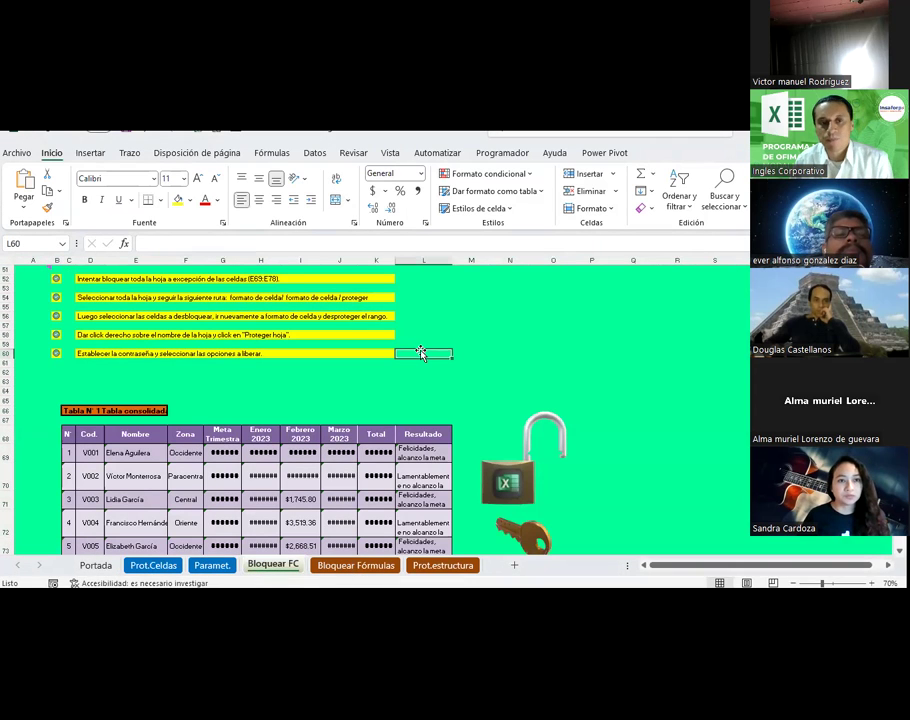
# Recheck Bloqueada for the entire sheet in Formato de celdas, leaving Oculta cleared.
pyautogui.click(7, 257)
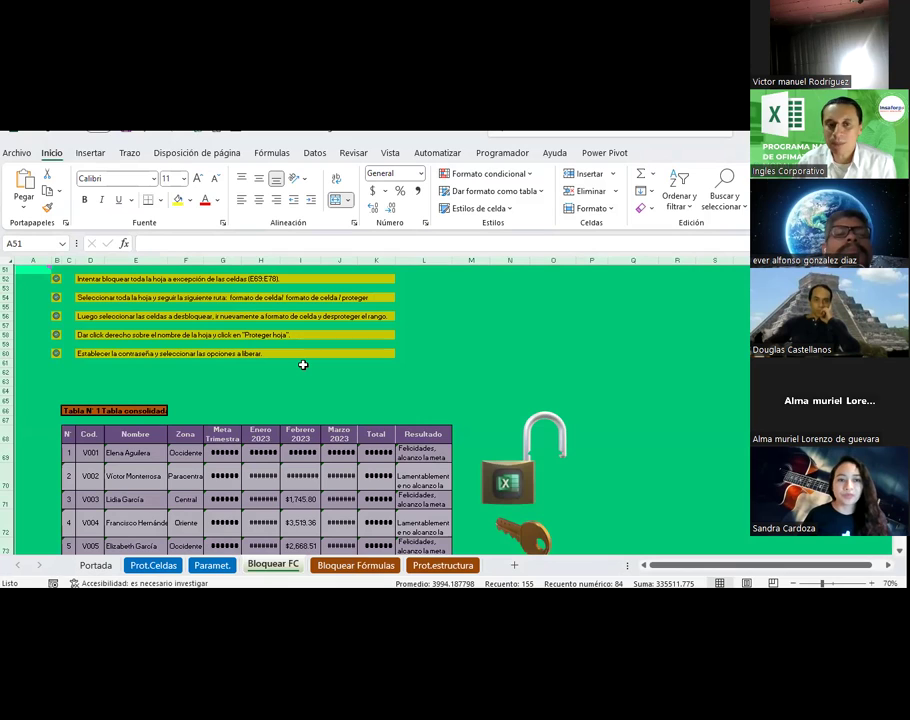
pyautogui.rightClick(296, 403)
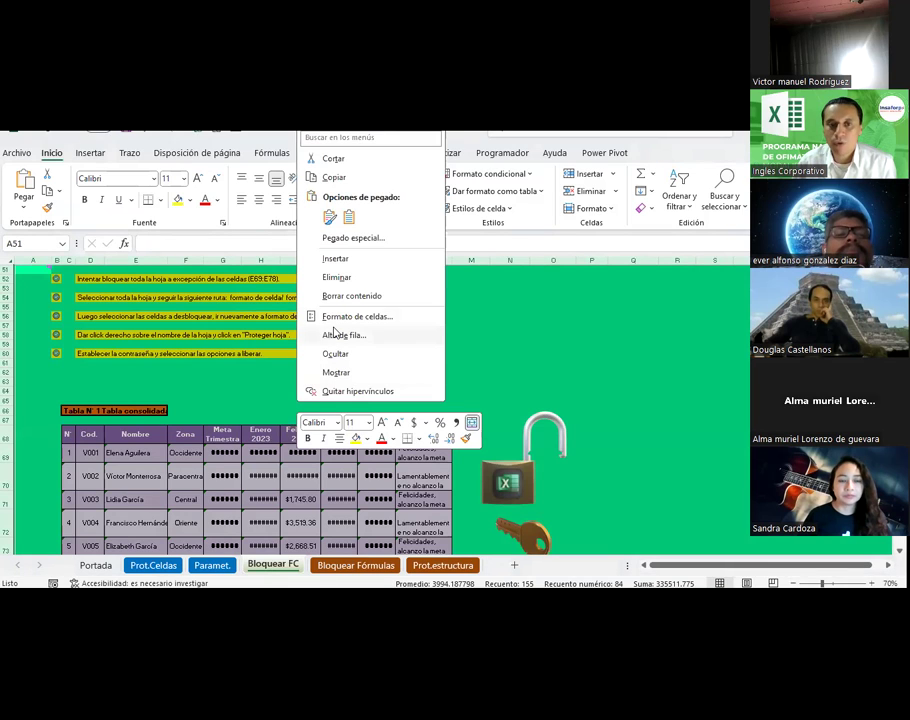
pyautogui.click(339, 317)
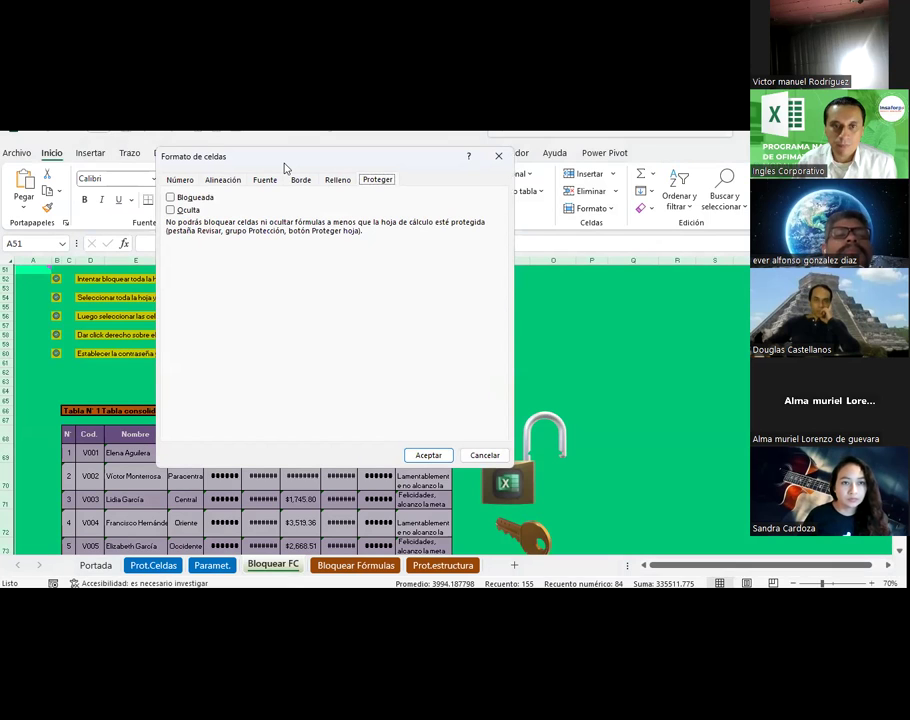
pyautogui.moveTo(284, 168); pyautogui.dragTo(607, 286)
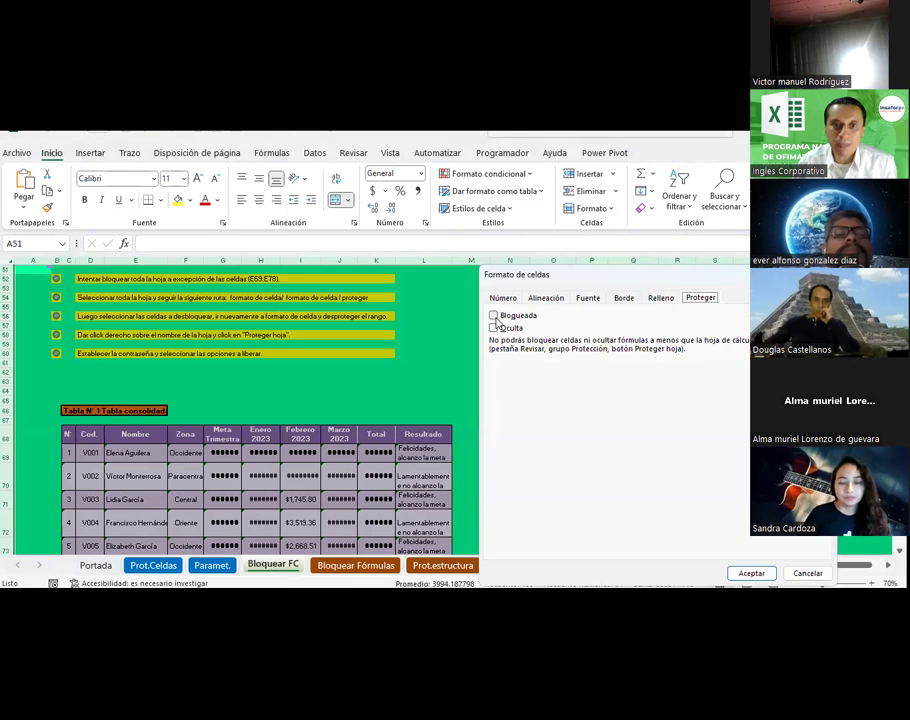
pyautogui.click(494, 316)
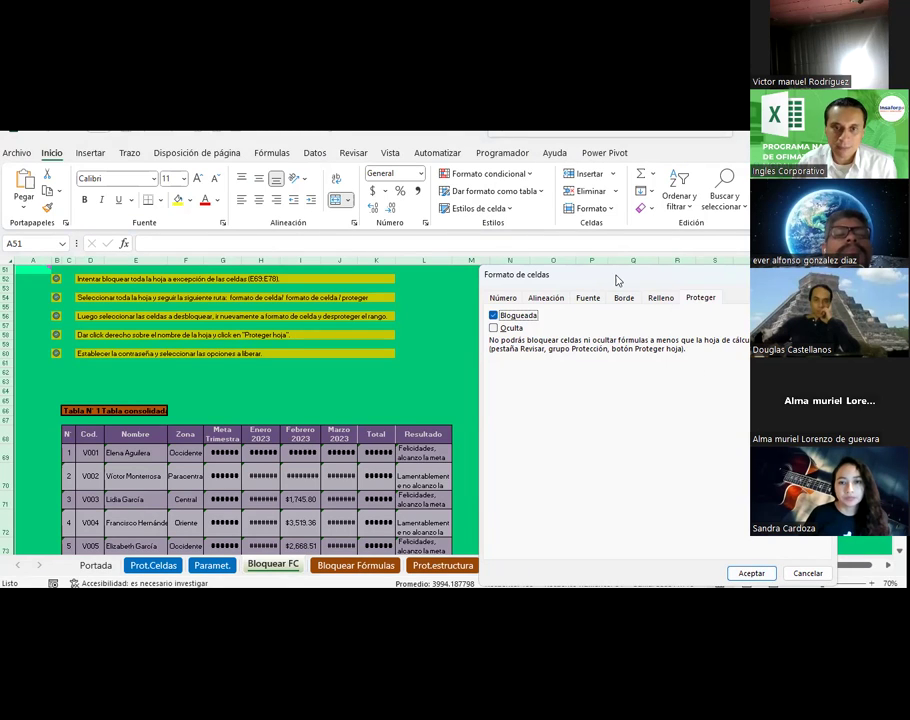
pyautogui.moveTo(617, 280); pyautogui.dragTo(437, 343)
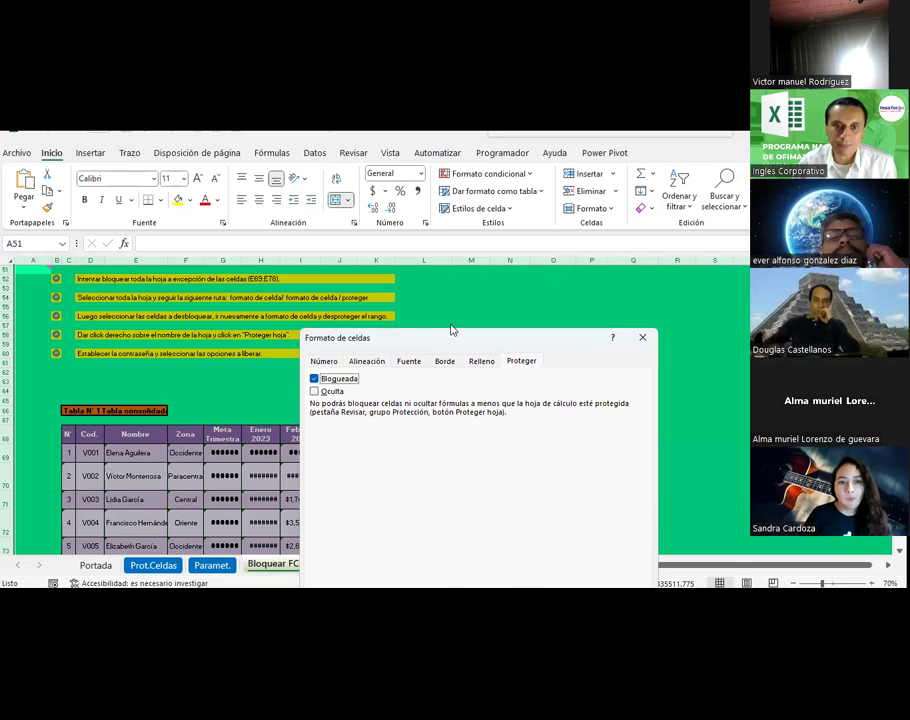
pyautogui.moveTo(445, 330); pyautogui.dragTo(528, 245)
pyautogui.click(669, 557)
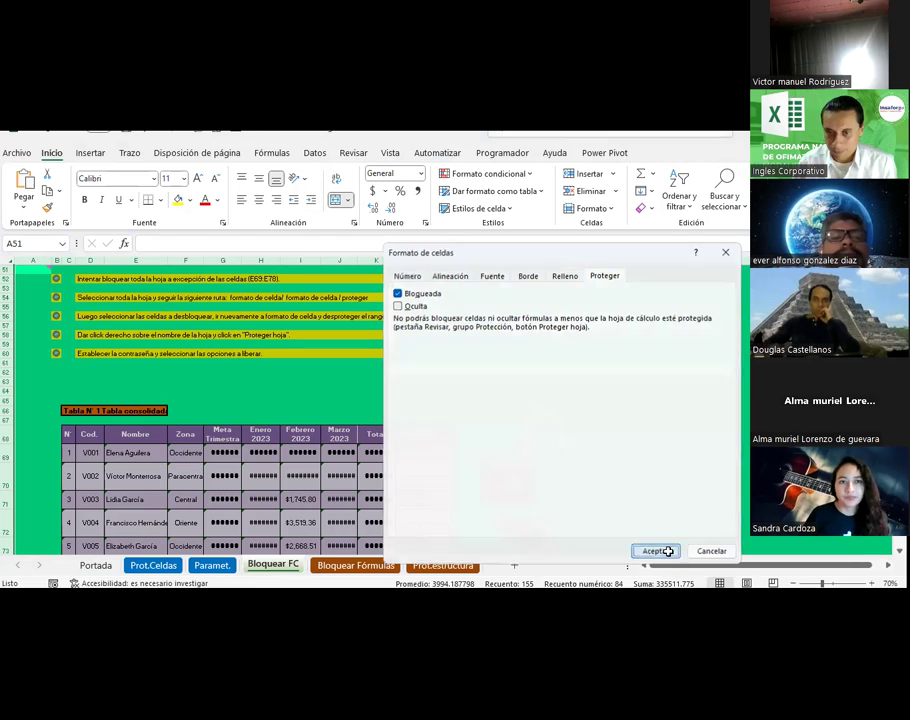
pyautogui.click(656, 552)
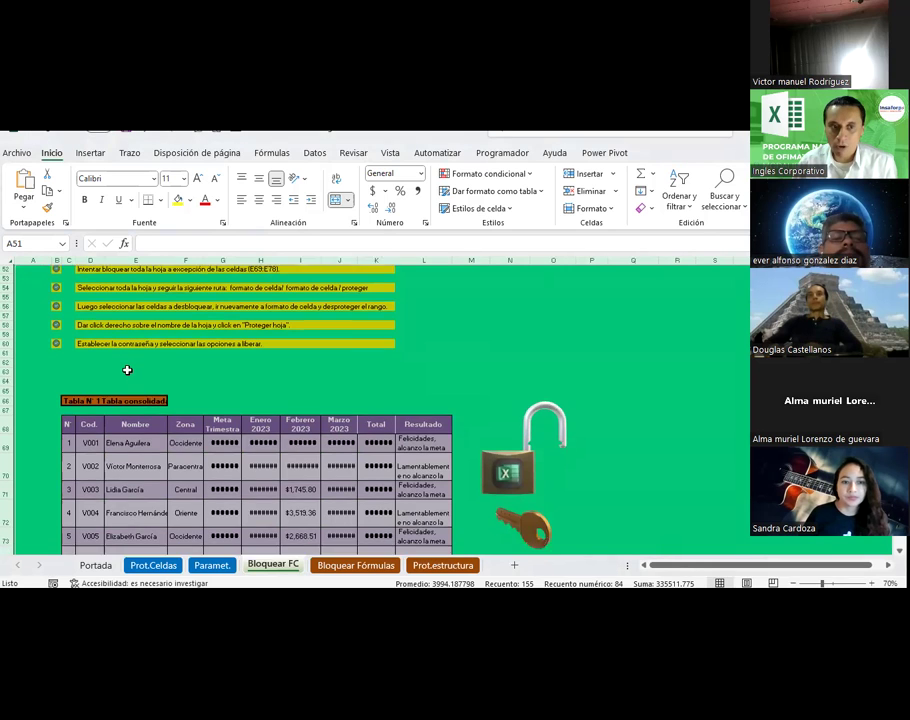
# Uncheck Bloqueada for the Nombre cells E69:E78 in Formato de celdas.
pyautogui.scroll(-3, 127, 370)
pyautogui.scroll(-2, 127, 370)
pyautogui.scroll(-1, 127, 372)
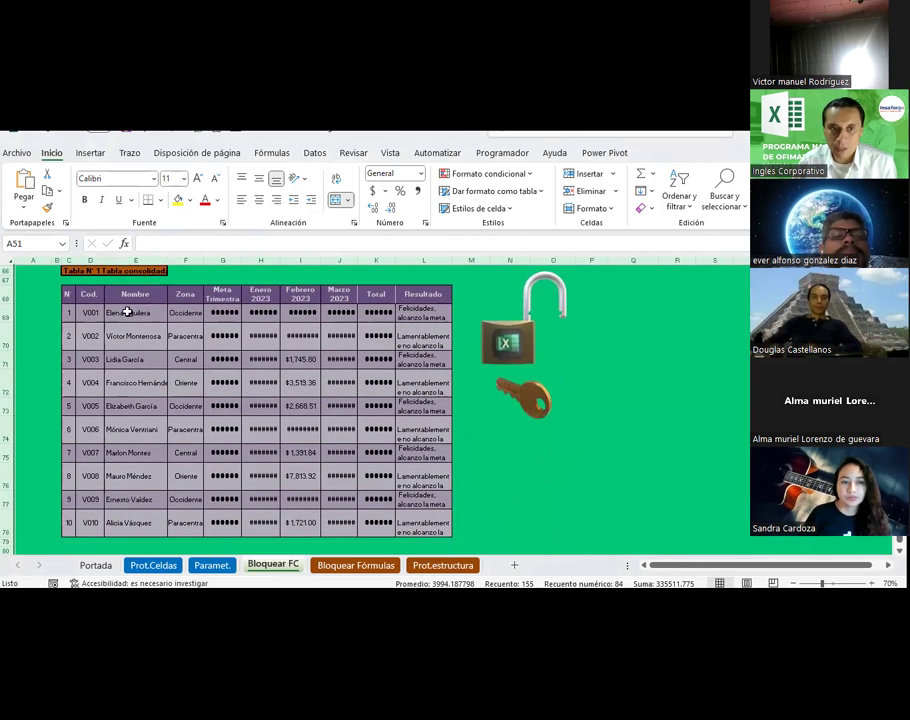
pyautogui.moveTo(127, 313); pyautogui.dragTo(139, 531)
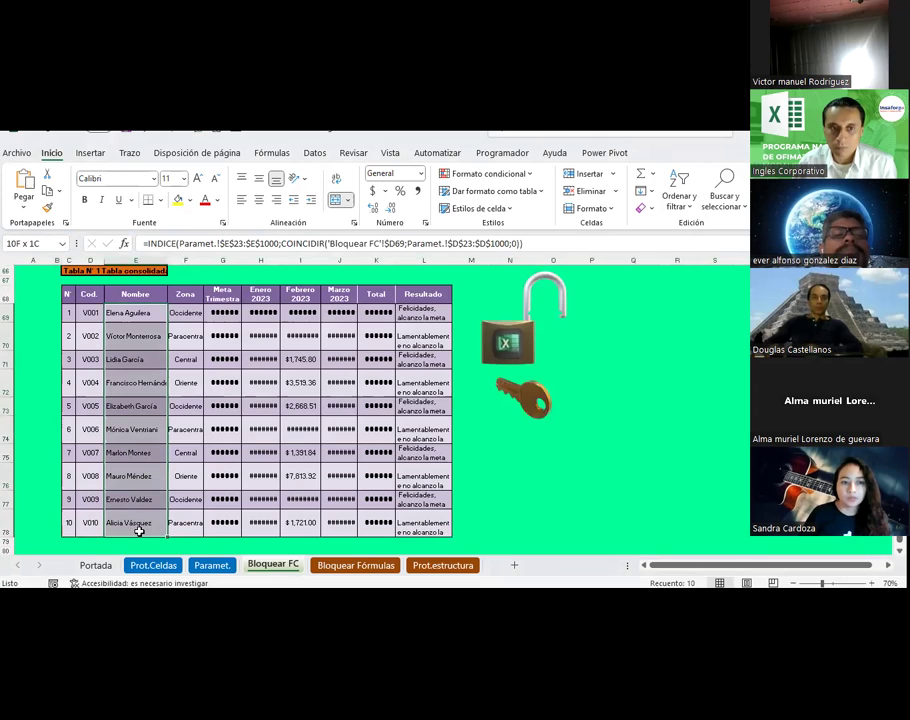
pyautogui.rightClick(133, 360)
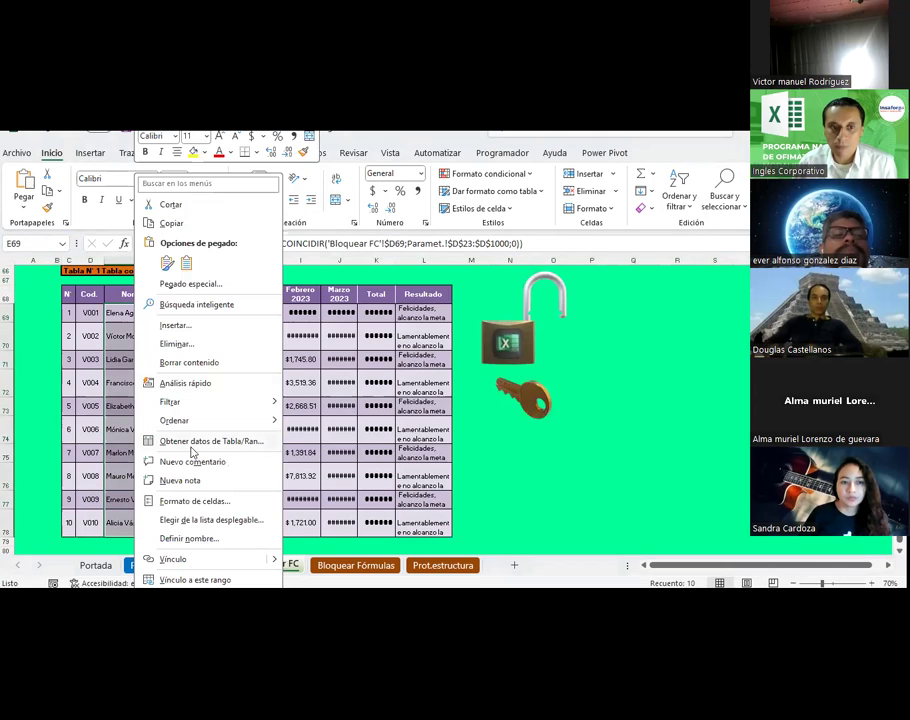
pyautogui.click(203, 505)
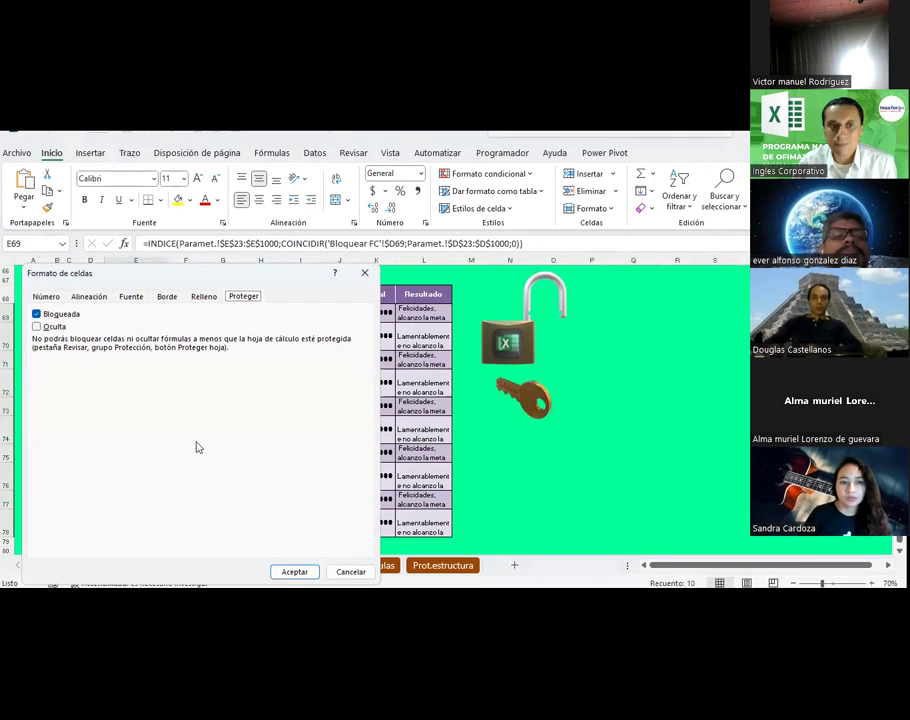
pyautogui.click(37, 316)
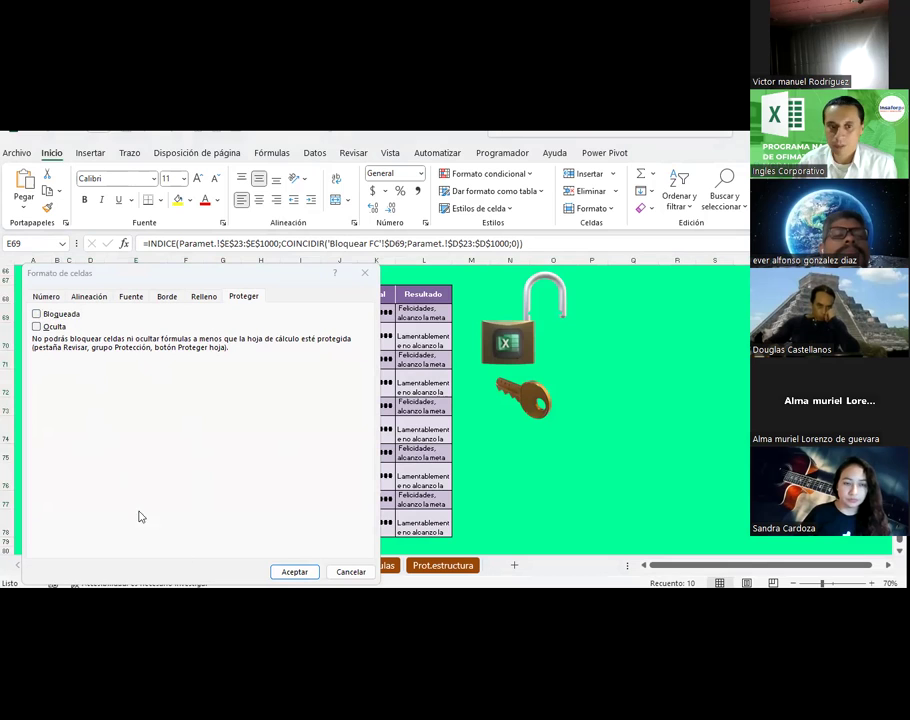
pyautogui.click(301, 578)
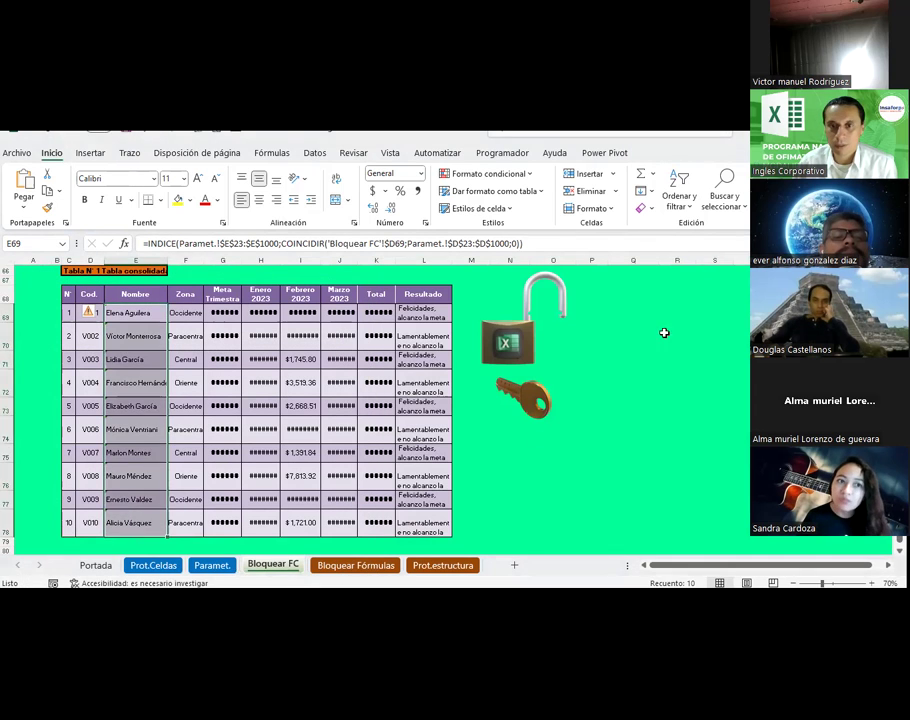
pyautogui.scroll(3, 600, 330)
pyautogui.scroll(2, 471, 378)
pyautogui.click(471, 381)
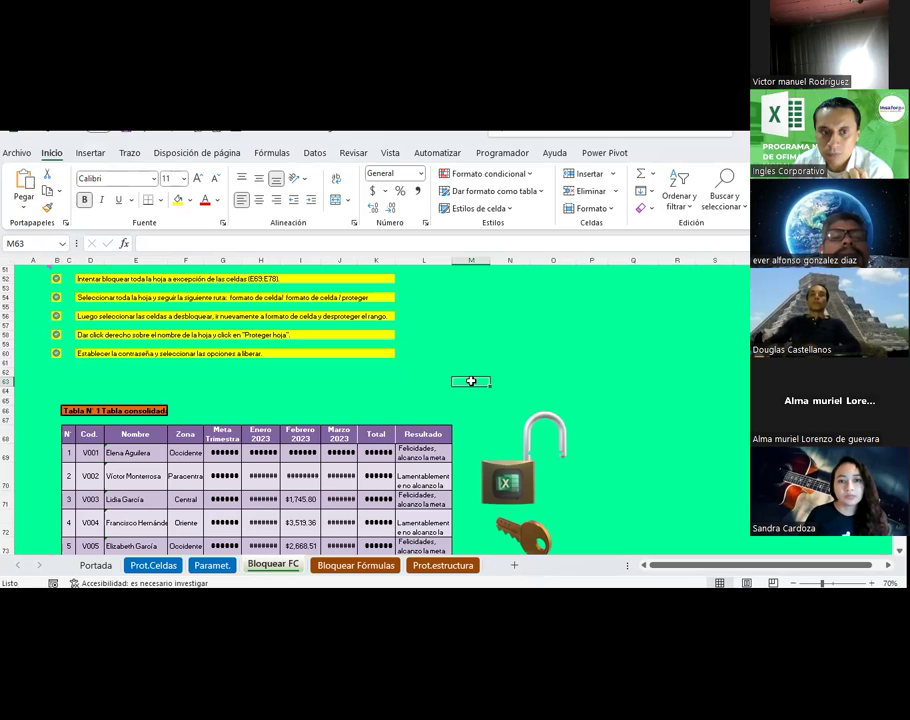
# Protect the Bloquear FC sheet with the default permissions.
pyautogui.click(591, 208)
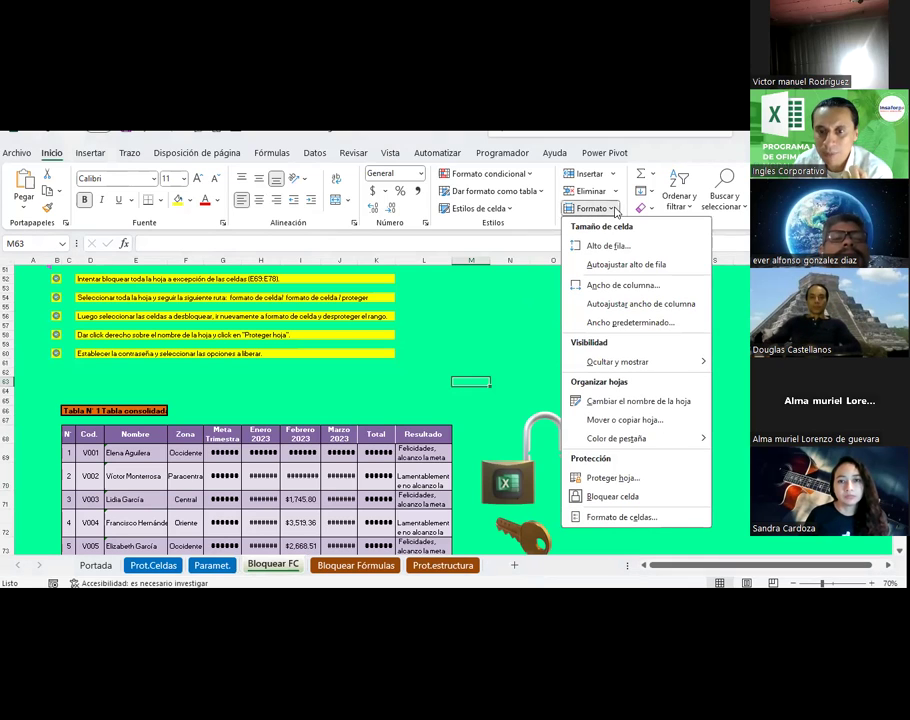
pyautogui.click(597, 479)
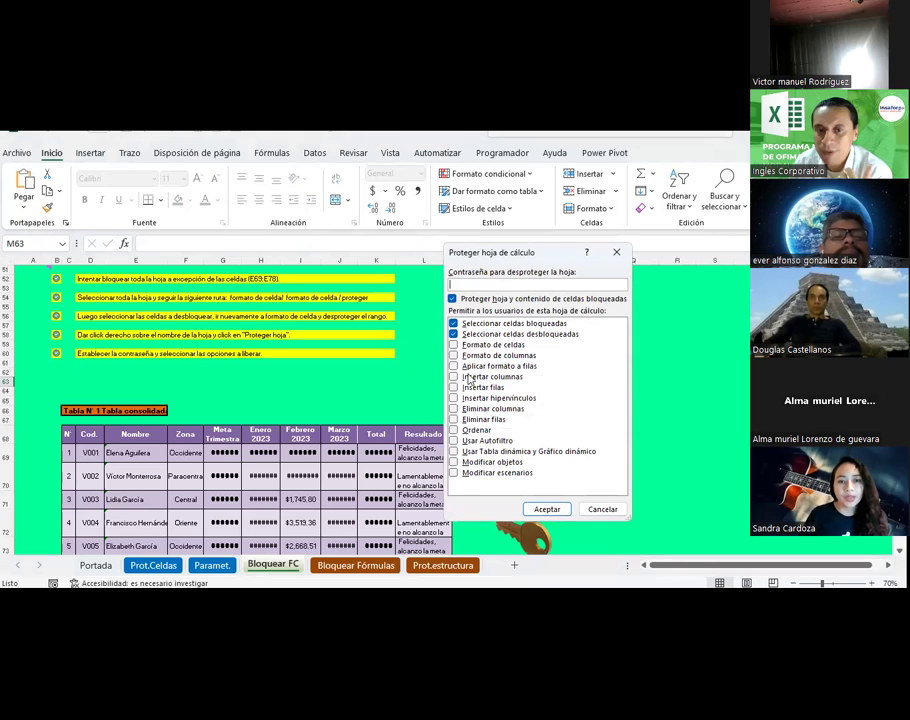
pyautogui.click(546, 509)
pyautogui.click(472, 362)
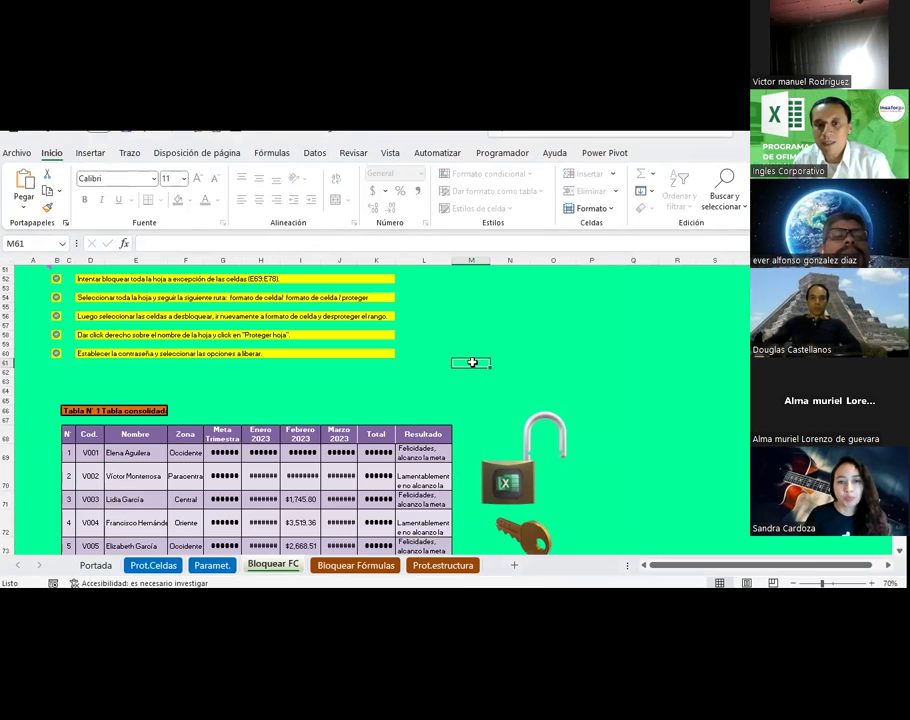
# Confirm a locked cell refuses edits, test typing in E69, then undo the entry.
pyautogui.doubleClick(472, 362)
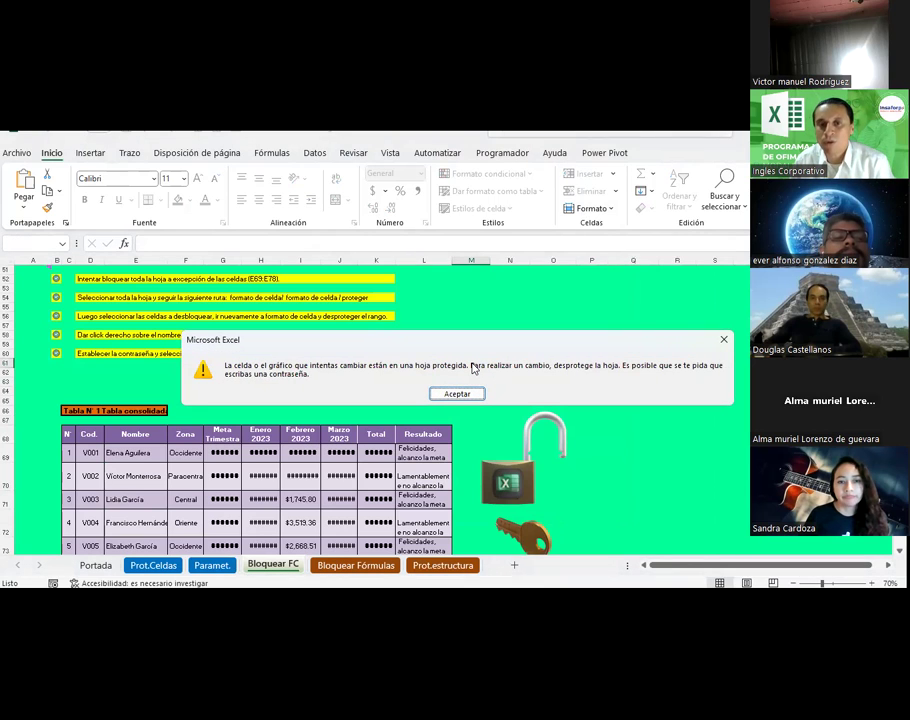
pyautogui.press('Return')
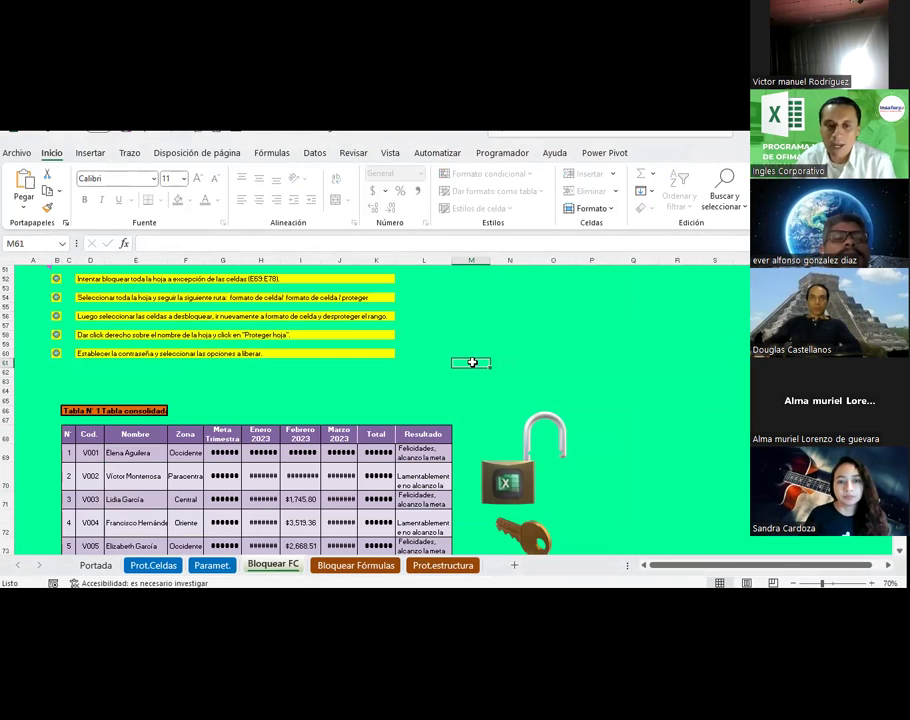
pyautogui.click(141, 453)
pyautogui.write('fsdf')
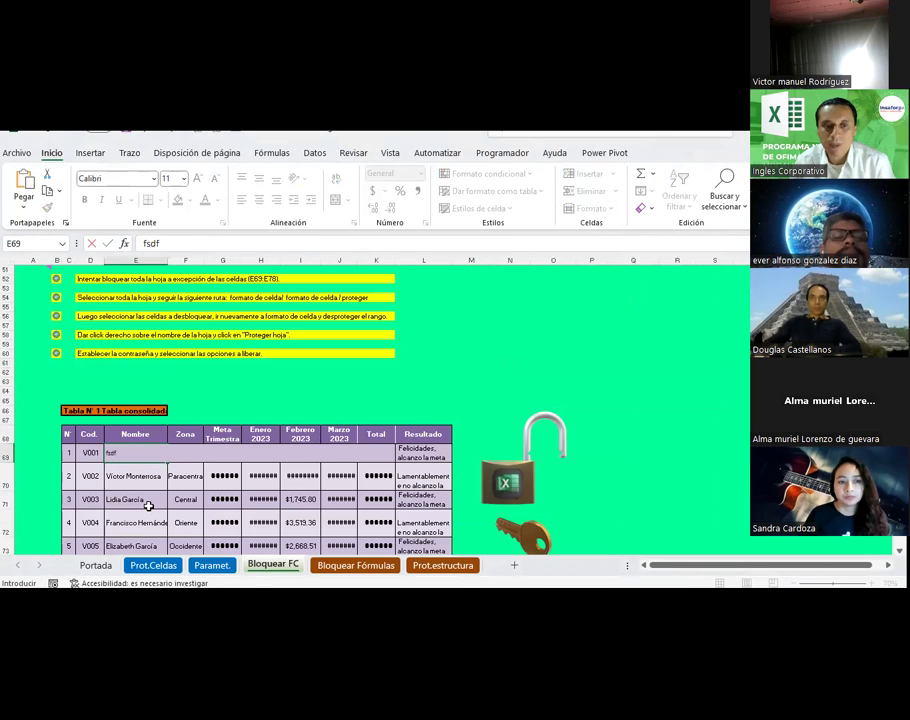
pyautogui.click(148, 506)
pyautogui.click(145, 454)
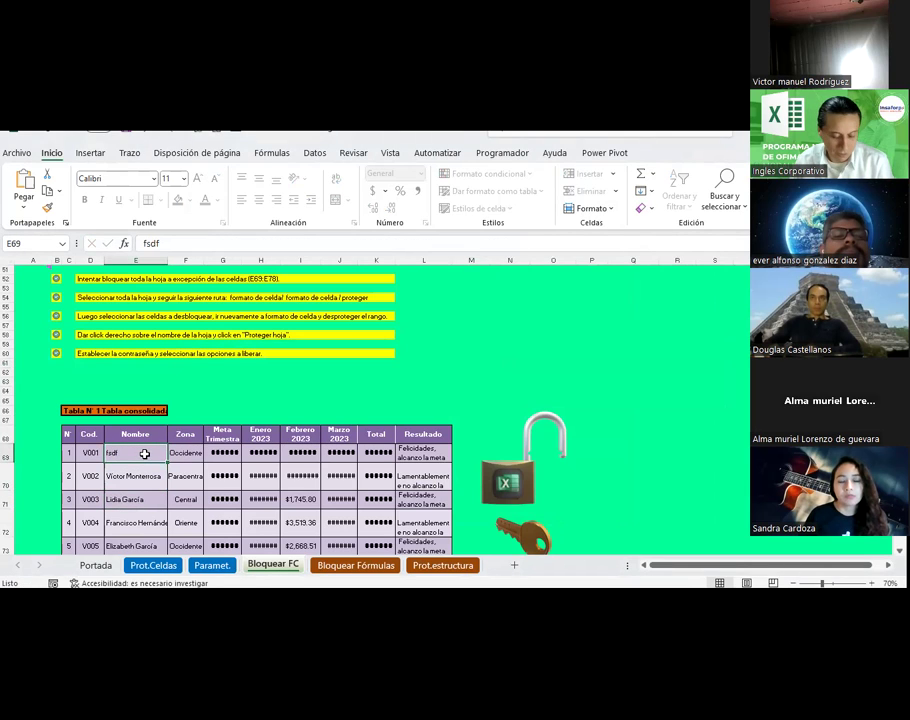
pyautogui.hotkey('ctrl', 'z')
pyautogui.scroll(-2, 142, 452)
pyautogui.scroll(-2, 135, 380)
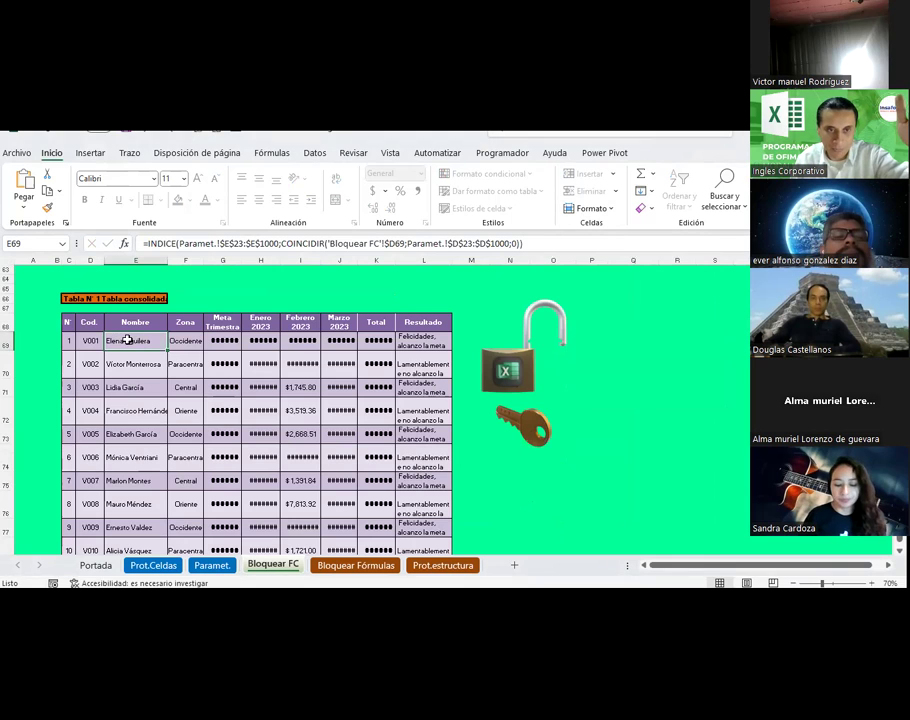
pyautogui.moveTo(127, 340); pyautogui.dragTo(141, 534)
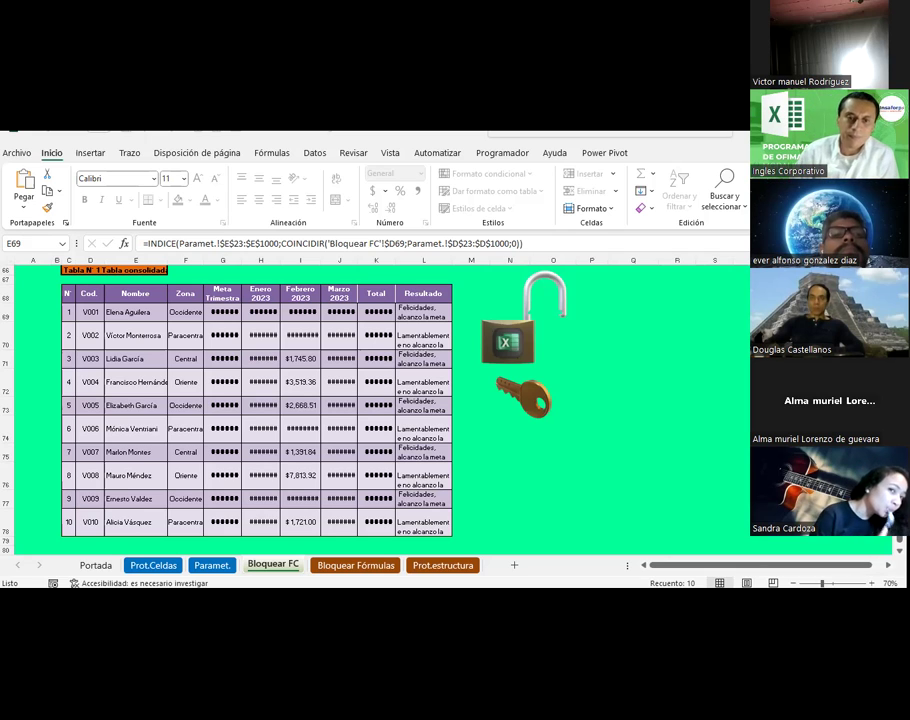
pyautogui.keyDown('ctrl'); pyautogui.scroll(2, 205, 411); pyautogui.keyUp('ctrl')
pyautogui.keyDown('ctrl'); pyautogui.scroll(1, 205, 411); pyautogui.keyUp('ctrl')
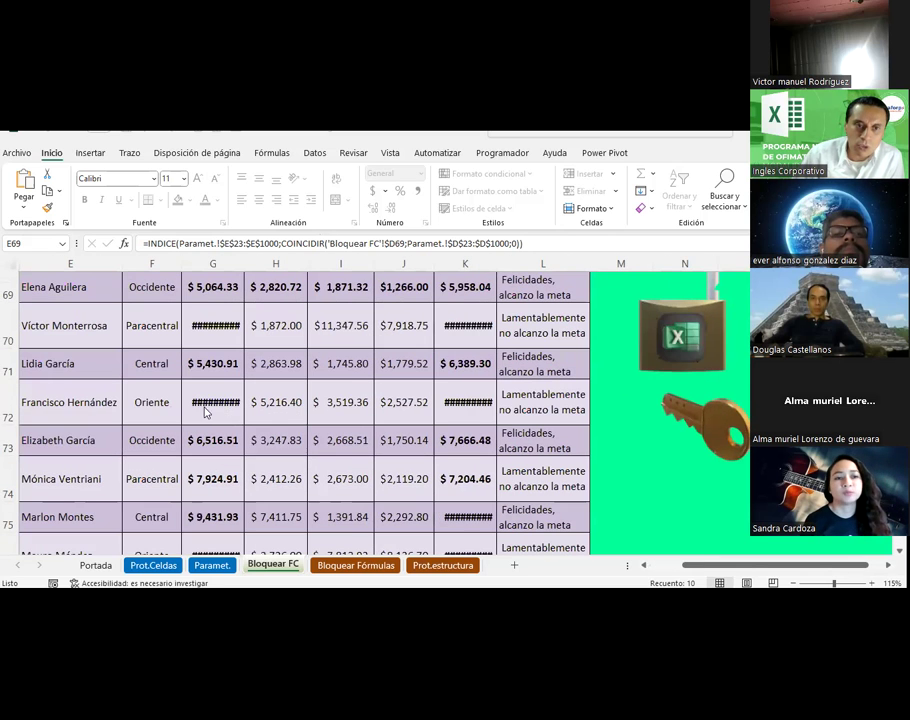
pyautogui.keyDown('ctrl'); pyautogui.scroll(1, 600, 500); pyautogui.keyUp('ctrl')
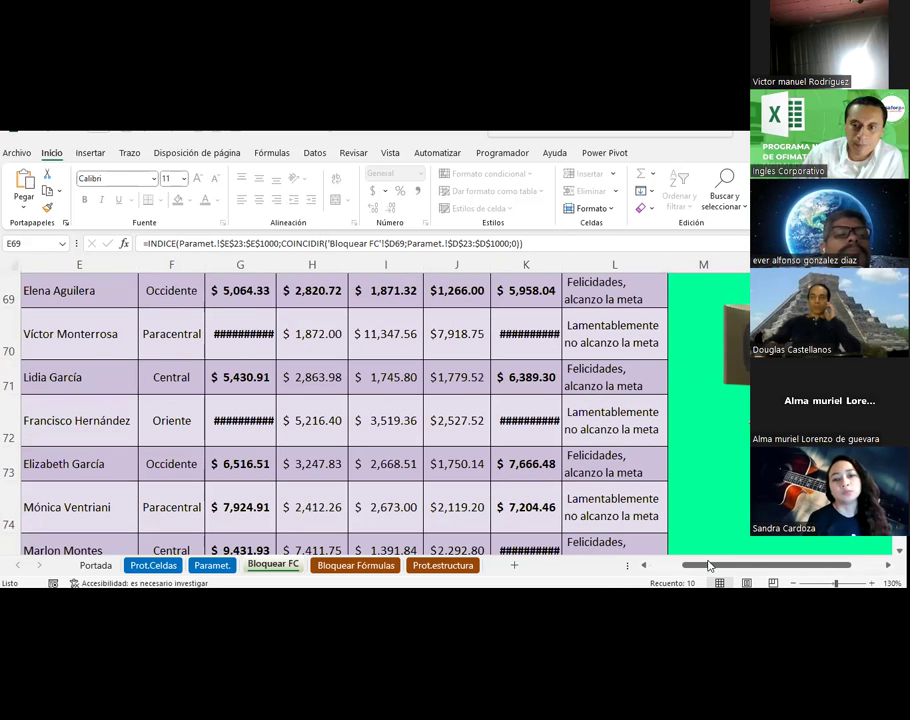
pyautogui.click(613, 567)
pyautogui.keyDown('ctrl'); pyautogui.scroll(-1, 340, 430); pyautogui.keyUp('ctrl')
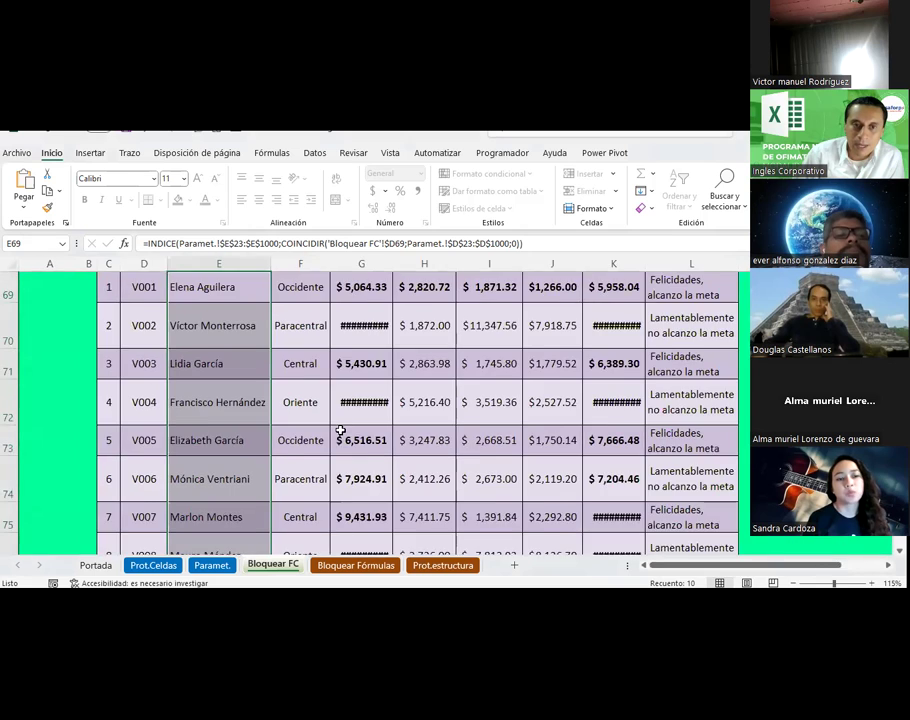
pyautogui.keyDown('ctrl'); pyautogui.scroll(-1, 340, 430); pyautogui.keyUp('ctrl')
pyautogui.scroll(1, 292, 410)
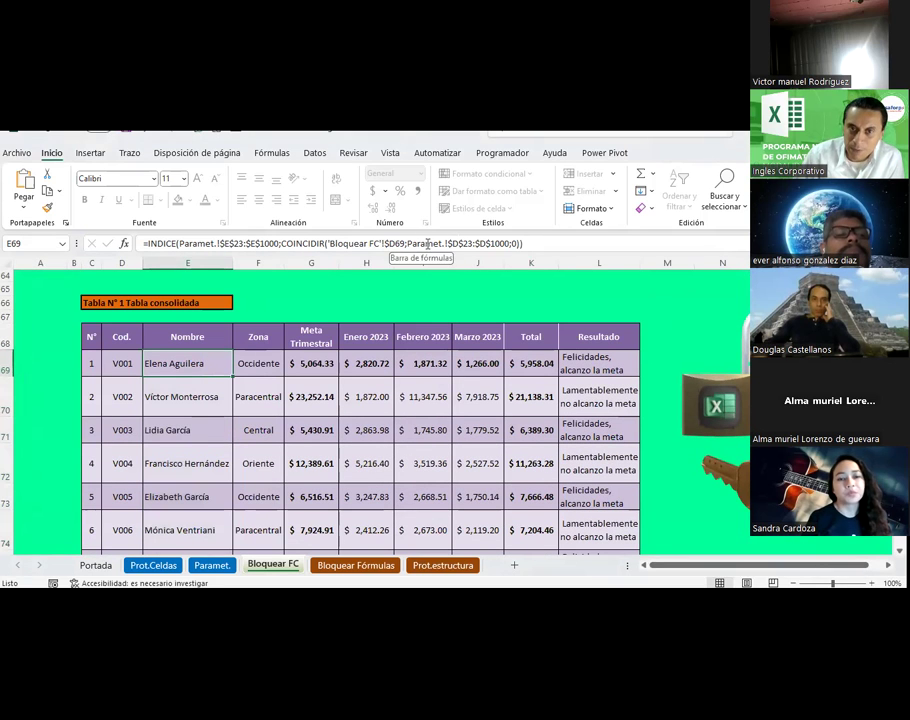
pyautogui.click(260, 363)
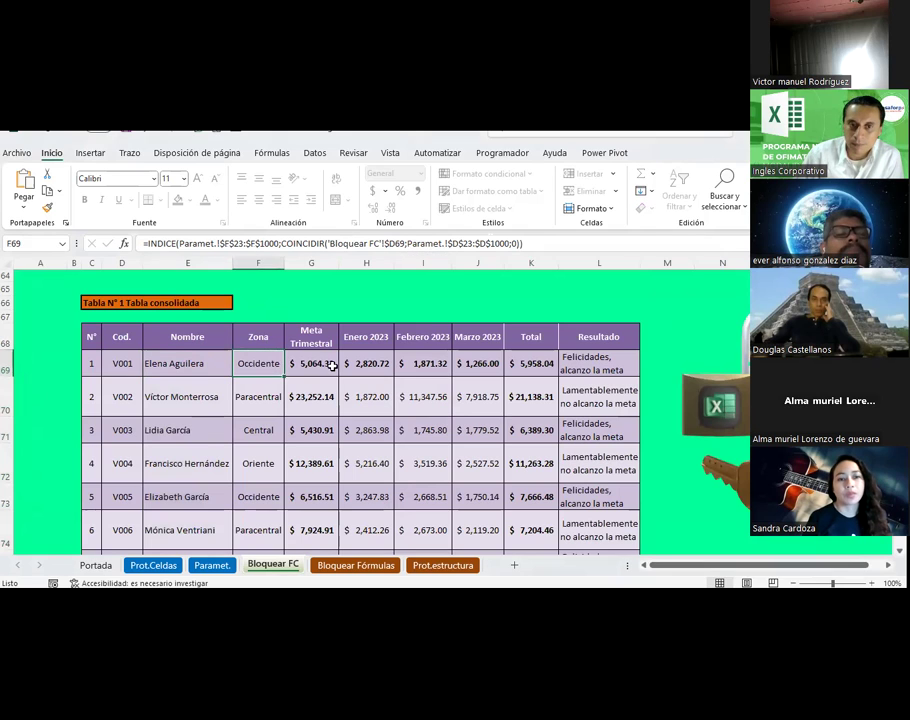
pyautogui.click(331, 365)
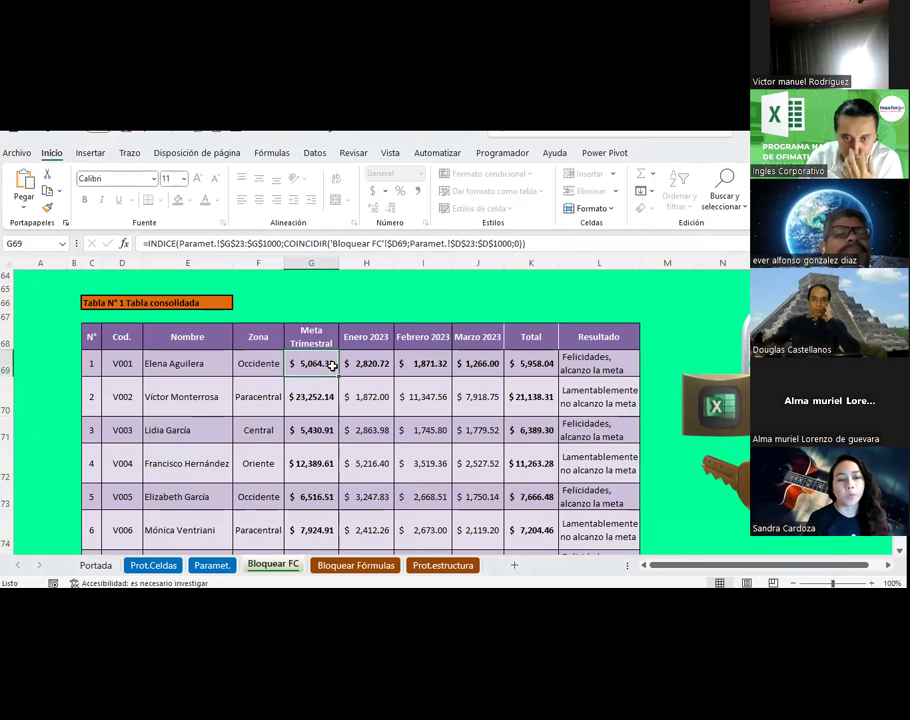
# Switch to the Bloquear Fórmulas sheet and look over its sales table.
pyautogui.click(355, 565)
pyautogui.scroll(-1, 279, 463)
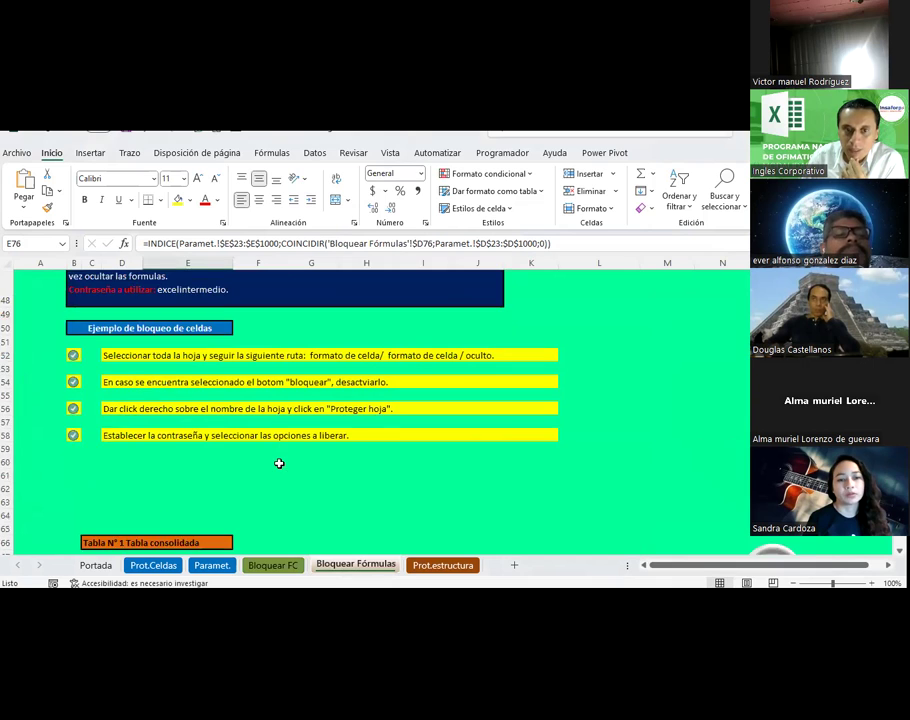
pyautogui.scroll(-4, 279, 463)
pyautogui.scroll(-1, 279, 462)
pyautogui.scroll(1, 273, 412)
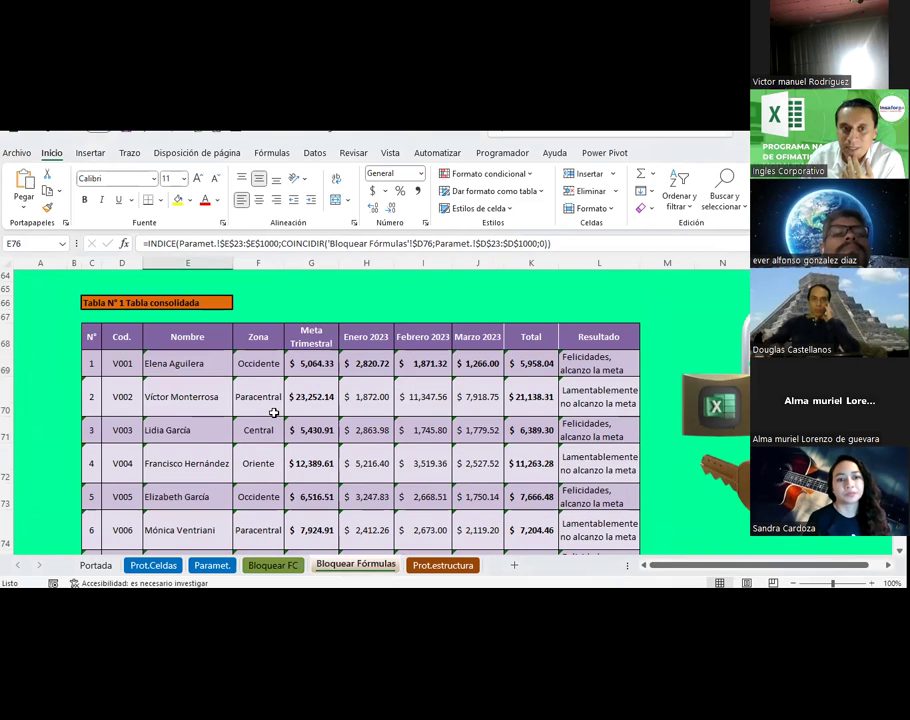
pyautogui.click(260, 356)
# Select the entire sheet and set all cells to Bloqueada and Oculta in Formato de celdas.
pyautogui.click(10, 261)
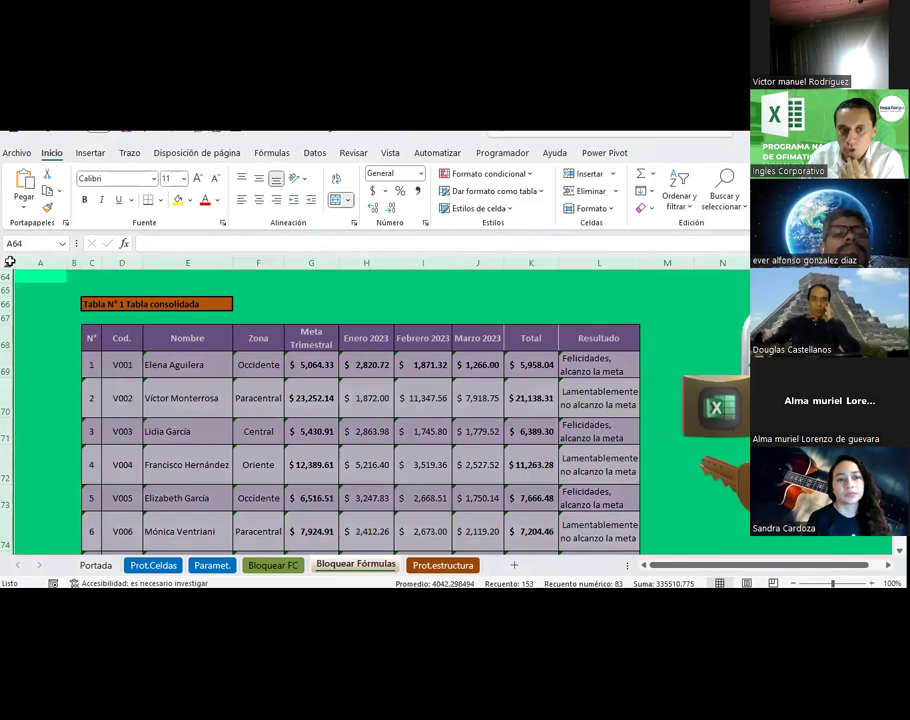
pyautogui.rightClick(266, 307)
pyautogui.click(336, 494)
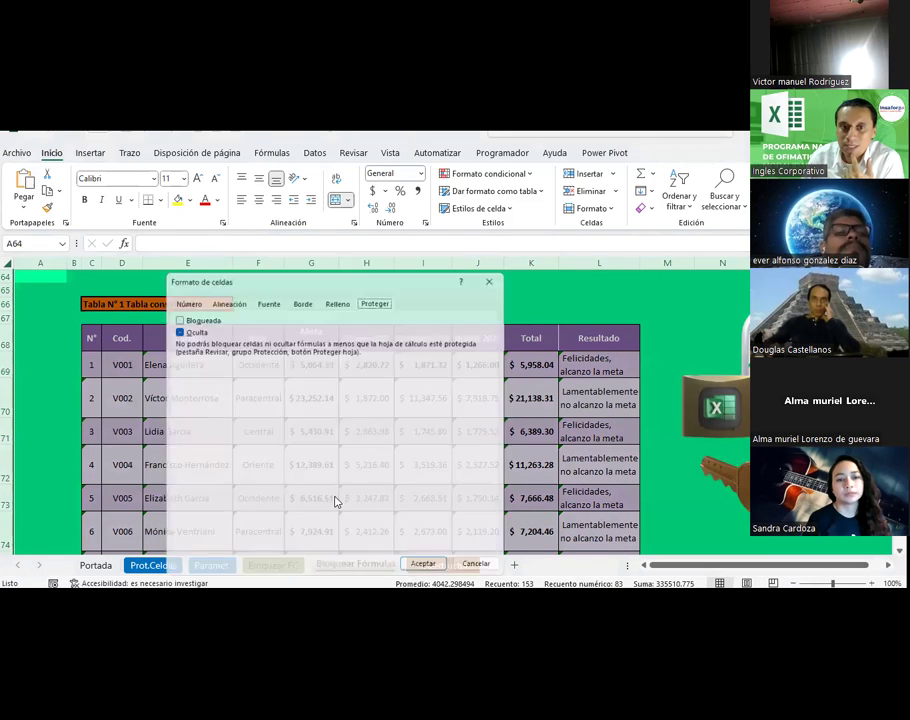
pyautogui.moveTo(286, 266); pyautogui.dragTo(574, 183)
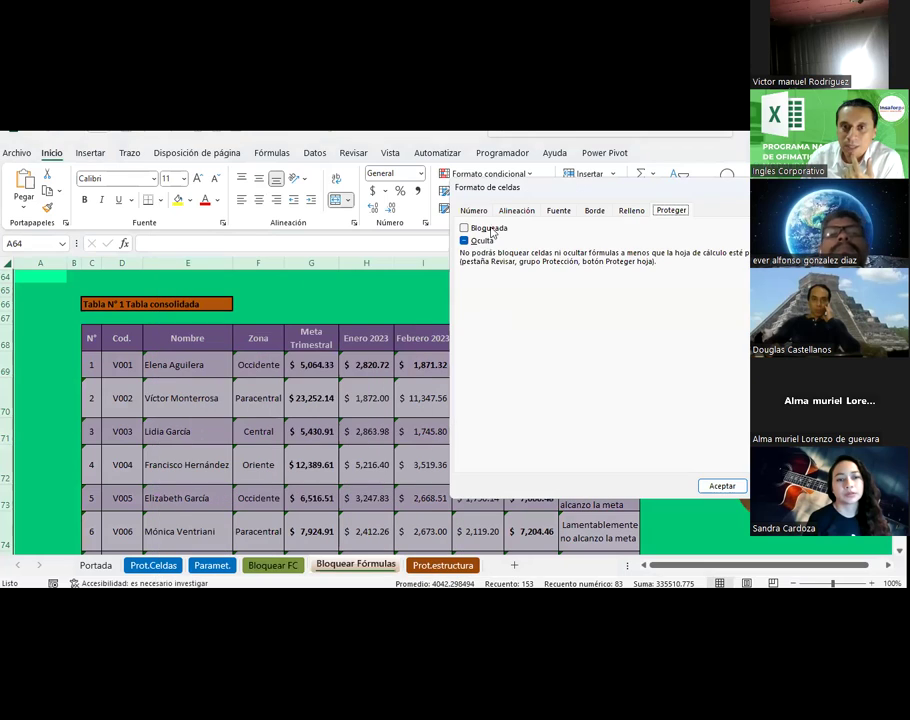
pyautogui.click(464, 228)
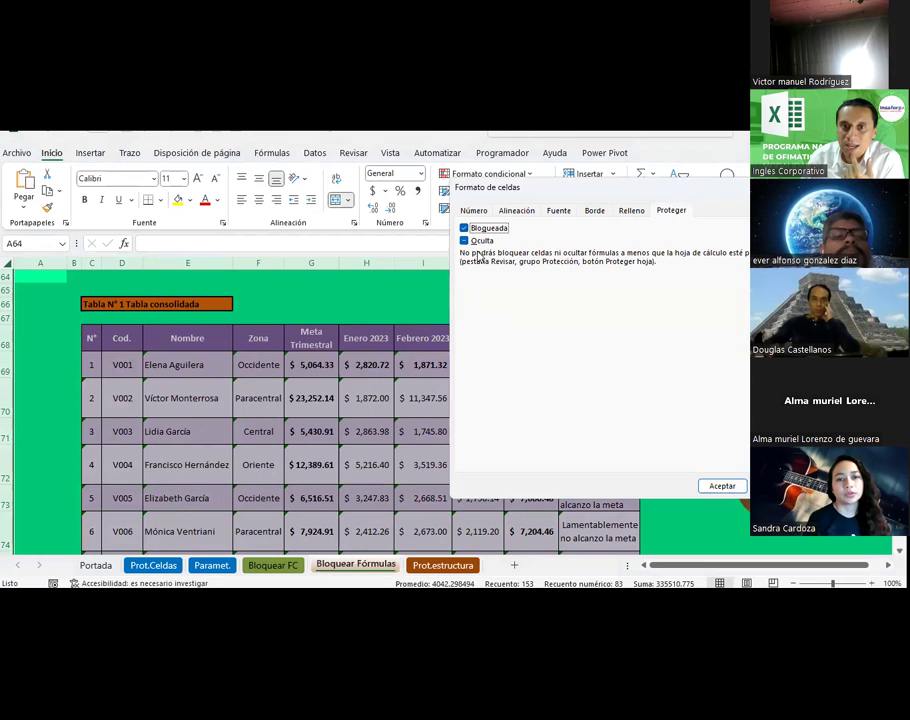
pyautogui.click(464, 241)
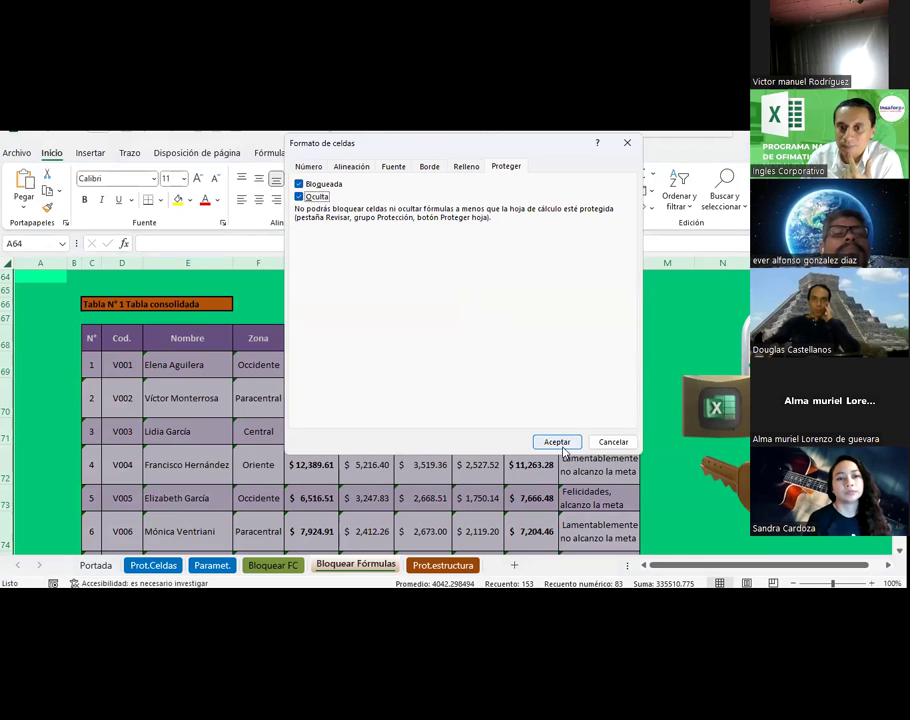
pyautogui.click(557, 442)
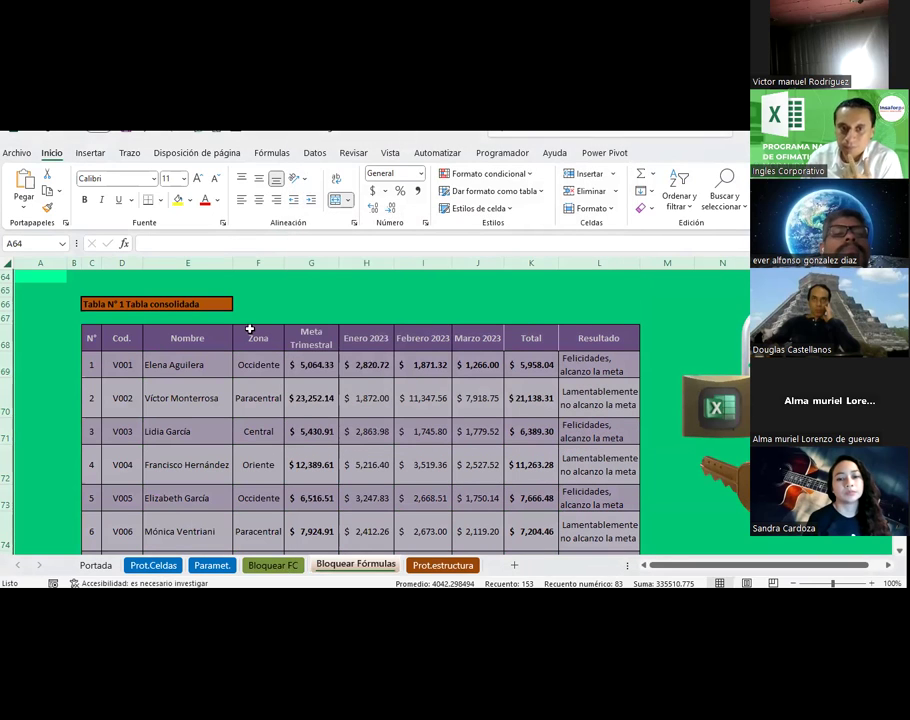
# Check E69's formula, then test typing 'dsf' in G65 and delete it.
pyautogui.click(148, 366)
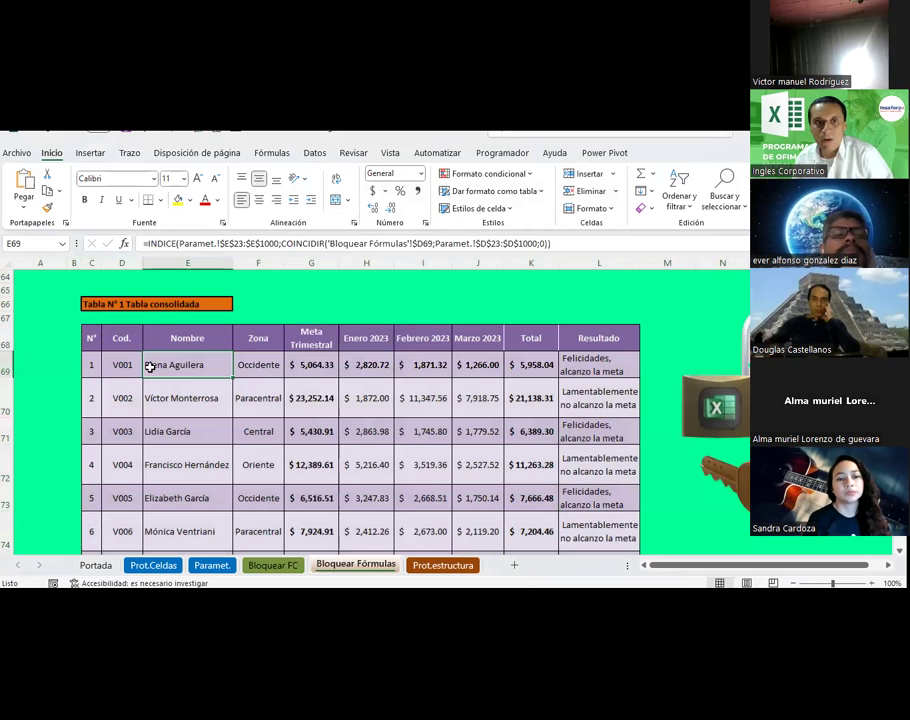
pyautogui.click(301, 290)
pyautogui.write('dsf')
pyautogui.click(367, 306)
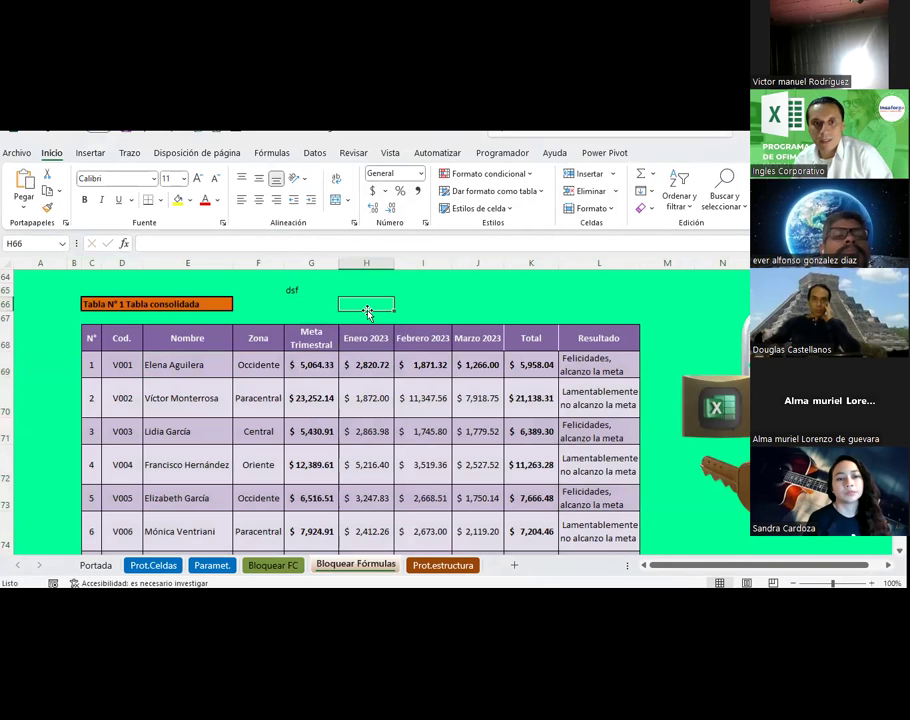
pyautogui.click(301, 290)
pyautogui.press('Delete')
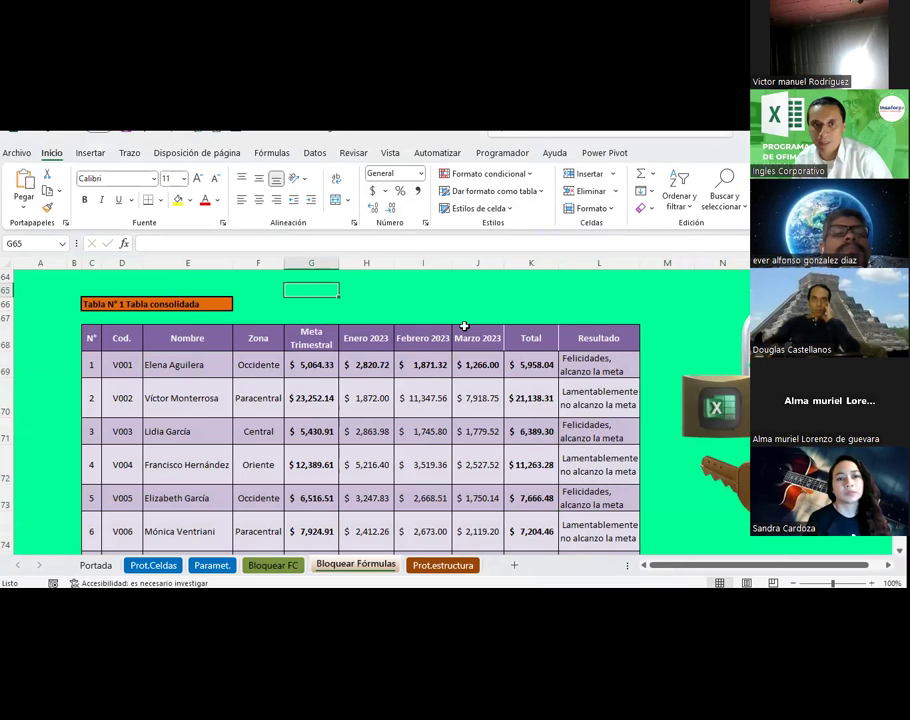
# Protect the sheet with default permissions and confirm E69's formula is hidden.
pyautogui.scroll(2, 464, 326)
pyautogui.scroll(1, 464, 326)
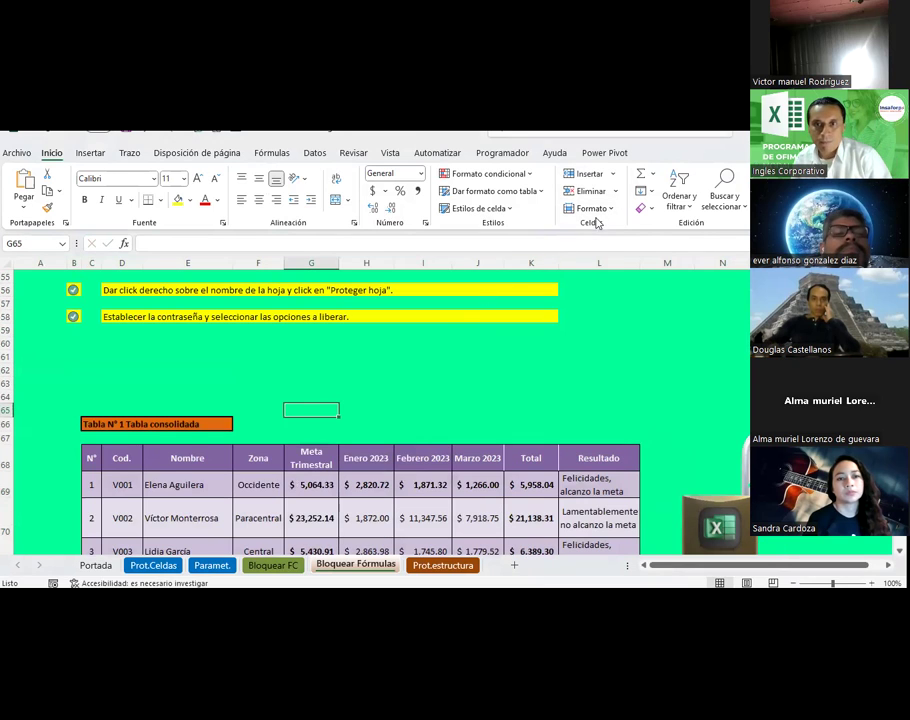
pyautogui.scroll(-3, 580, 299)
pyautogui.click(607, 210)
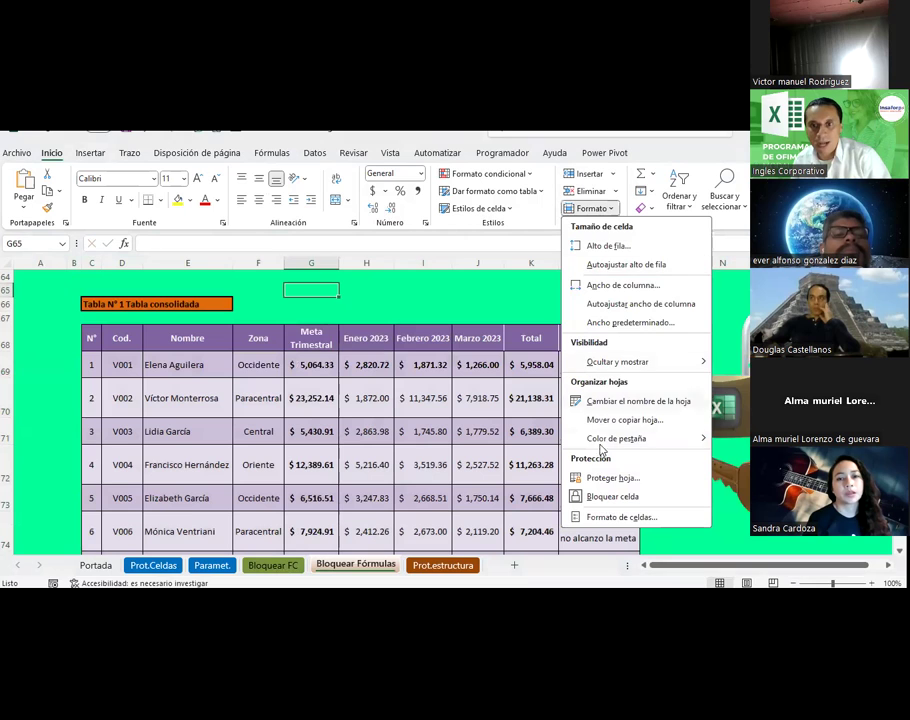
pyautogui.click(612, 478)
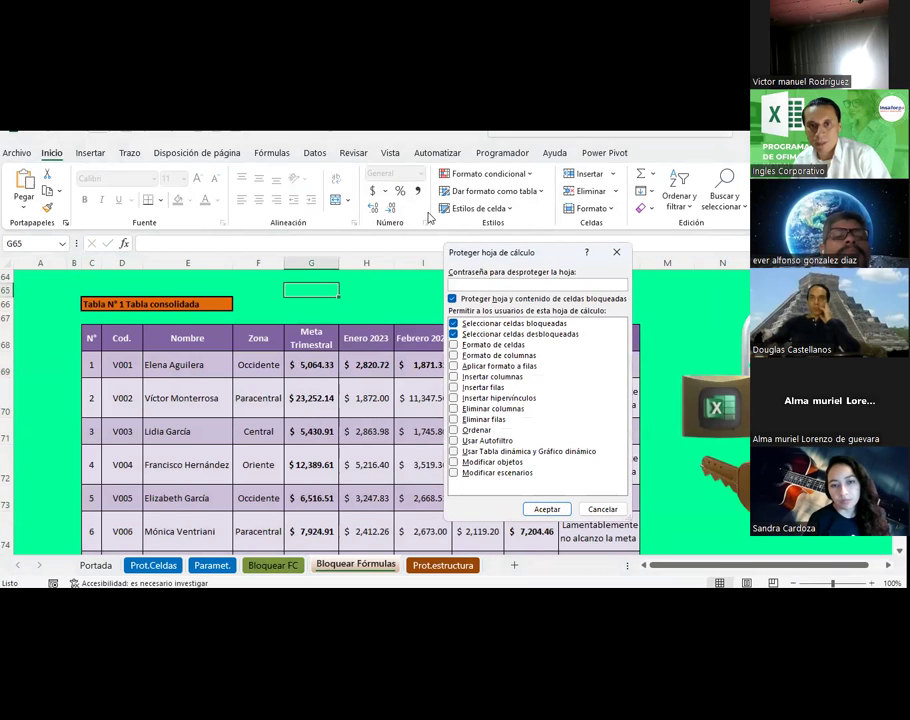
pyautogui.click(548, 510)
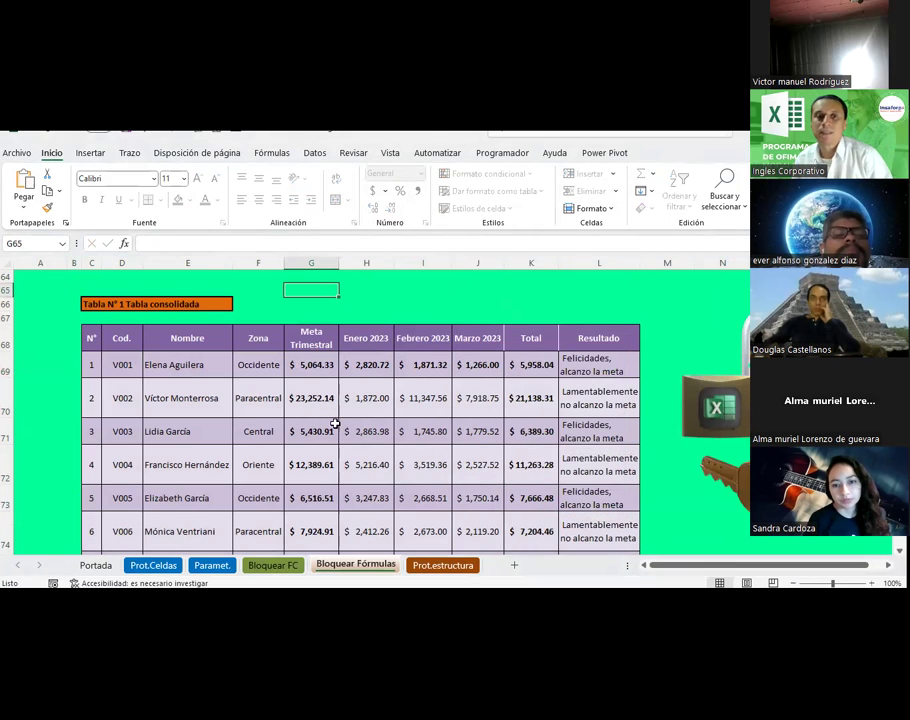
pyautogui.click(223, 366)
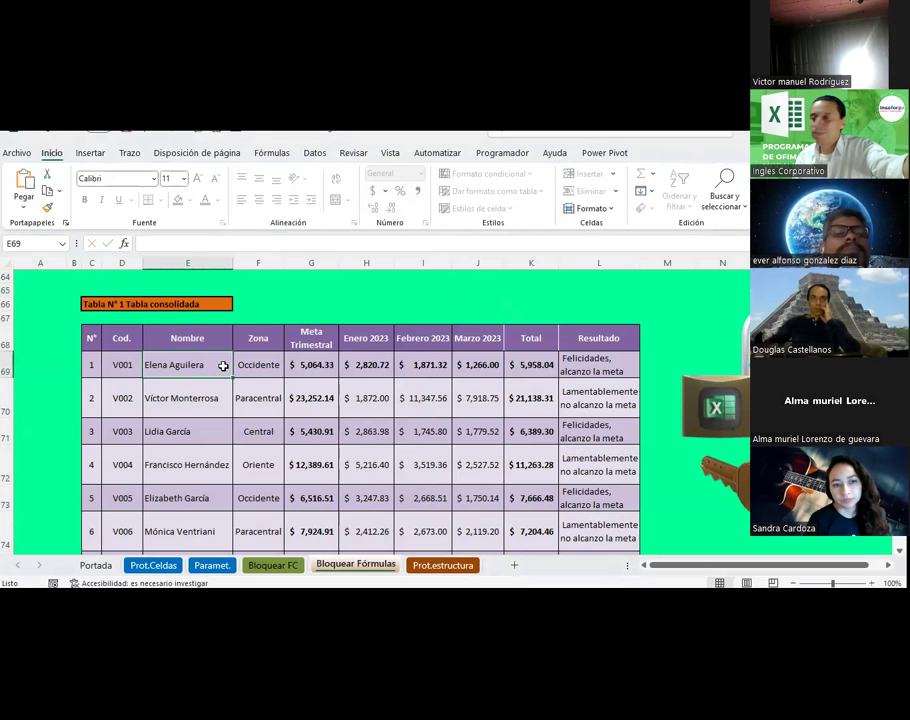
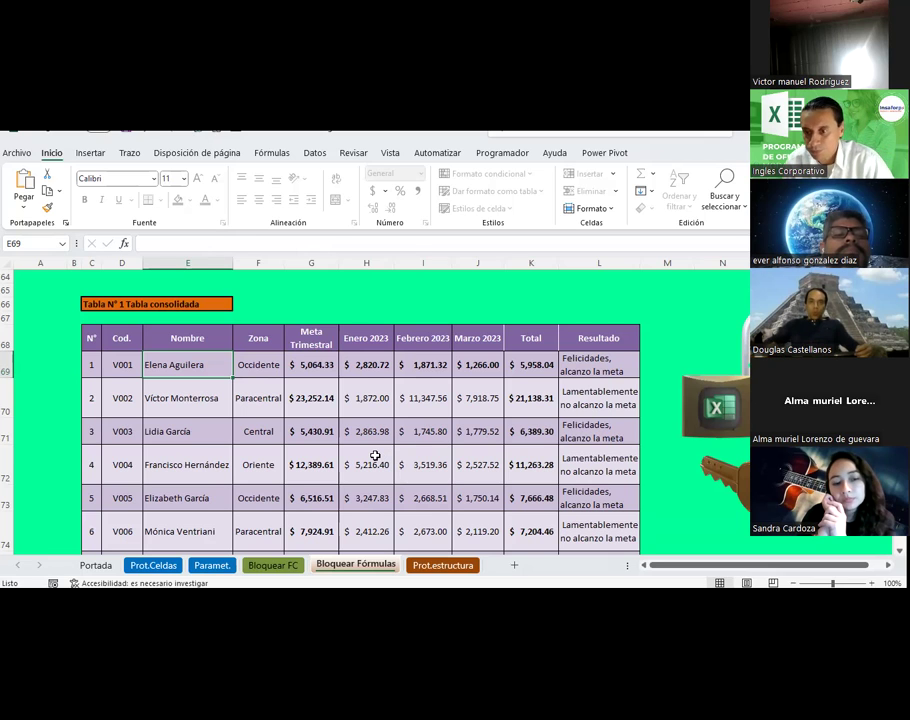
# Switch to the Prot.estructura sheet and bring the 'Proteger estructura de un libro' section into view.
pyautogui.click(443, 565)
pyautogui.scroll(3, 420, 474)
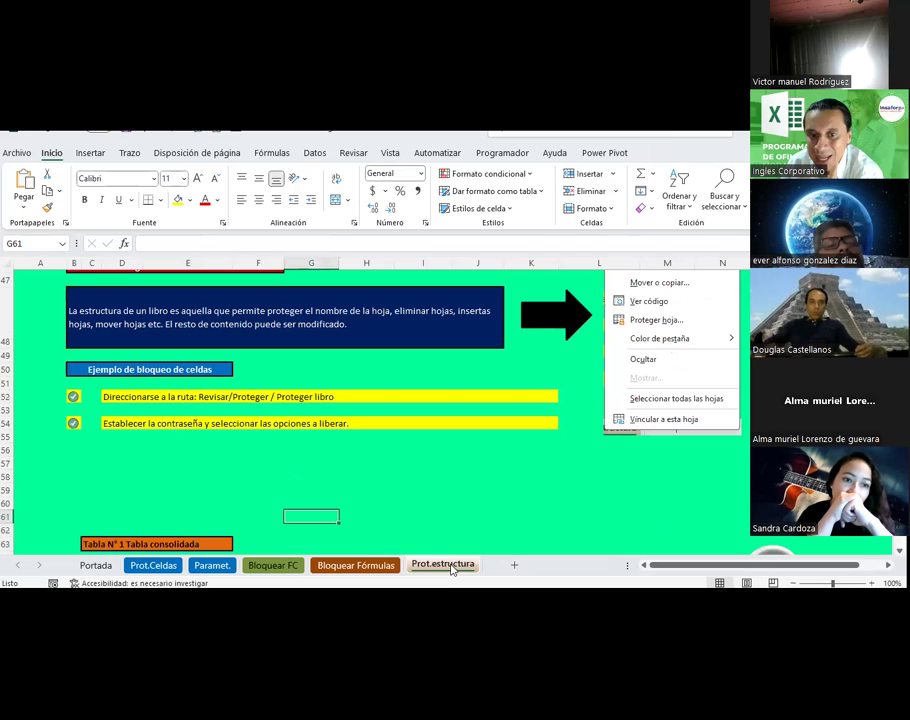
pyautogui.scroll(1, 496, 497)
pyautogui.scroll(2, 496, 497)
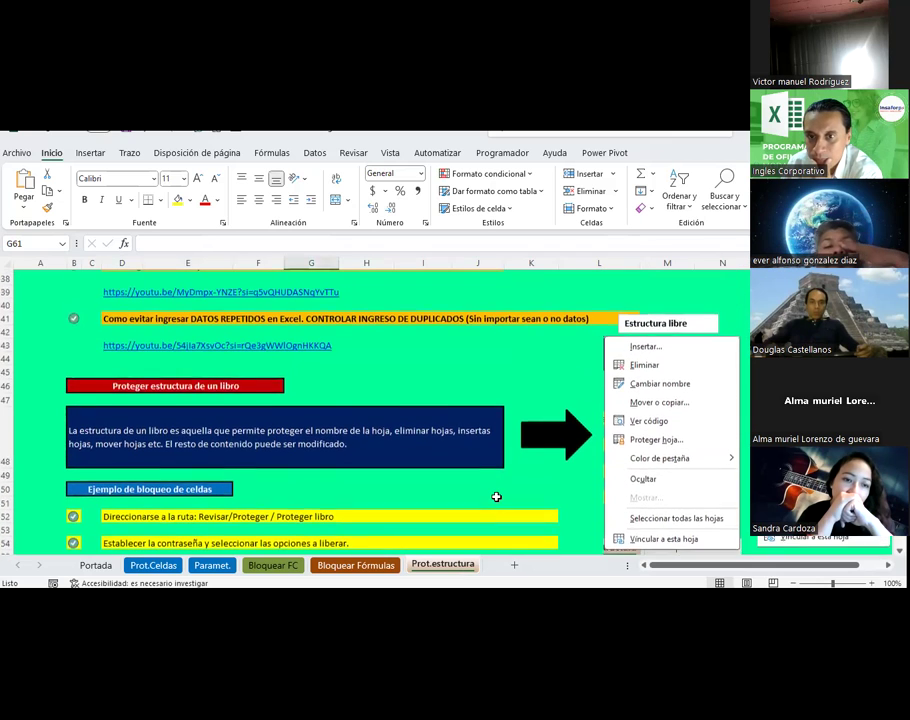
pyautogui.scroll(-1, 496, 497)
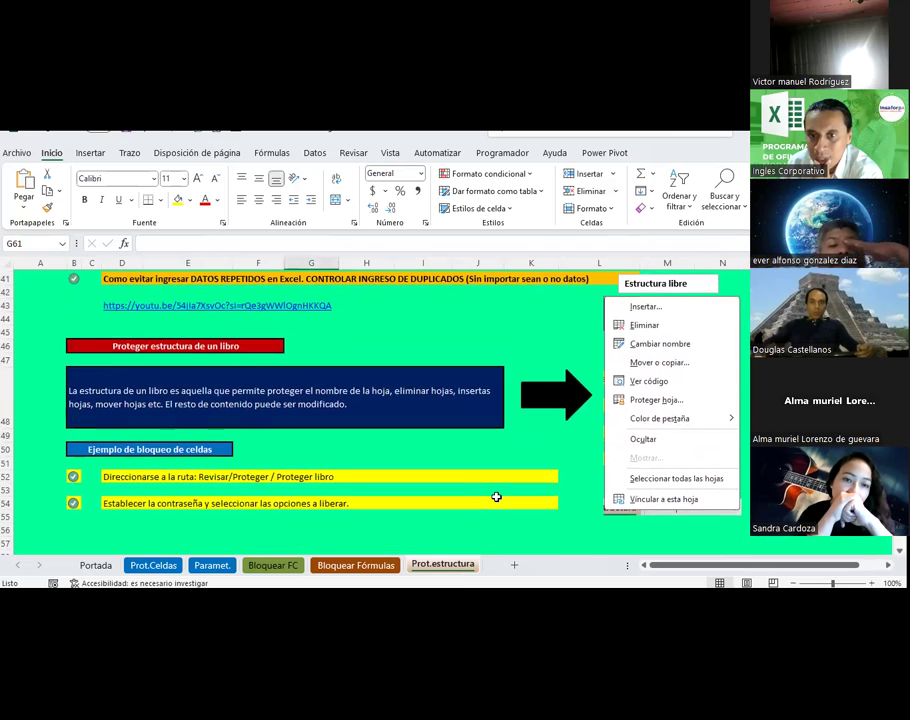
pyautogui.rightClick(435, 566)
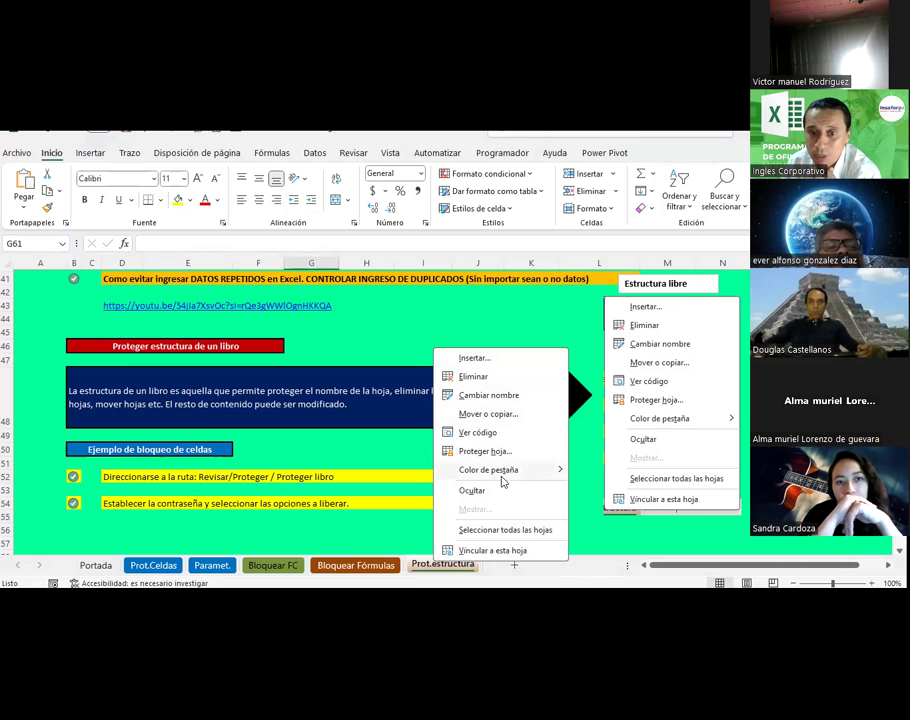
pyautogui.moveTo(489, 470)
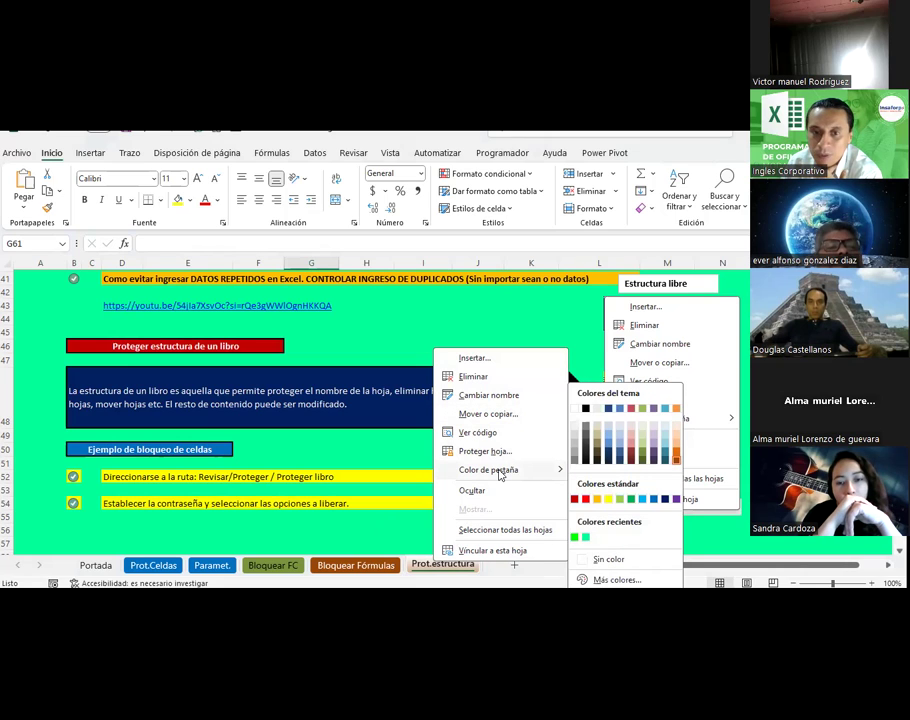
pyautogui.click(375, 526)
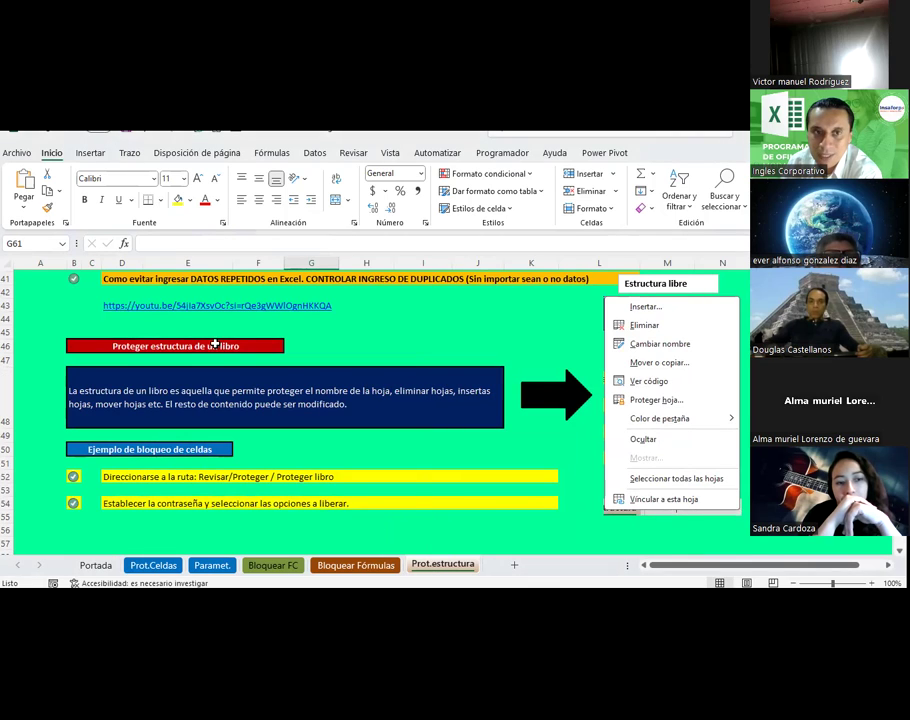
# Protect the workbook structure via Revisar > Proteger libro, entering and confirming a password with Estructura checked.
pyautogui.click(353, 155)
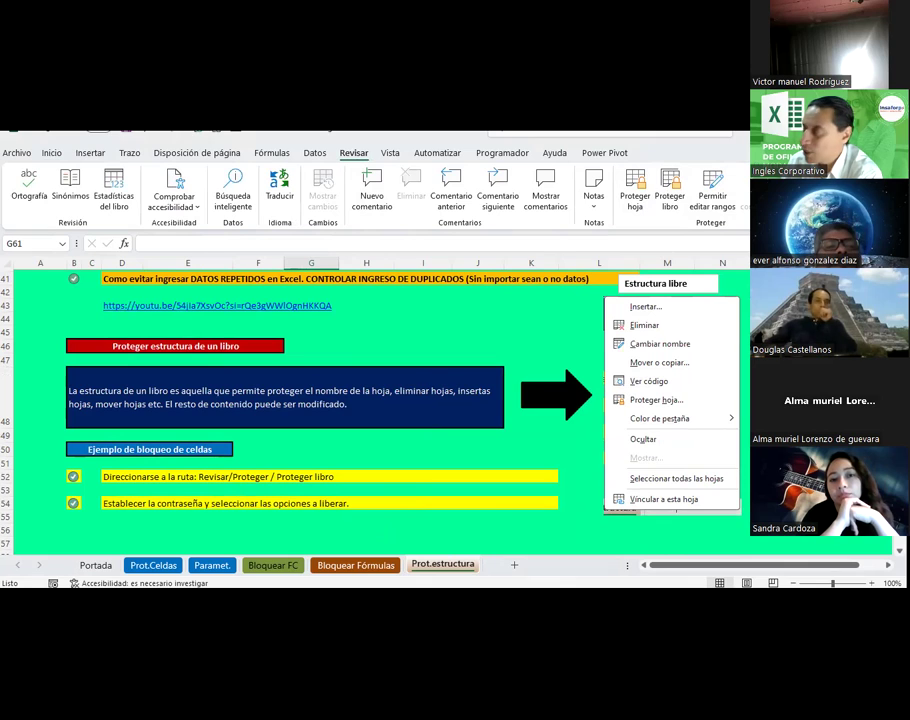
pyautogui.click(670, 202)
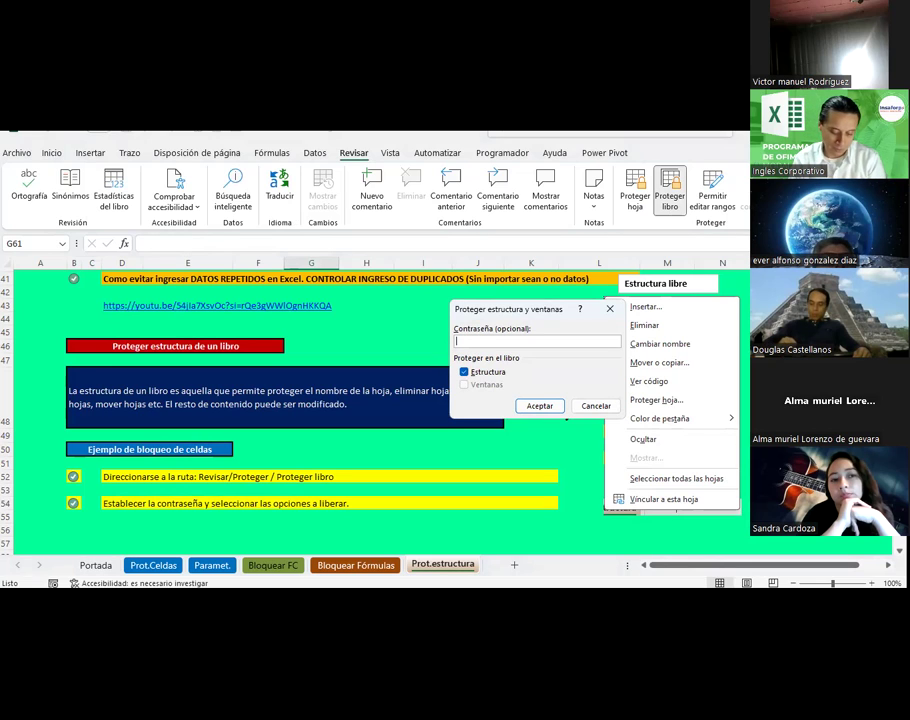
pyautogui.write('5')
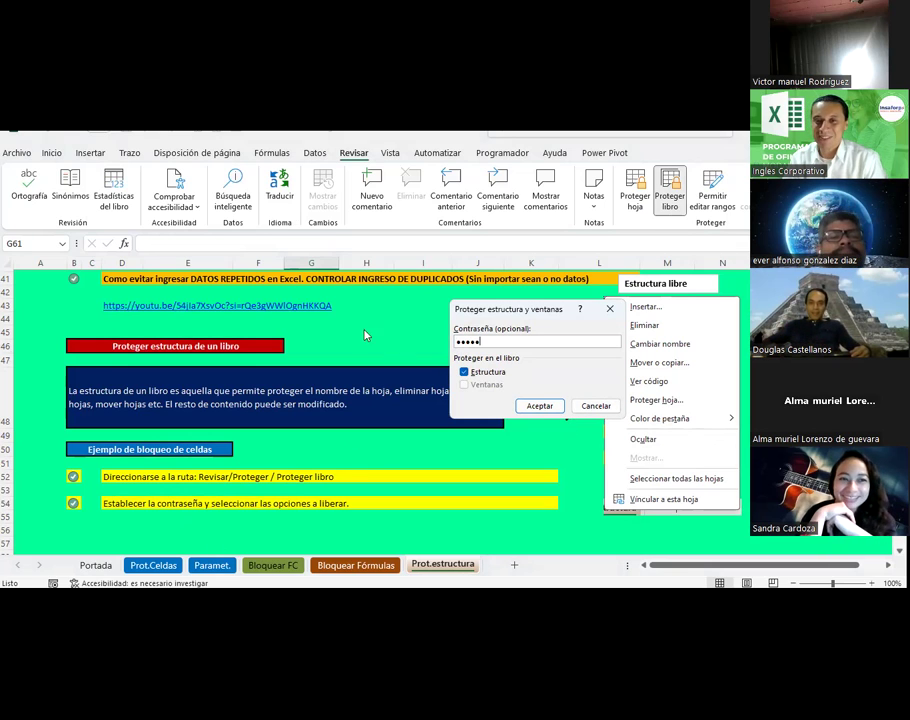
pyautogui.click(535, 406)
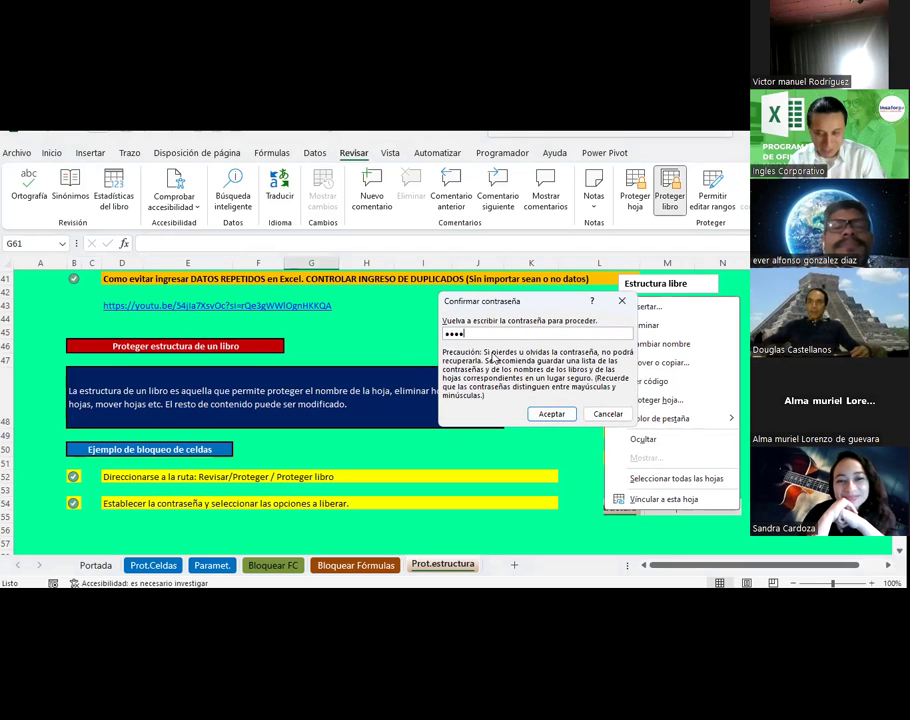
pyautogui.press('Return')
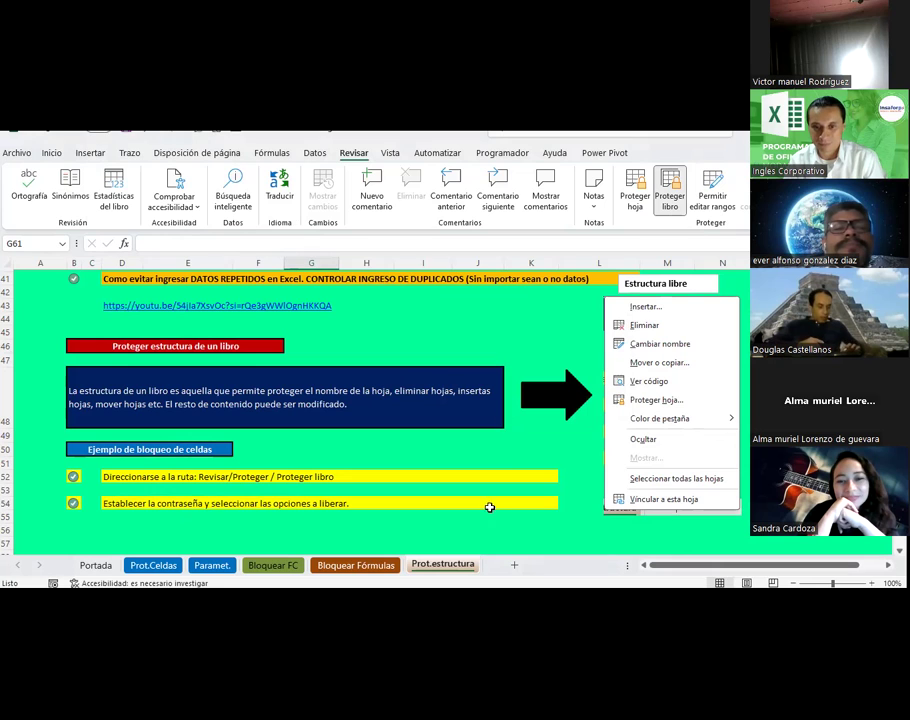
# Show the Prot.estructura tab menu to confirm Insertar, Eliminar, Cambiar nombre, Mover o copiar and Ocultar are greyed out.
pyautogui.scroll(-1, 437, 502)
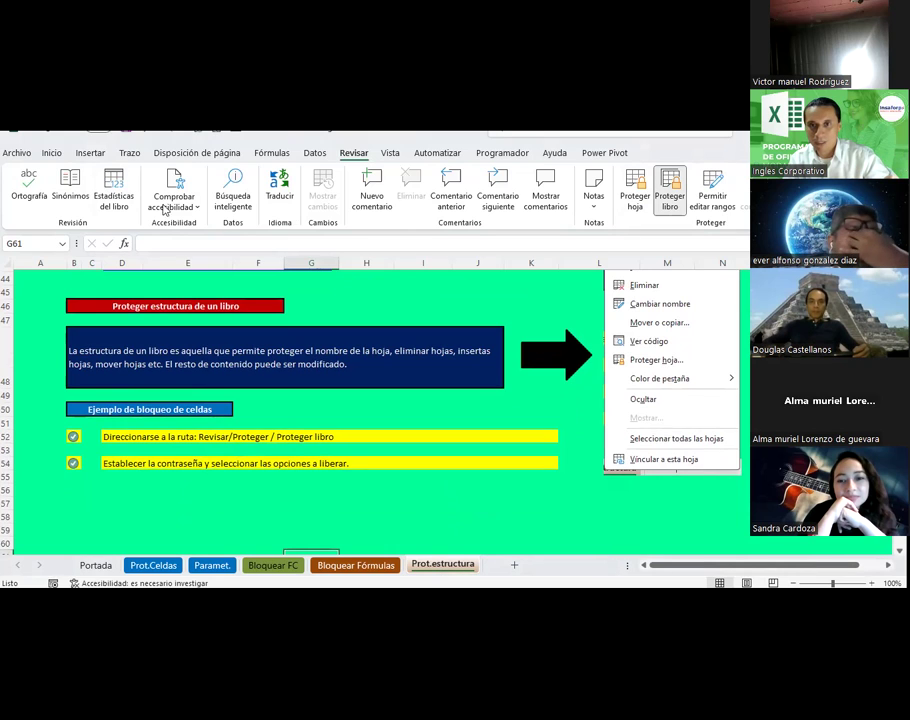
pyautogui.rightClick(461, 568)
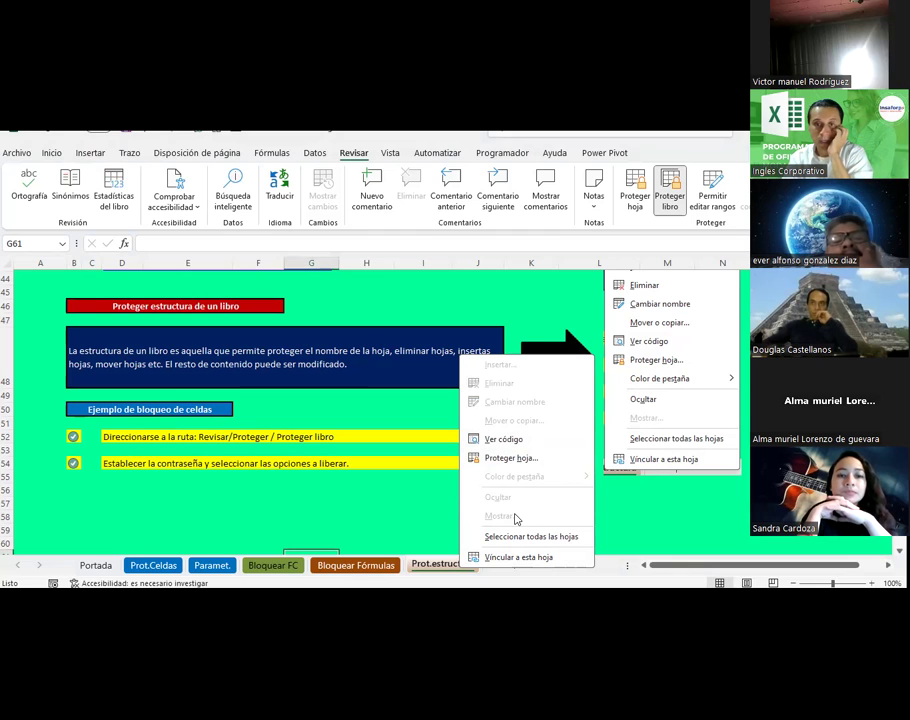
# Remove the workbook structure protection by entering the password in Desproteger libro.
pyautogui.click(286, 502)
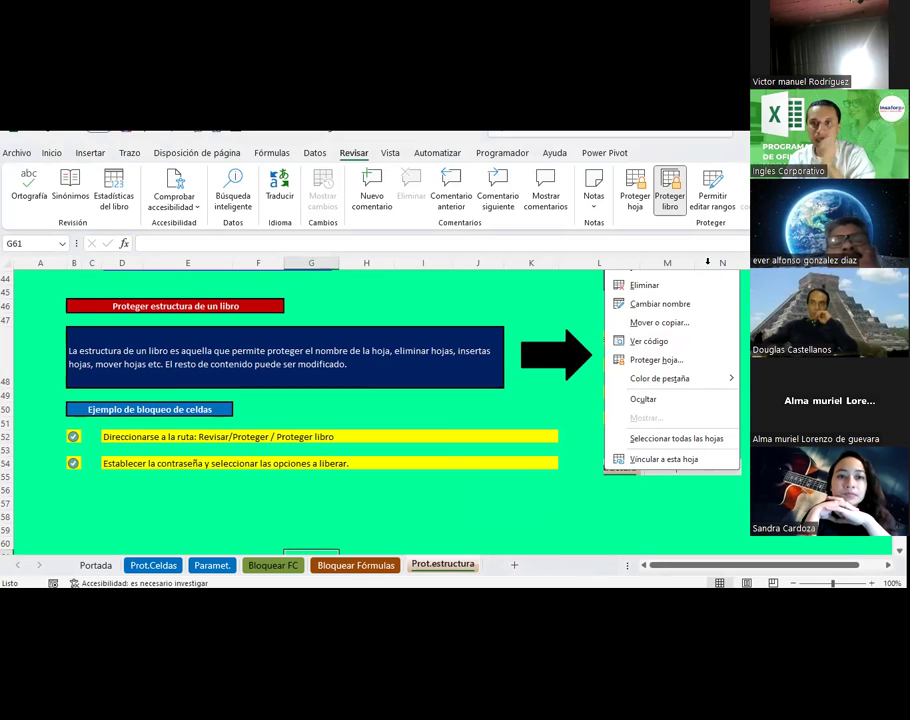
pyautogui.click(671, 200)
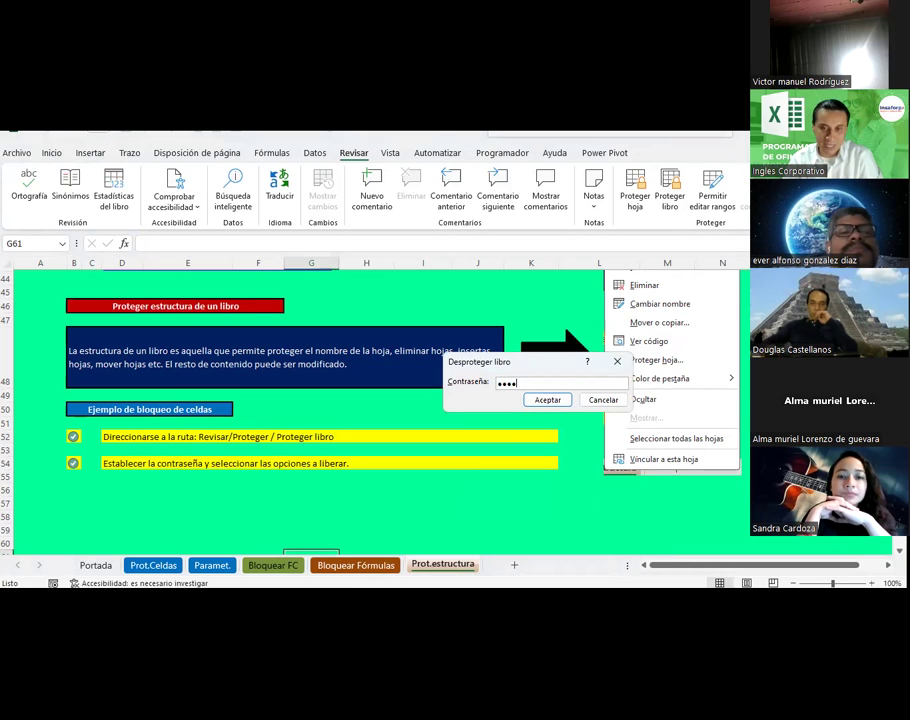
pyautogui.press('Return')
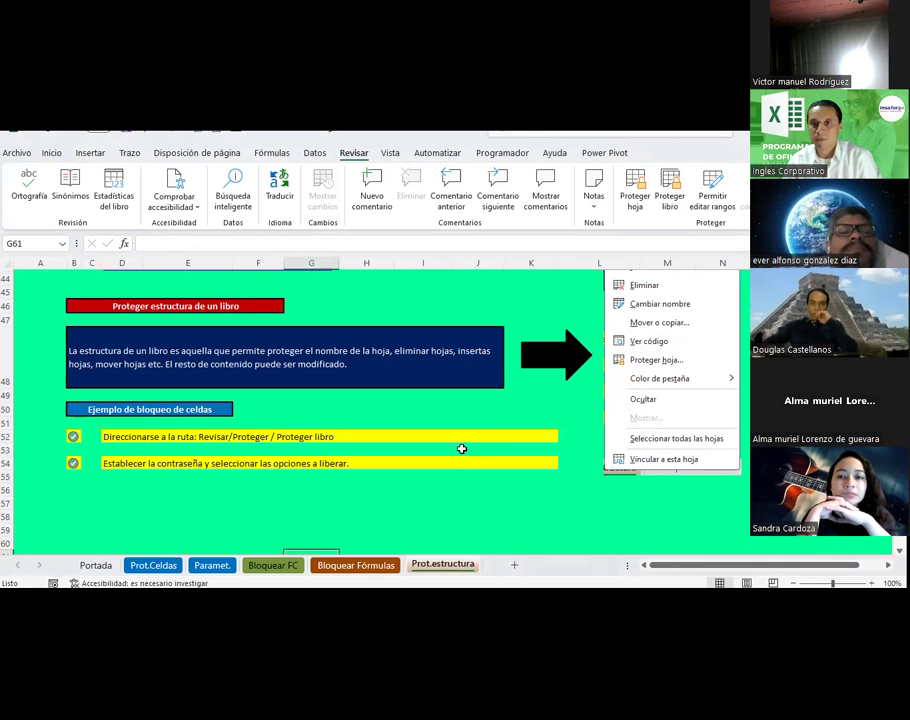